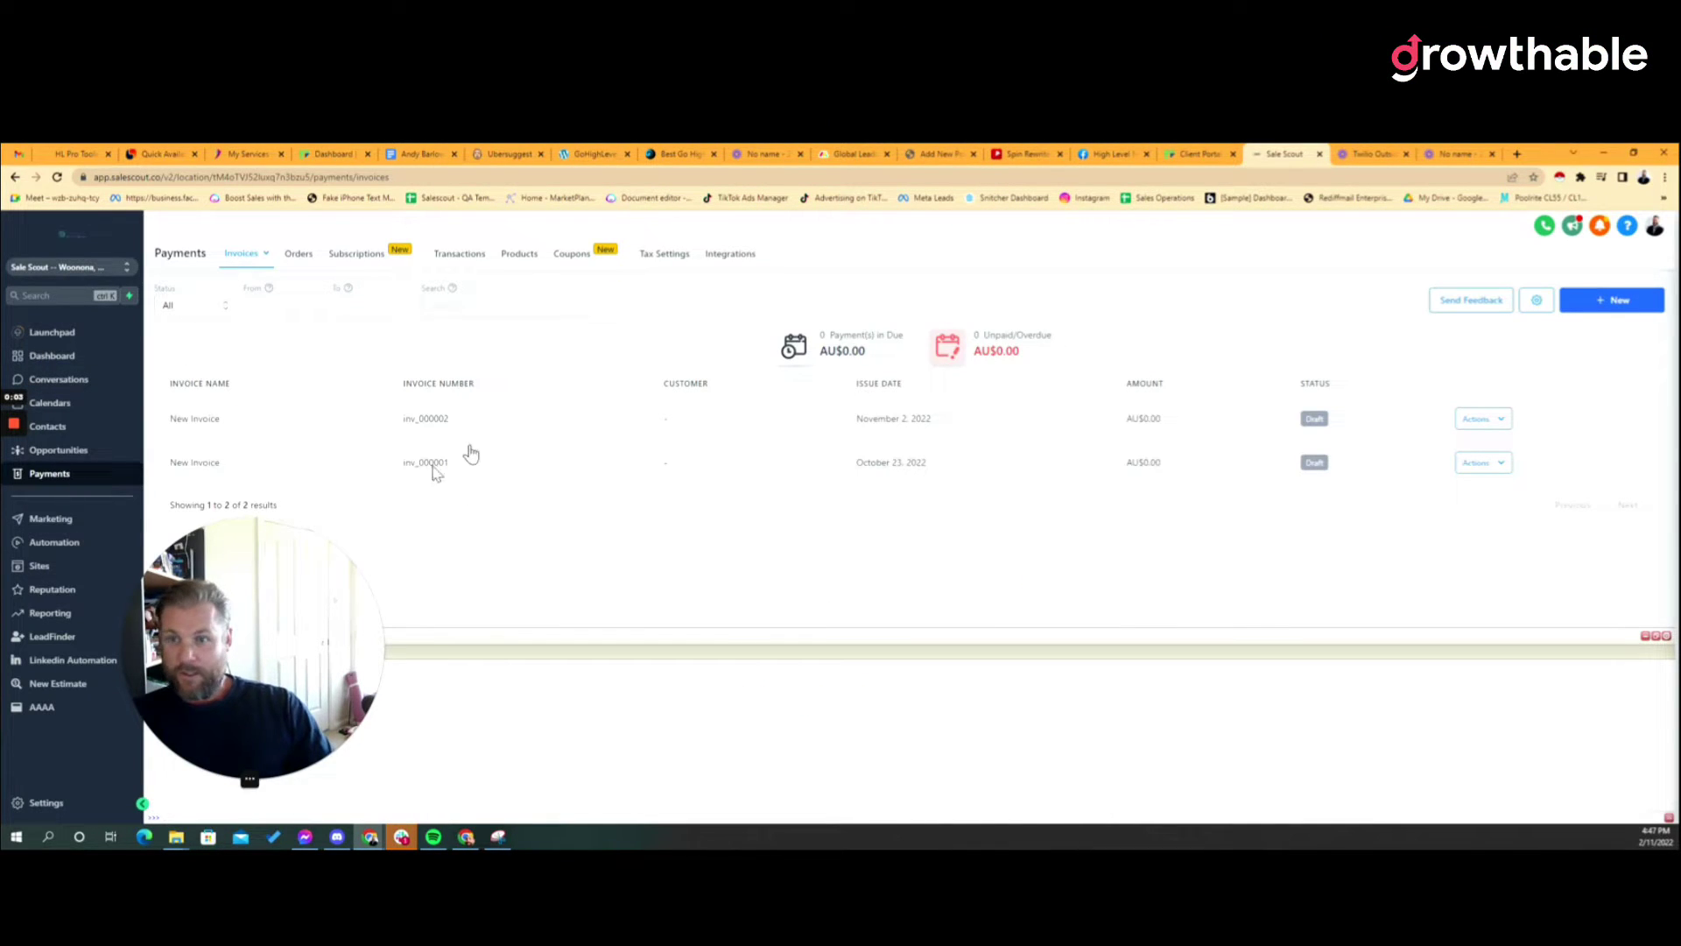
From Agency View, search 'Prom' and switch into the Promaway sub-account
click(69, 267)
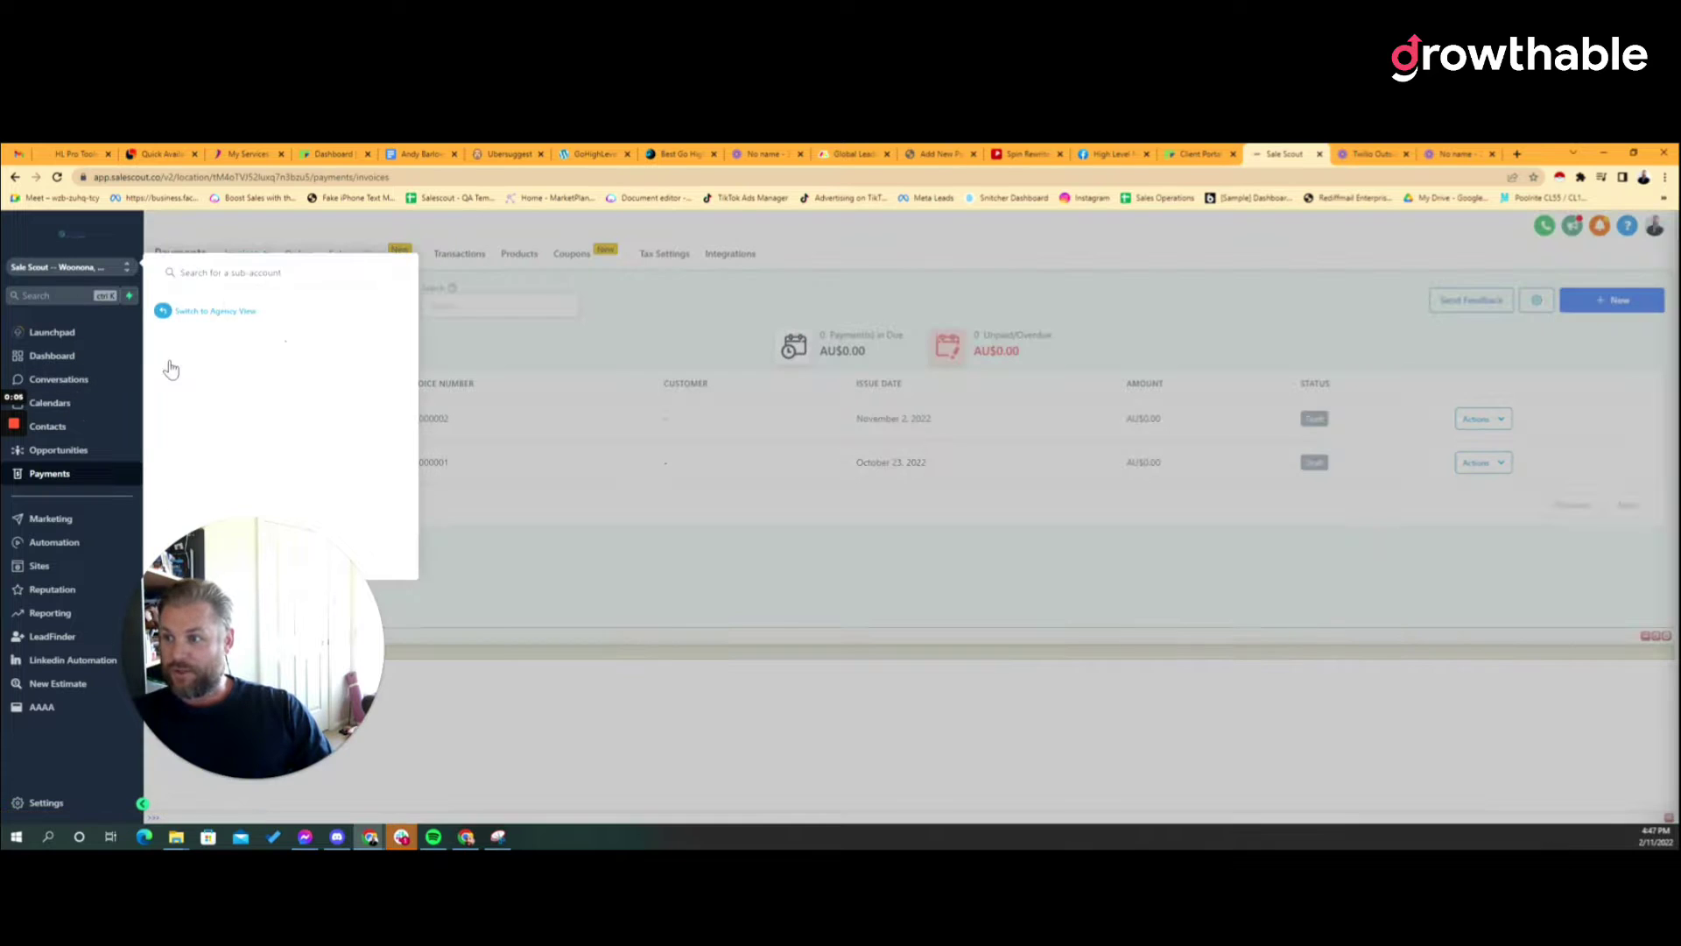
click(224, 316)
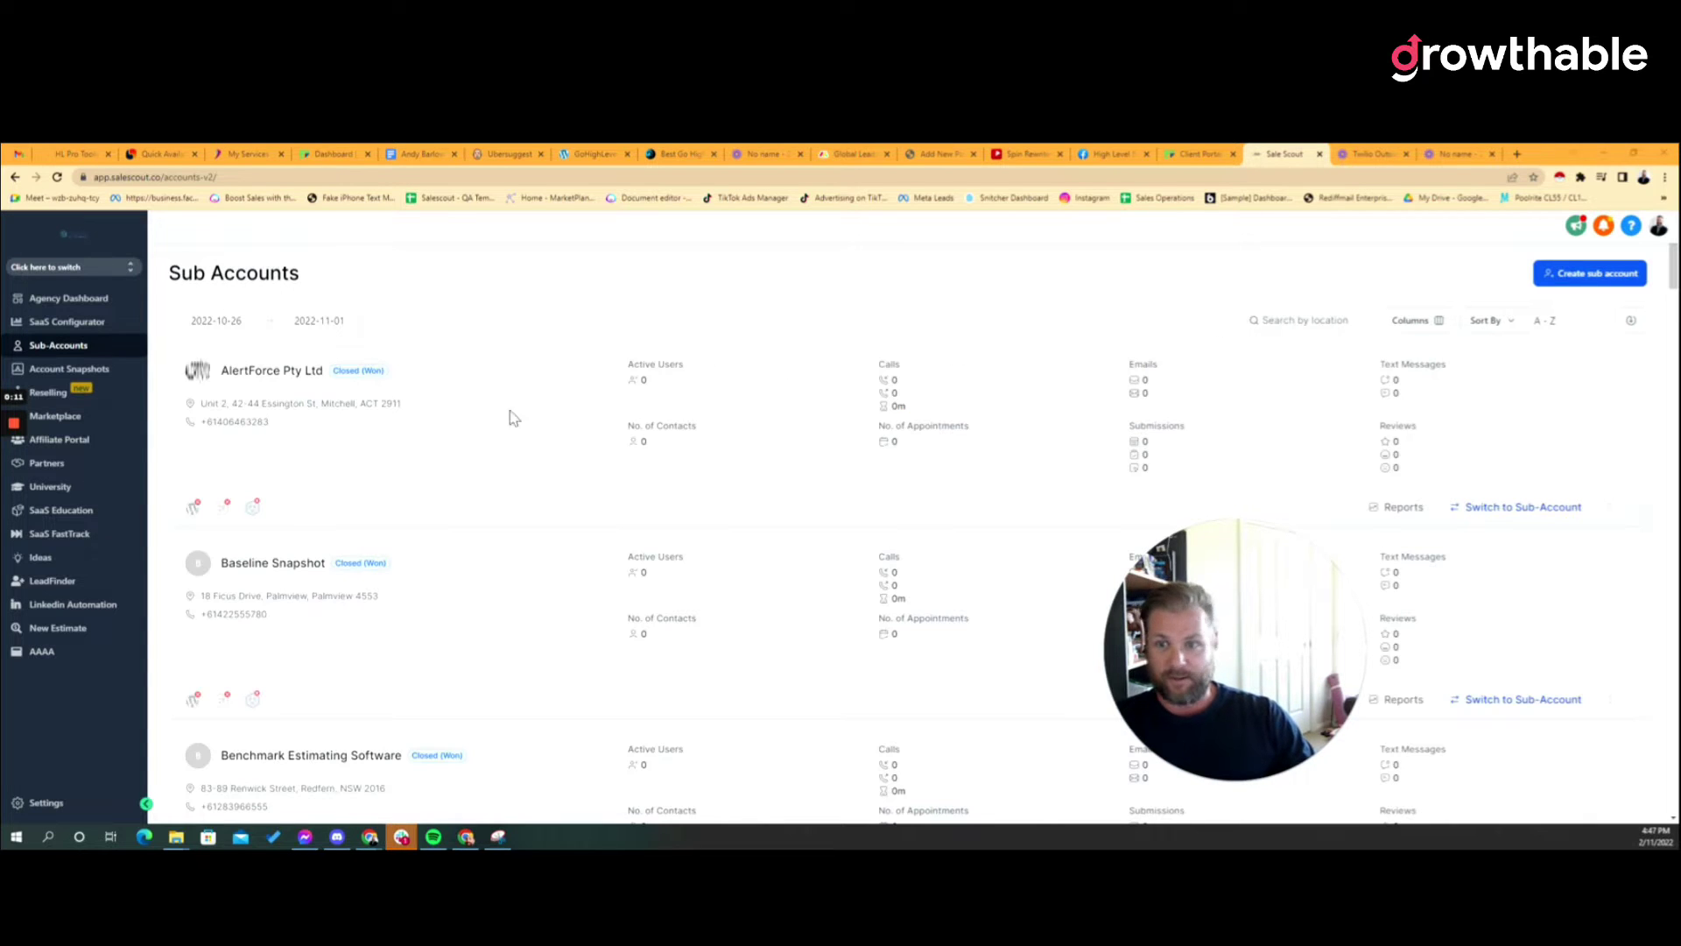
click(1264, 320)
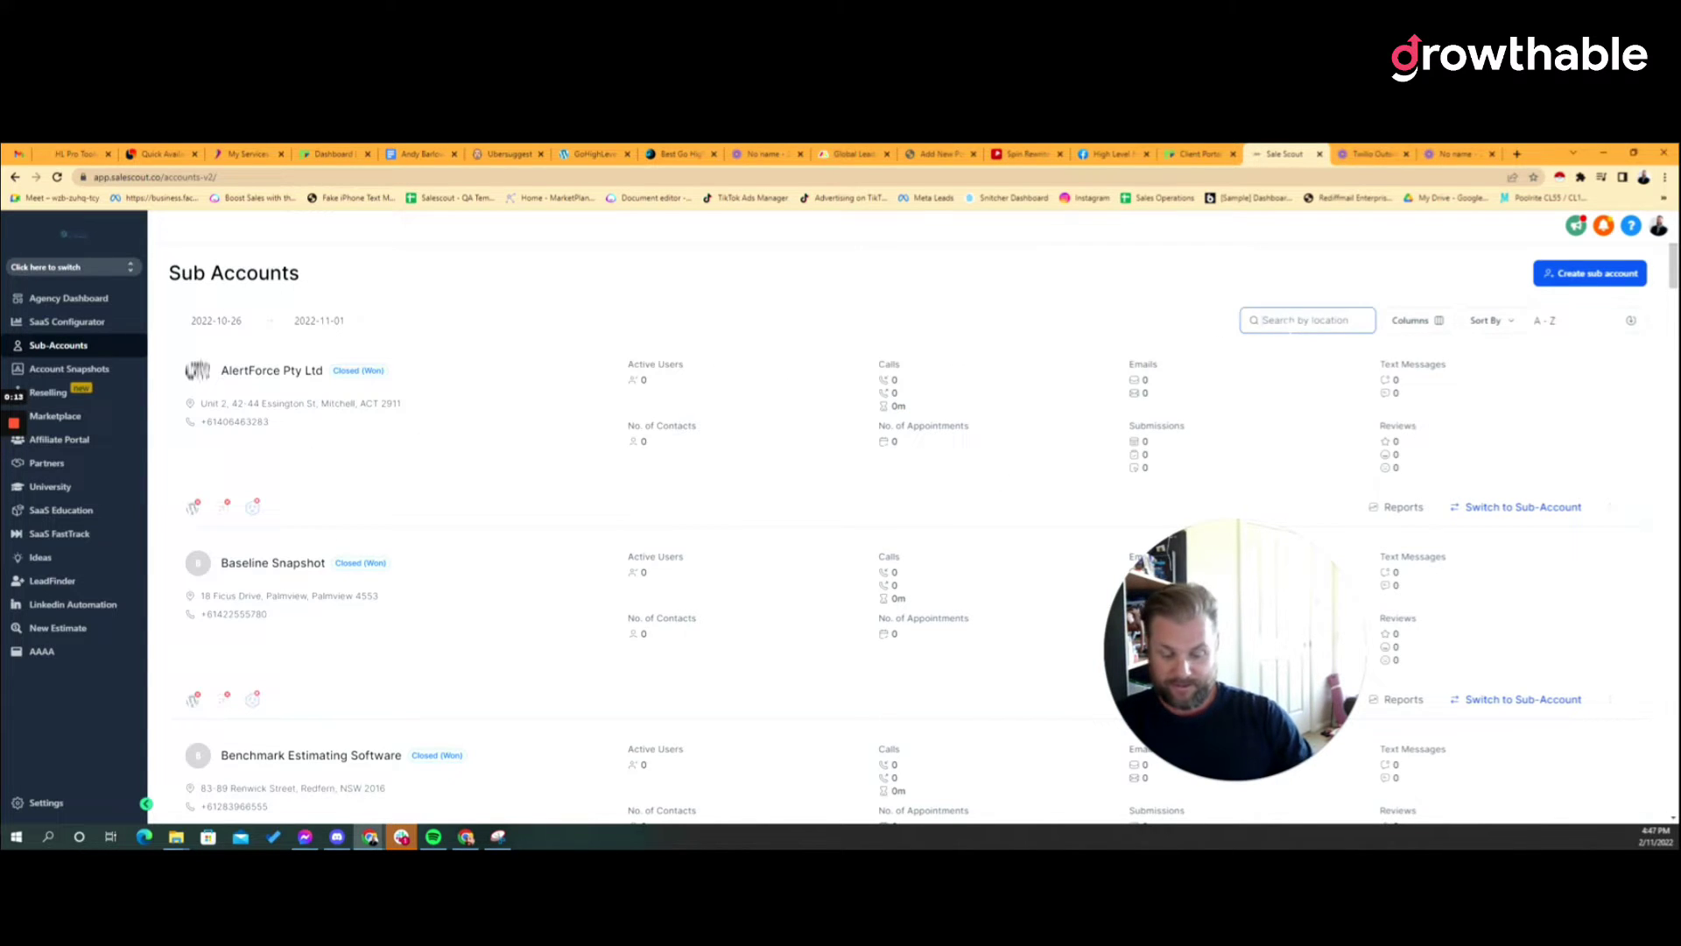
text(Prom)
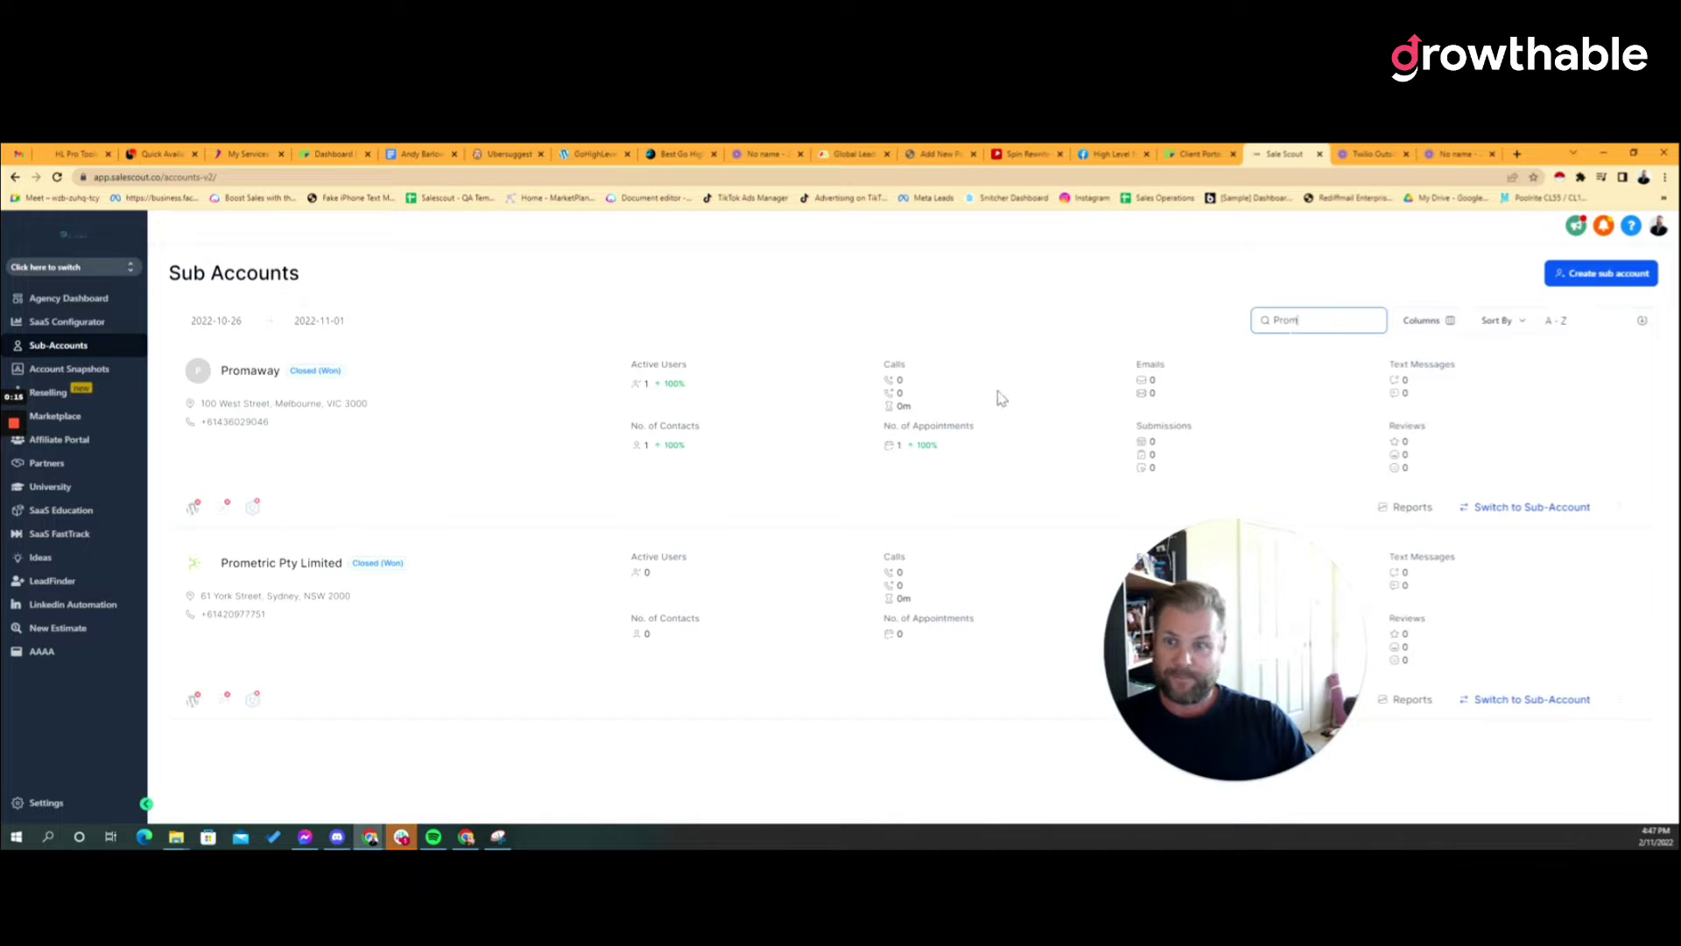
click(1500, 510)
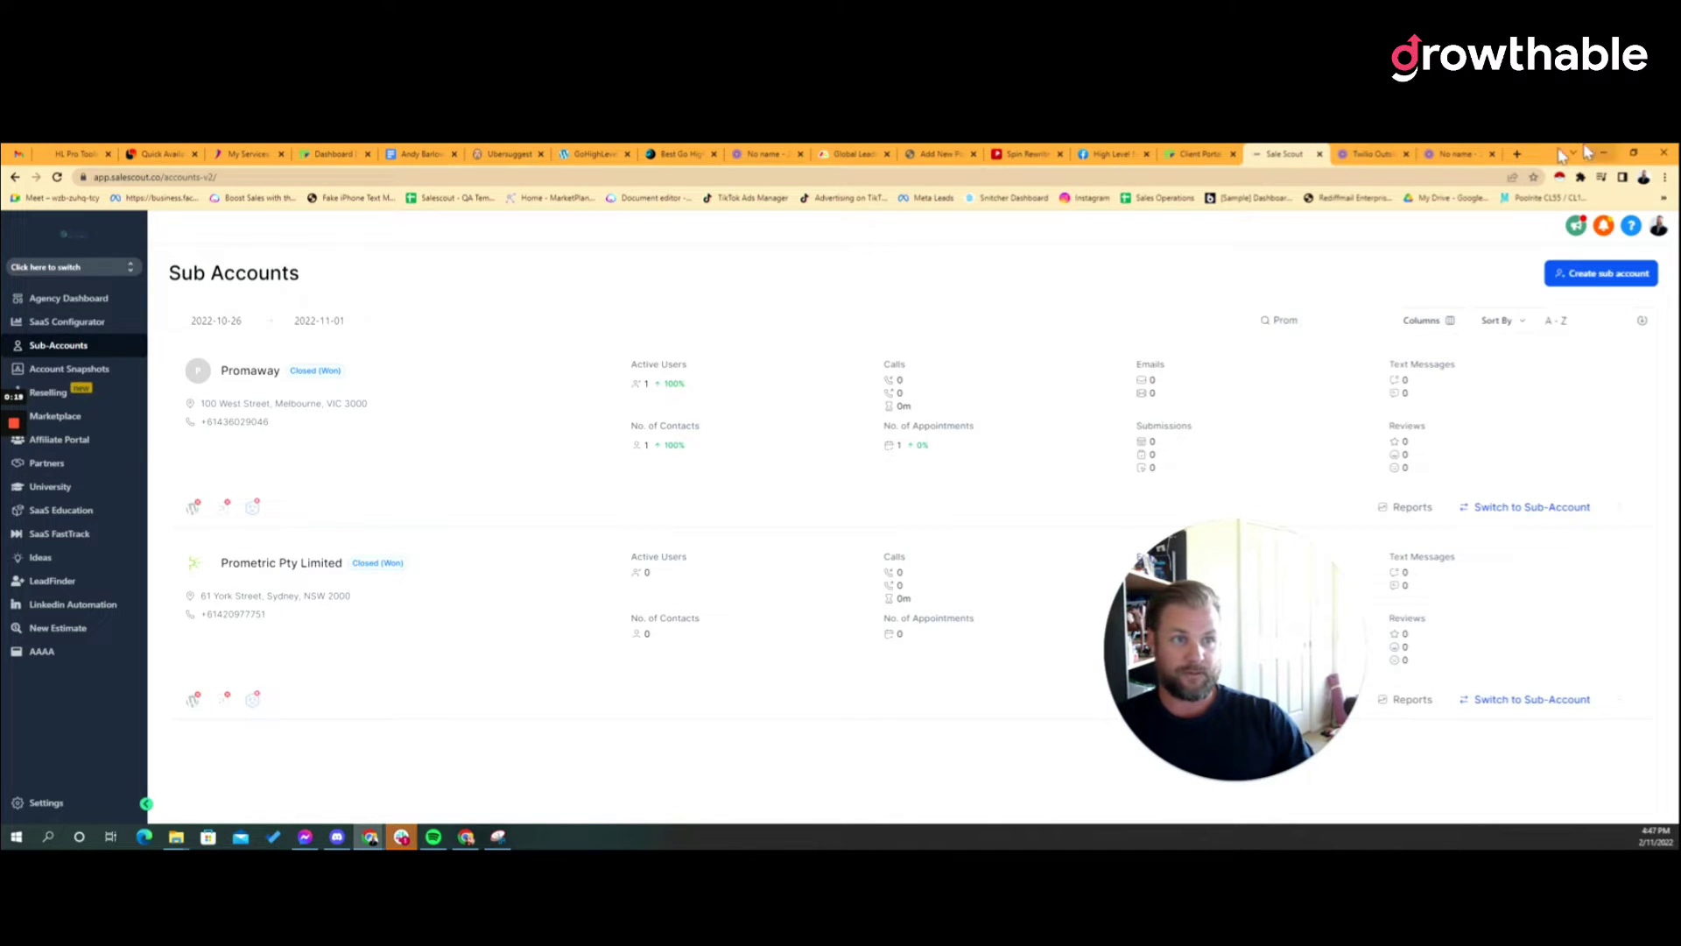
Open twilio.com/console in a new browser tab, then return to Sale Scout
click(1518, 154)
text(twil)
key(Return)
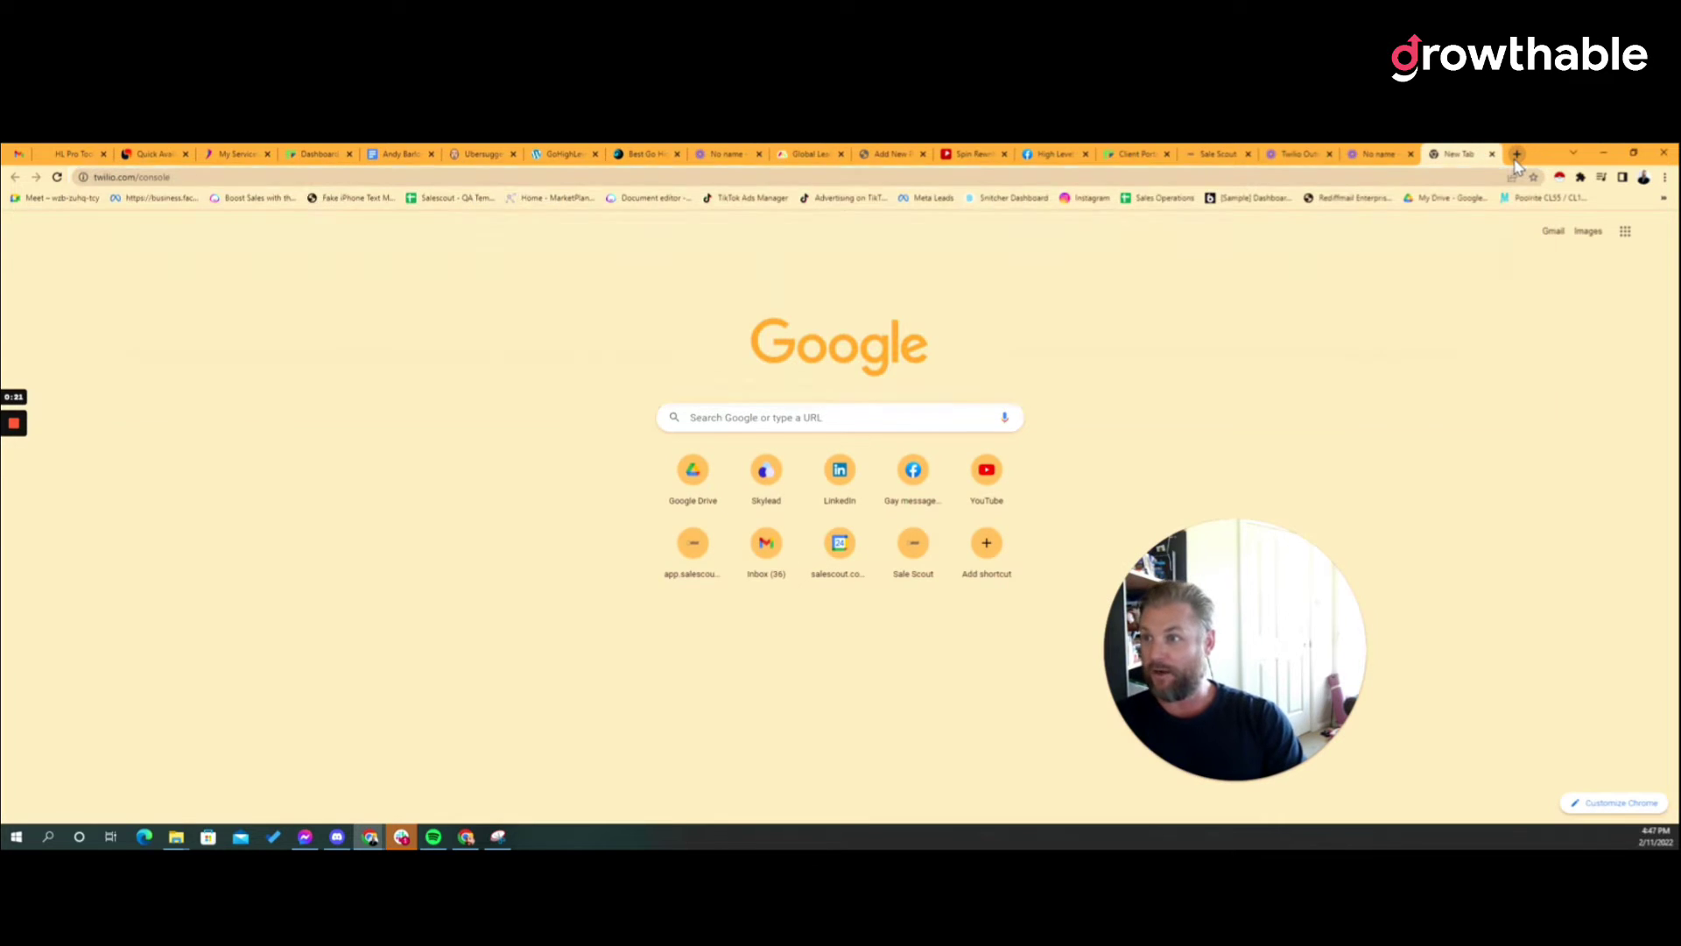
click(1218, 154)
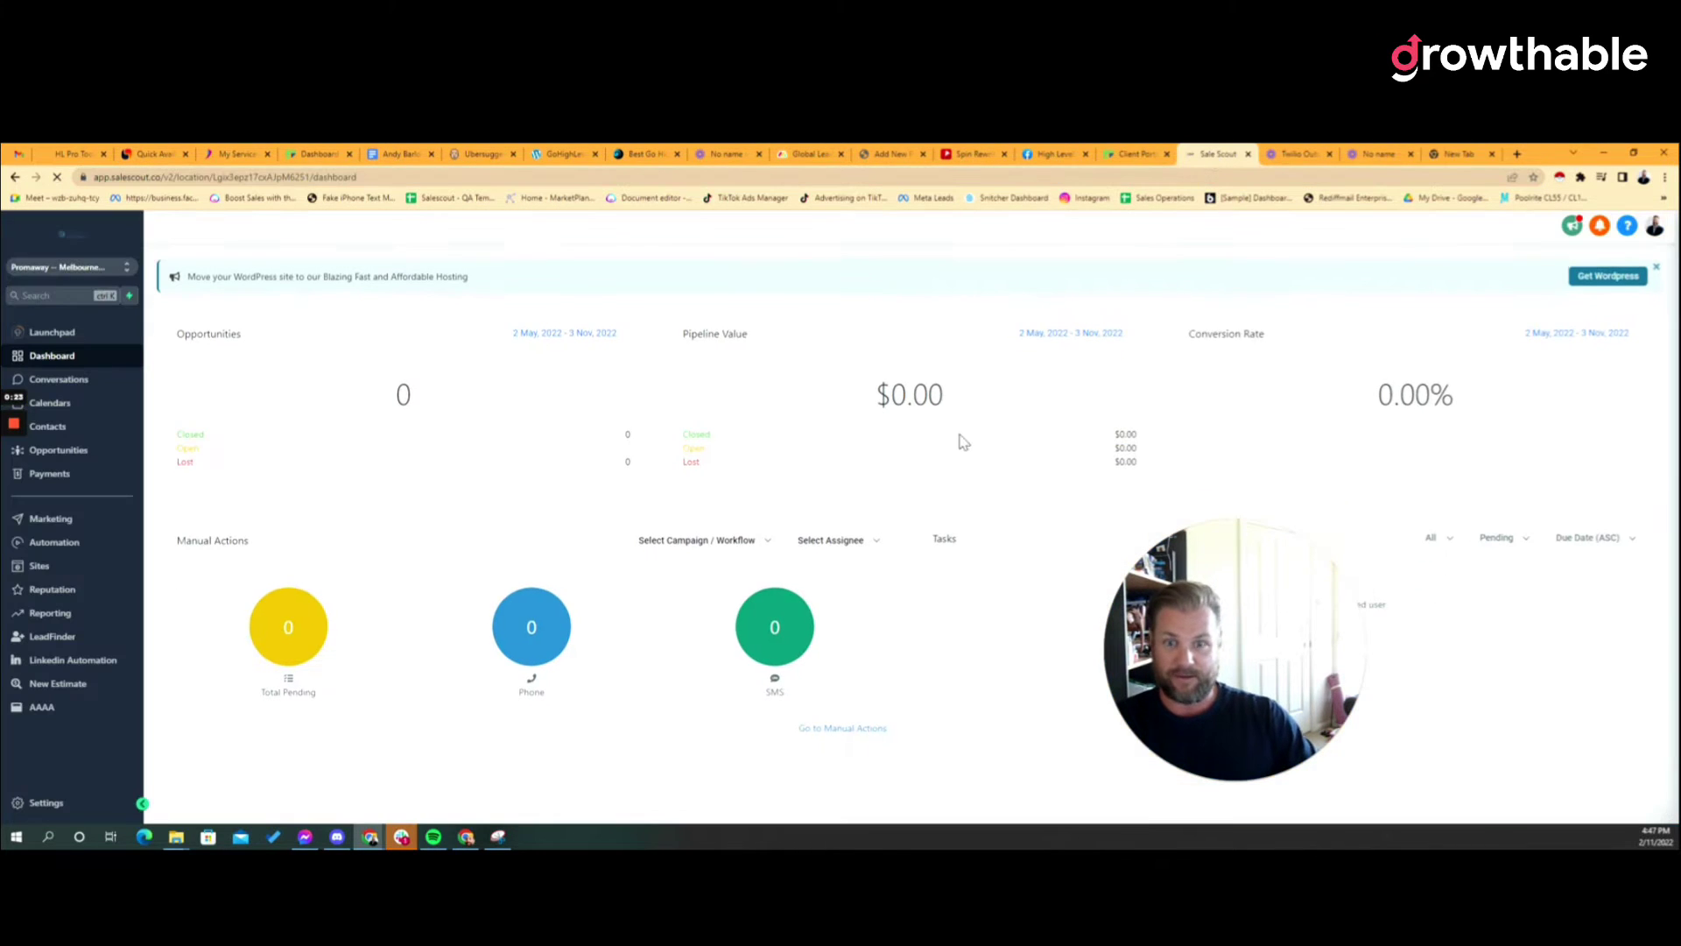
Show Promaway's Phone Numbers settings with Twilio as SMS provider and dismiss the get-a-number banner
click(59, 804)
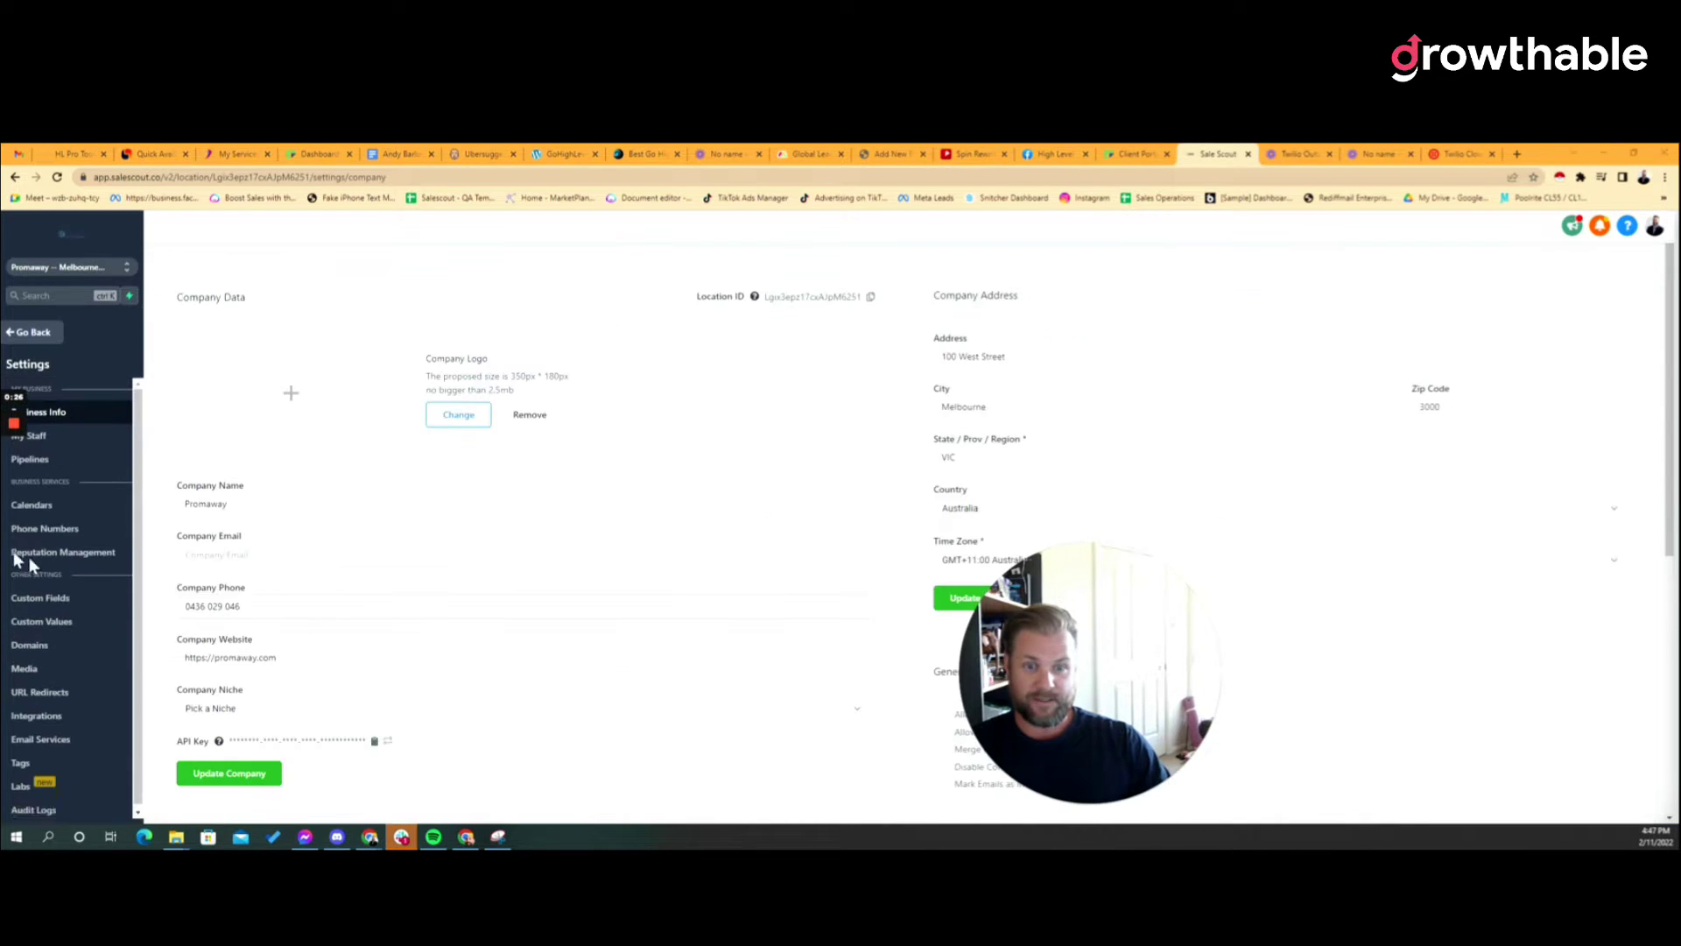
click(44, 528)
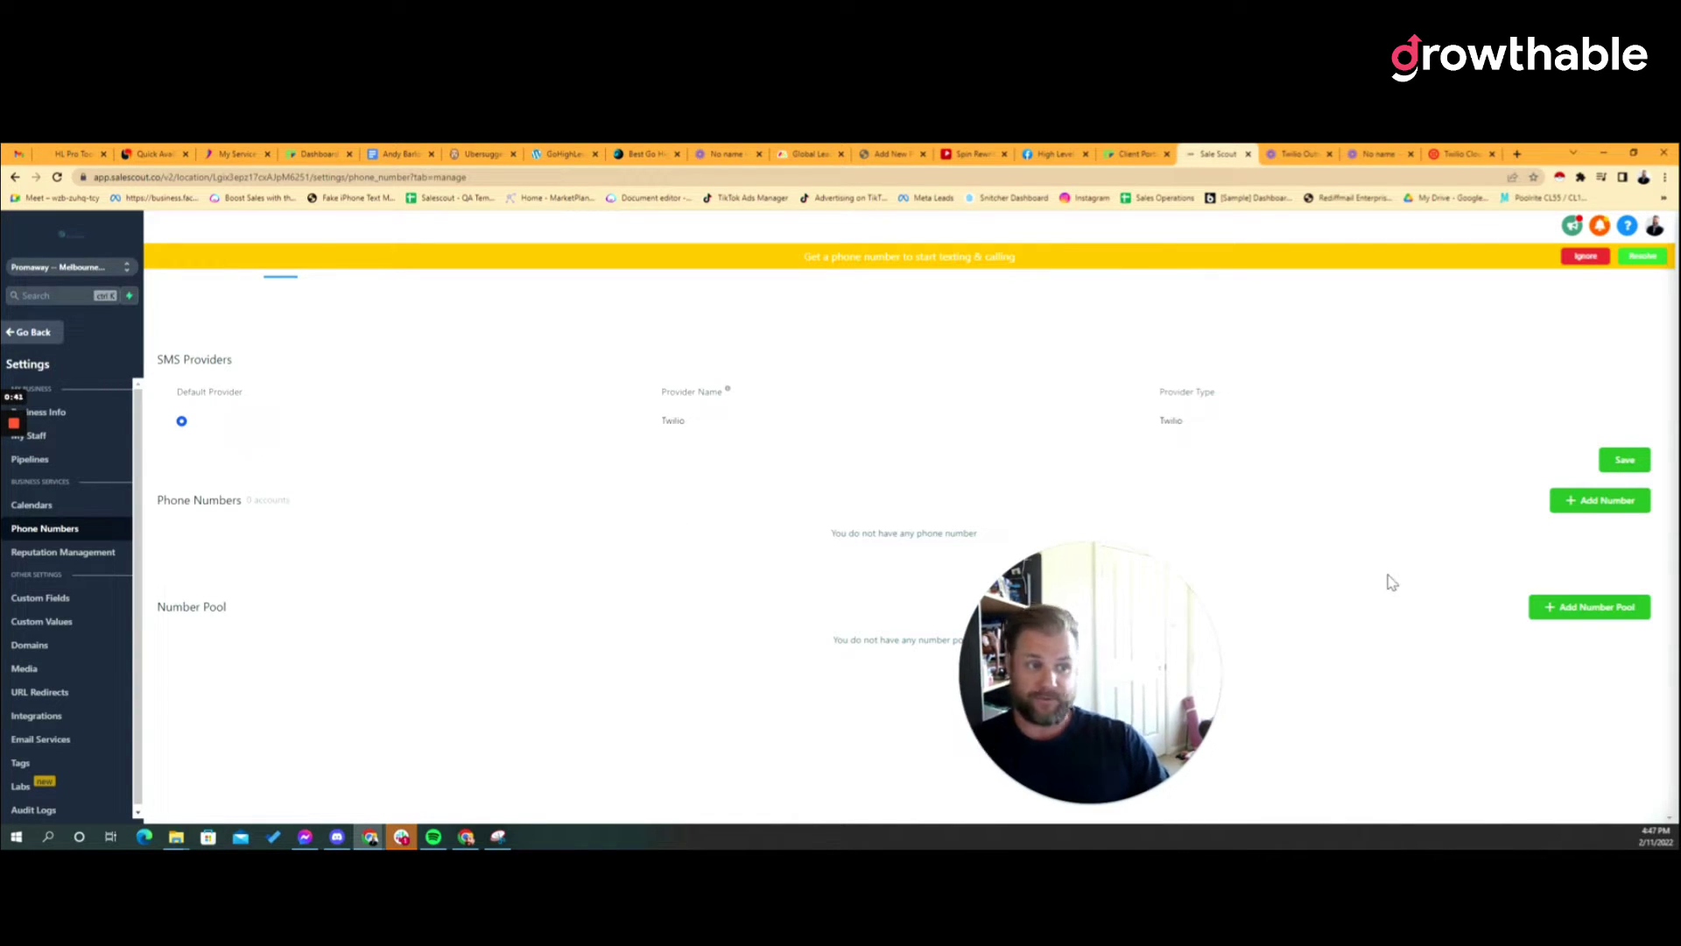
click(1576, 261)
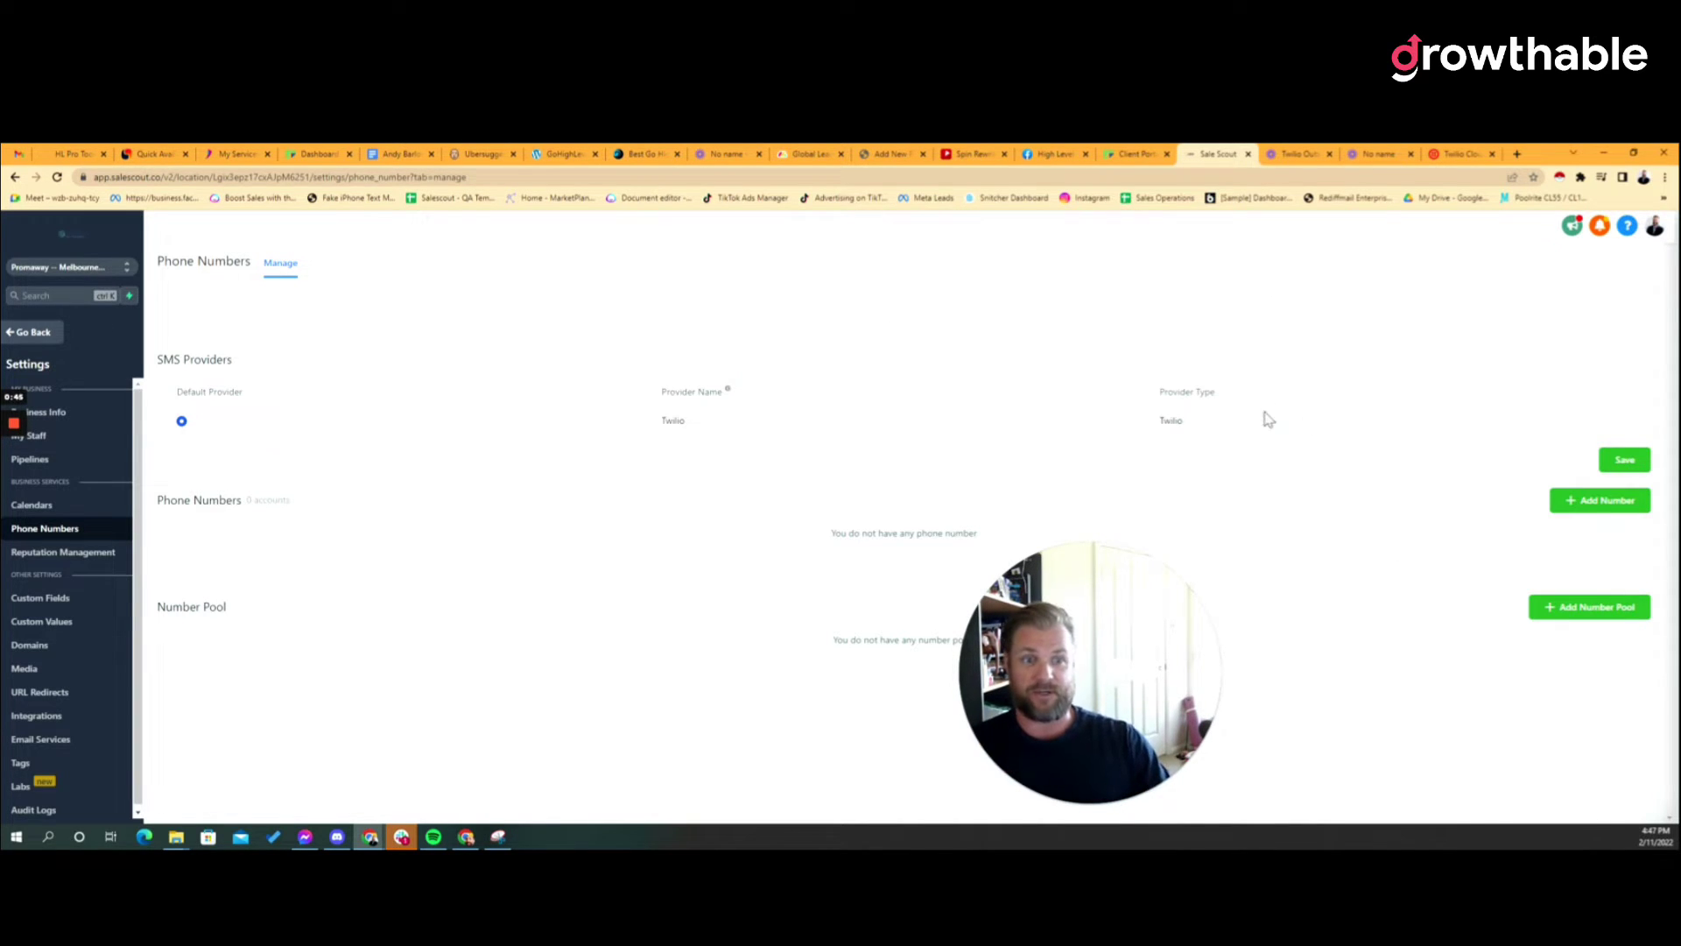
click(1593, 504)
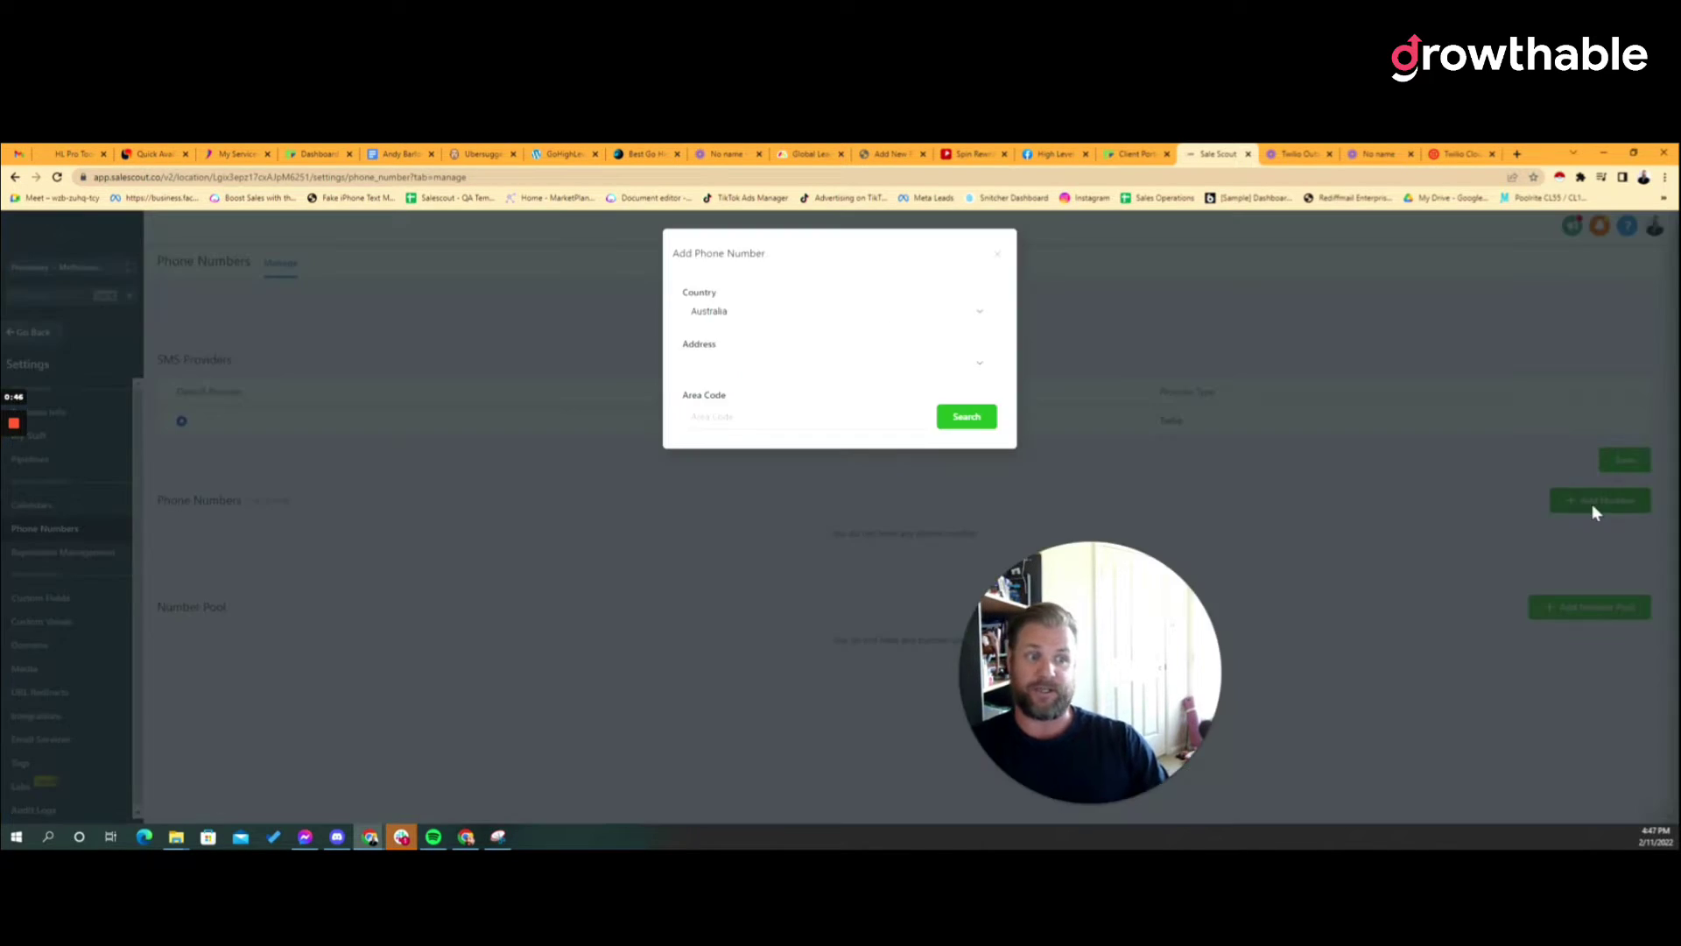
click(713, 374)
click(854, 392)
click(821, 375)
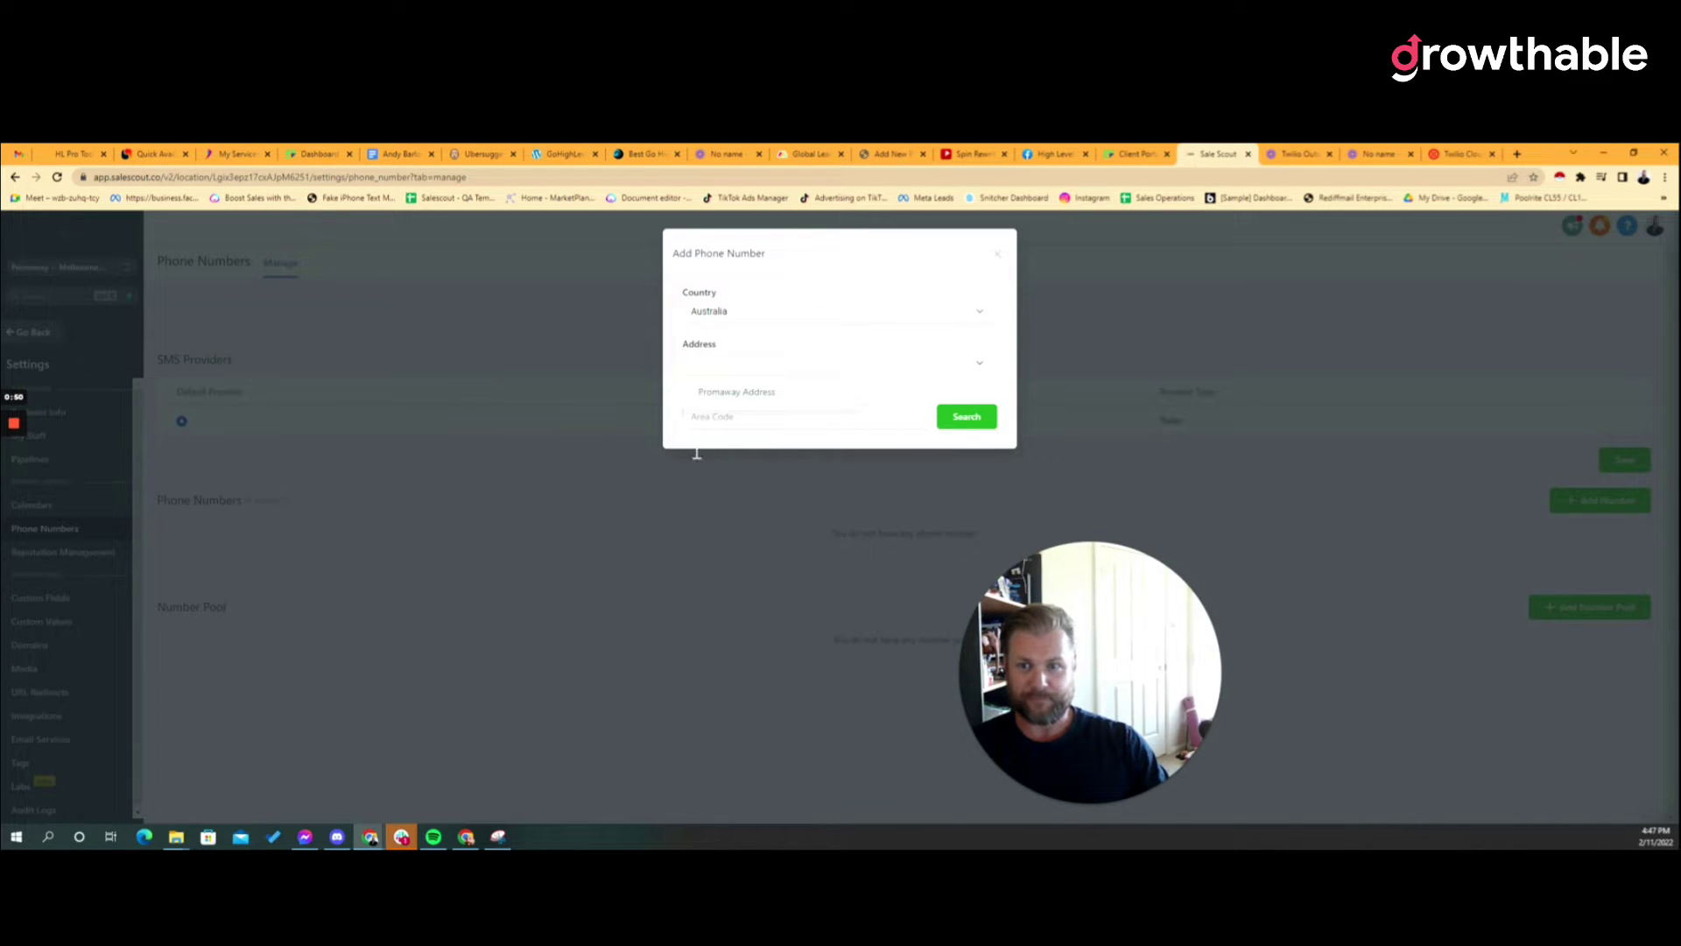
click(792, 394)
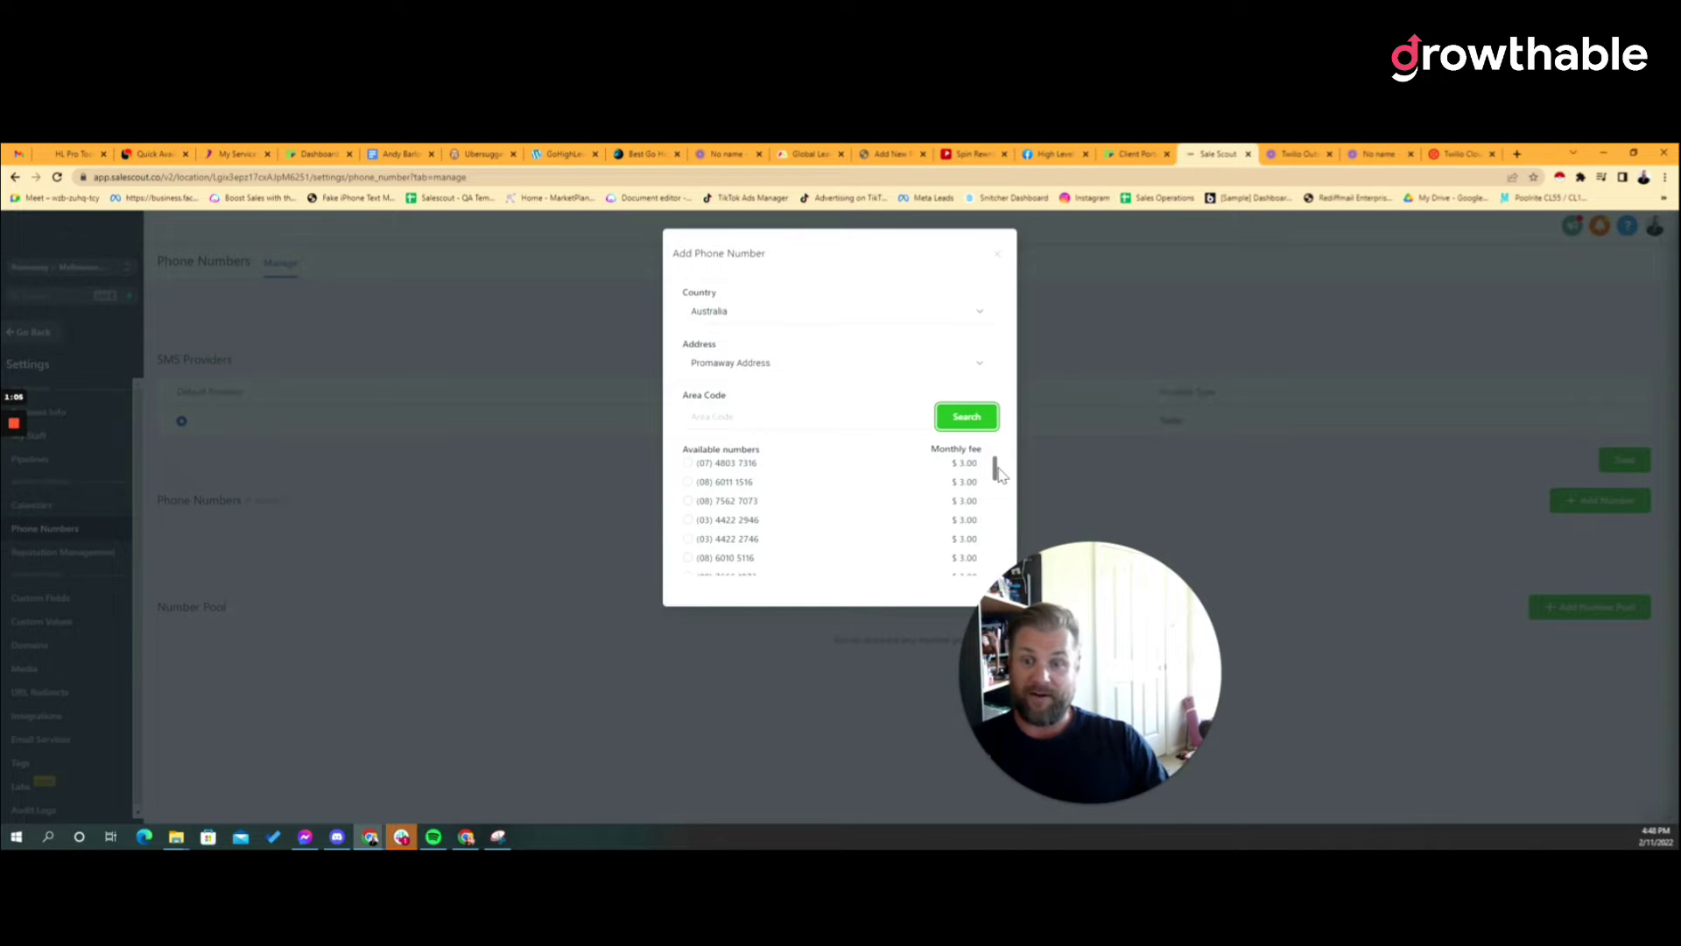
drag(999, 473, 803, 393)
scroll(832, 543, down, 3)
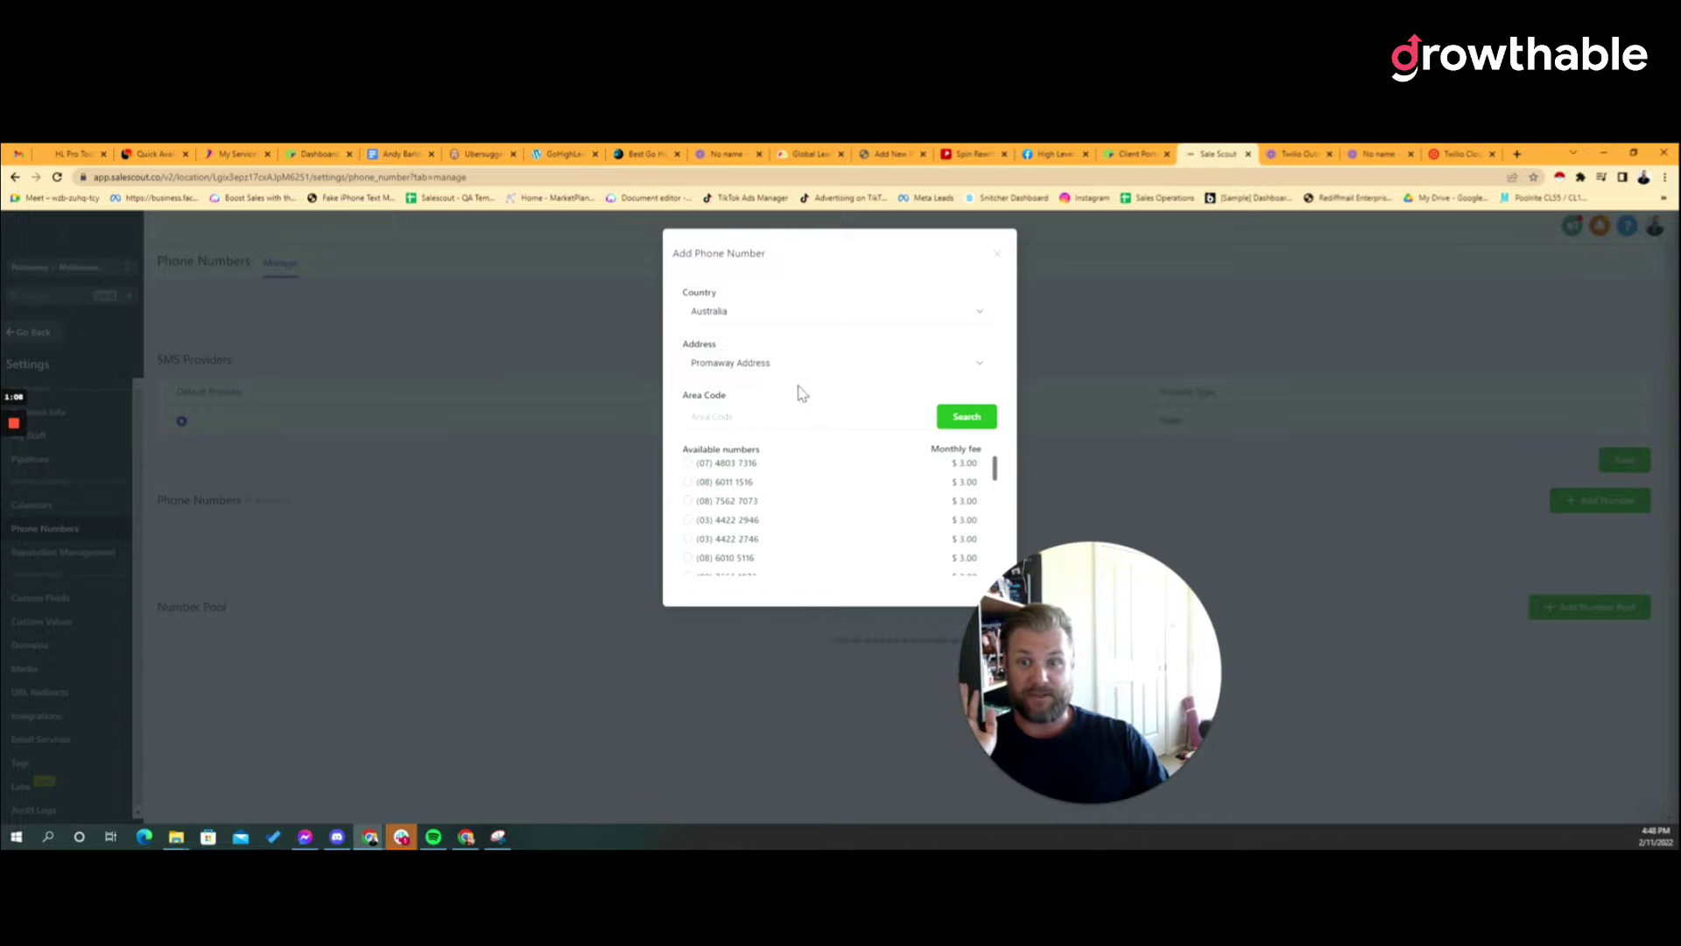
click(845, 368)
click(871, 387)
click(1018, 271)
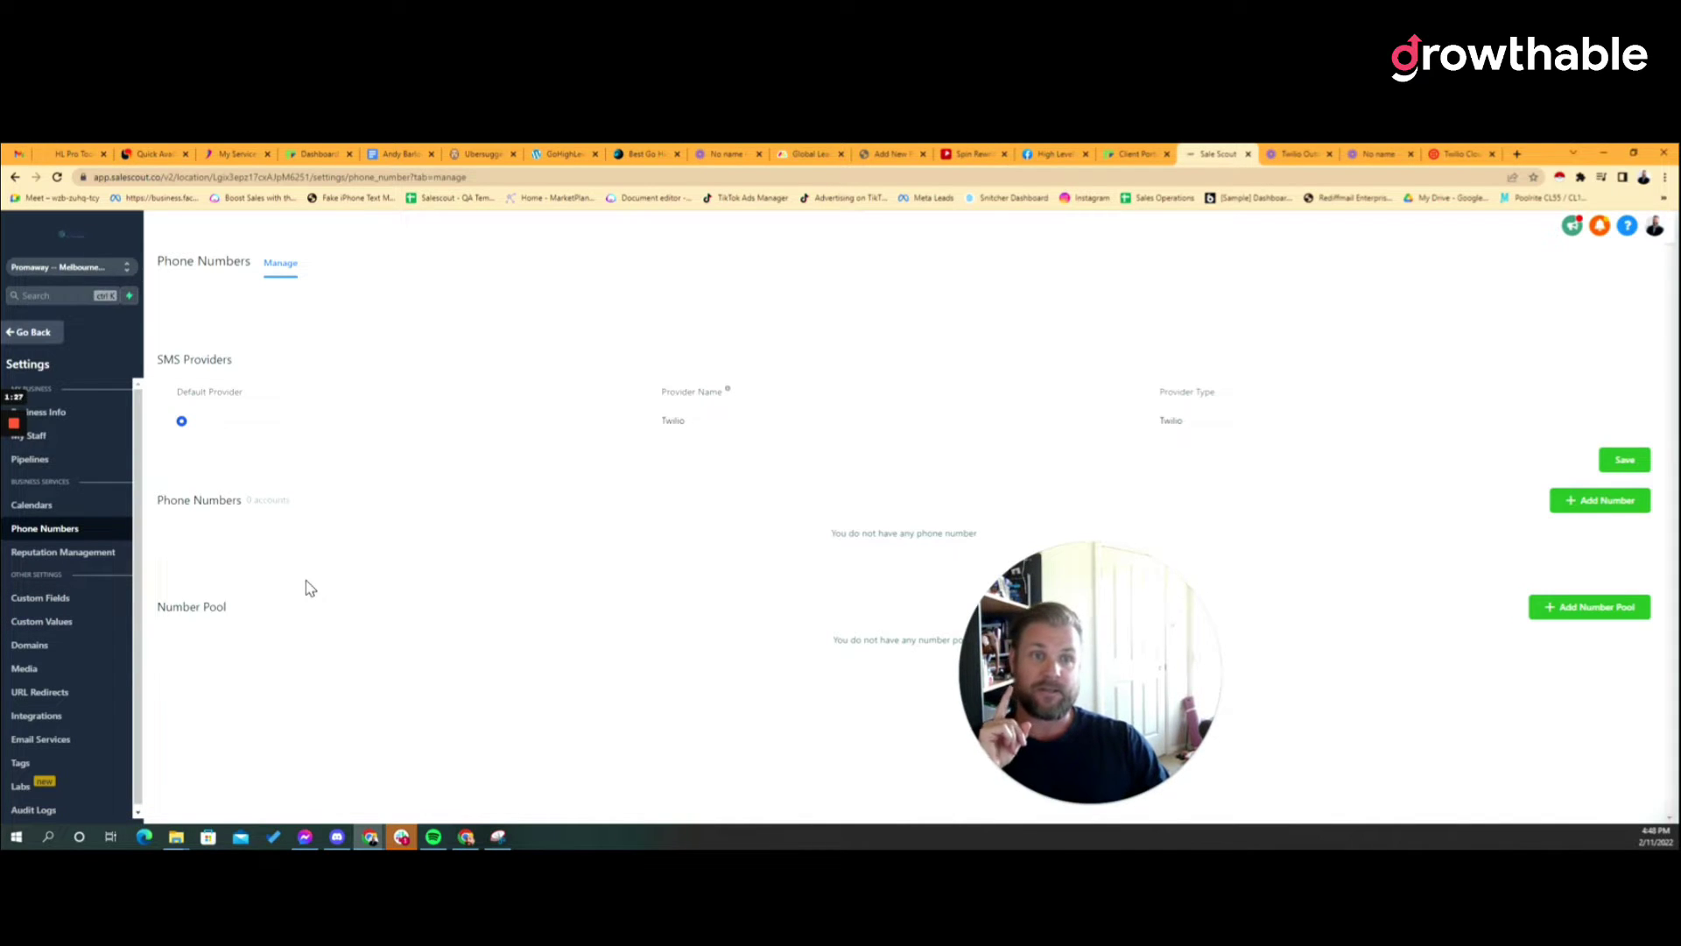
Switch to Agency View and open the Phone System – Twilio settings
click(45, 334)
click(40, 803)
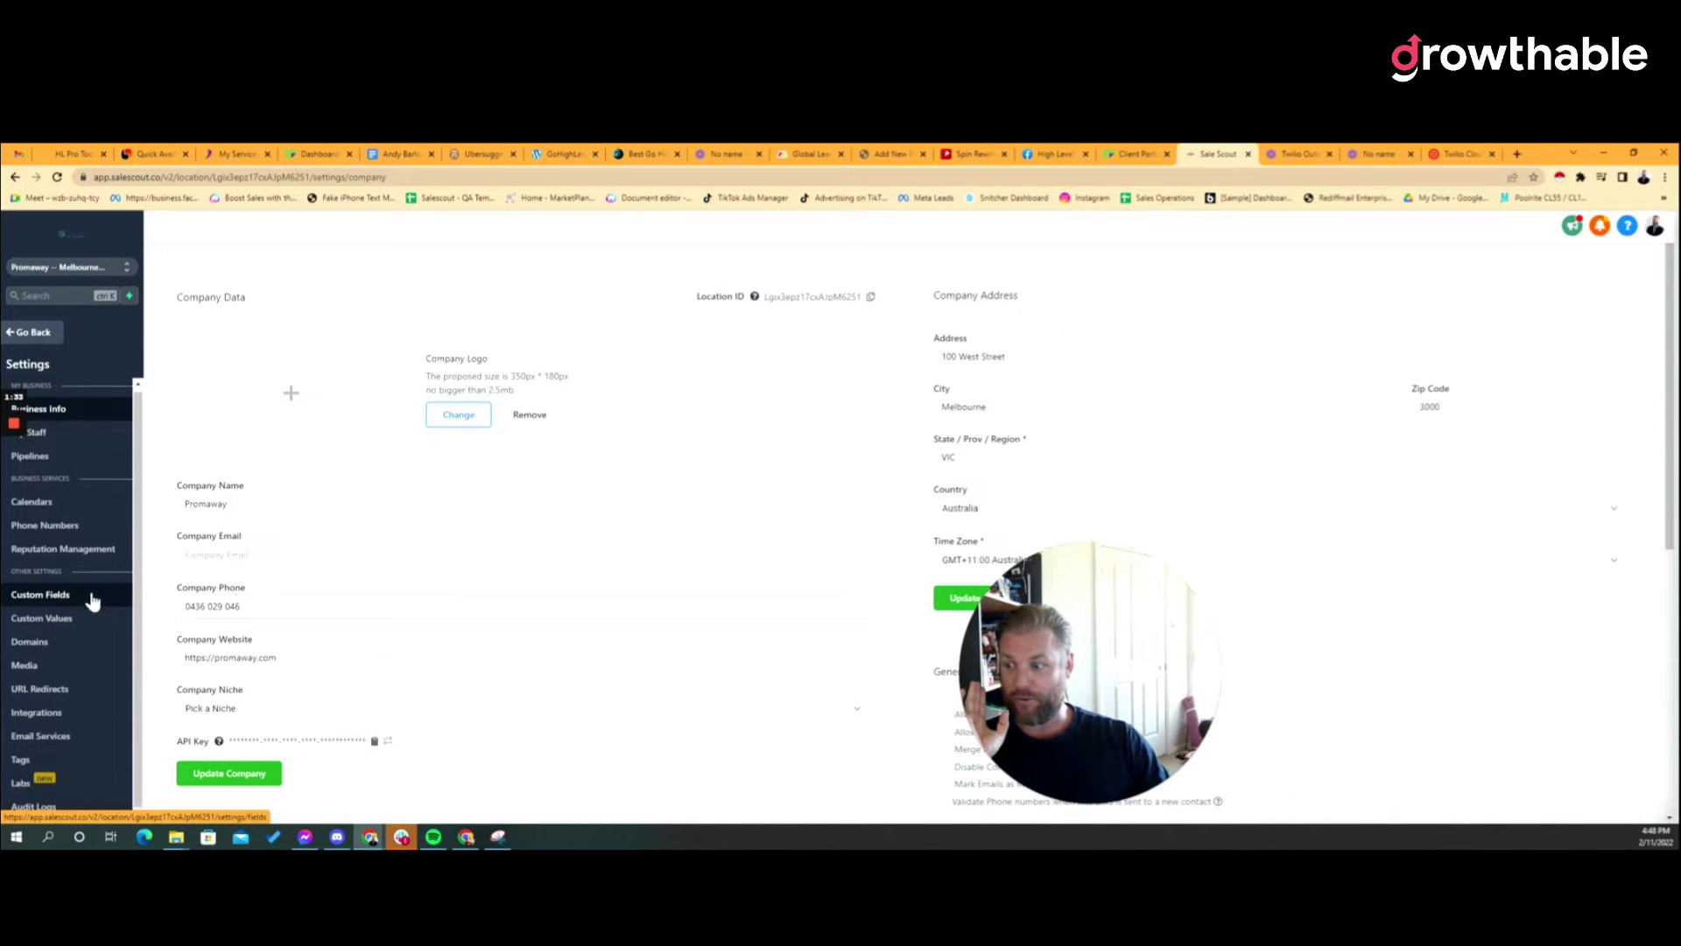
click(45, 333)
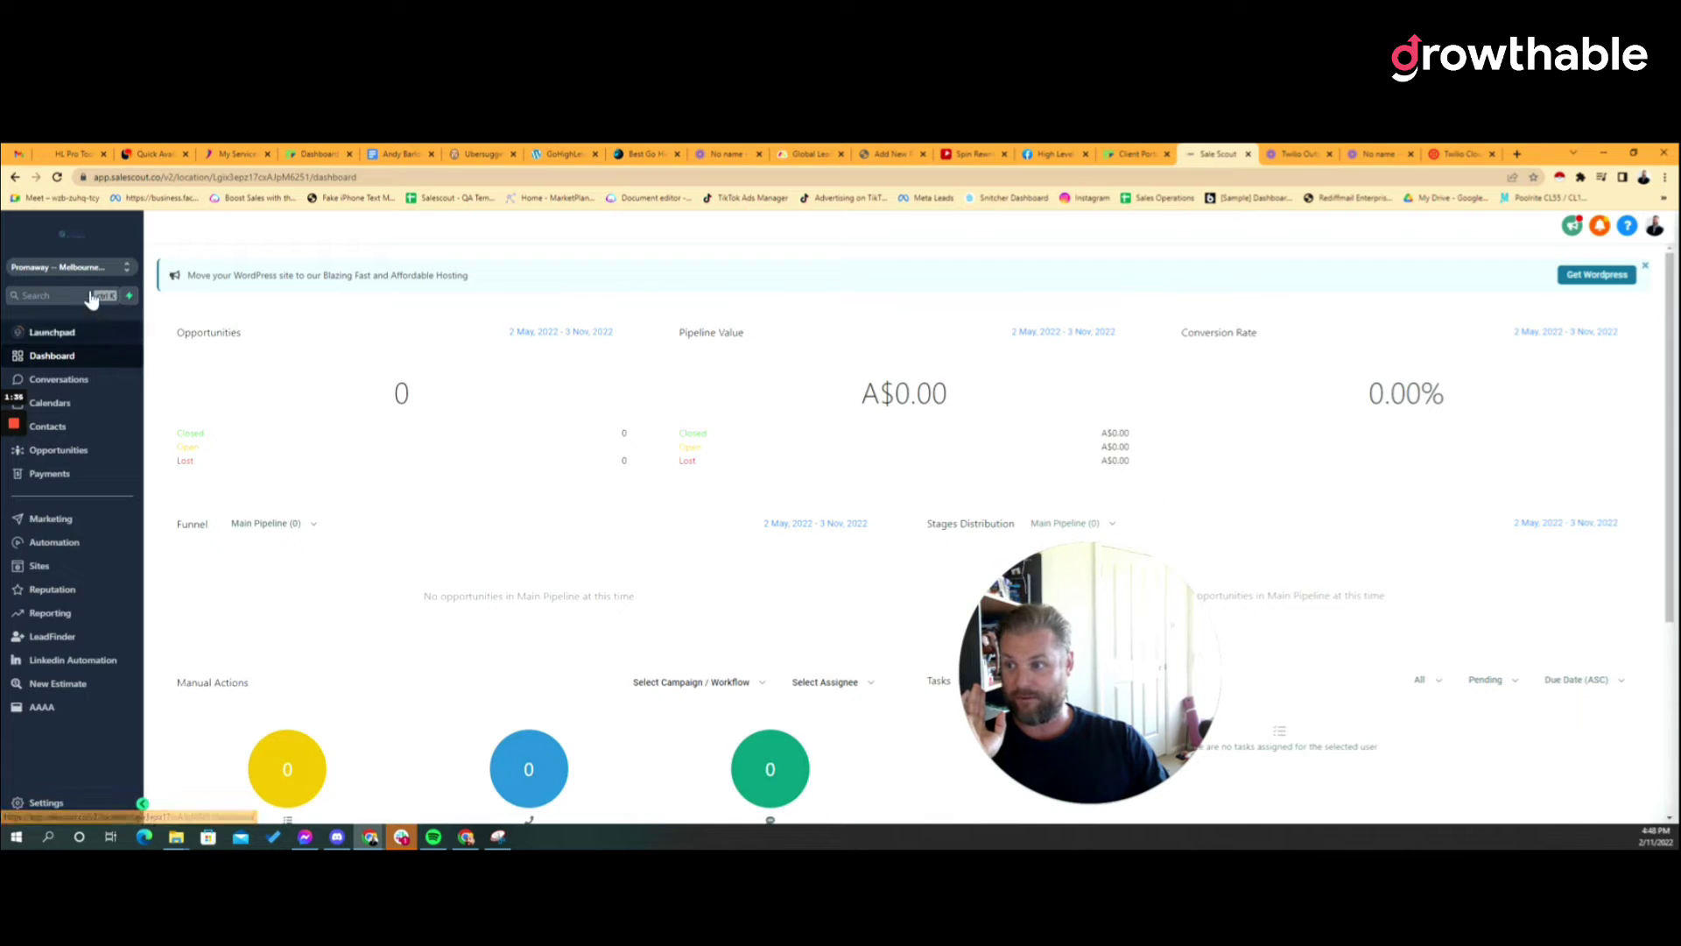
click(127, 266)
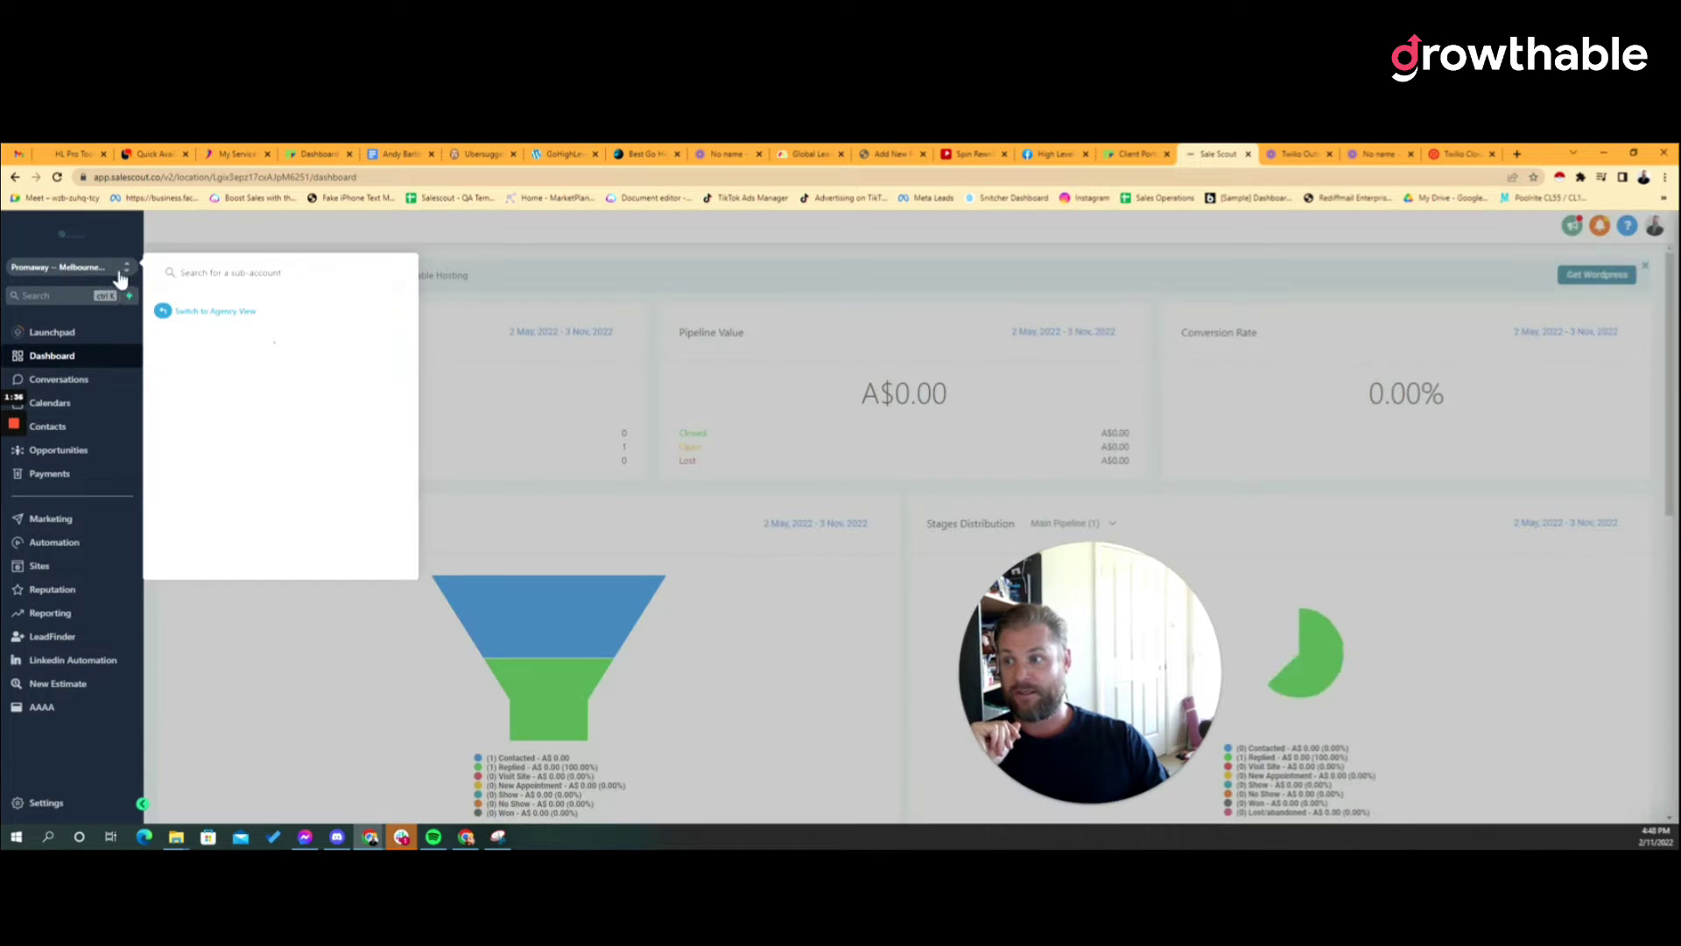
click(187, 312)
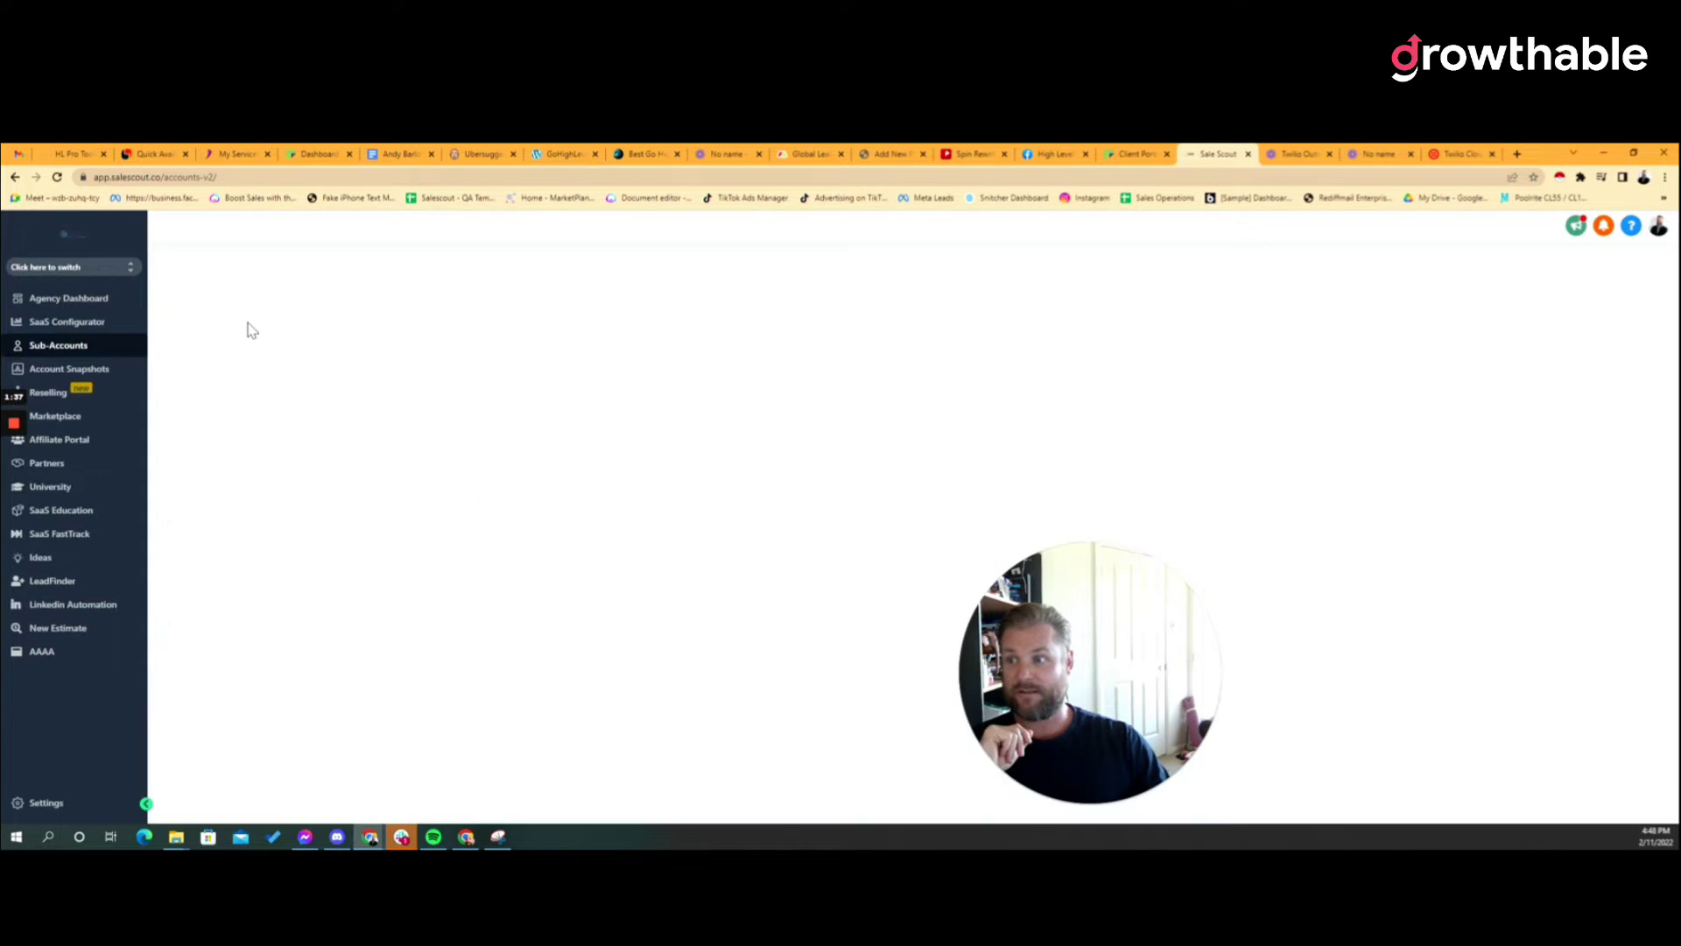
click(49, 802)
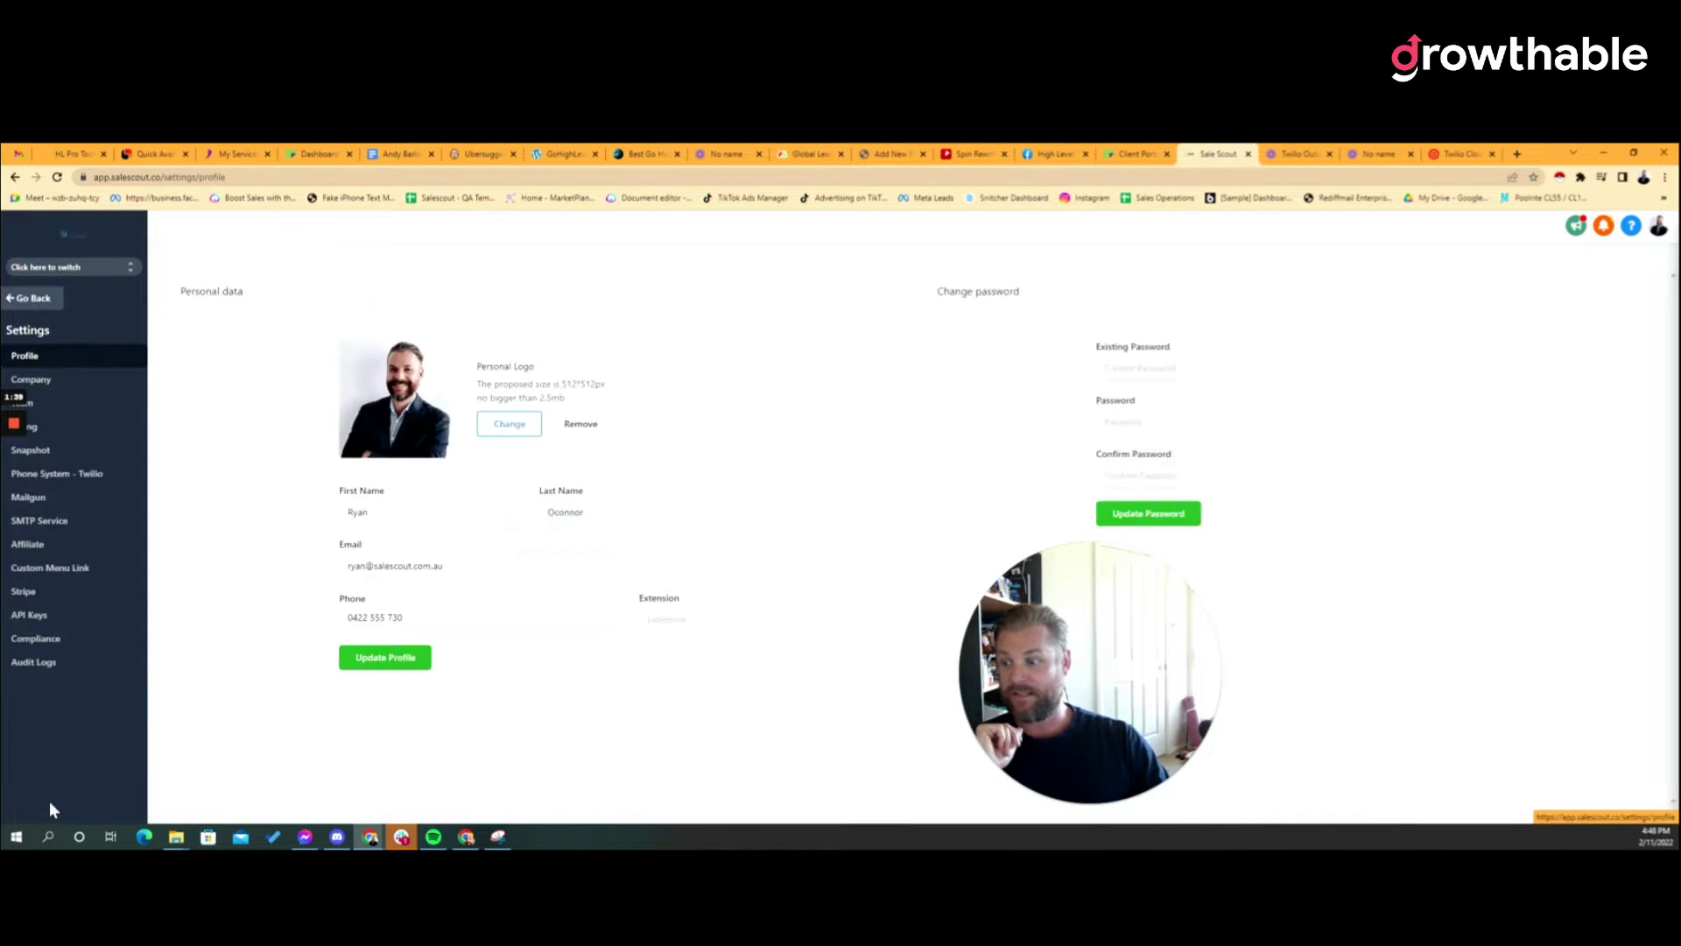
click(108, 474)
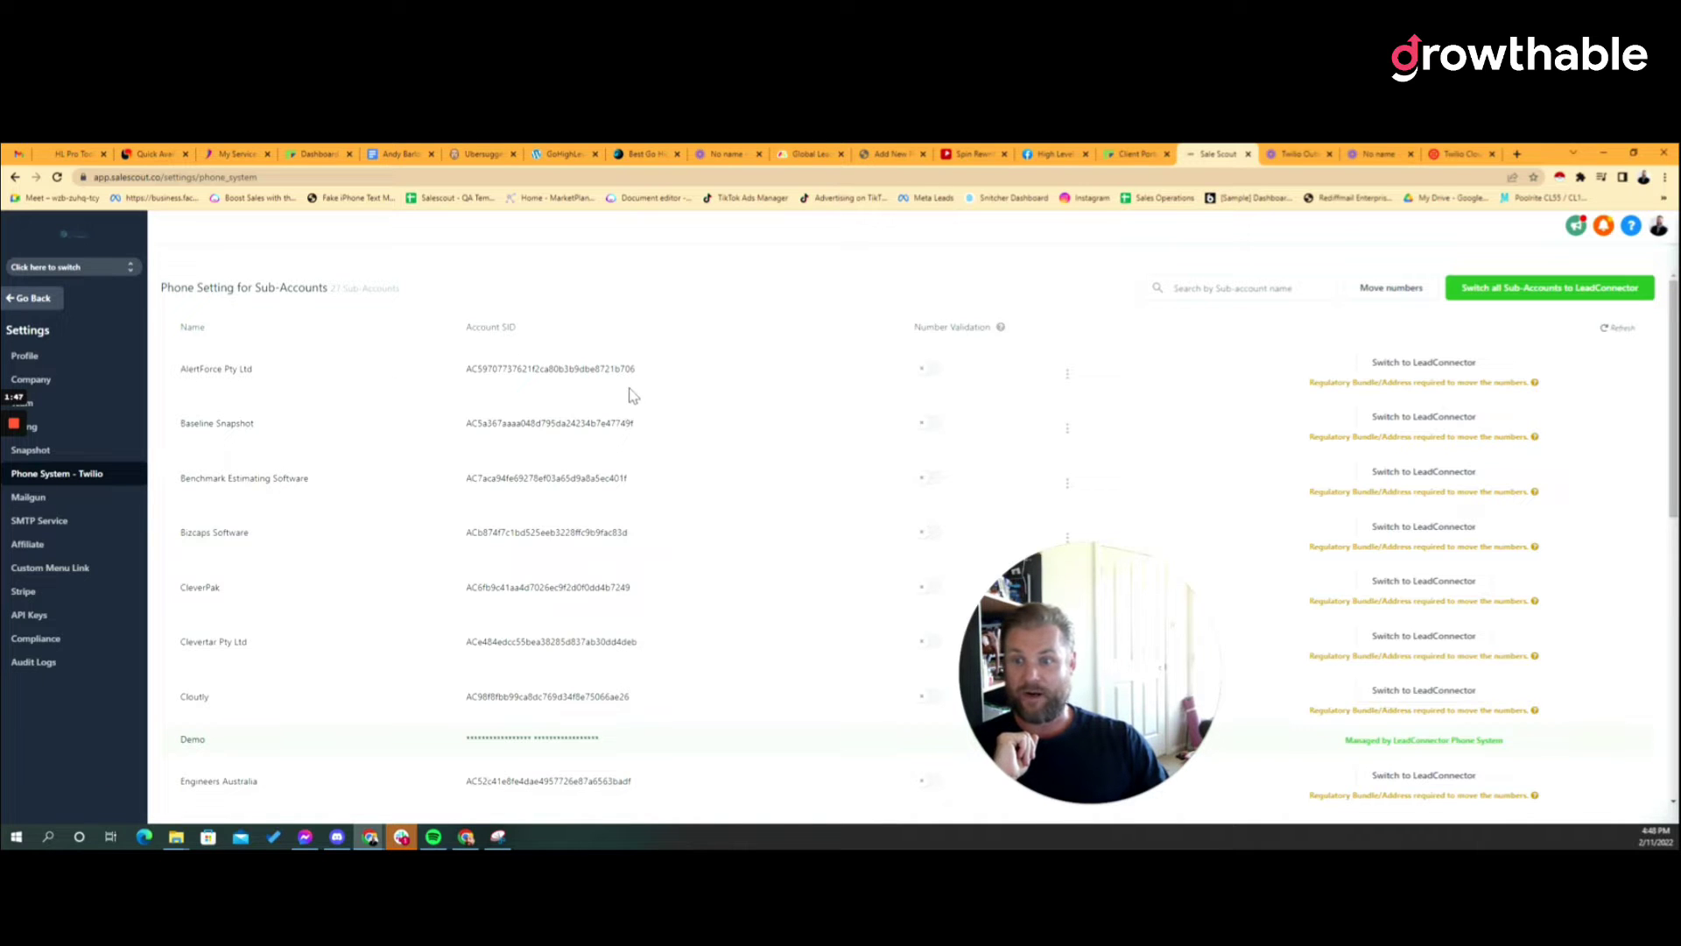
Scroll to the bottom of the sub-account list and select Promaway's Account SID
scroll(584, 414, down, 10)
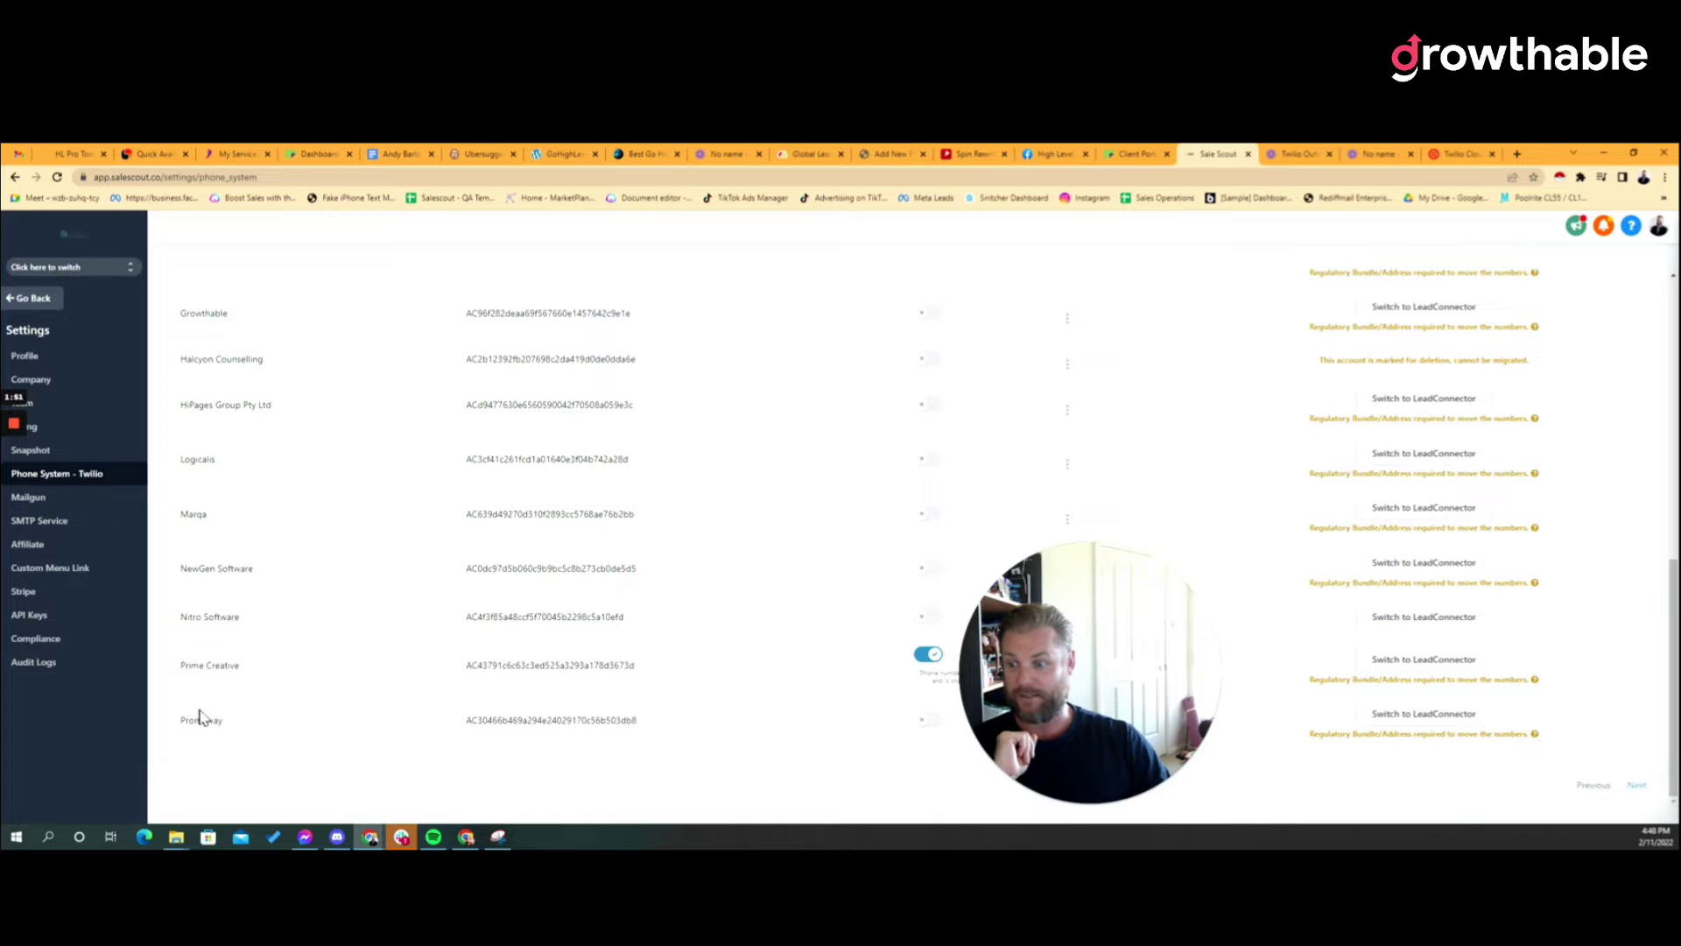
drag(483, 721, 653, 755)
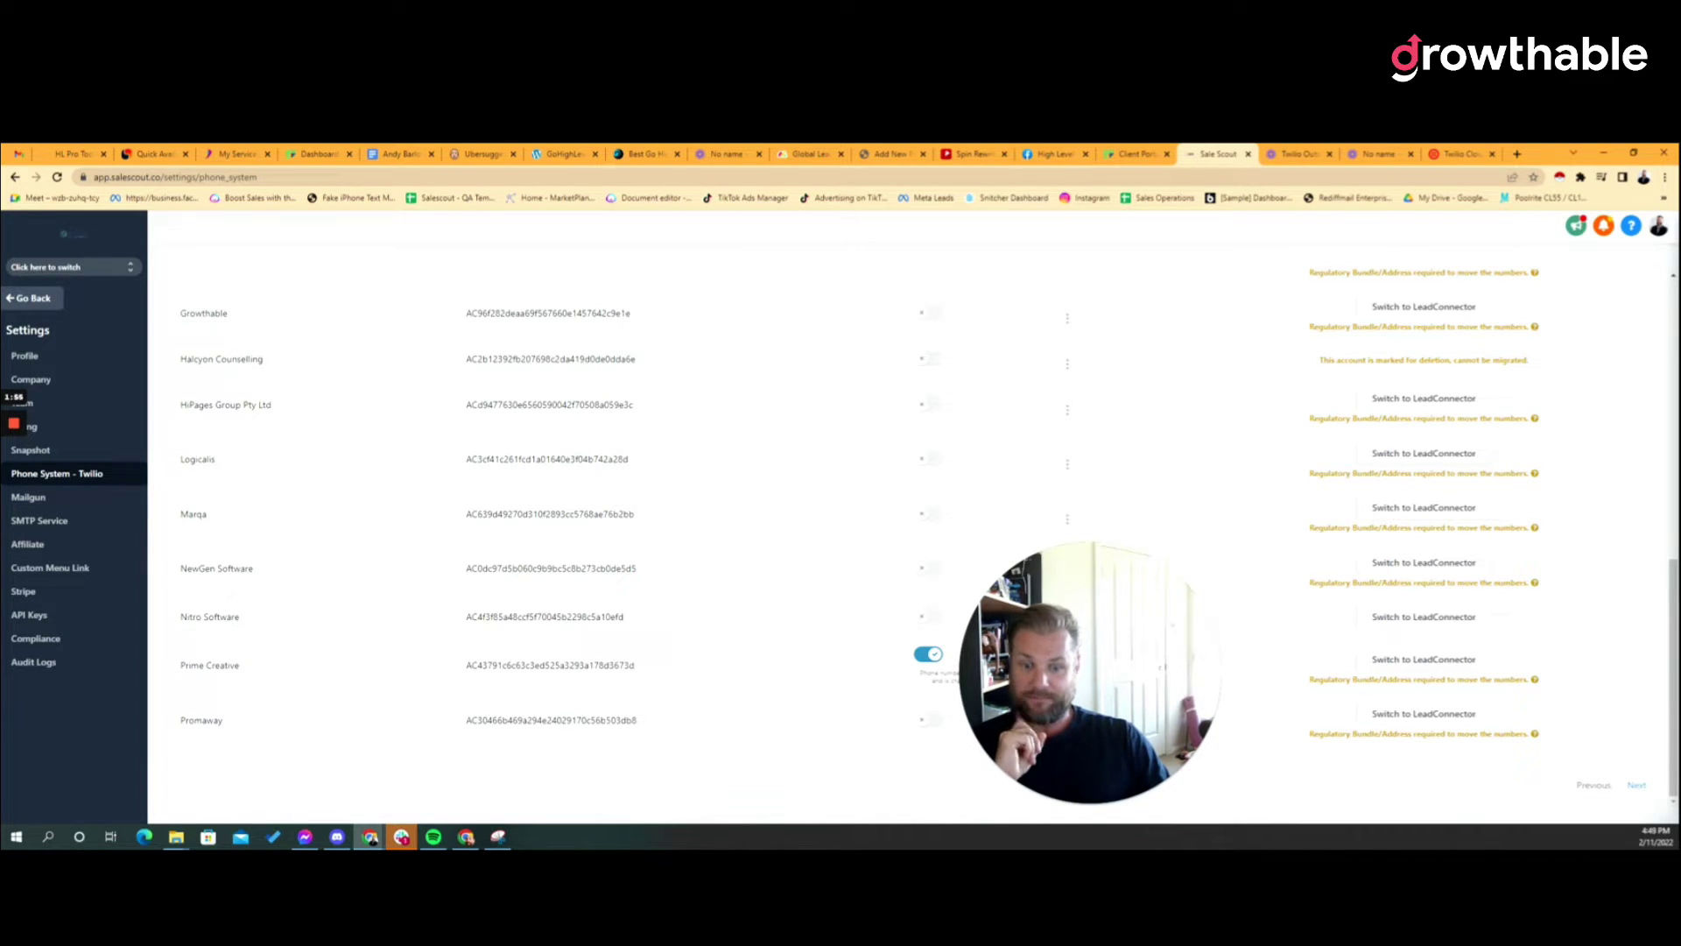
drag(1112, 716, 487, 503)
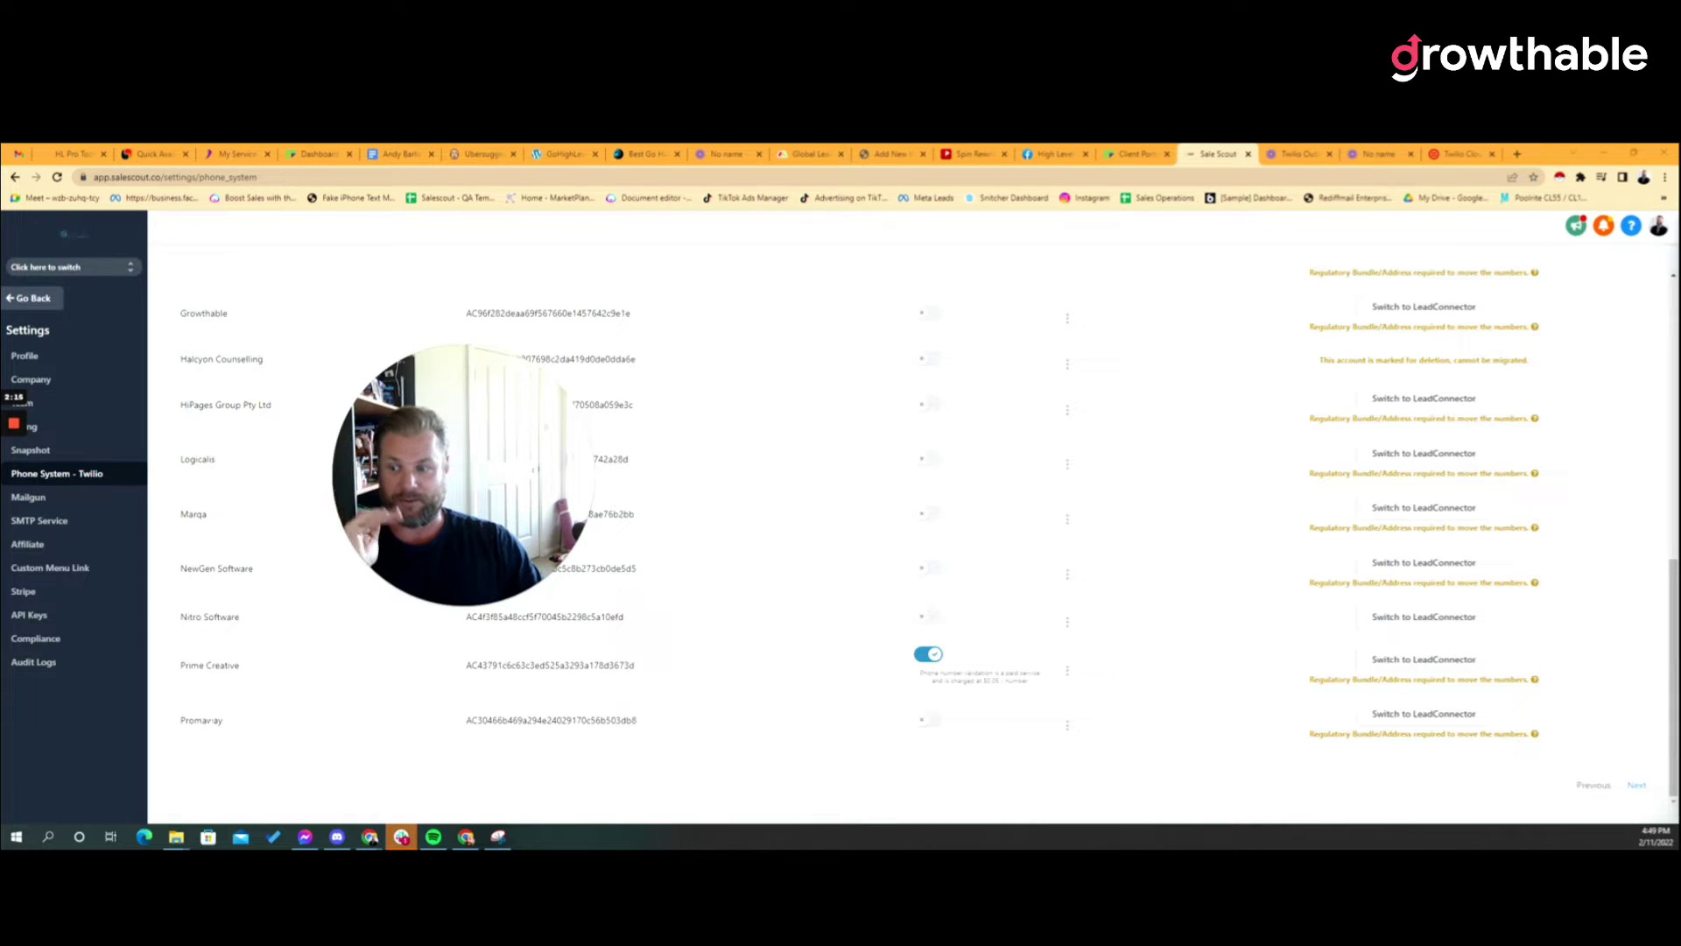
drag(477, 720, 674, 729)
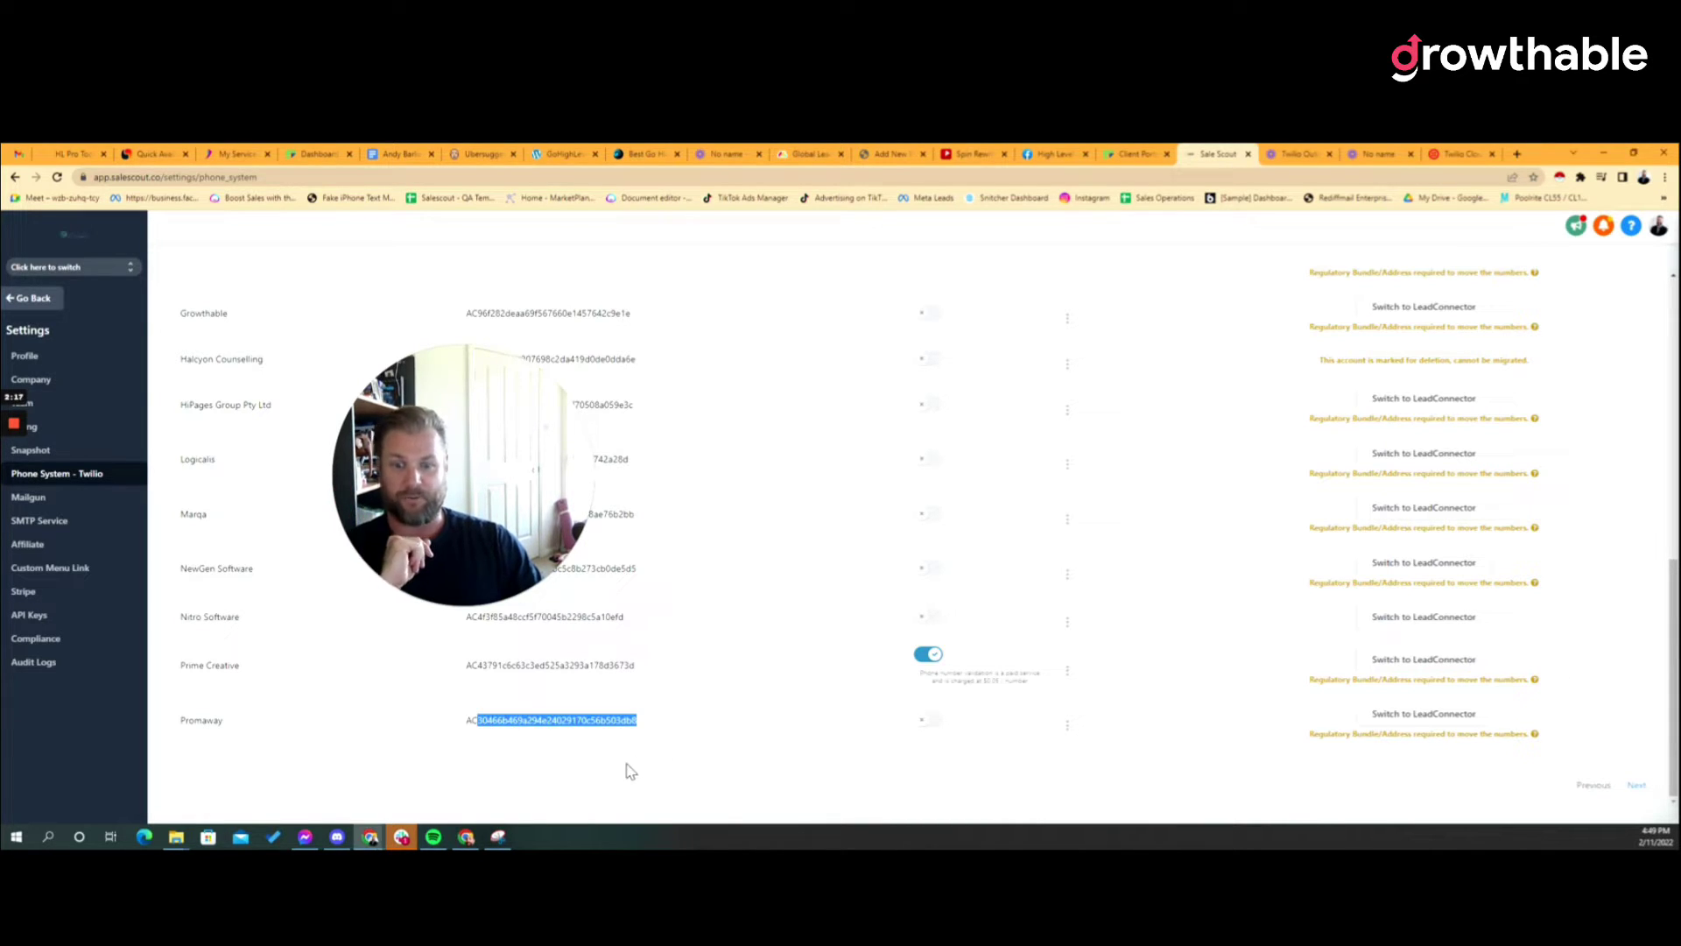
scroll(856, 613, up, 15)
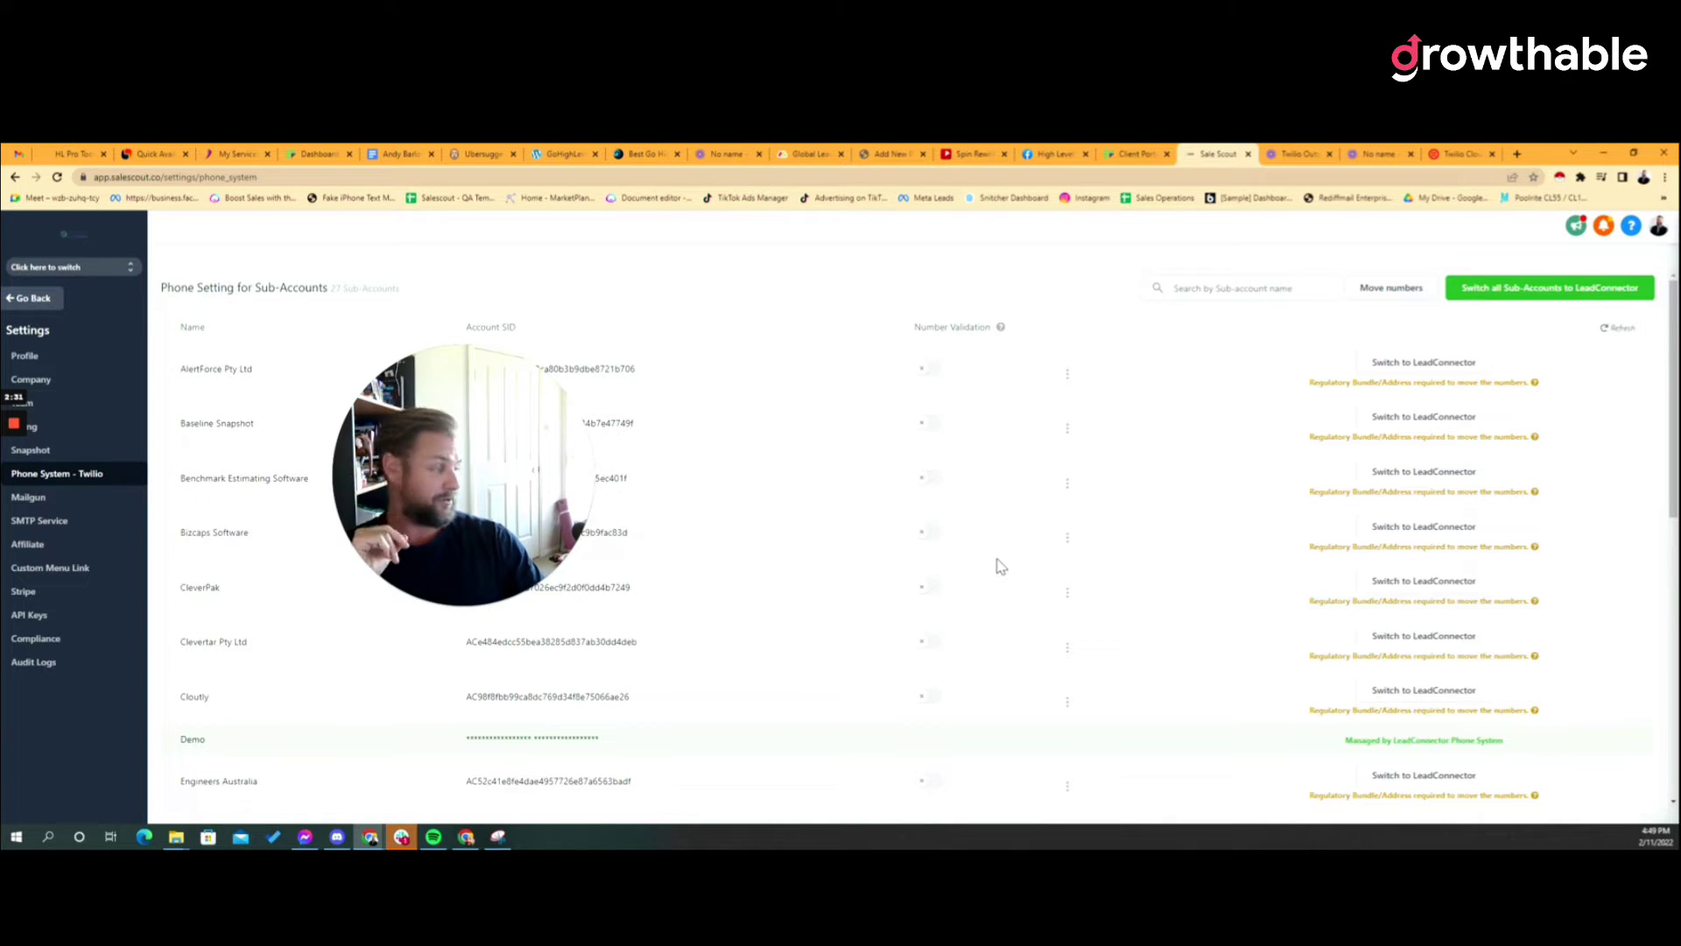
scroll(1036, 556, down, 6)
scroll(1062, 584, up, 6)
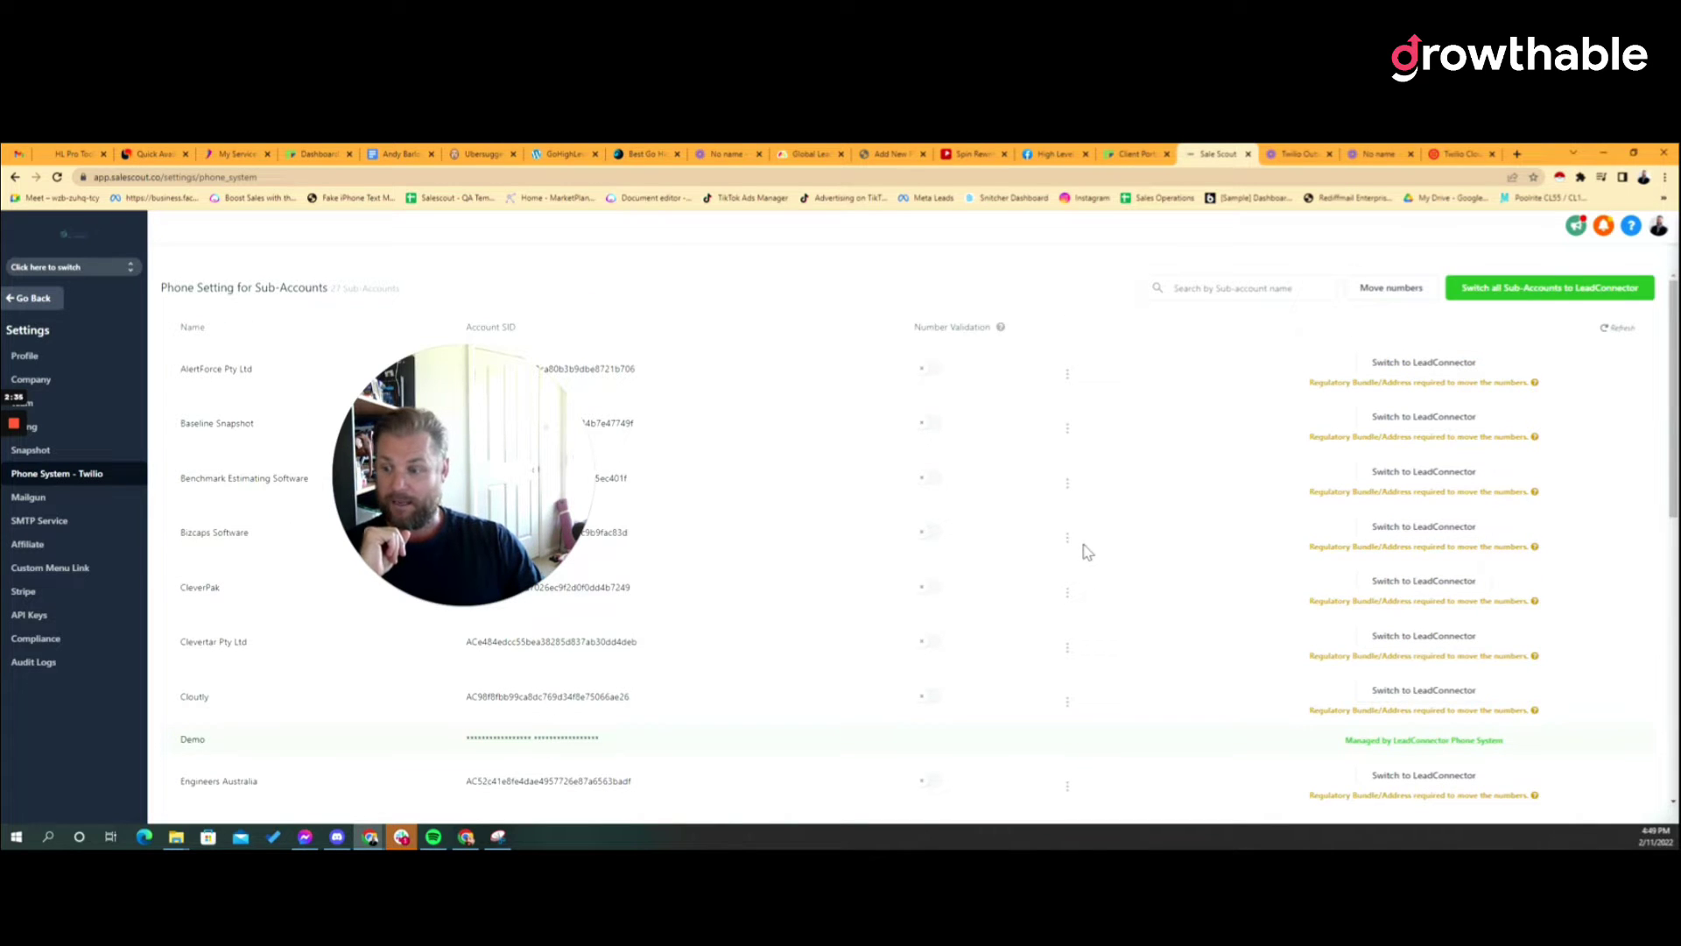
scroll(1103, 574, down, 10)
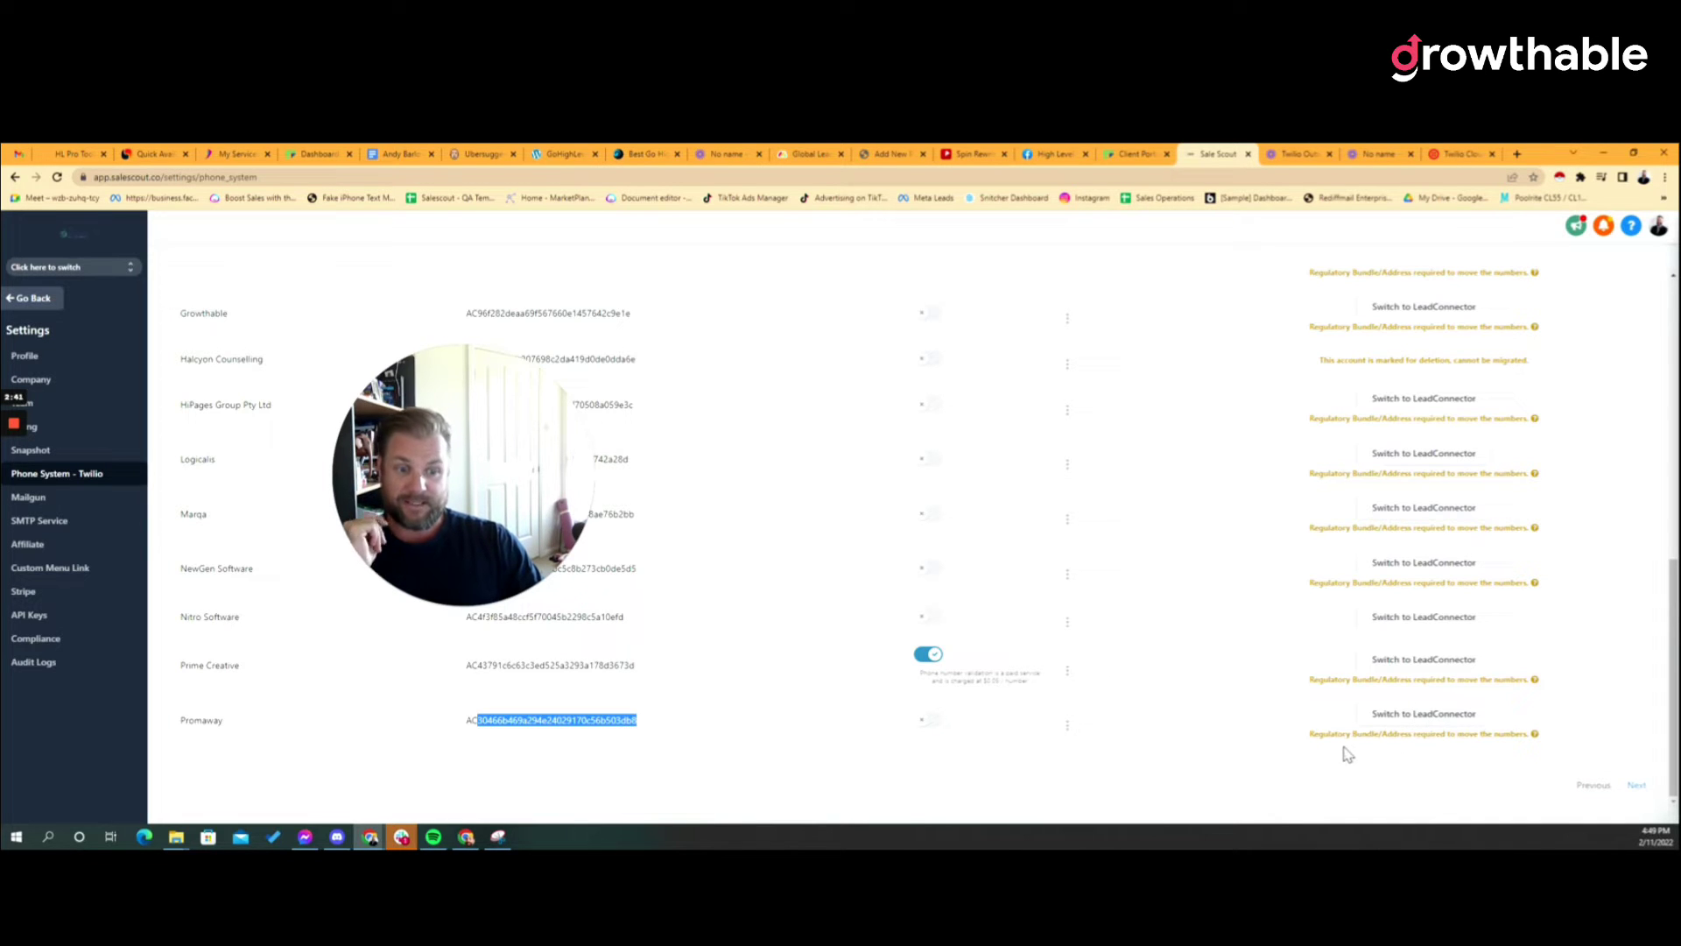
mouse_move(1401, 734)
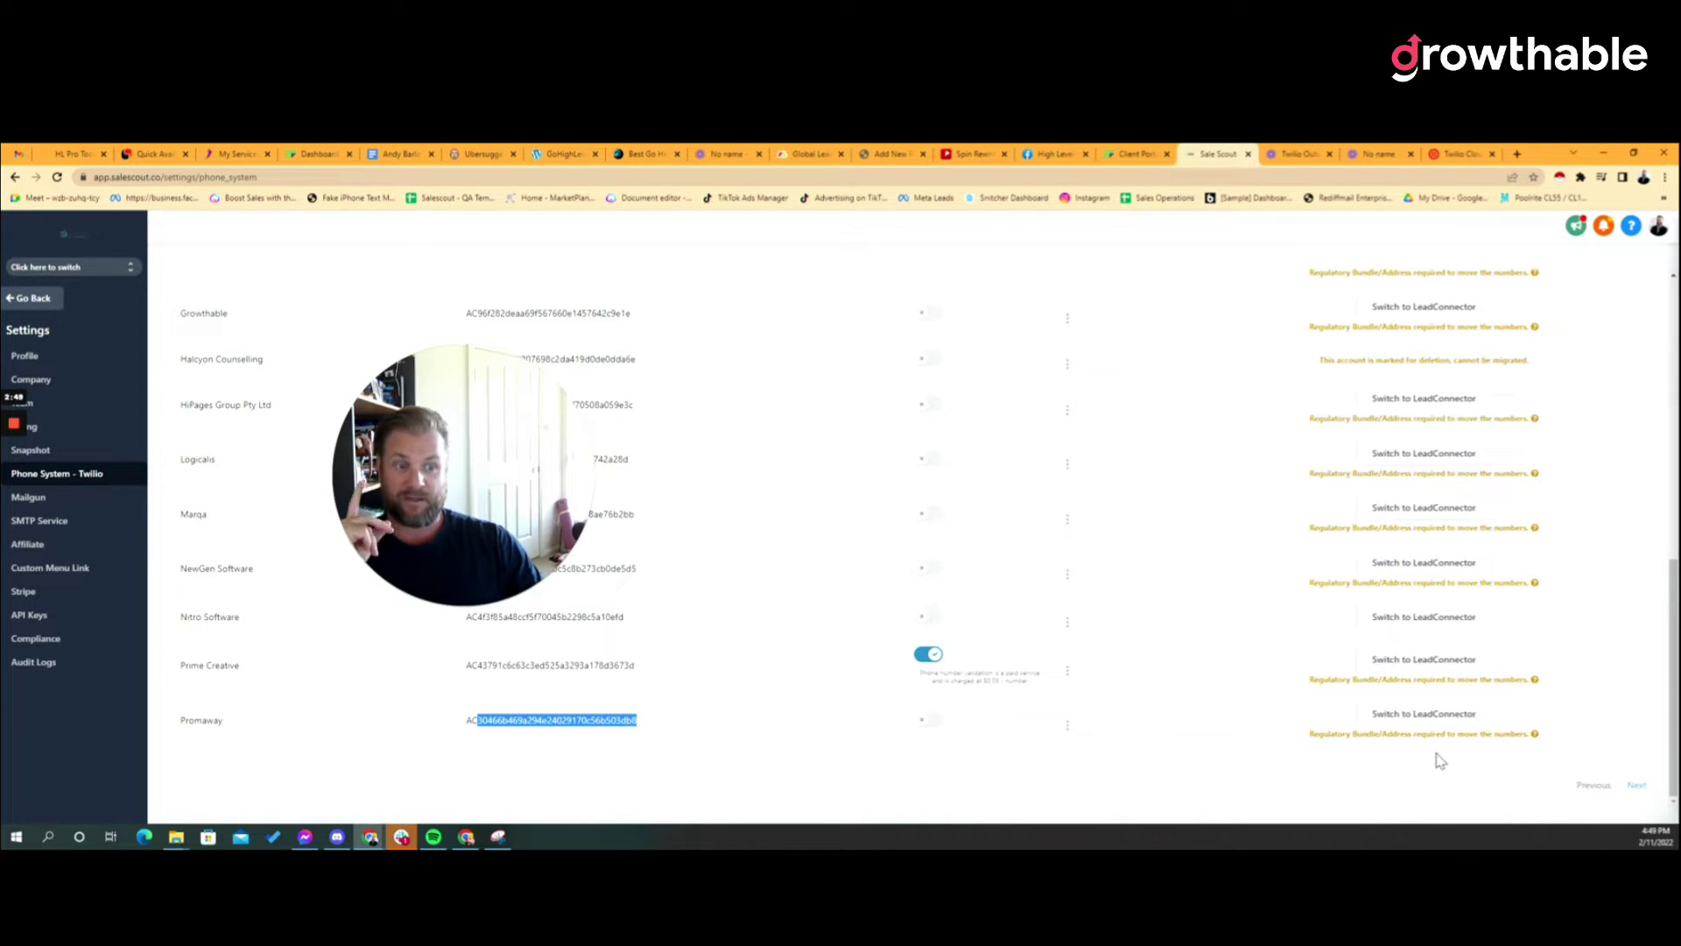
Confirm switching Promaway to LeadConnector and close the 48-hour migration success notice
click(1416, 732)
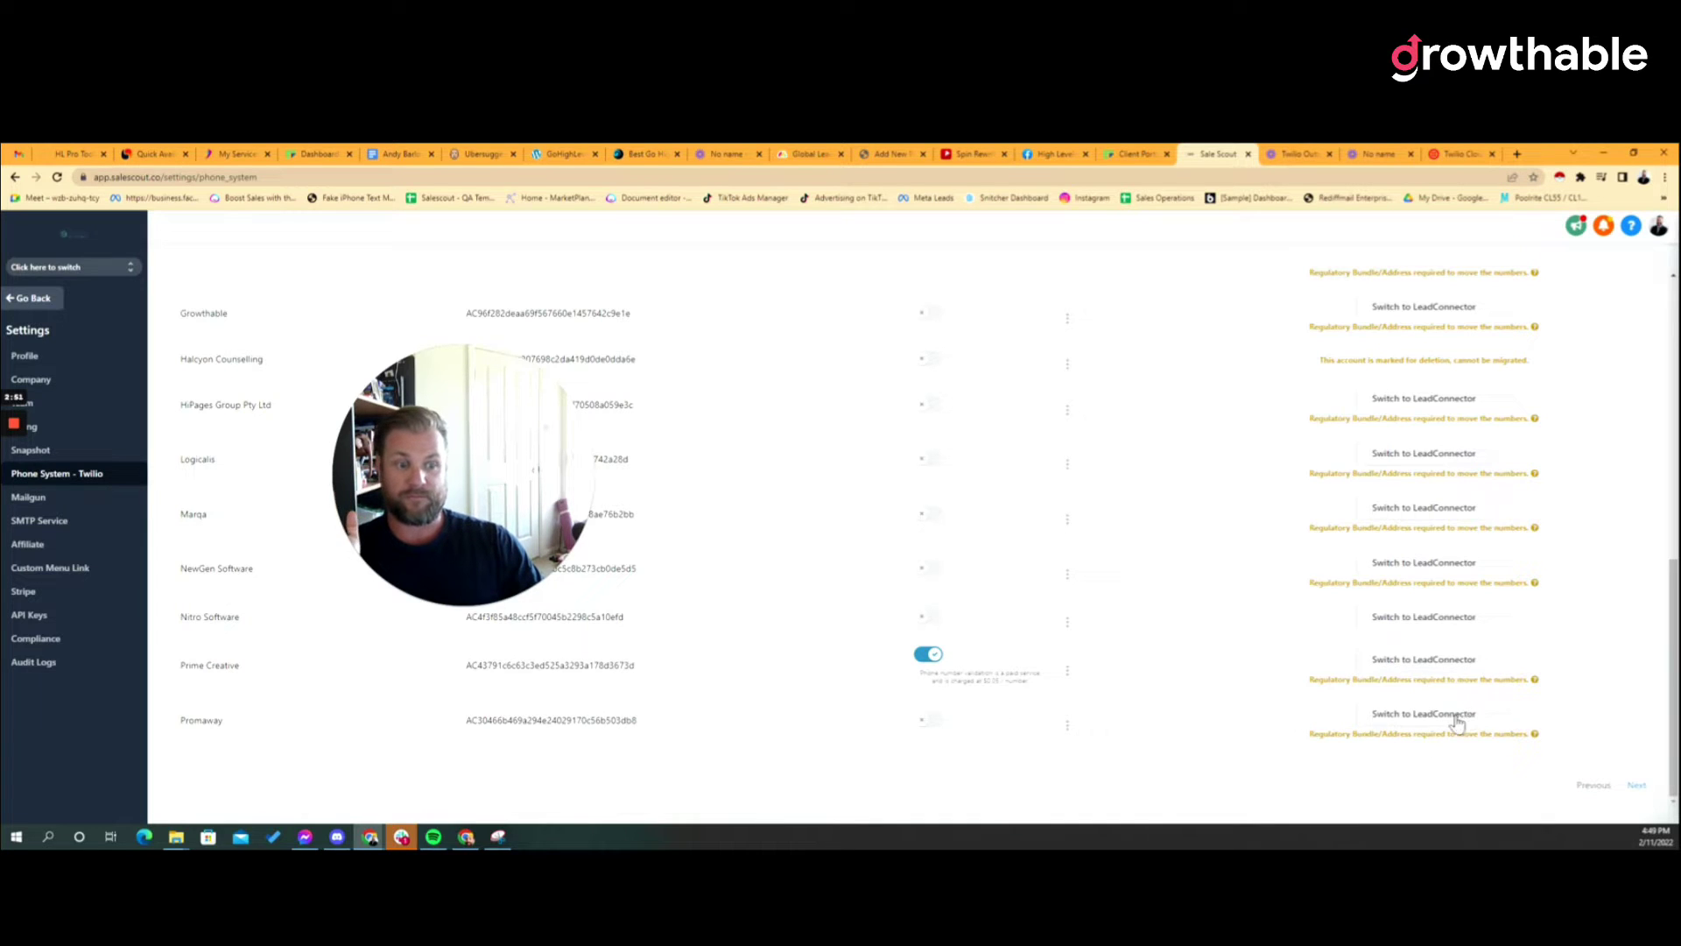
click(1457, 718)
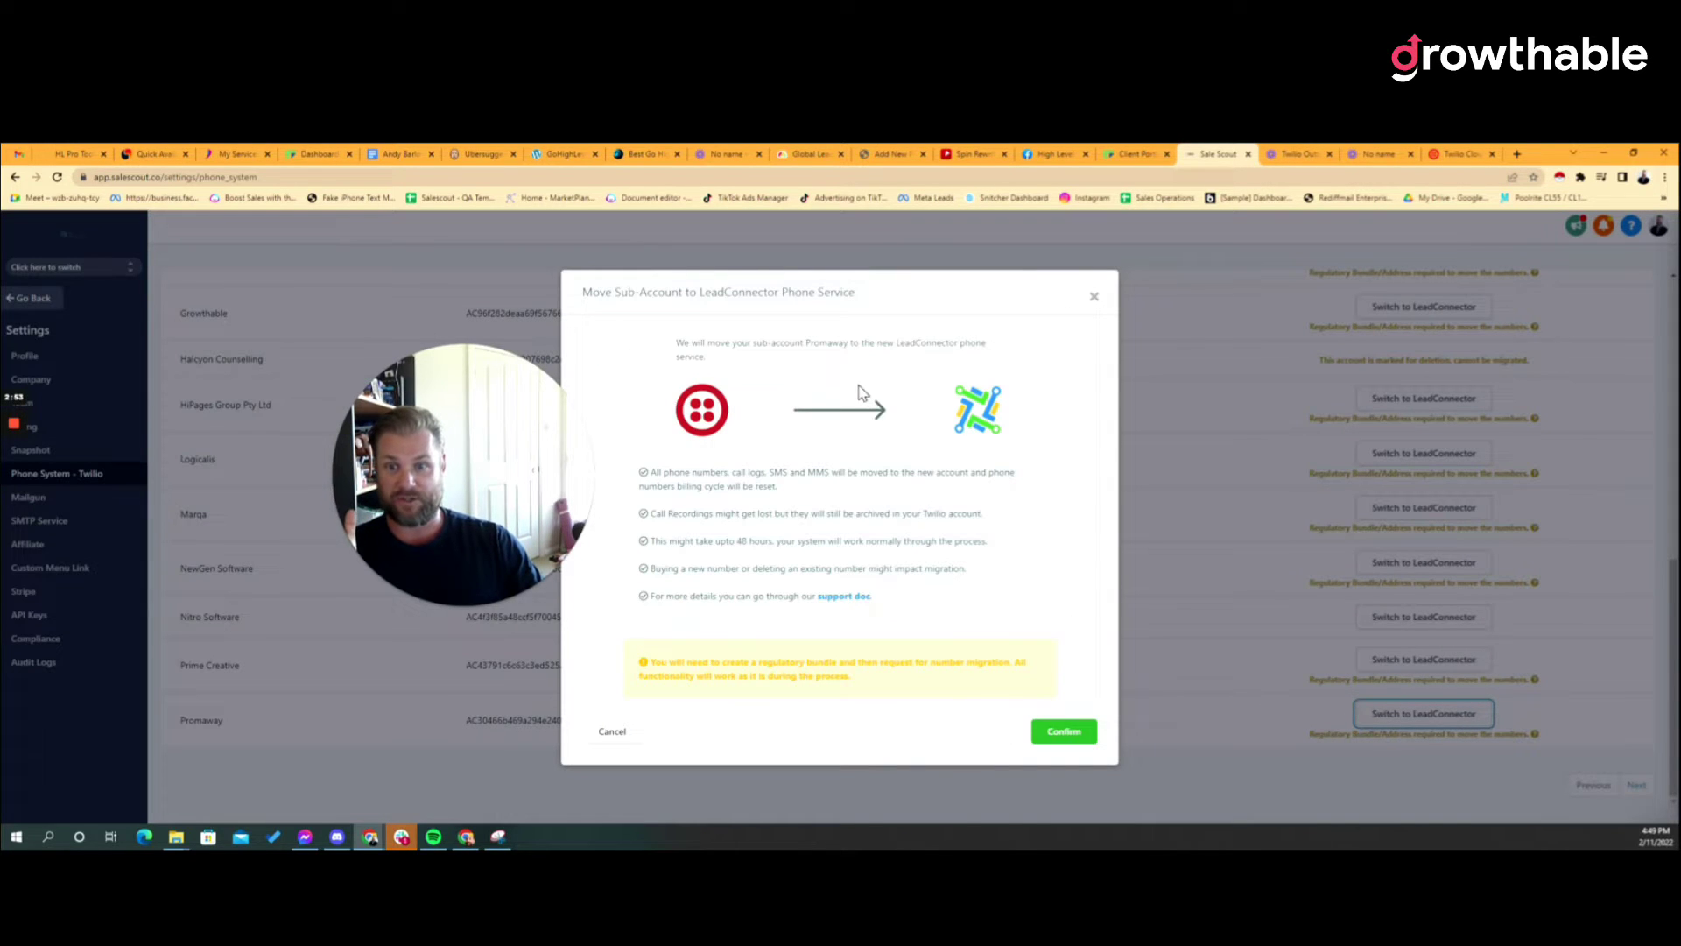
click(1047, 730)
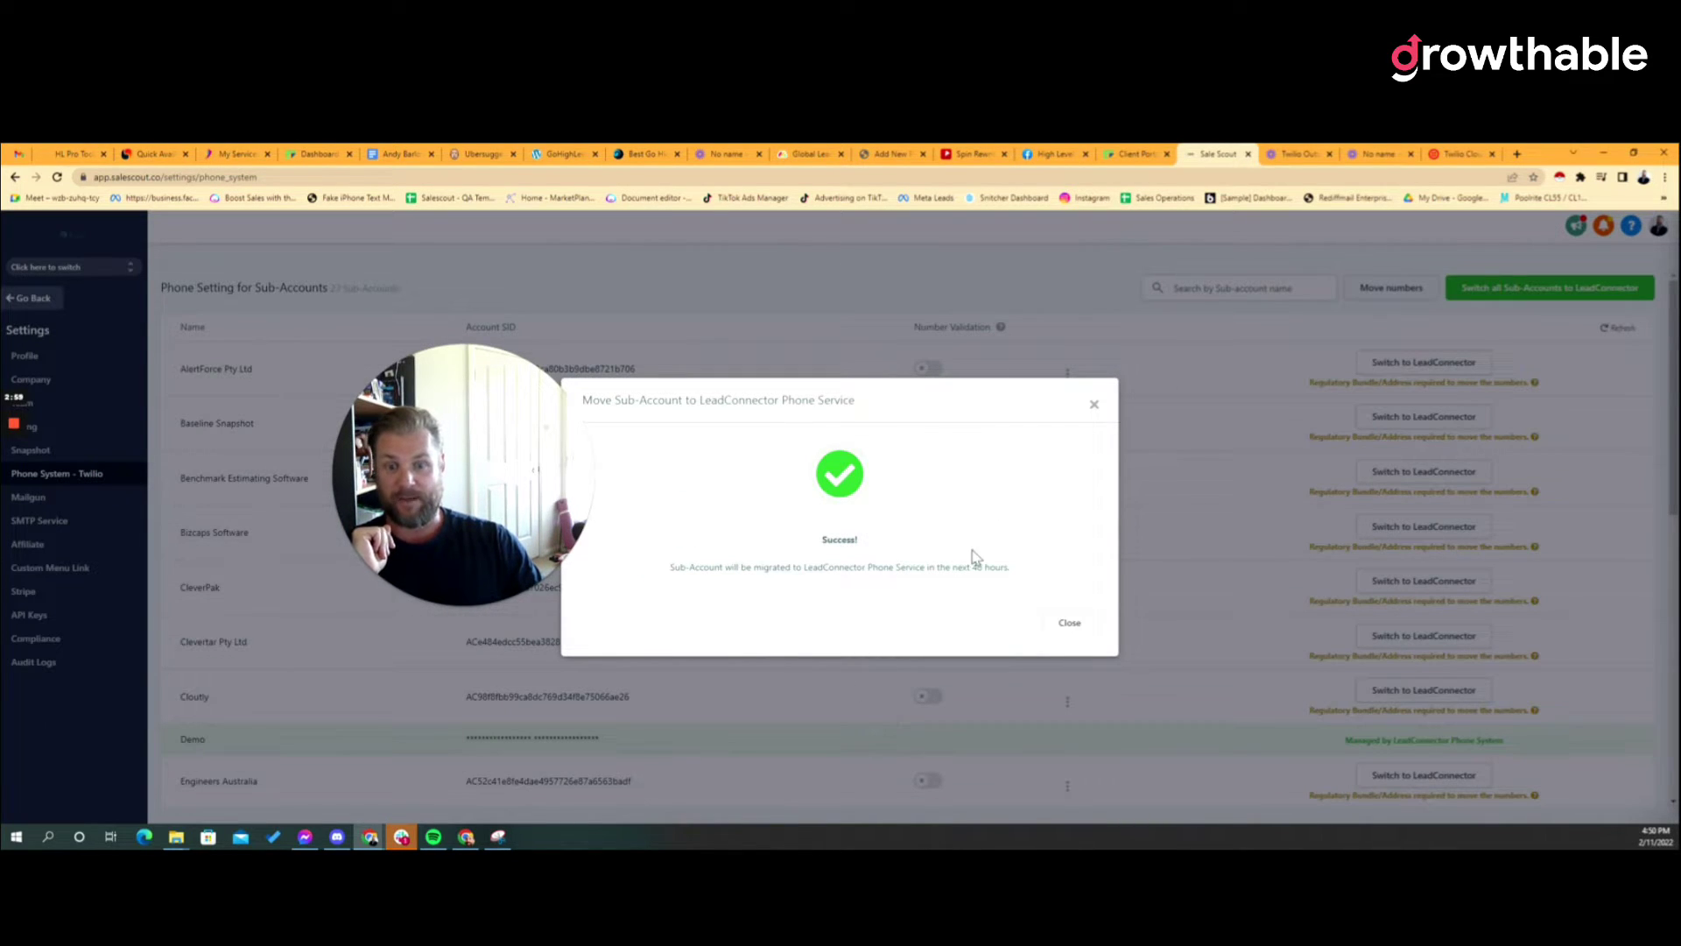
click(1068, 625)
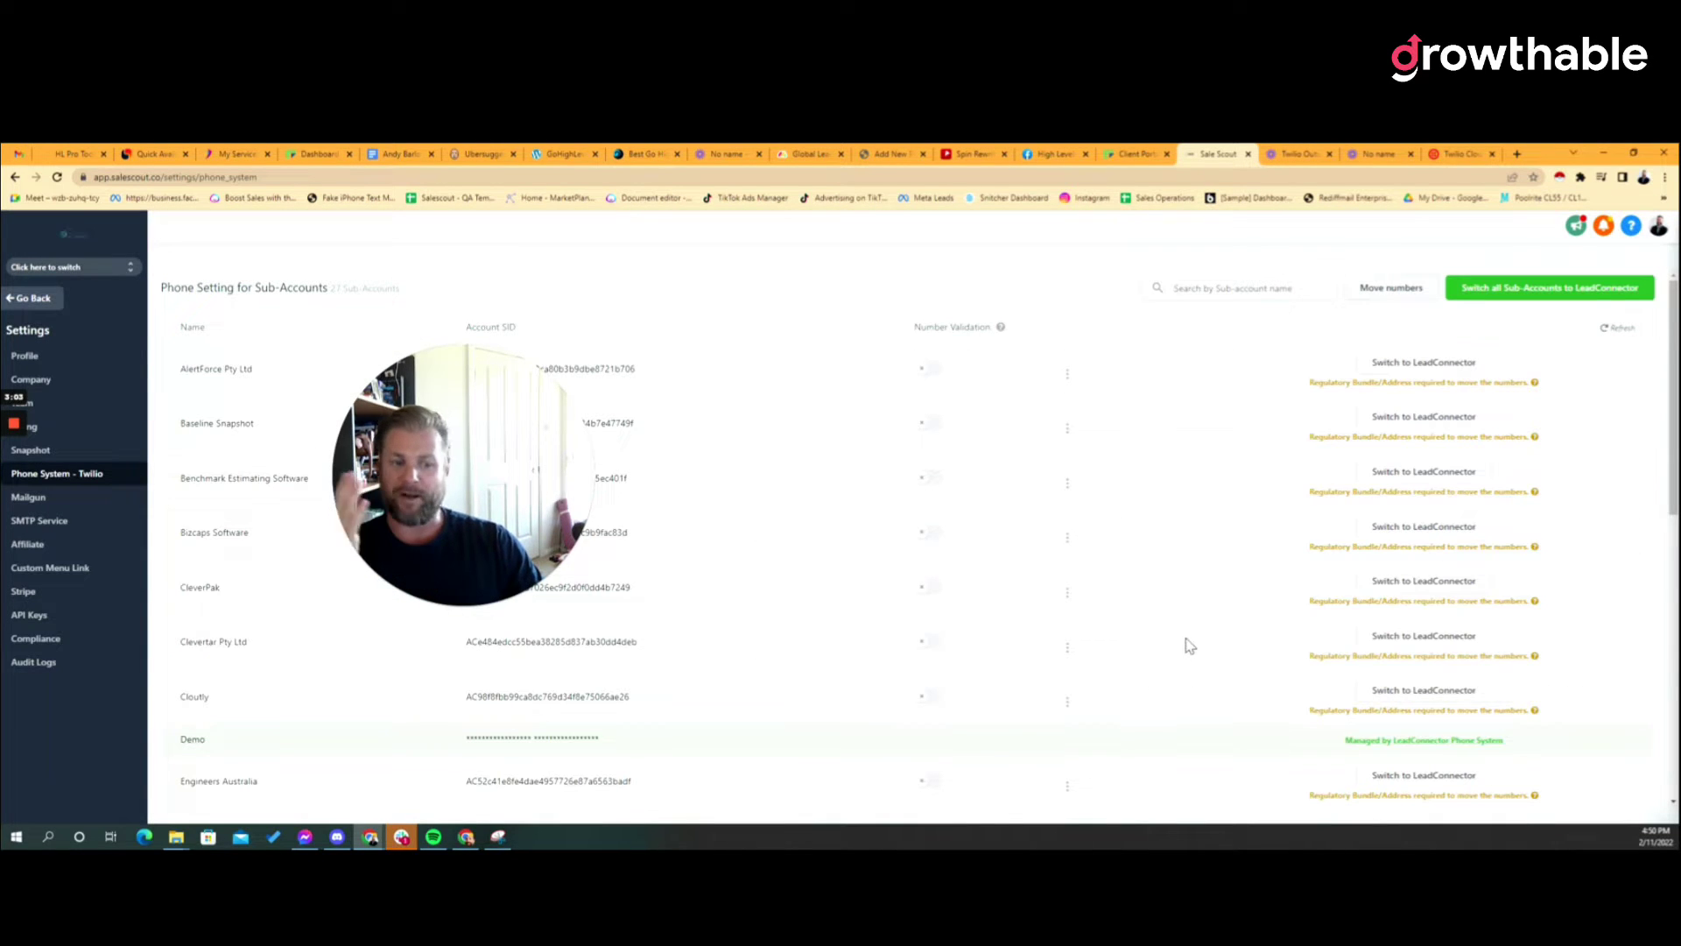
Check Promaway's migration shows Processing, then go to the Twilio Console log-in tab
scroll(1191, 648, down, 10)
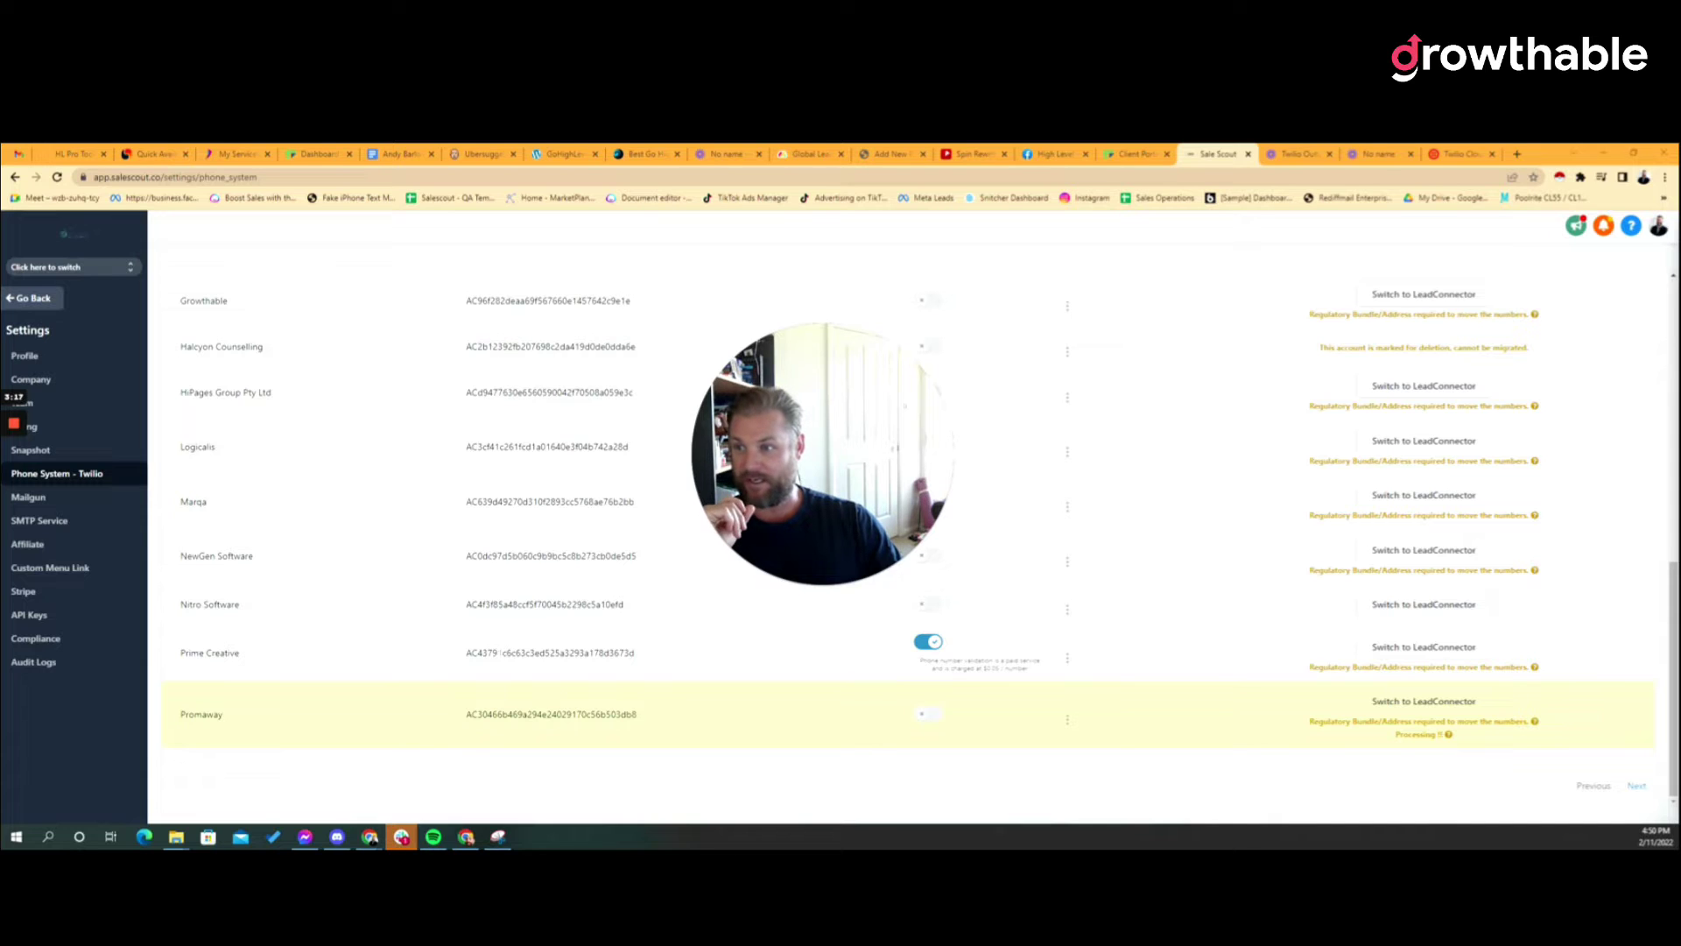
scroll(431, 624, up, 1)
scroll(432, 623, up, 1)
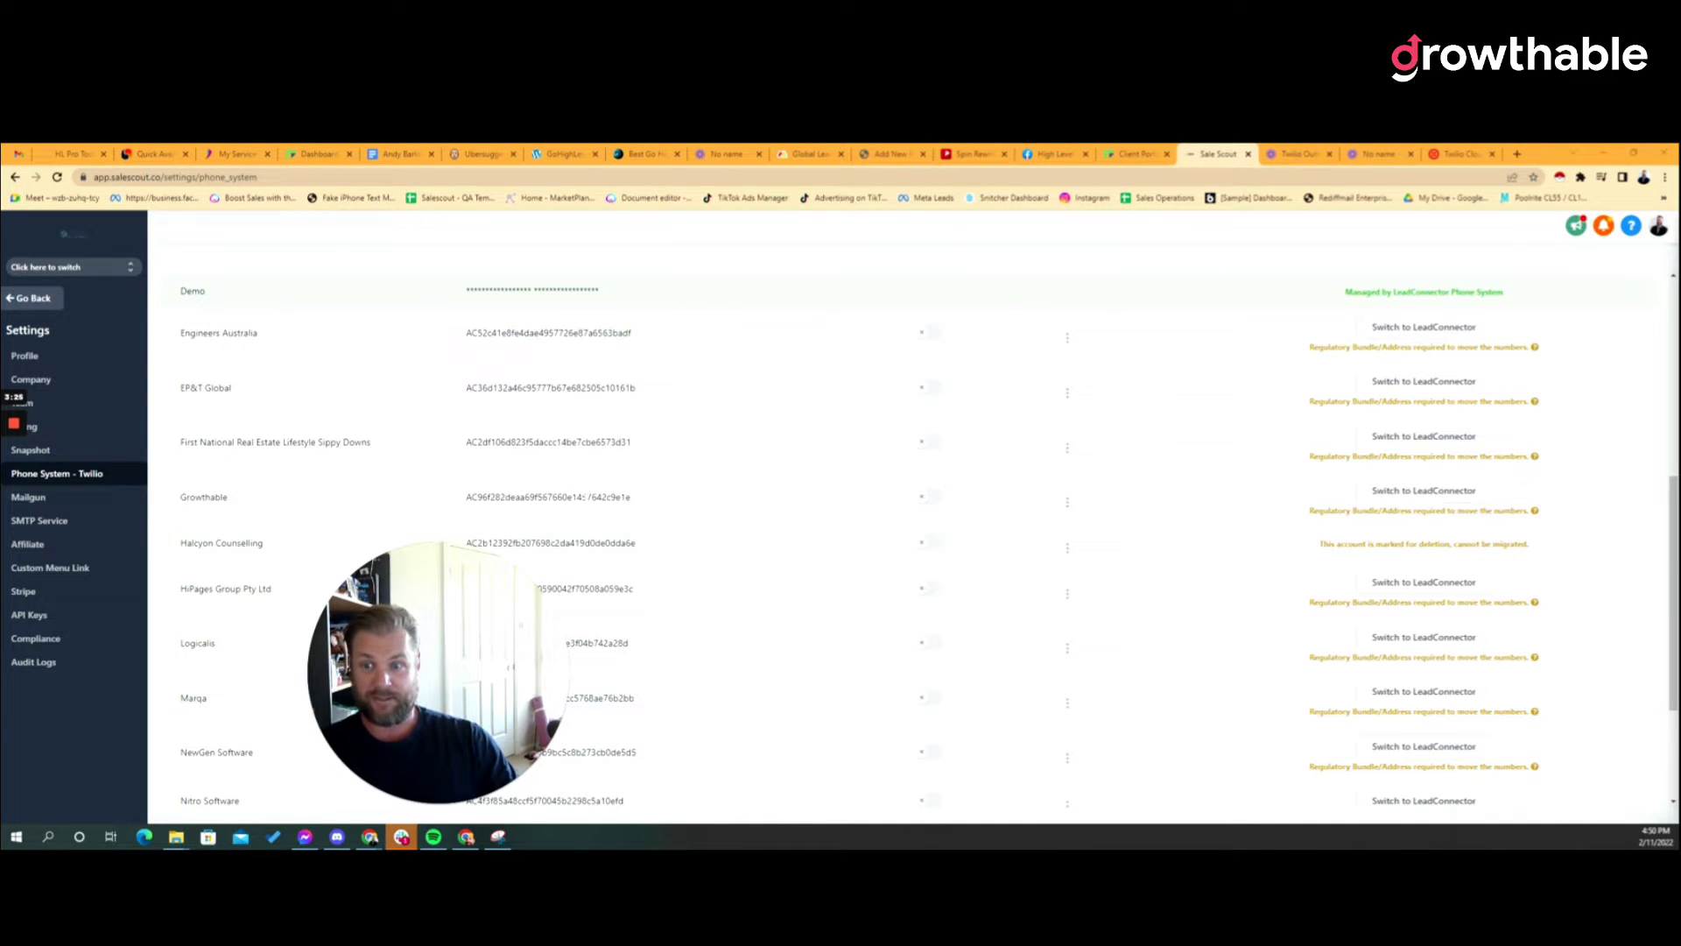
mouse_move(1427, 508)
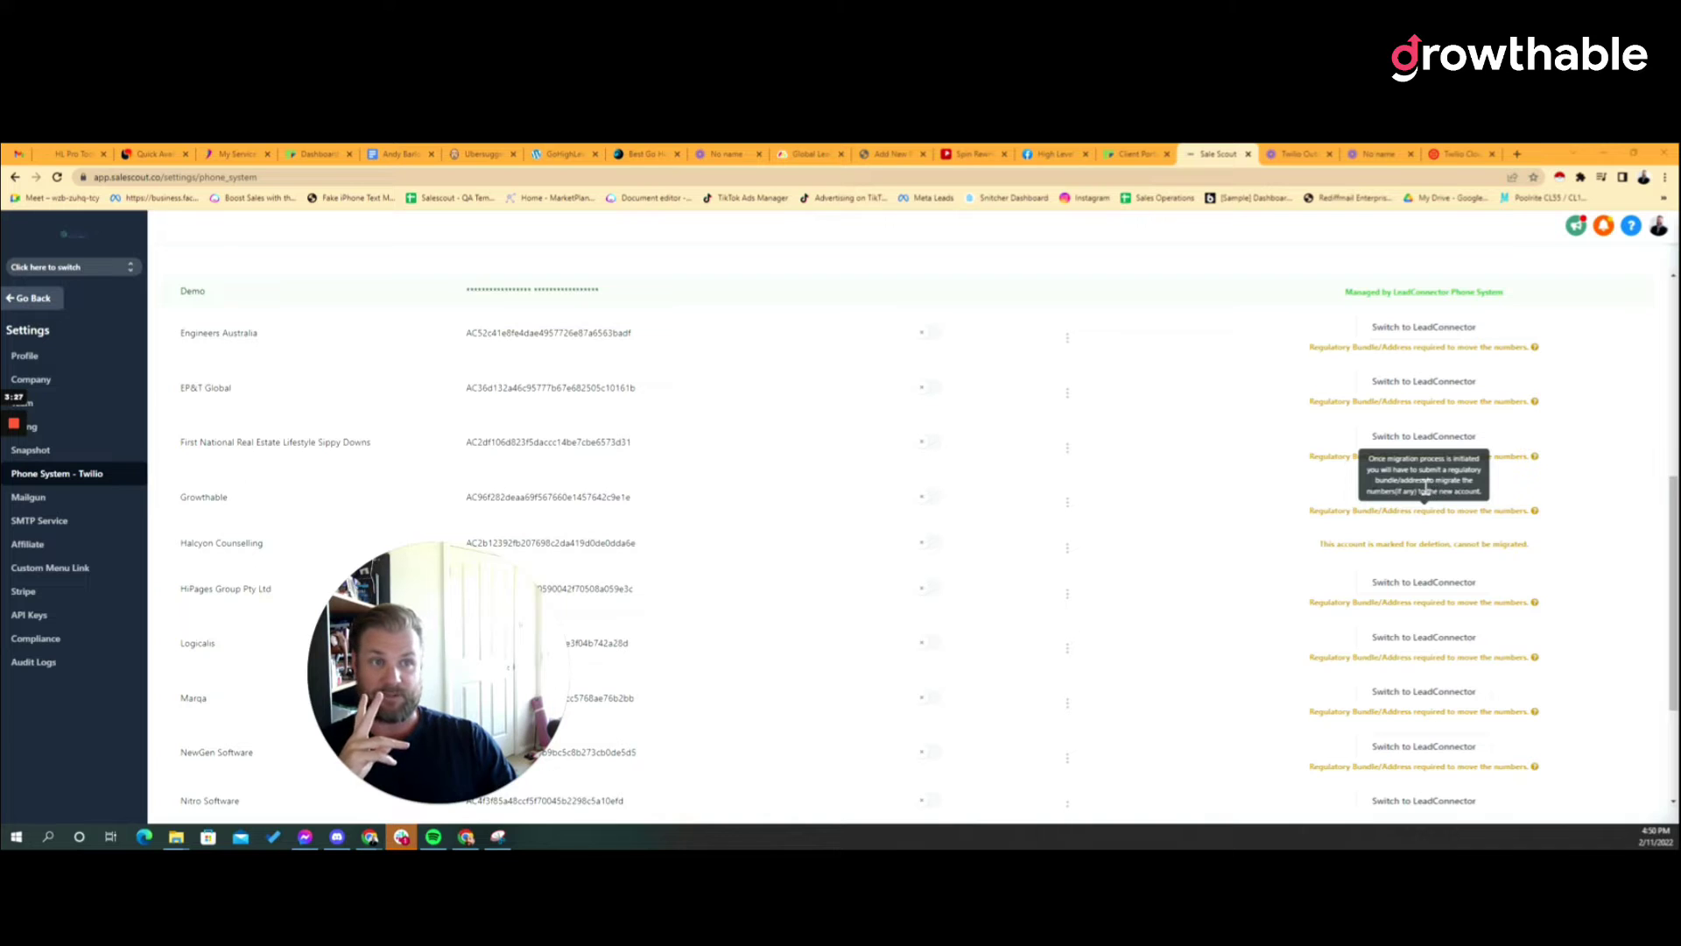
click(1460, 153)
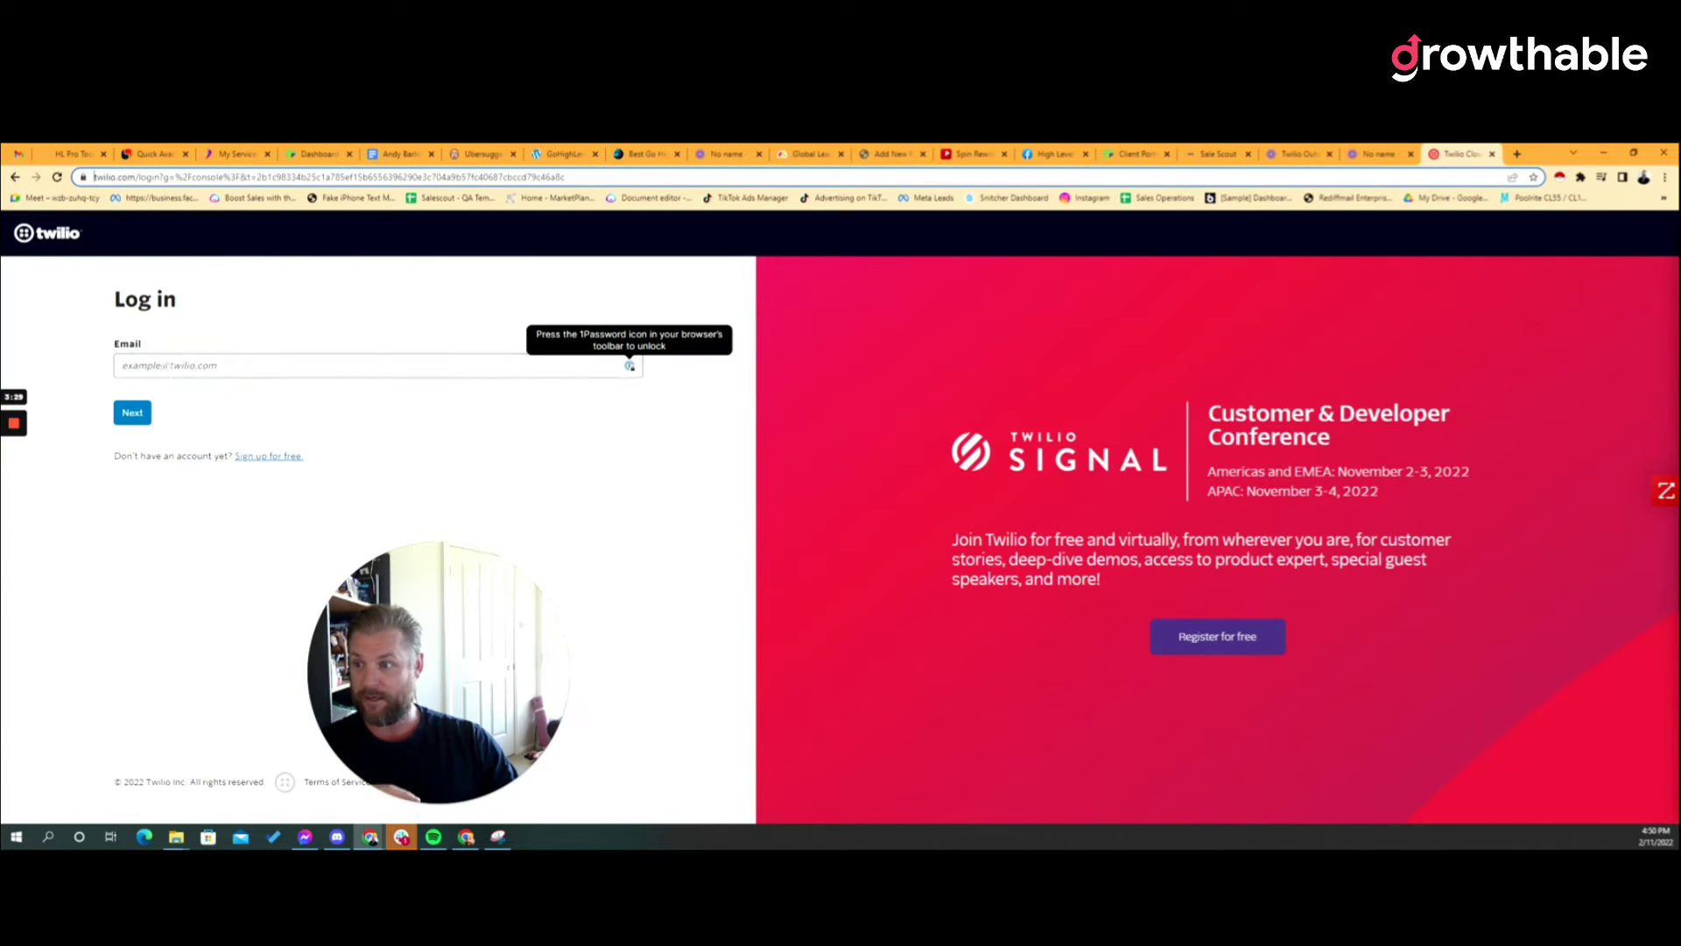
Open the Twilio subaccounts list from the account switcher's recent accounts
click(14, 477)
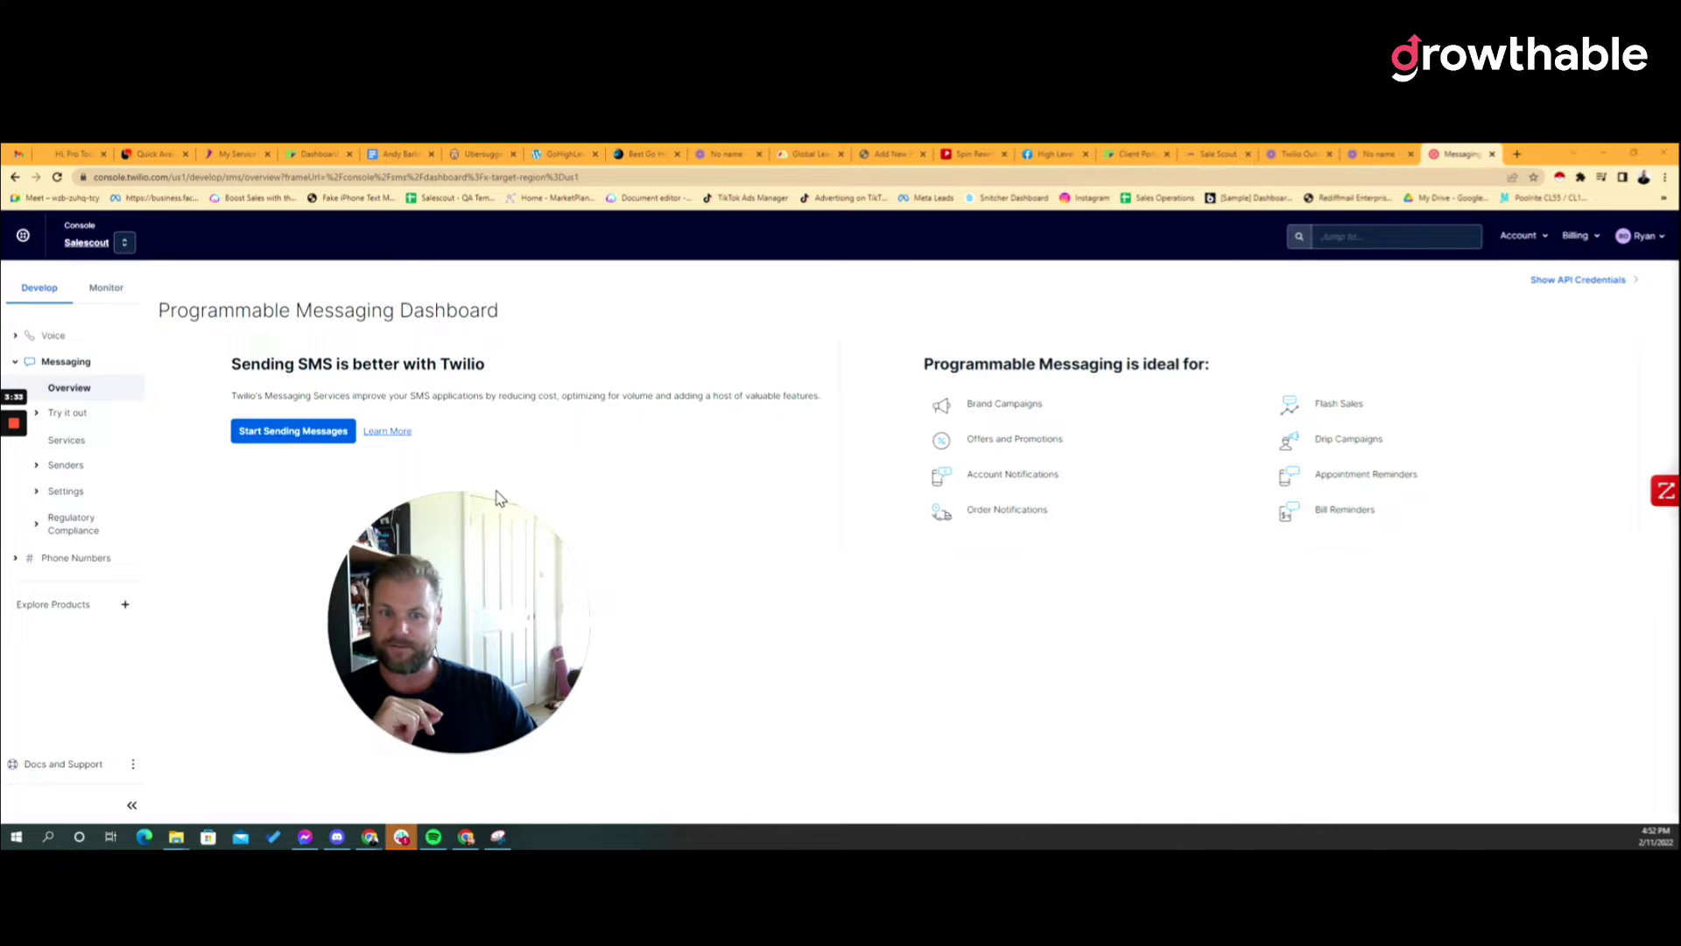
click(125, 243)
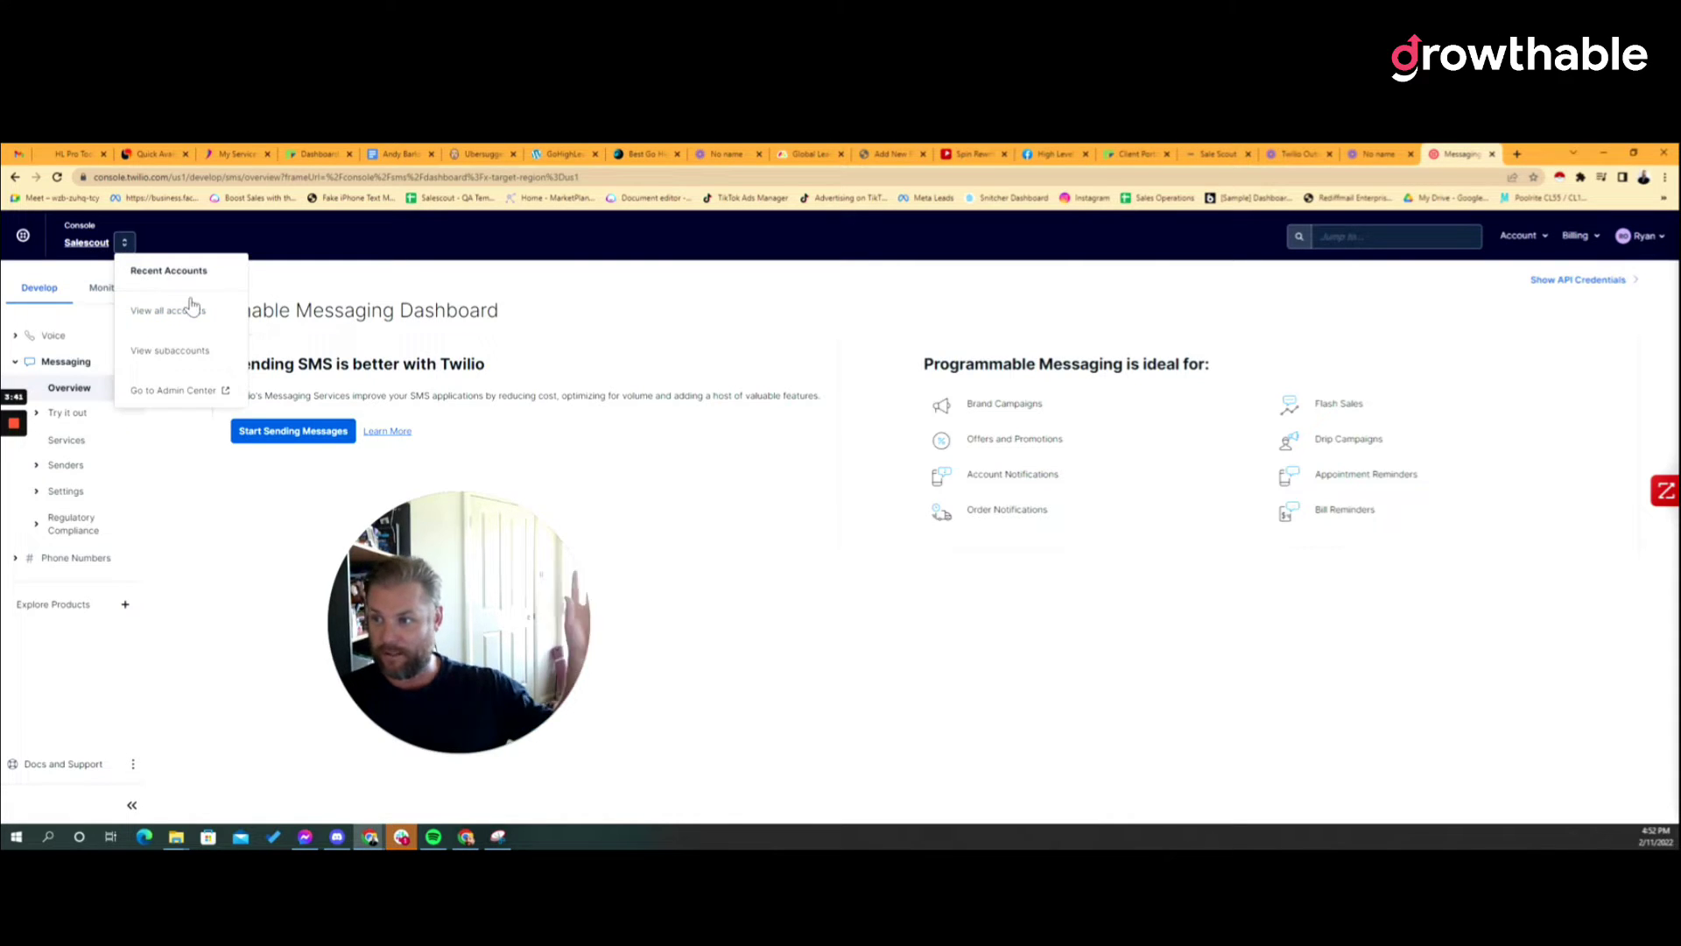
click(171, 352)
drag(424, 560, 1234, 500)
scroll(532, 532, down, 5)
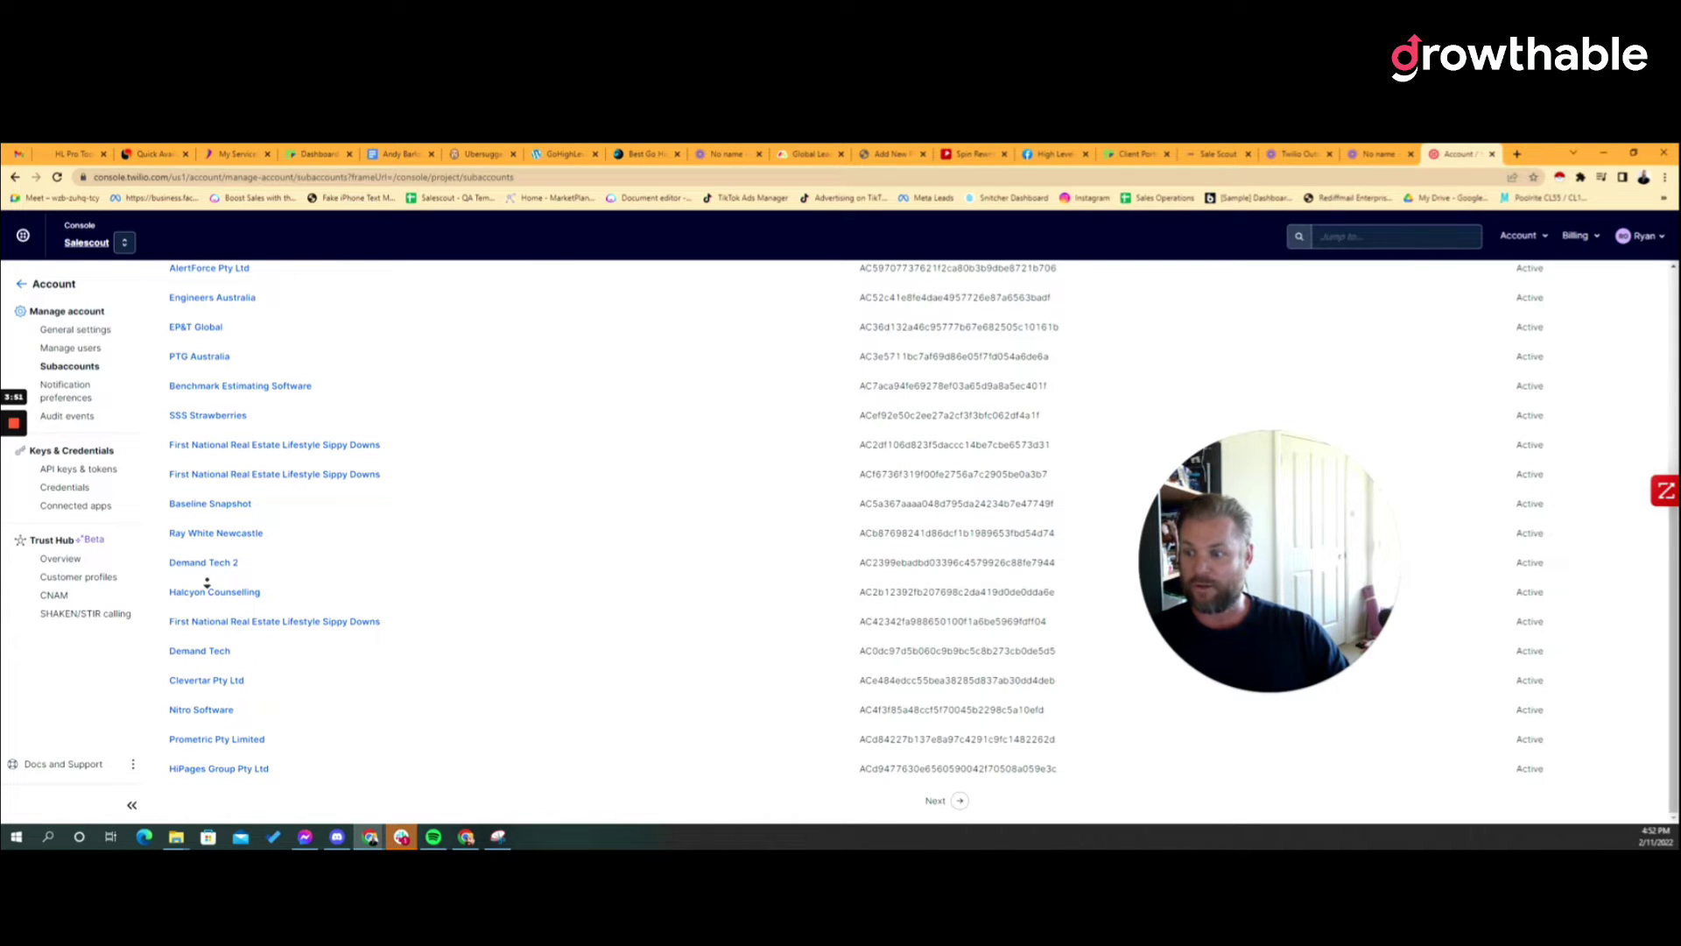
scroll(245, 526, up, 3)
scroll(246, 473, up, 2)
scroll(262, 455, down, 5)
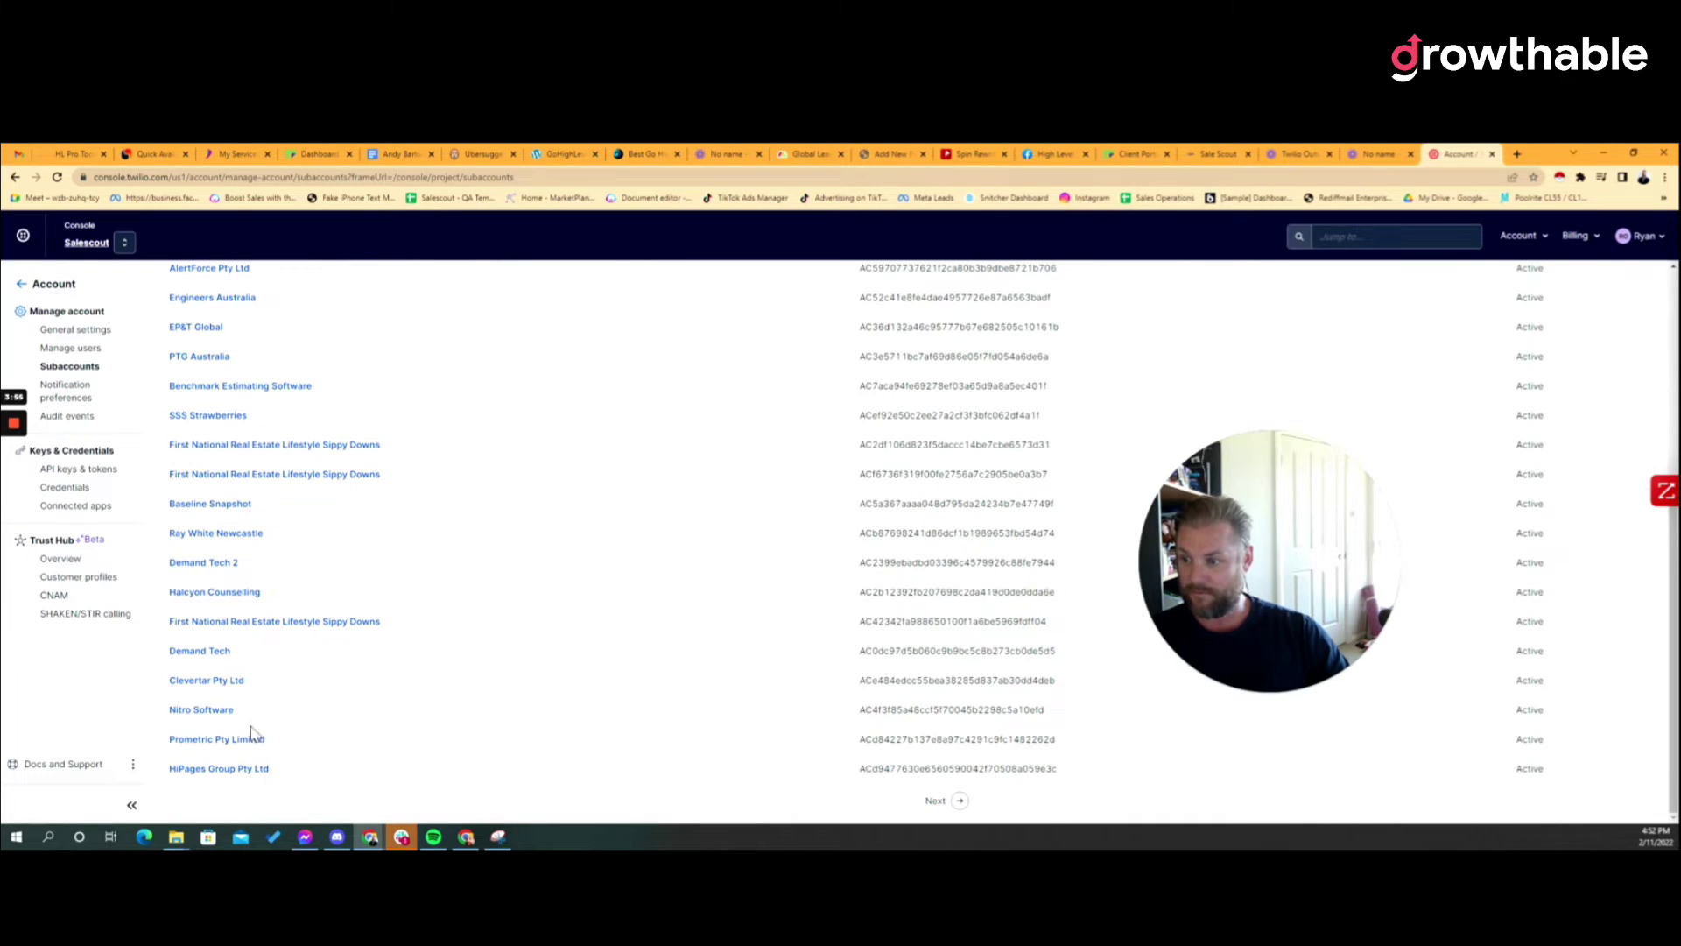
scroll(263, 740, up, 4)
scroll(279, 736, up, 2)
Filter for Growthable, compare its SID with Sale Scout's list, and open the Growthable subaccount
click(416, 385)
text(Growthable)
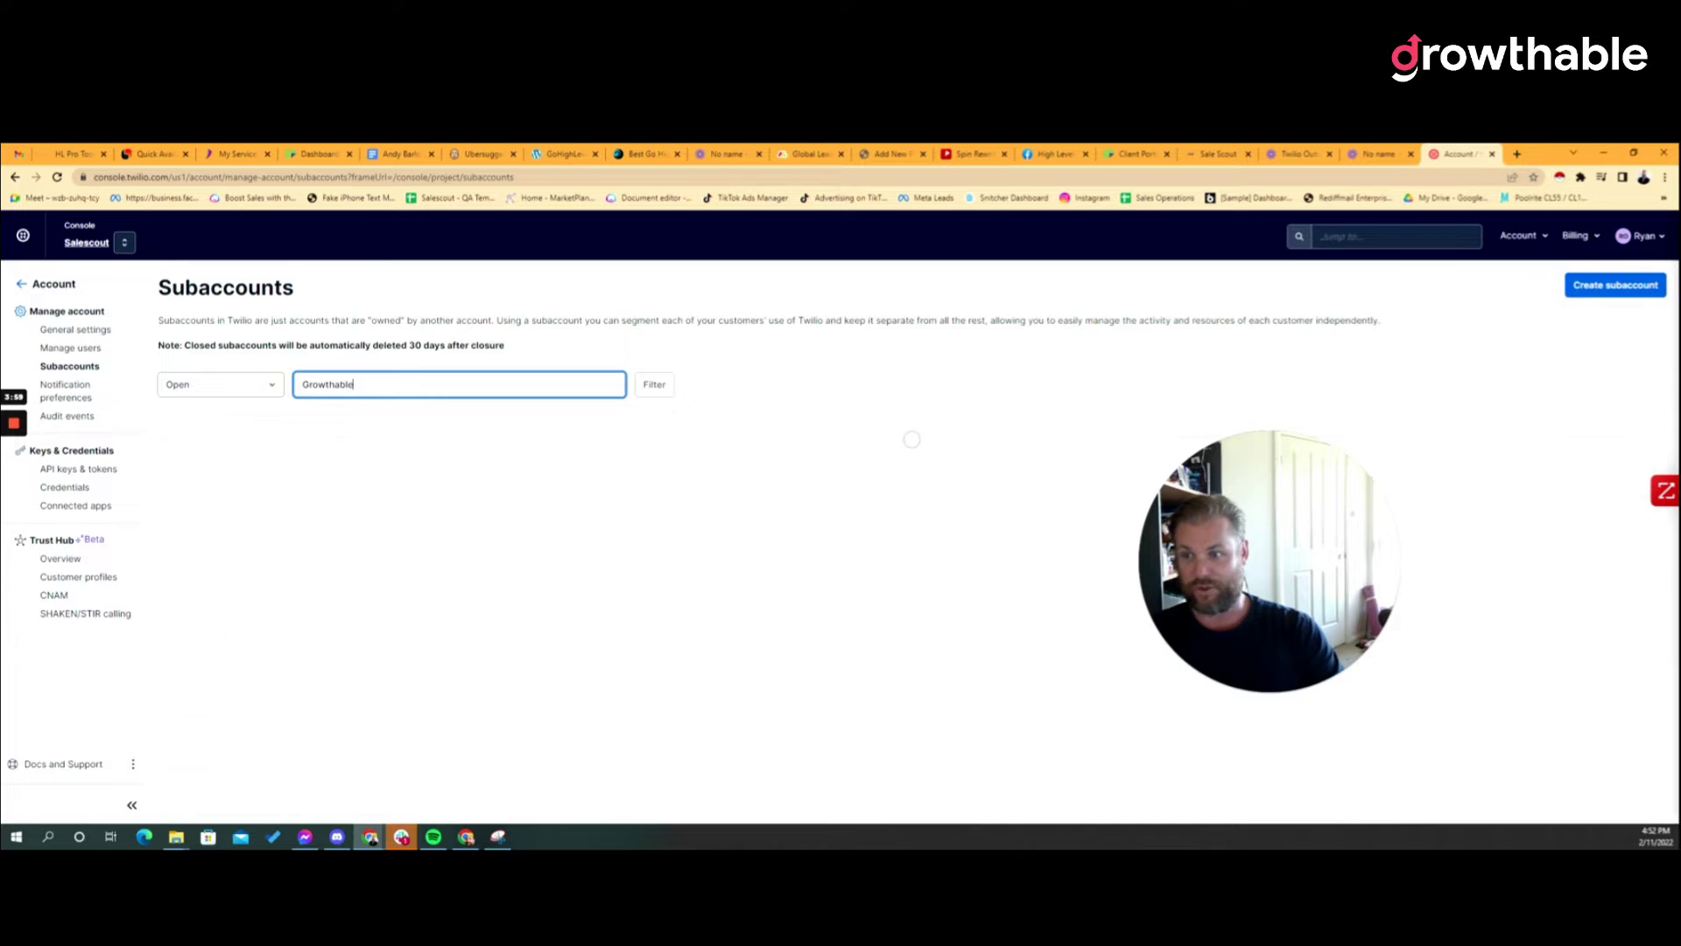
key(Return)
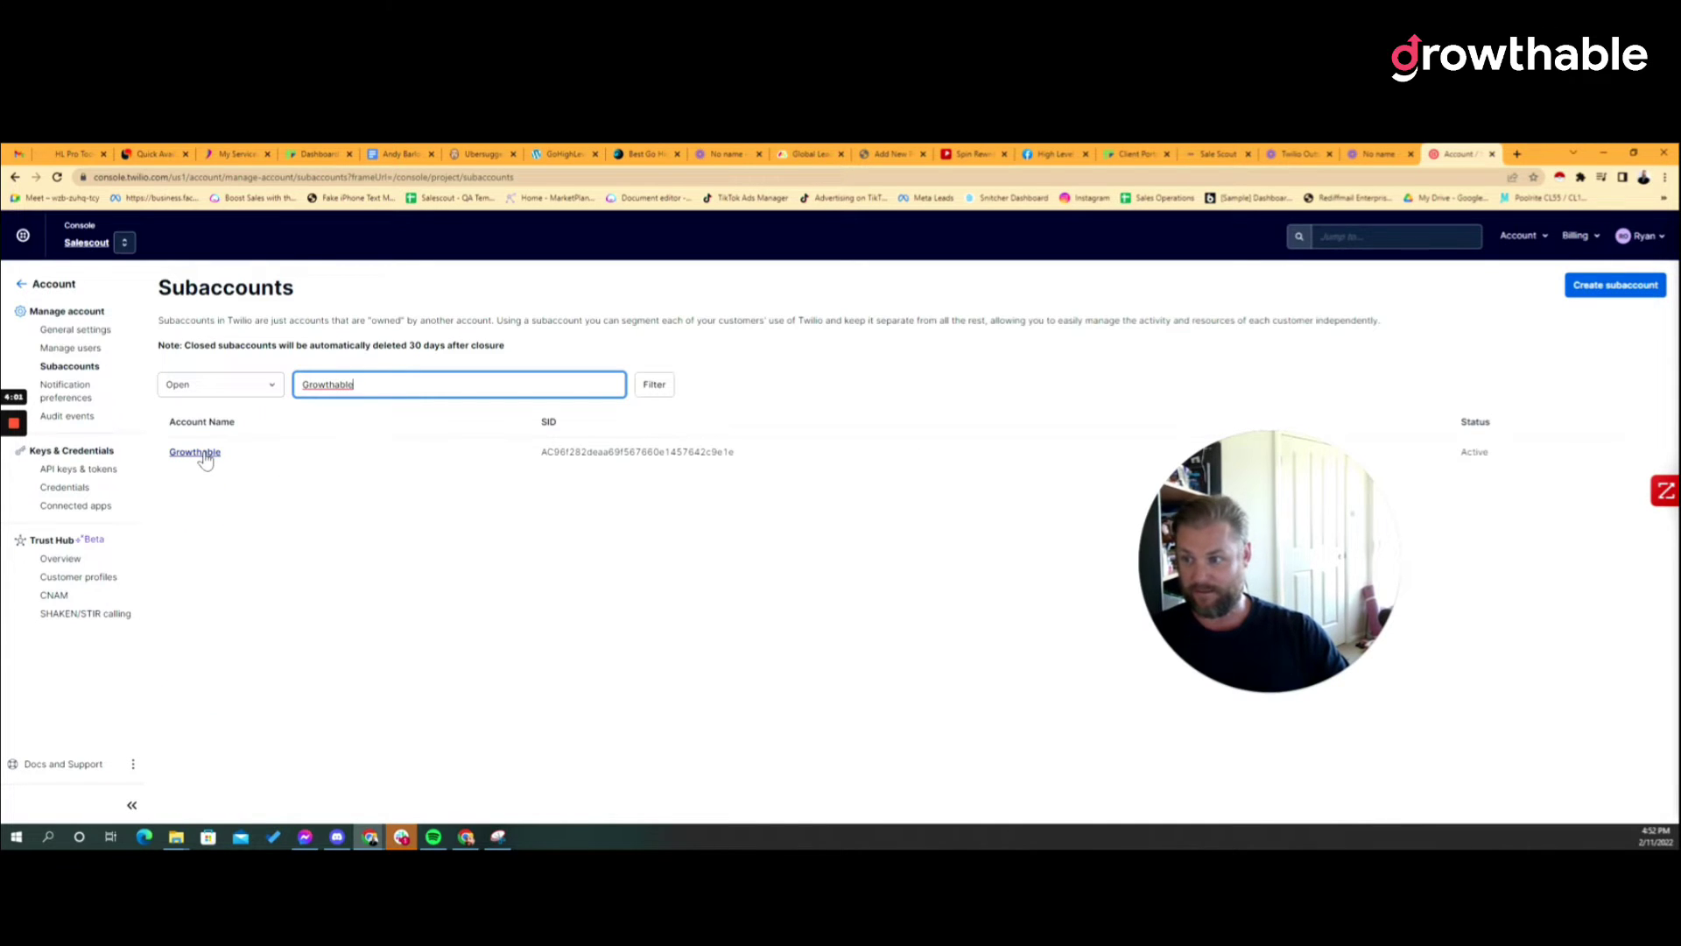
drag(723, 452, 735, 452)
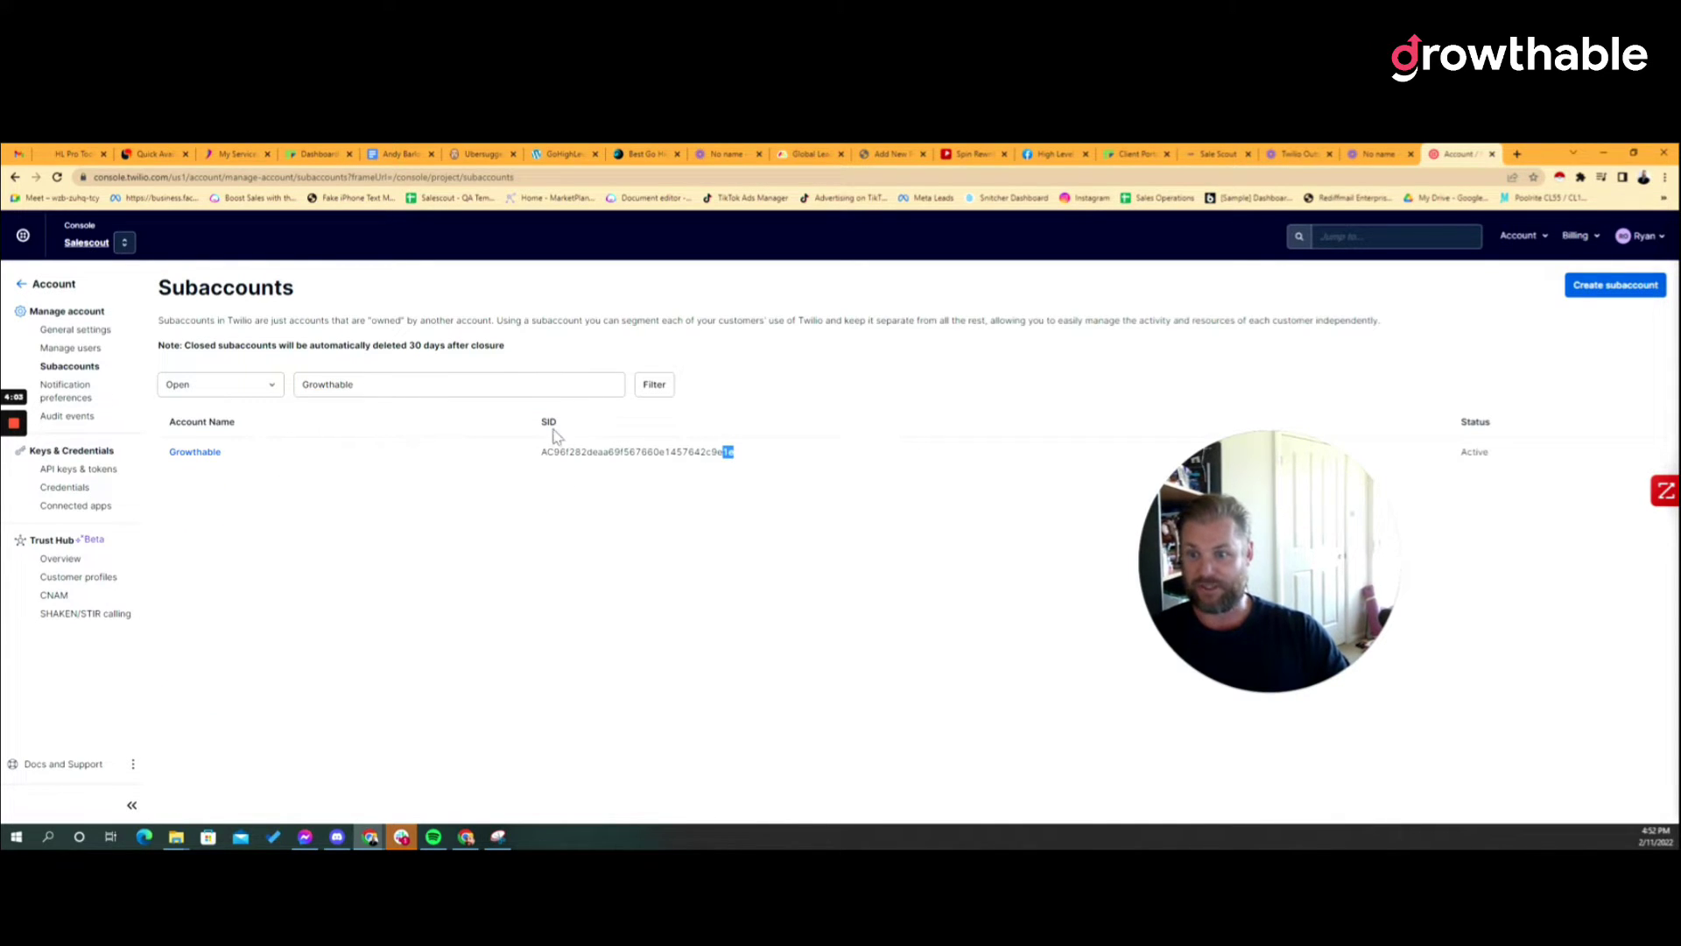
double_click(770, 455)
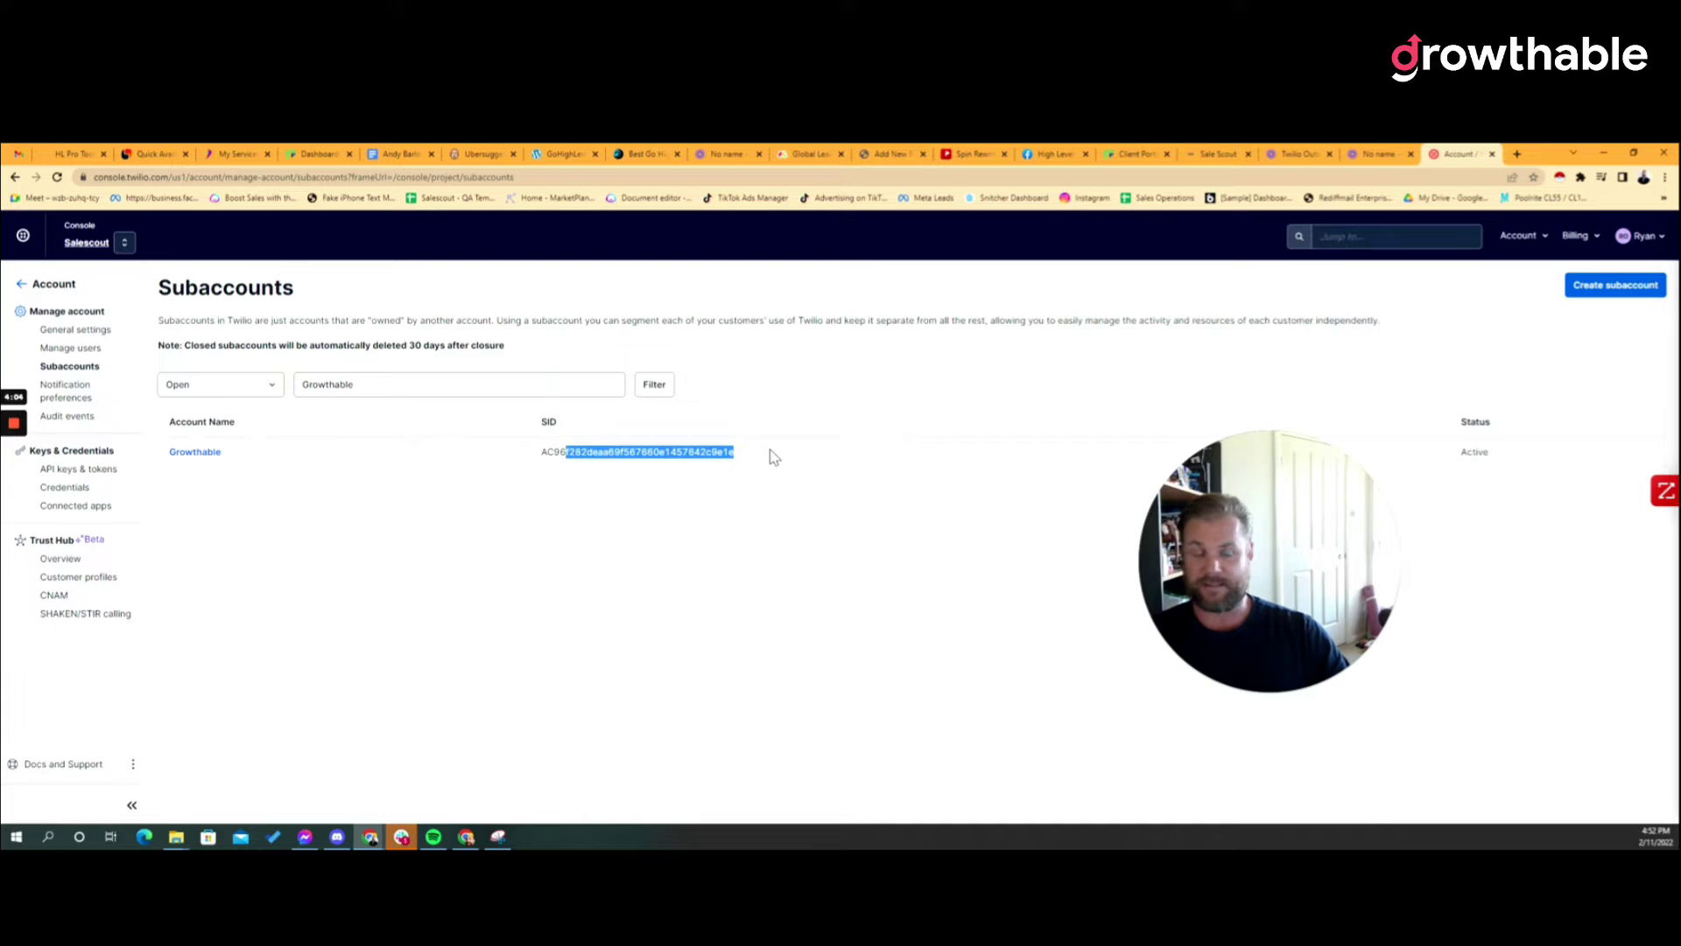
click(1213, 155)
drag(467, 543, 714, 547)
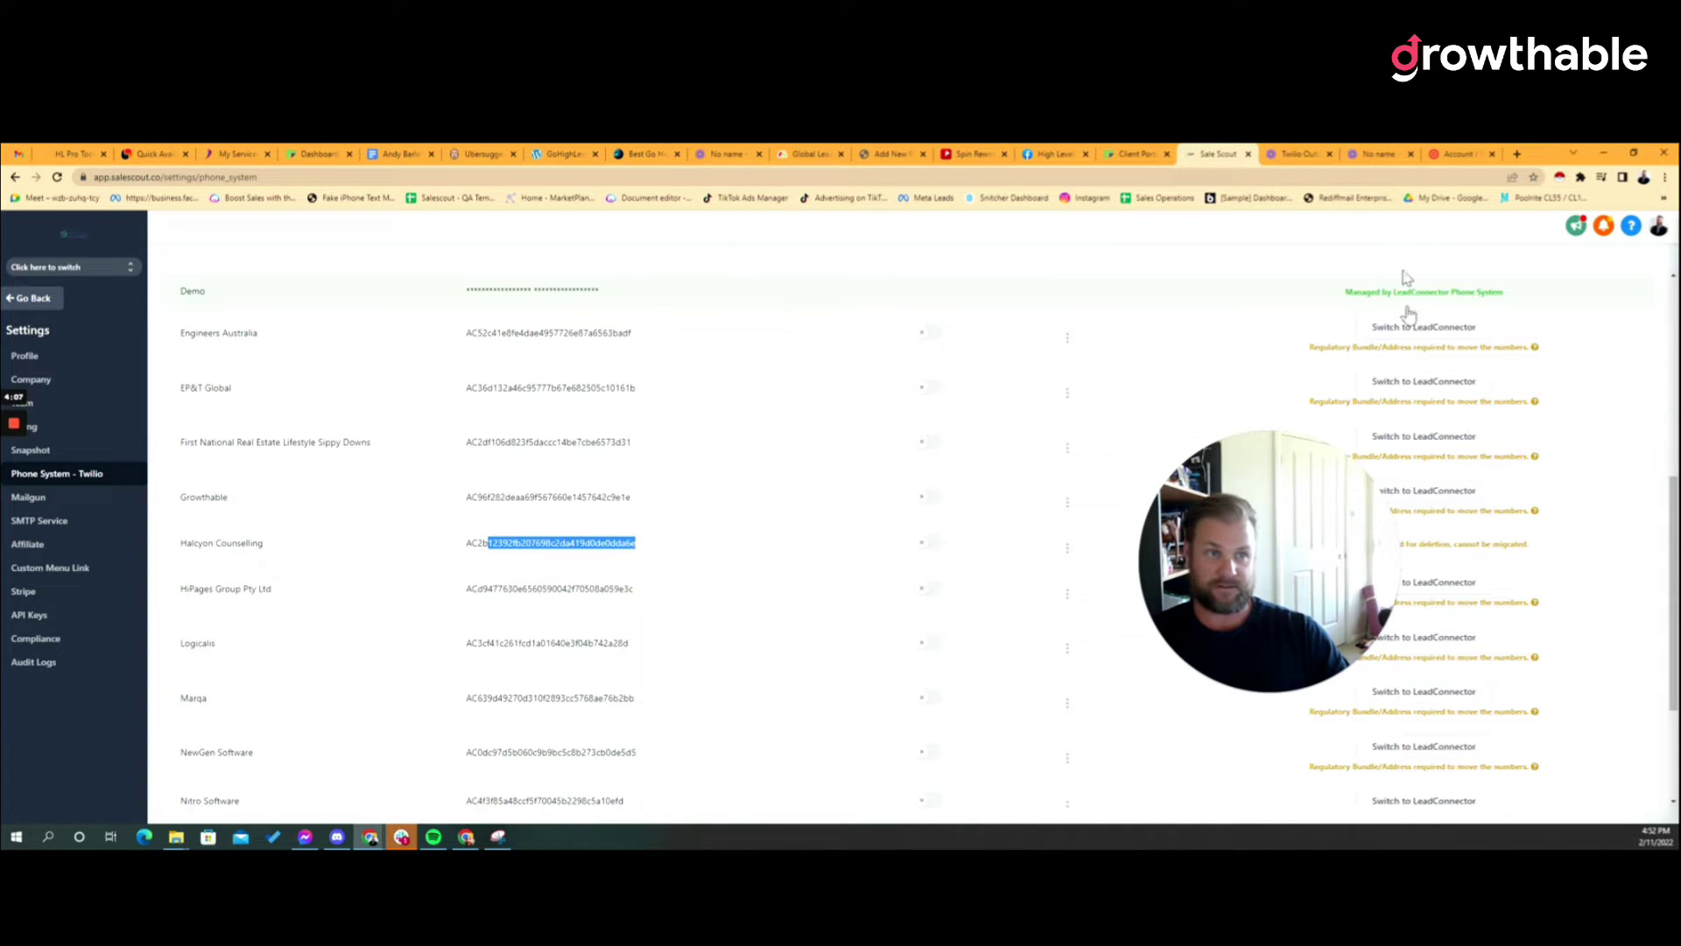
click(1456, 153)
click(359, 547)
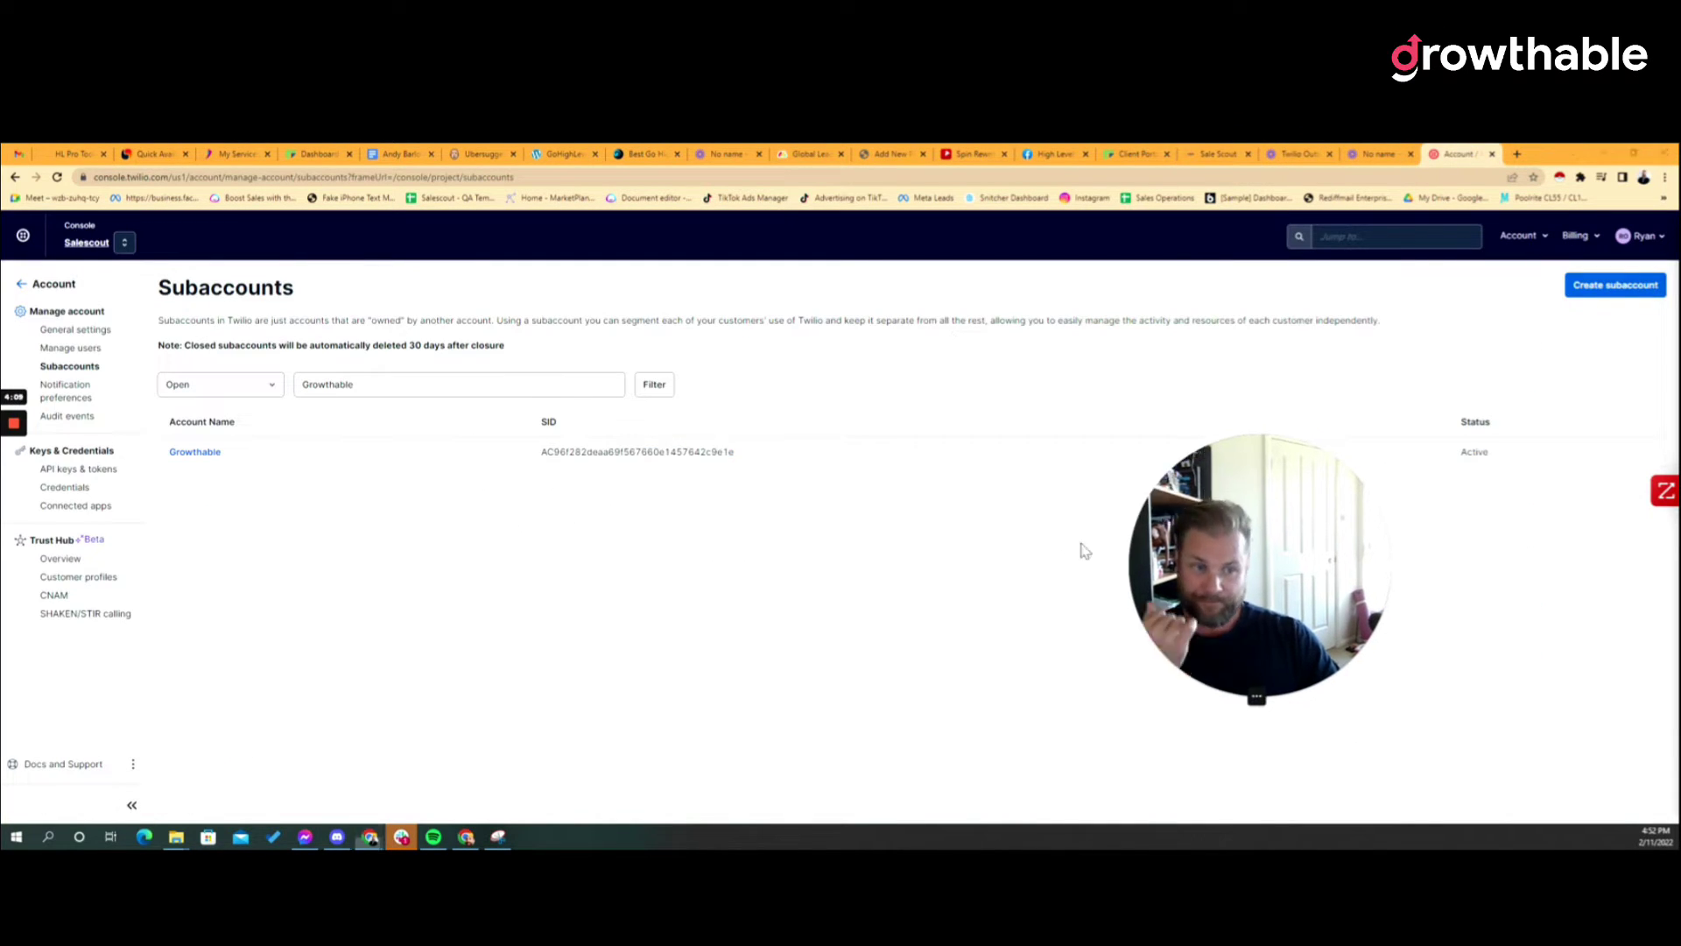
drag(1220, 488, 835, 589)
click(196, 452)
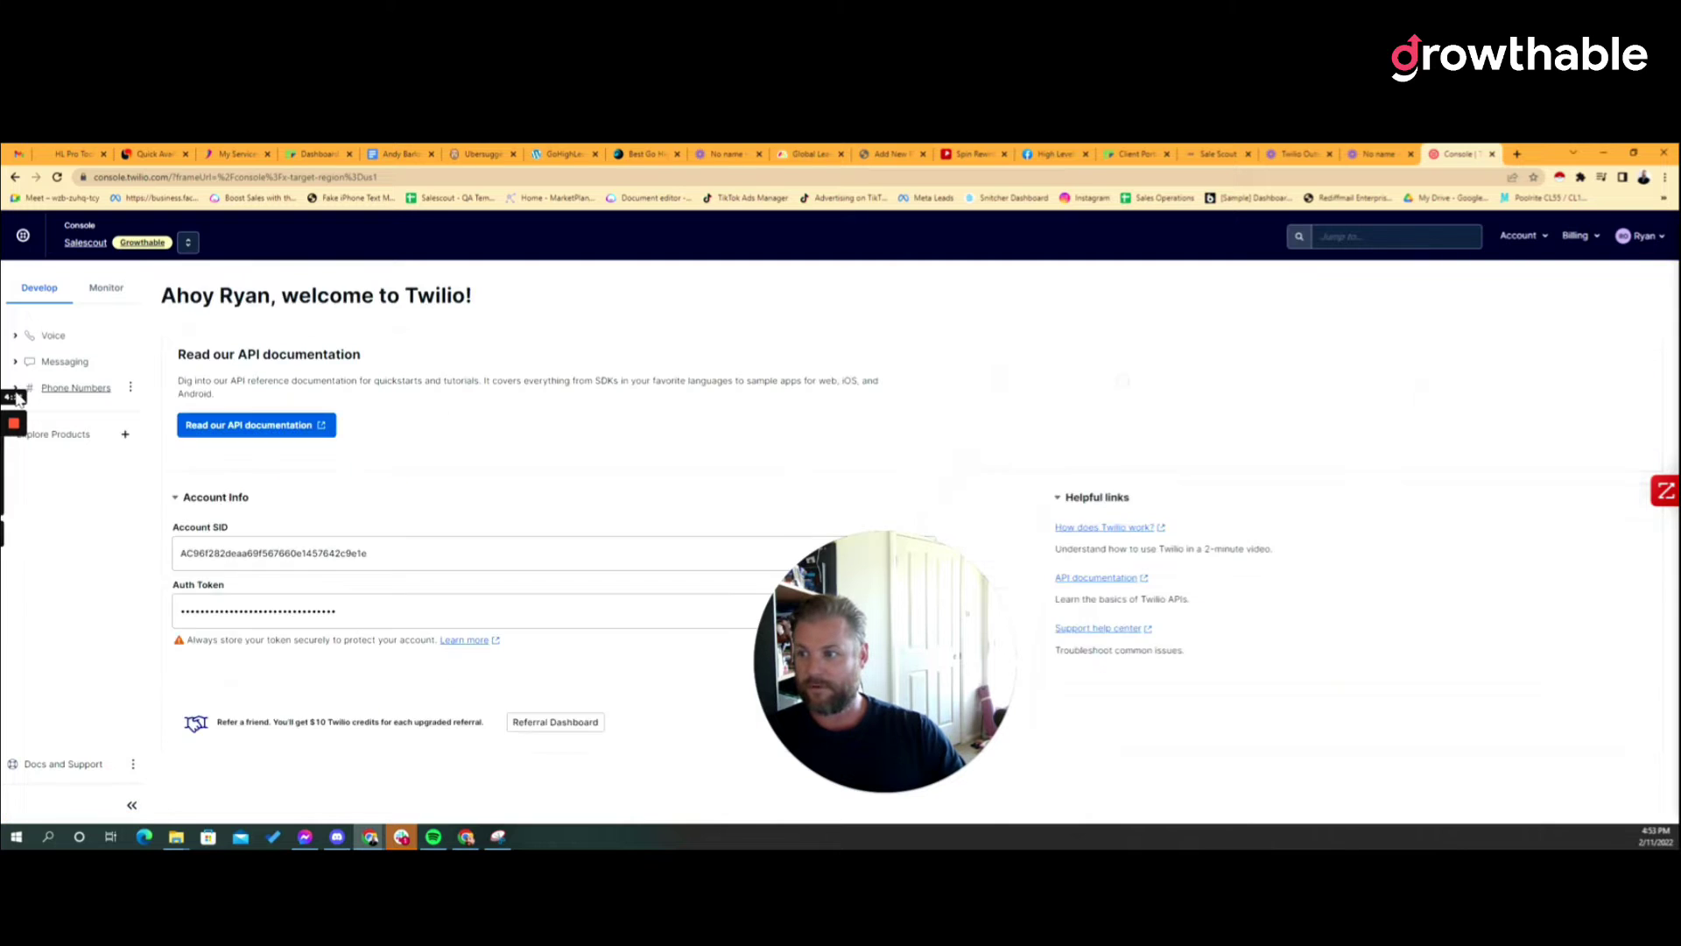
Go to Phone Numbers > Manage > Active numbers and open Buy a number for Australian numbers
mouse_move(26, 400)
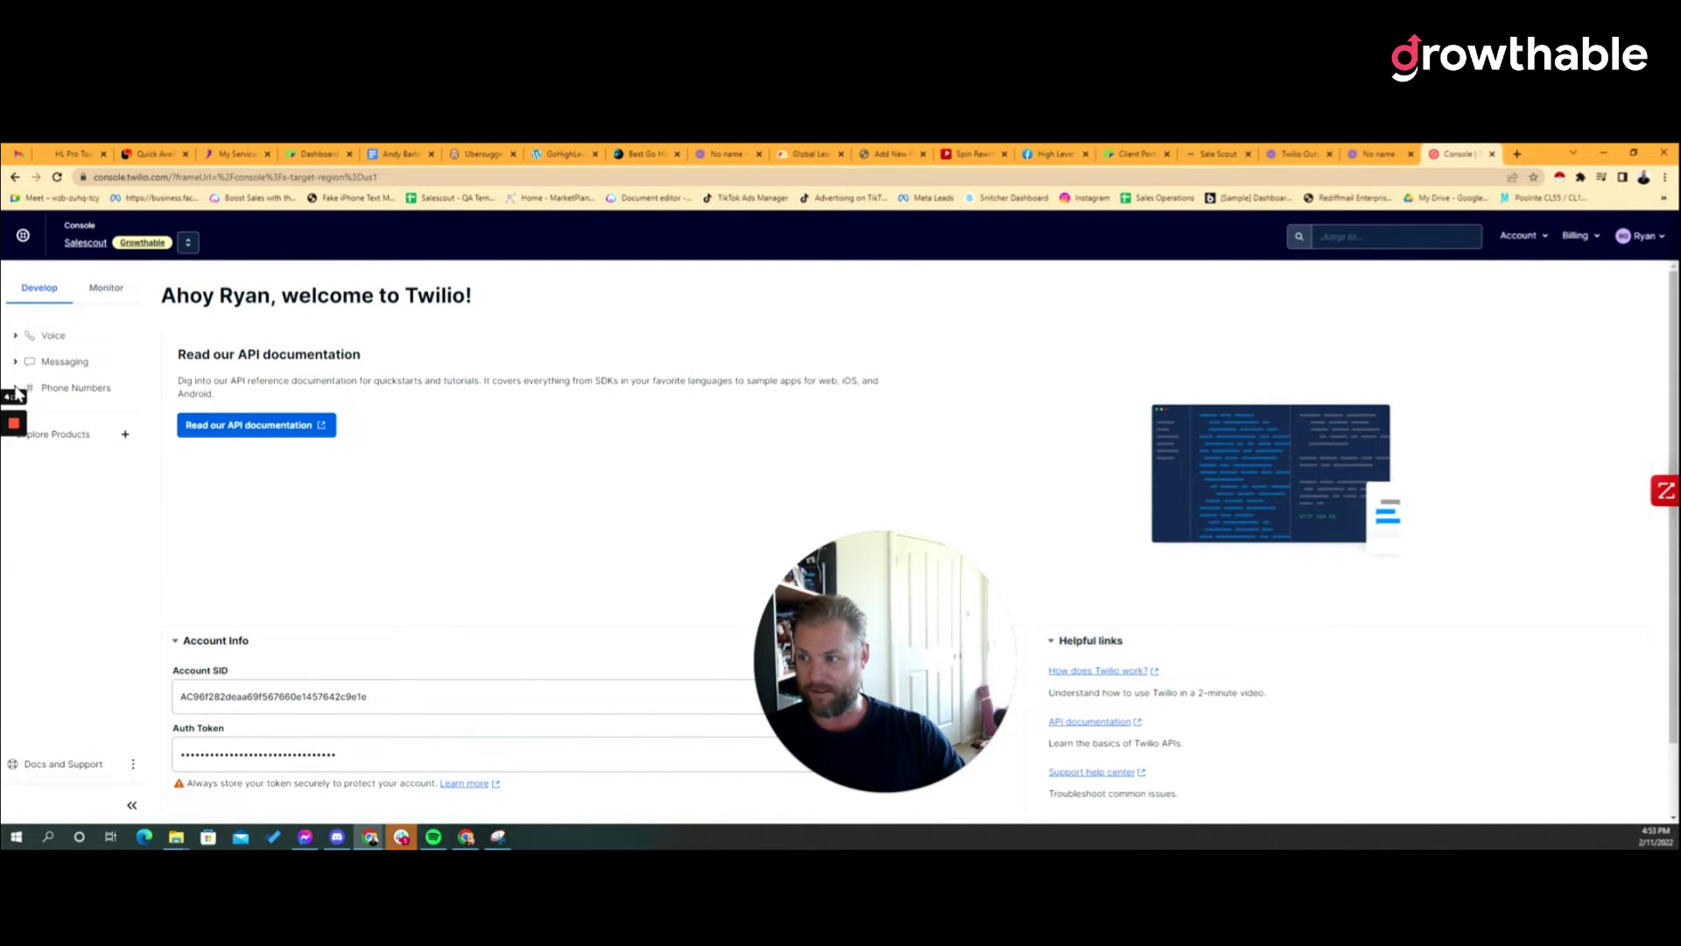
click(42, 390)
click(65, 412)
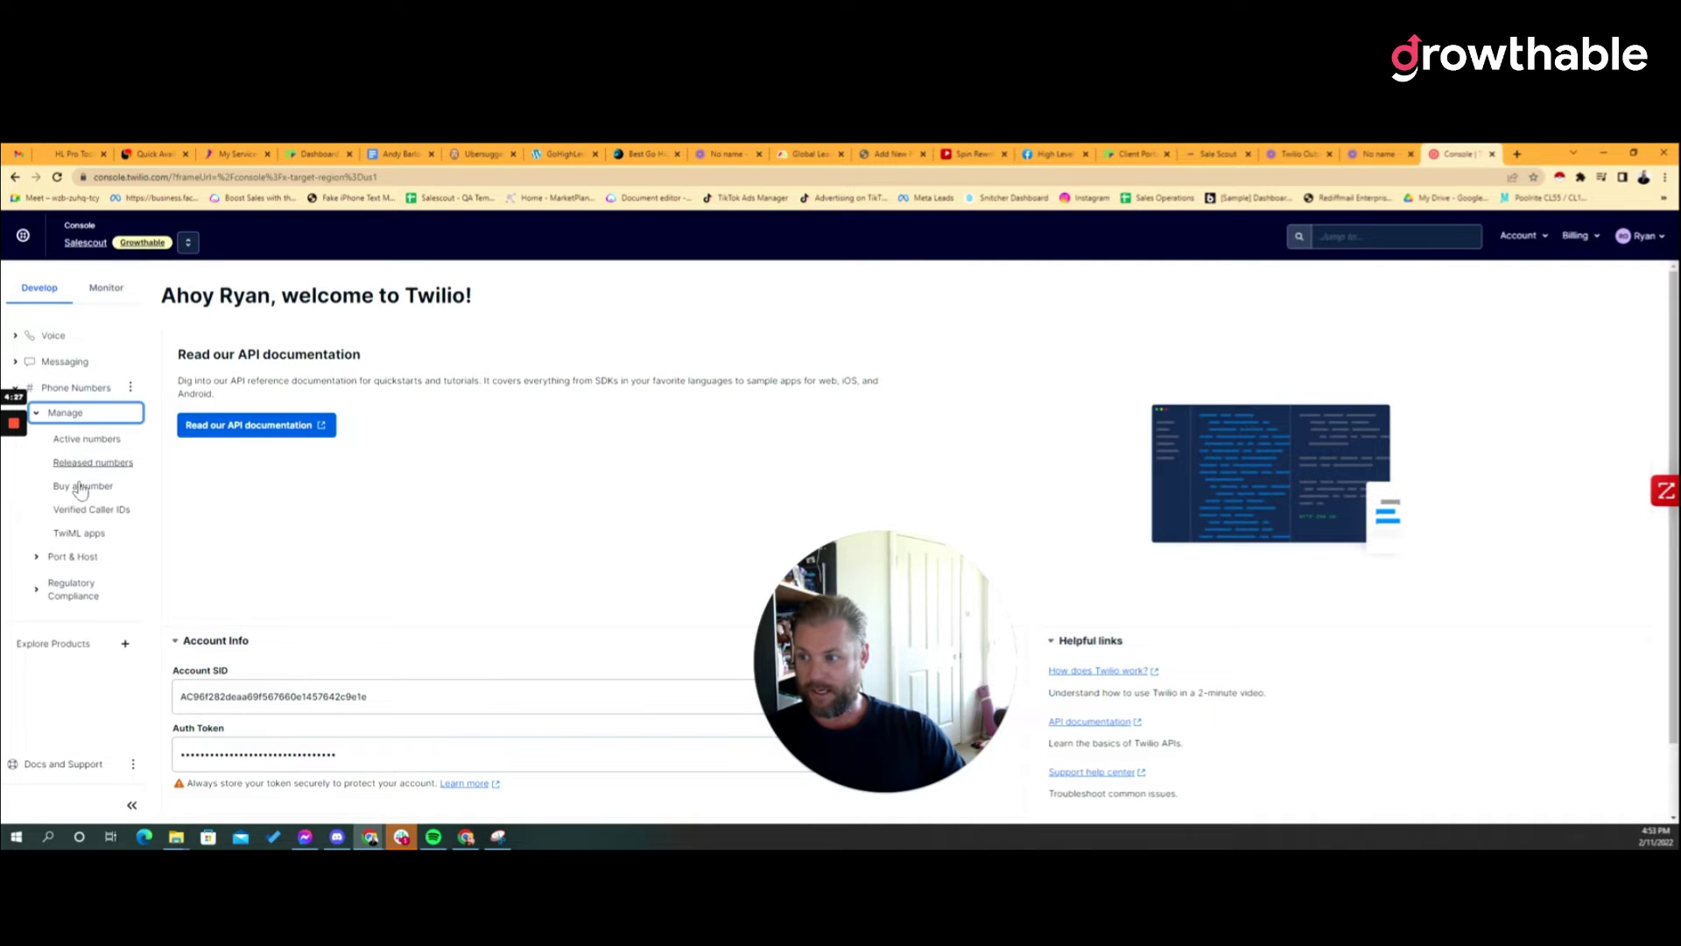
click(99, 441)
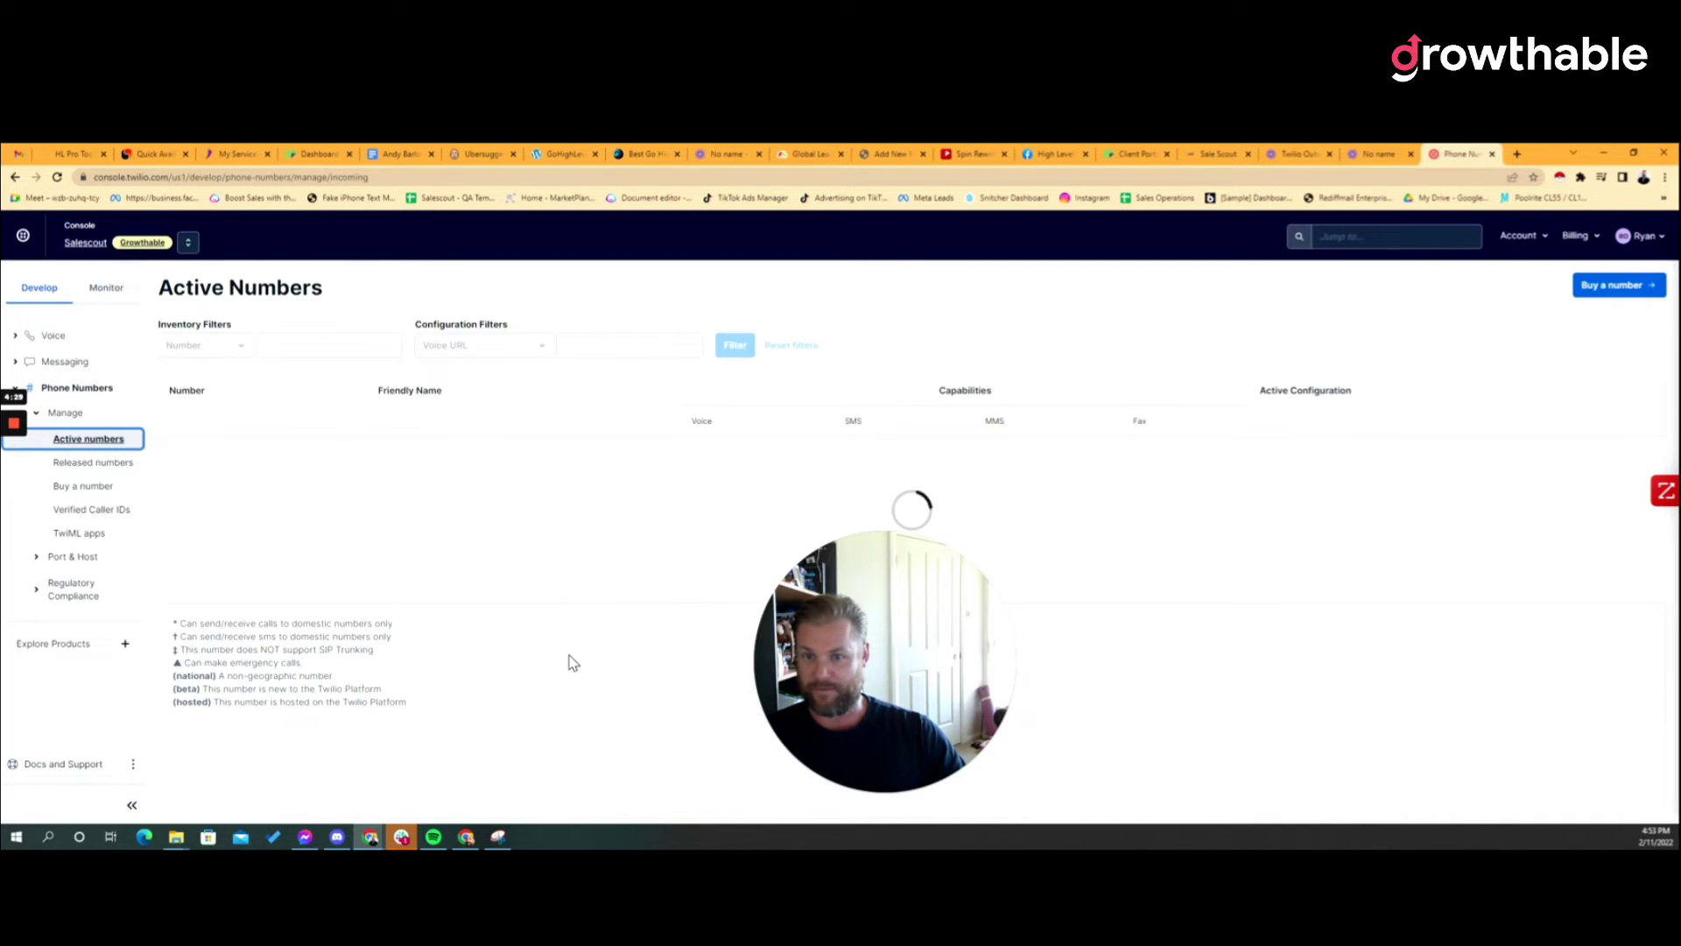
click(1618, 284)
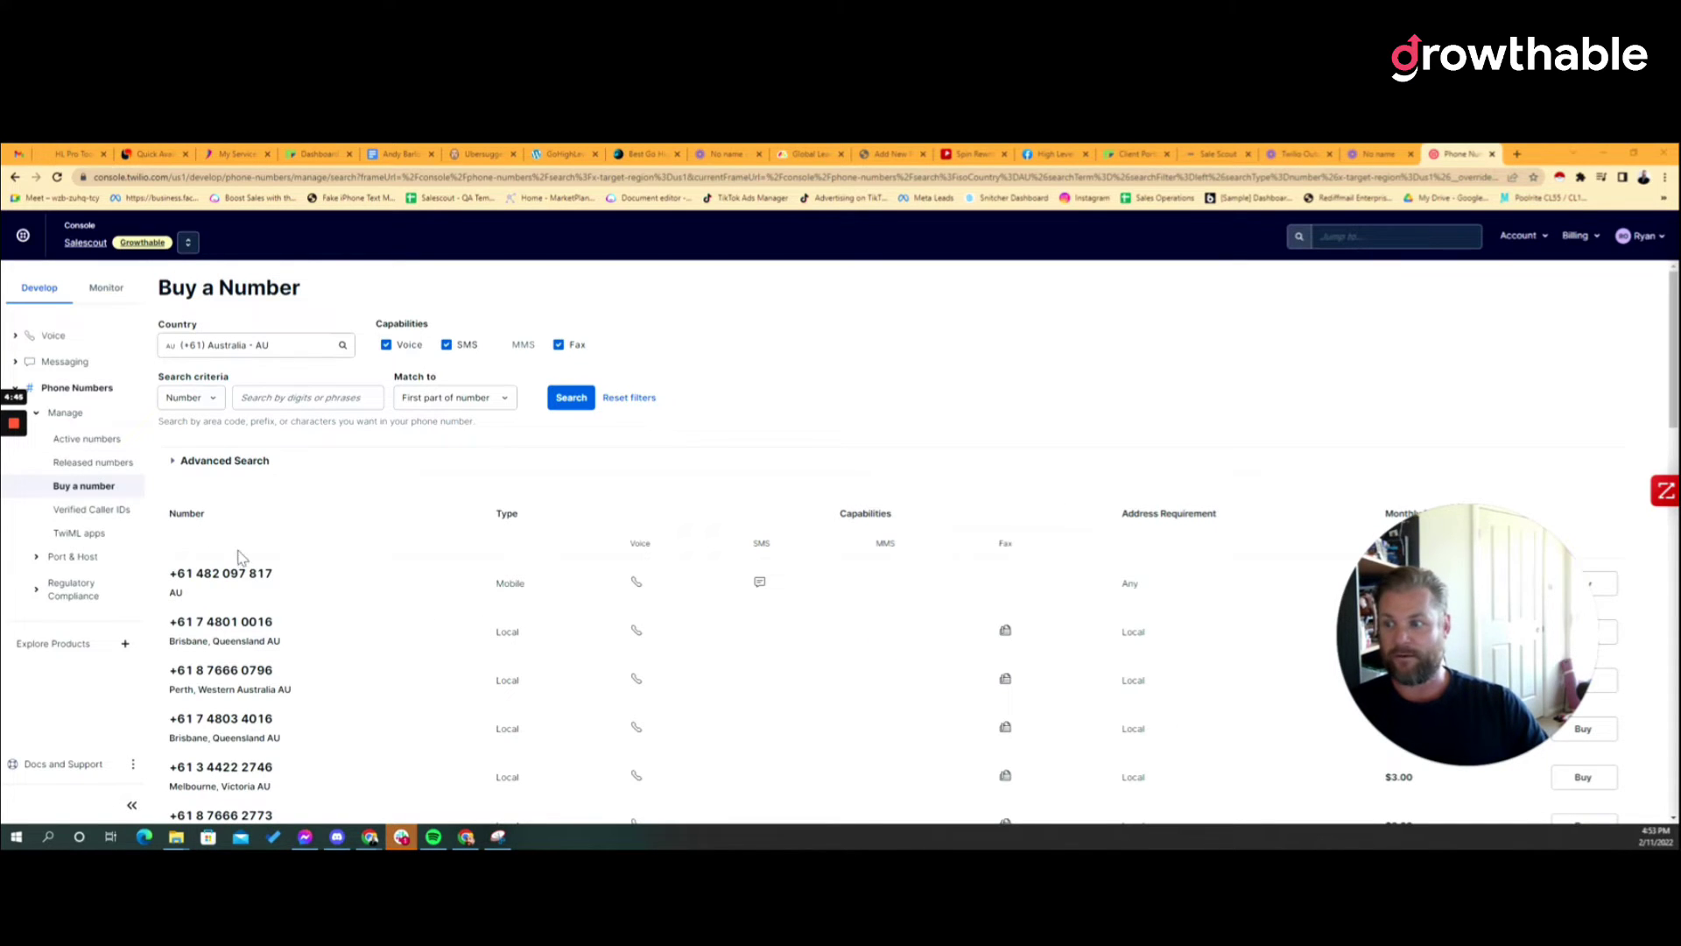
Start a new regulatory bundle for Australia with Mobile as the number type
click(70, 588)
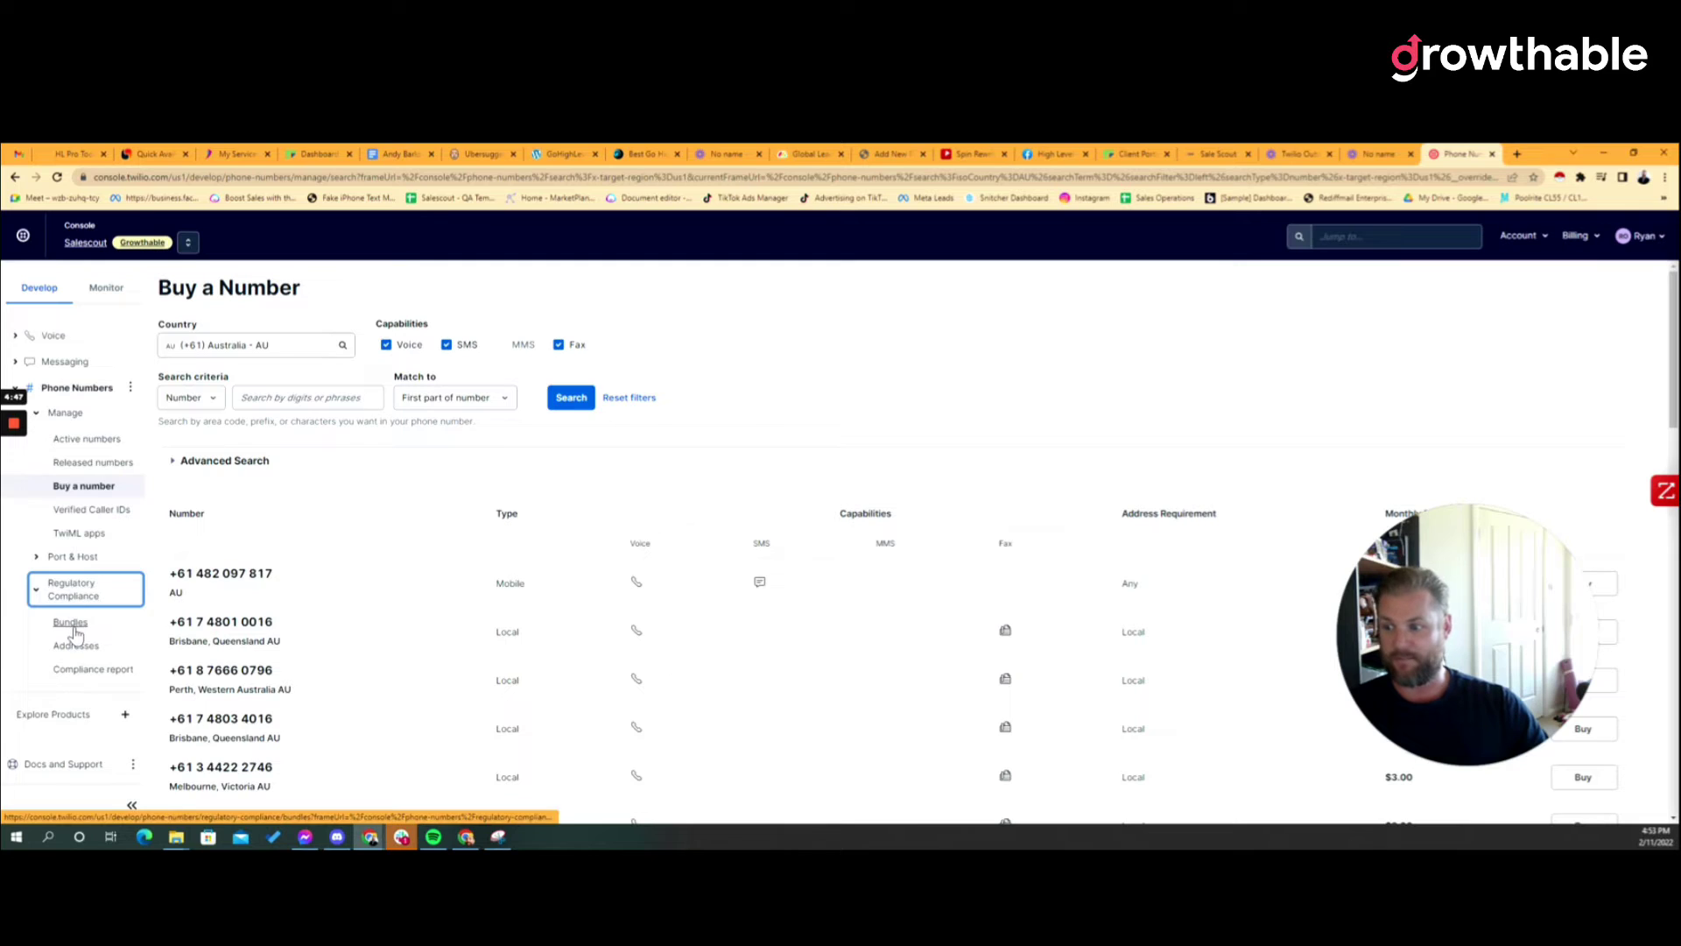
click(71, 622)
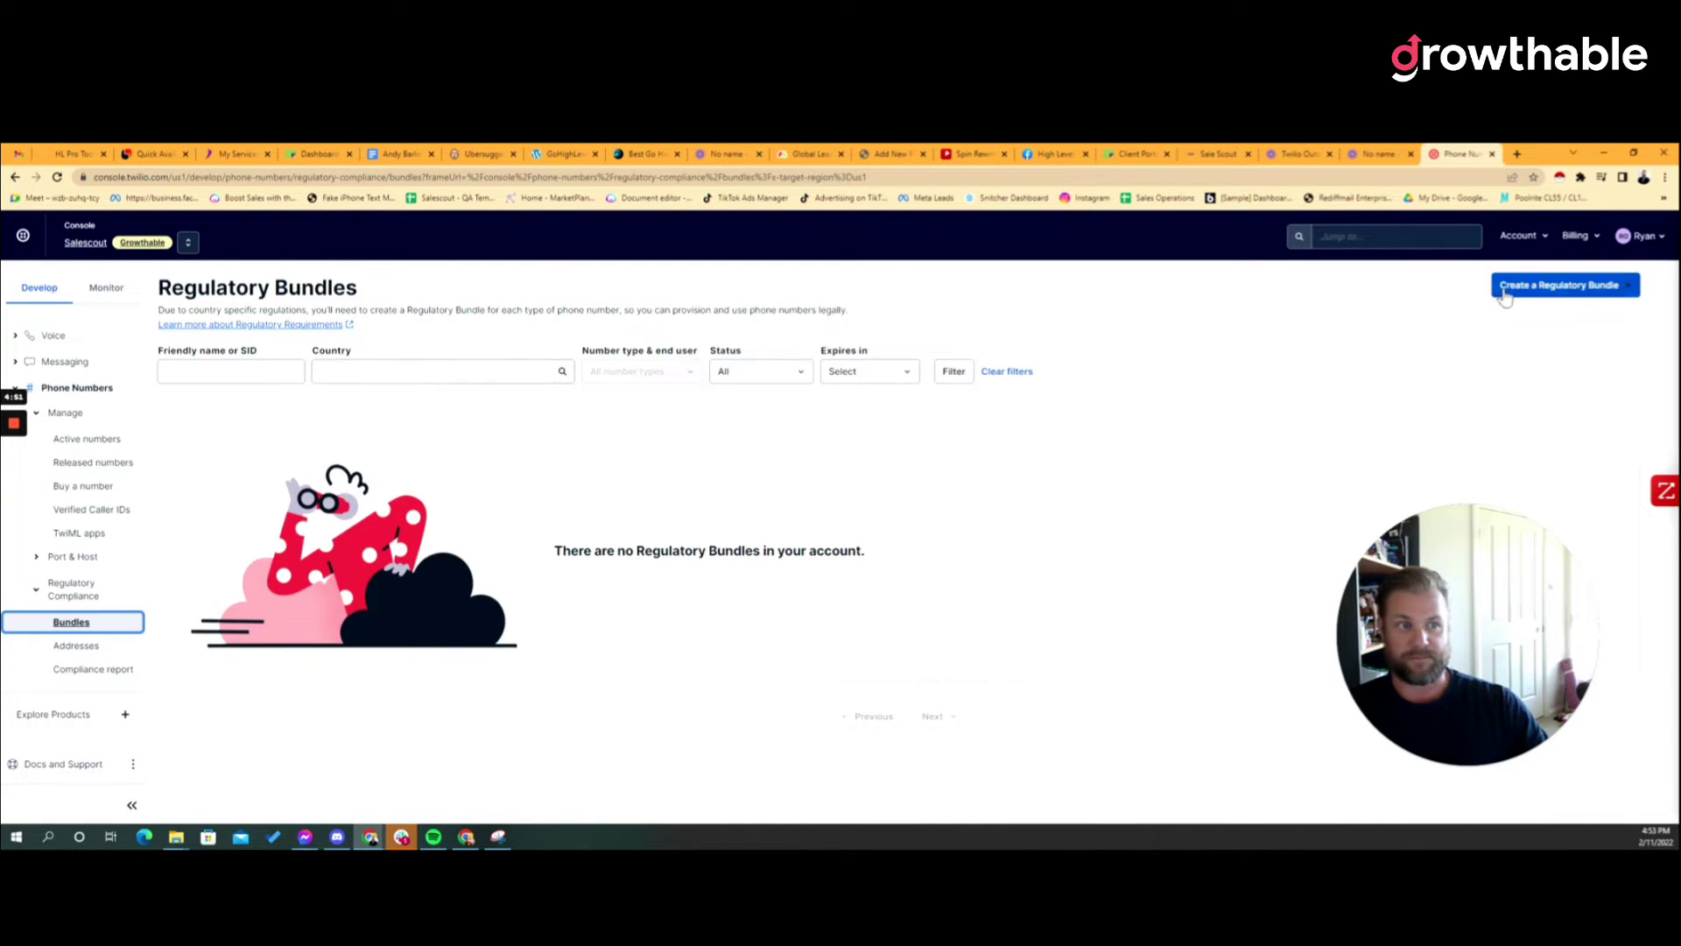
click(1502, 287)
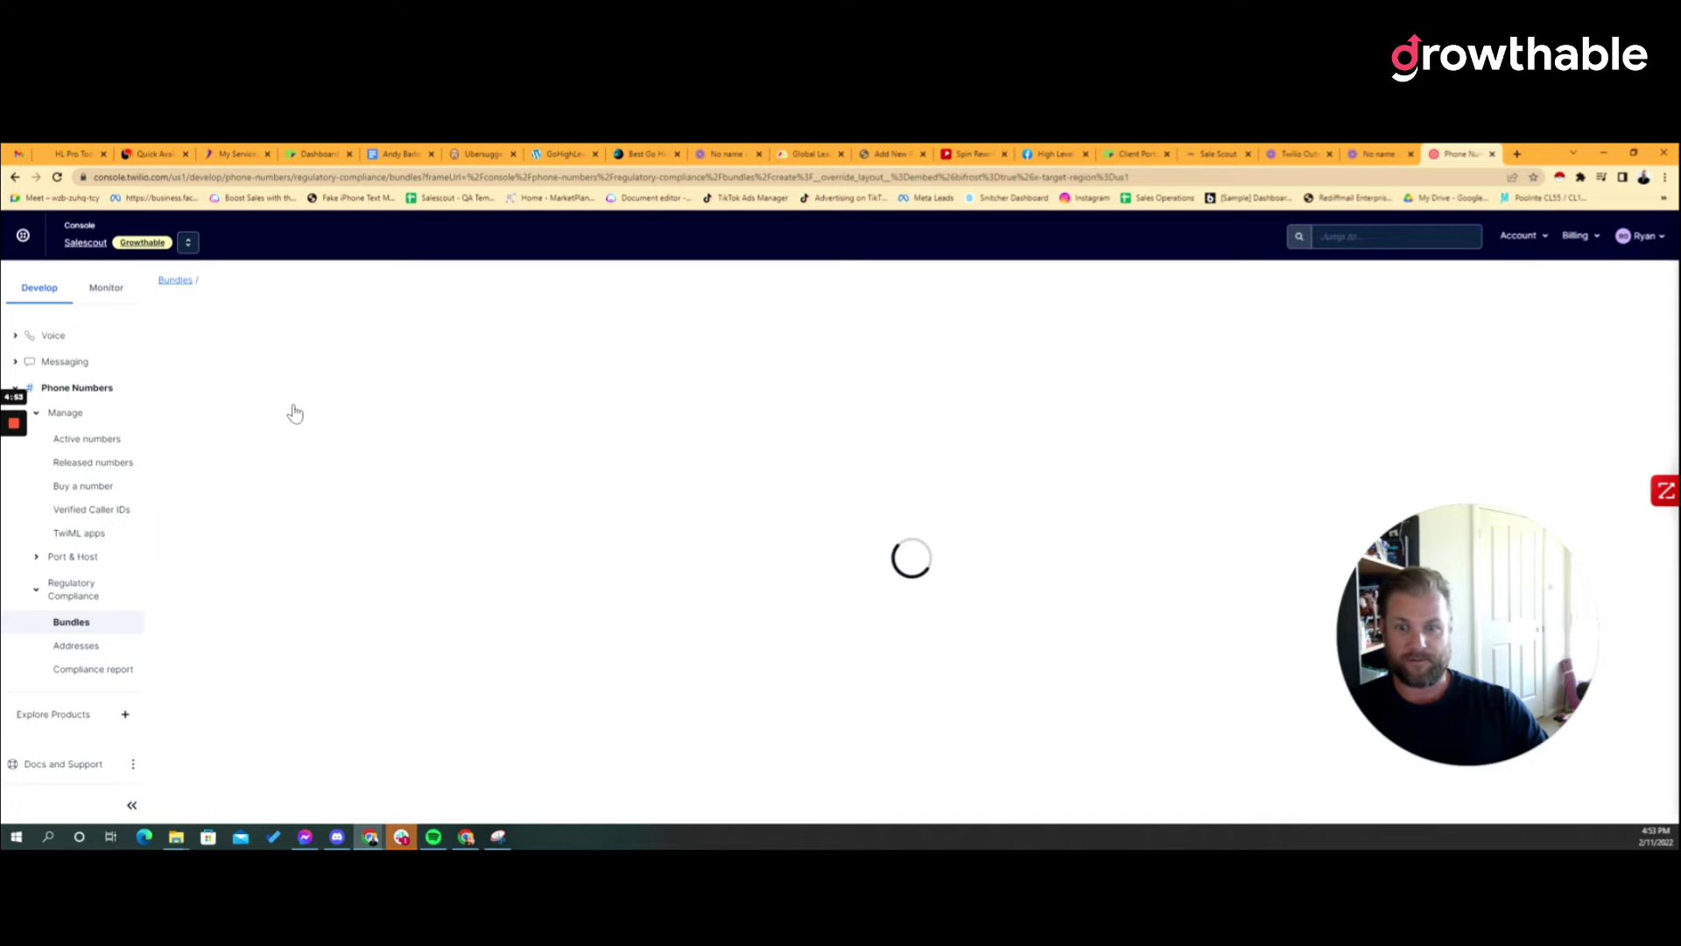
click(233, 424)
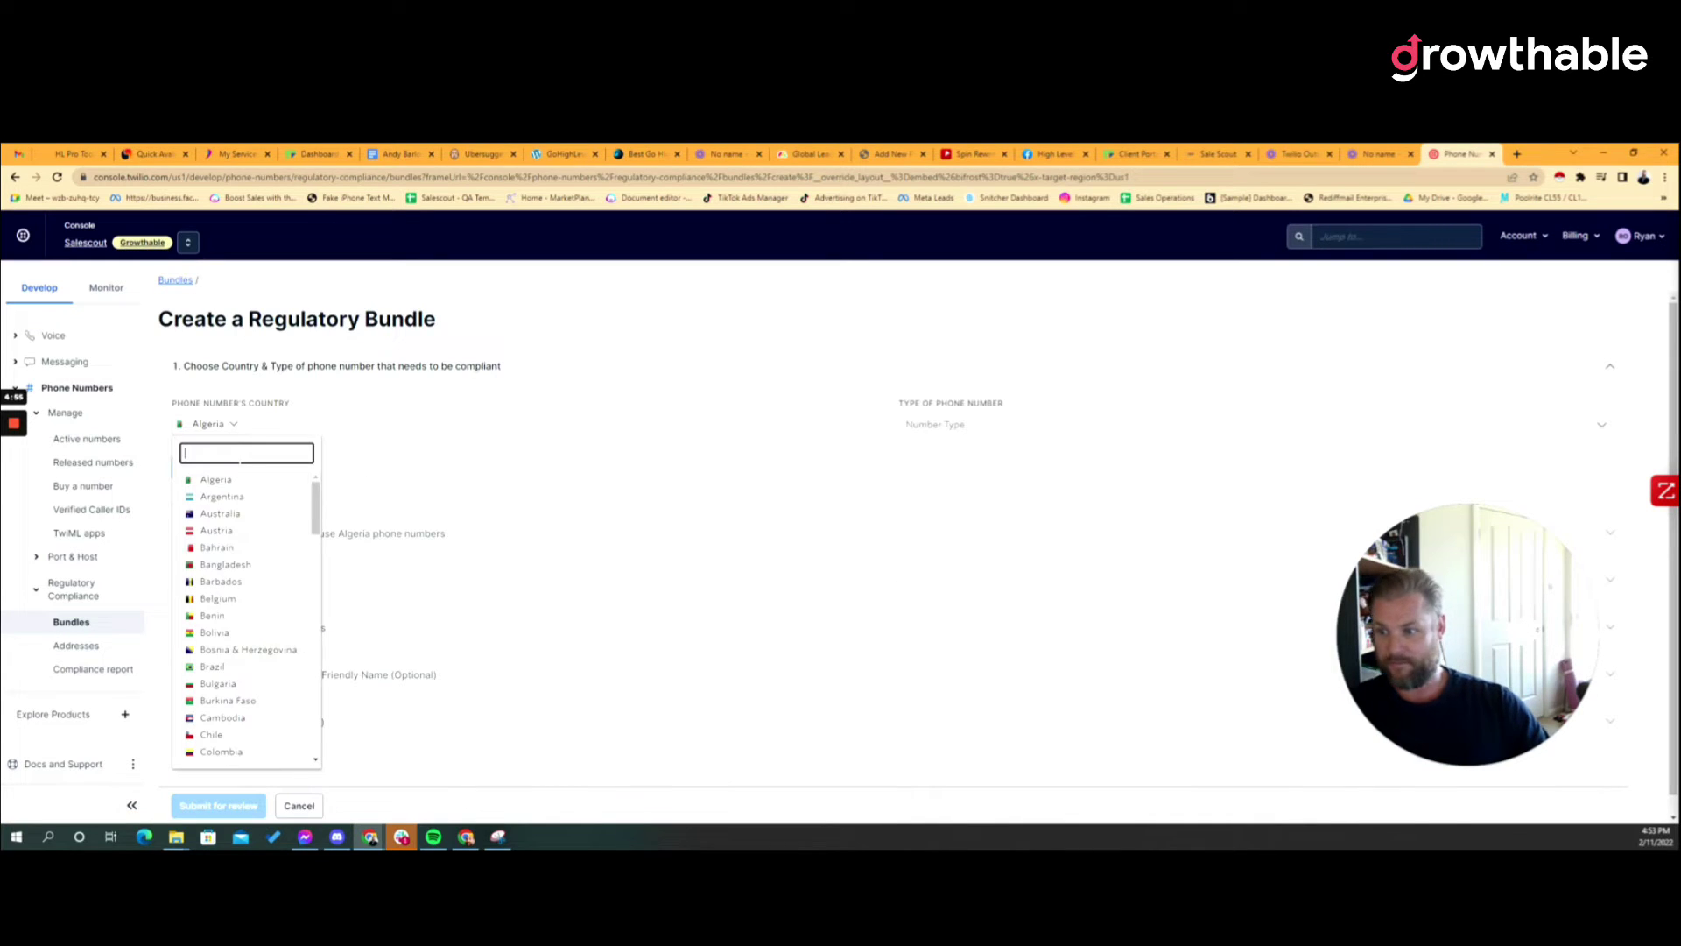
click(220, 513)
click(924, 426)
click(961, 470)
Choose Business as the end-user and continue to the business information step
click(190, 468)
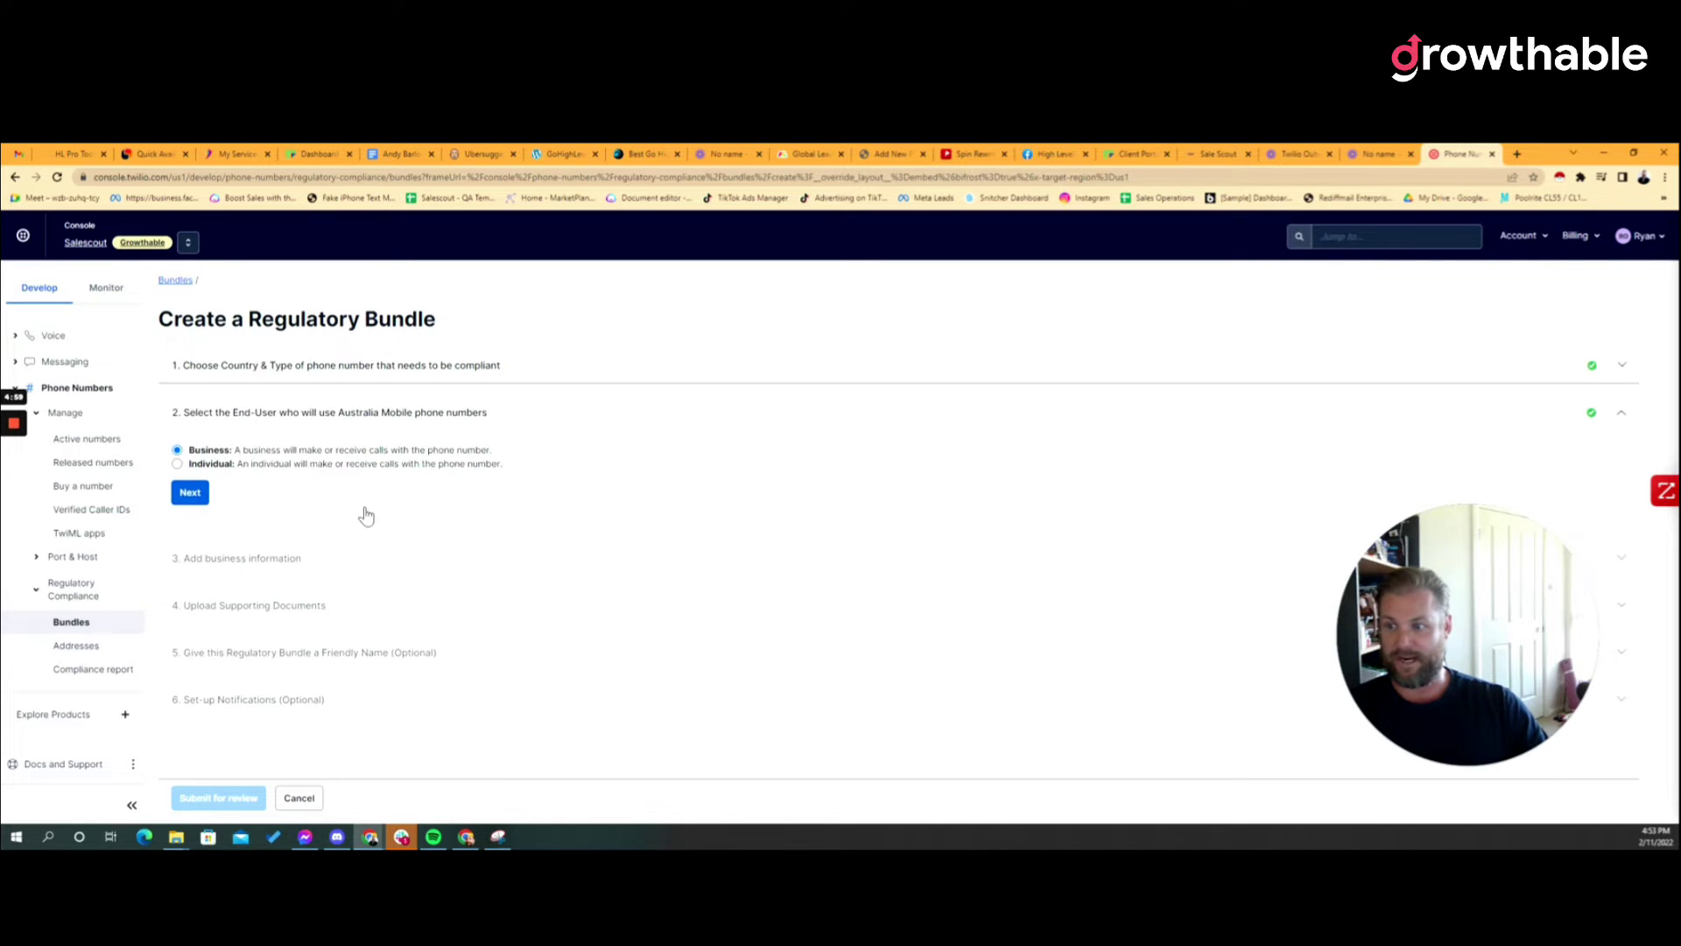
click(190, 493)
click(397, 609)
click(190, 494)
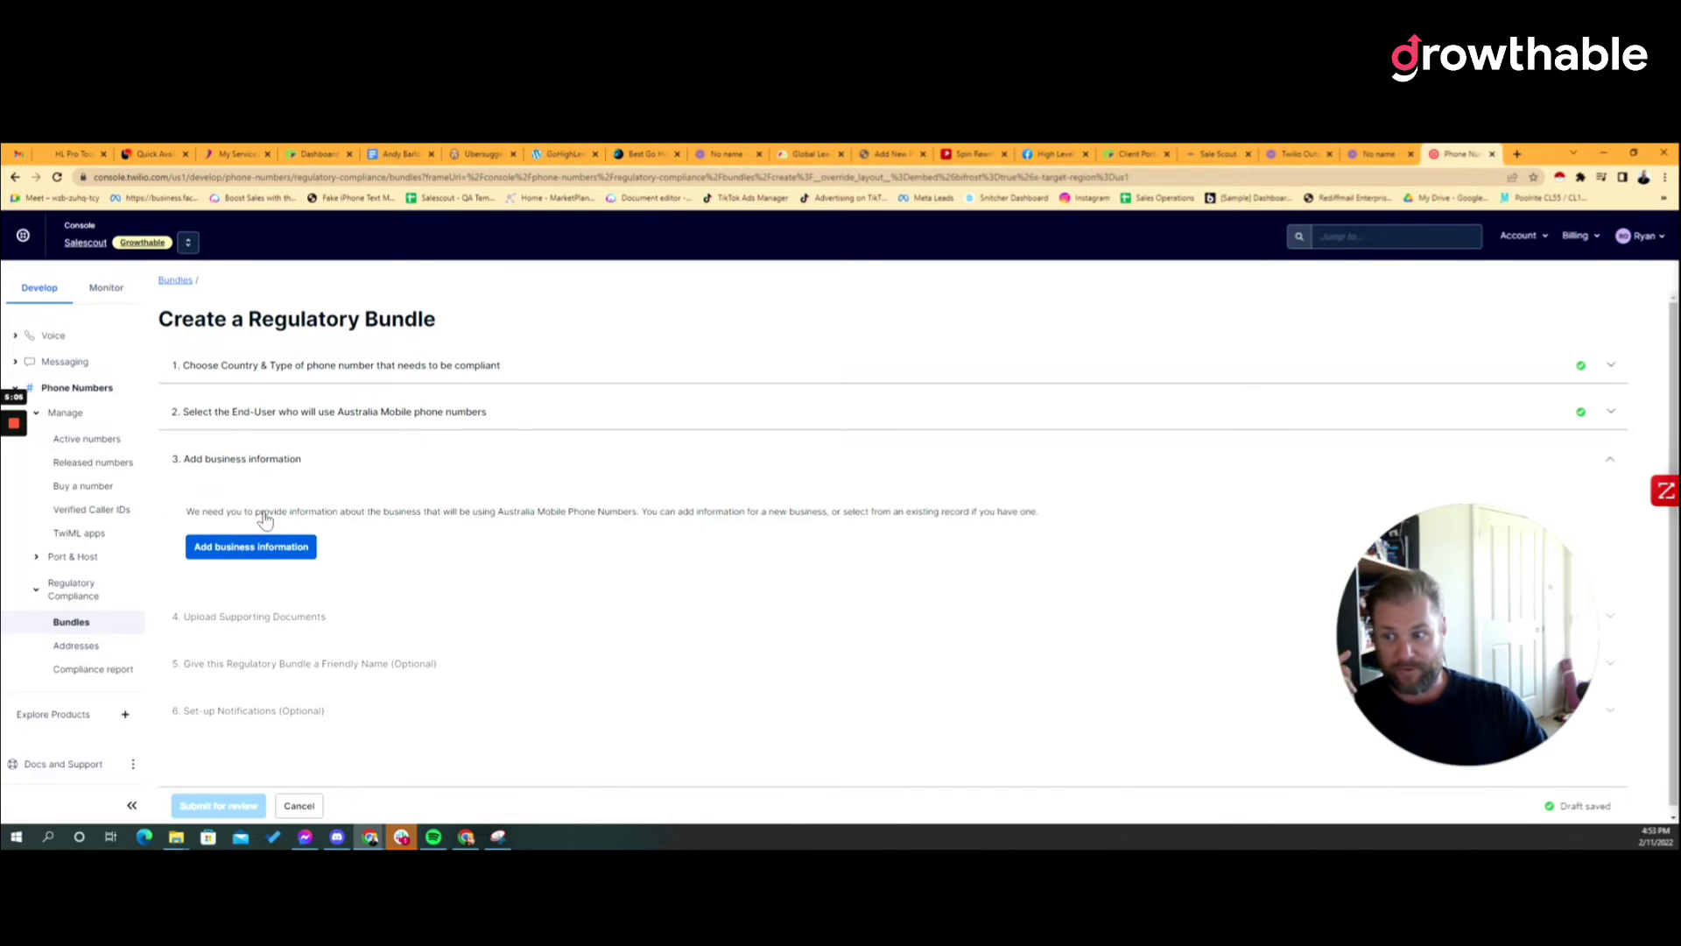
Save business information with friendly name 'Growthable Bundle' and business name 'Sale Scout Pty Ltd'
click(270, 552)
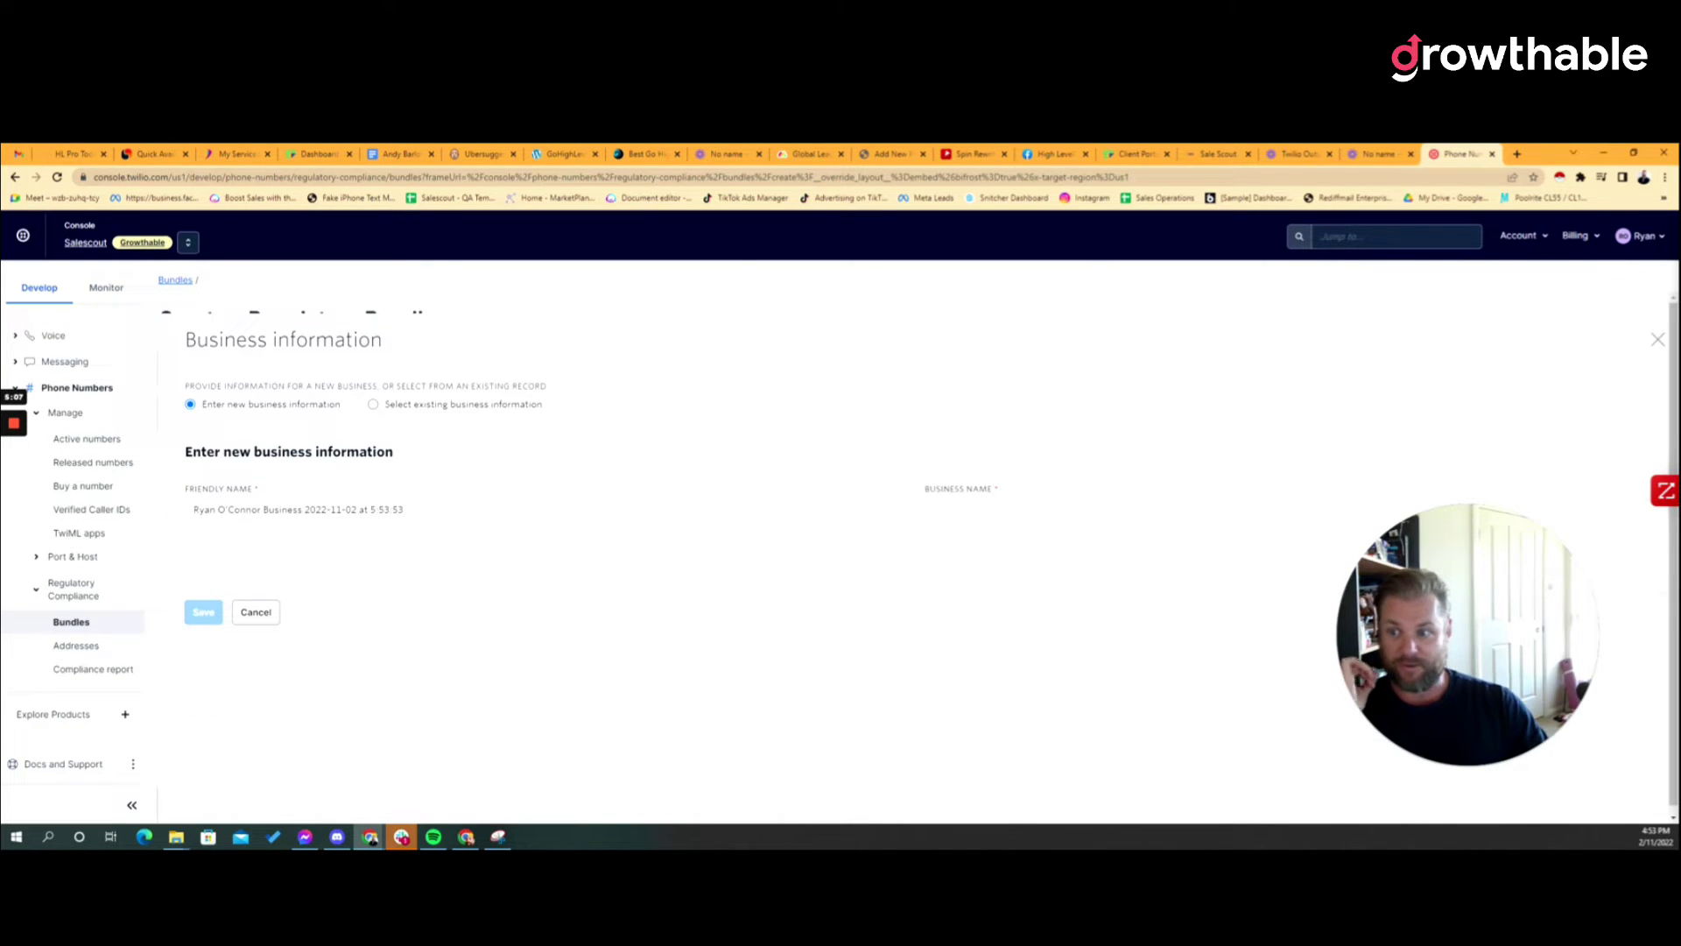
drag(202, 451, 440, 475)
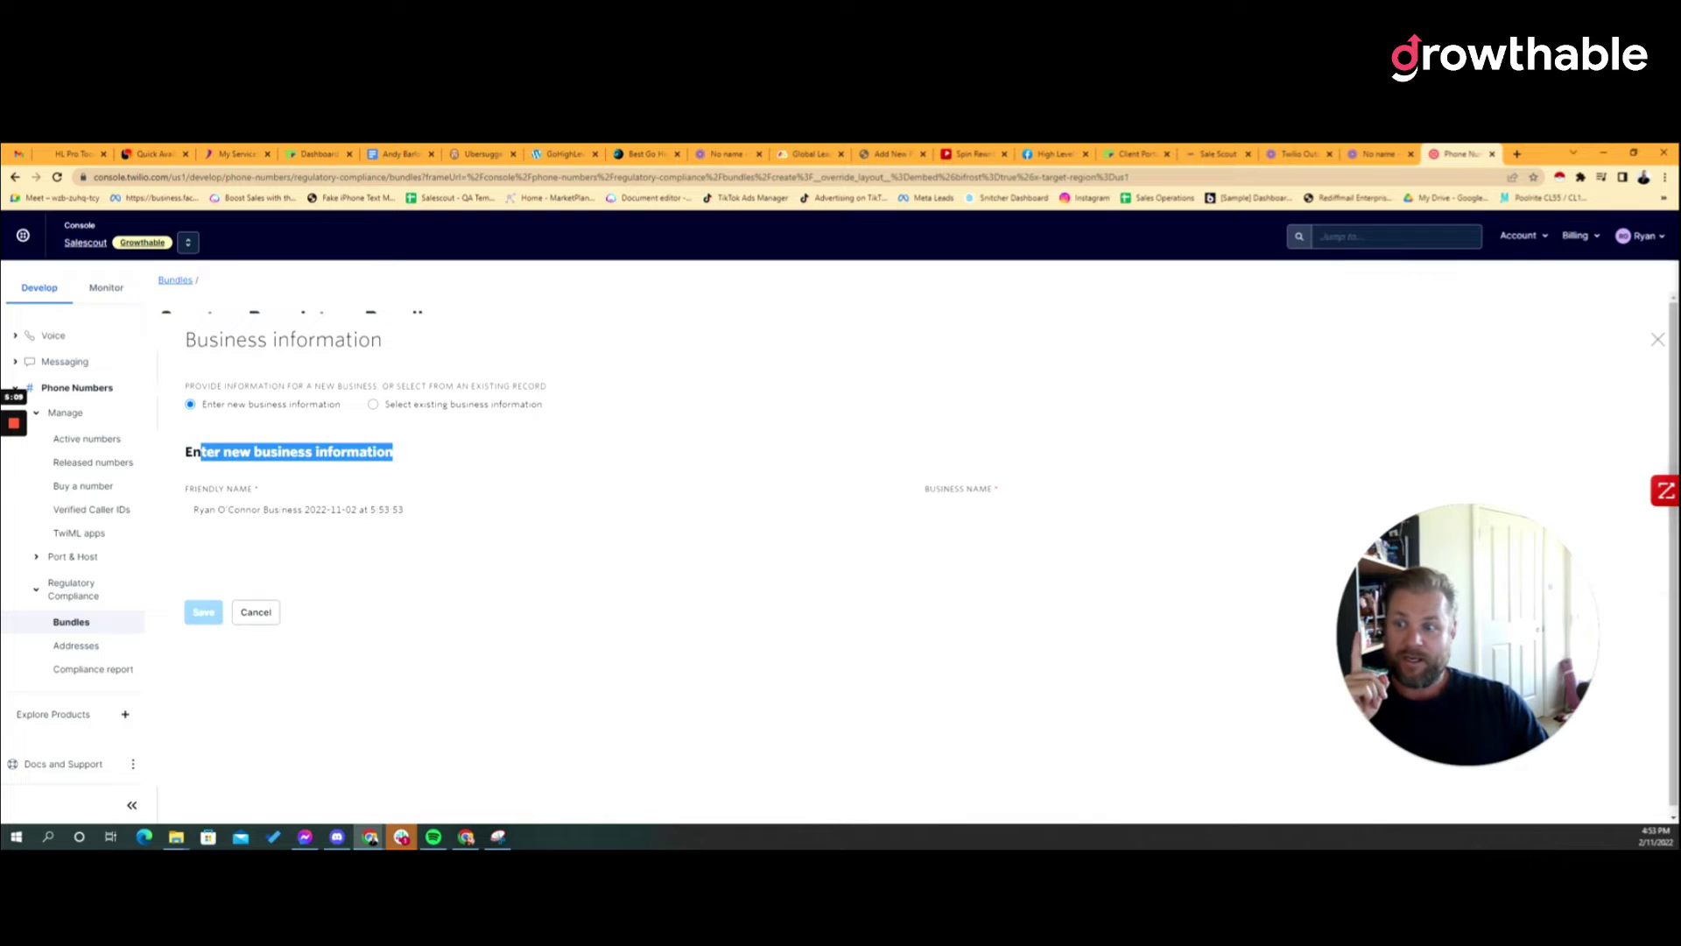
key(Tab)
click(405, 510)
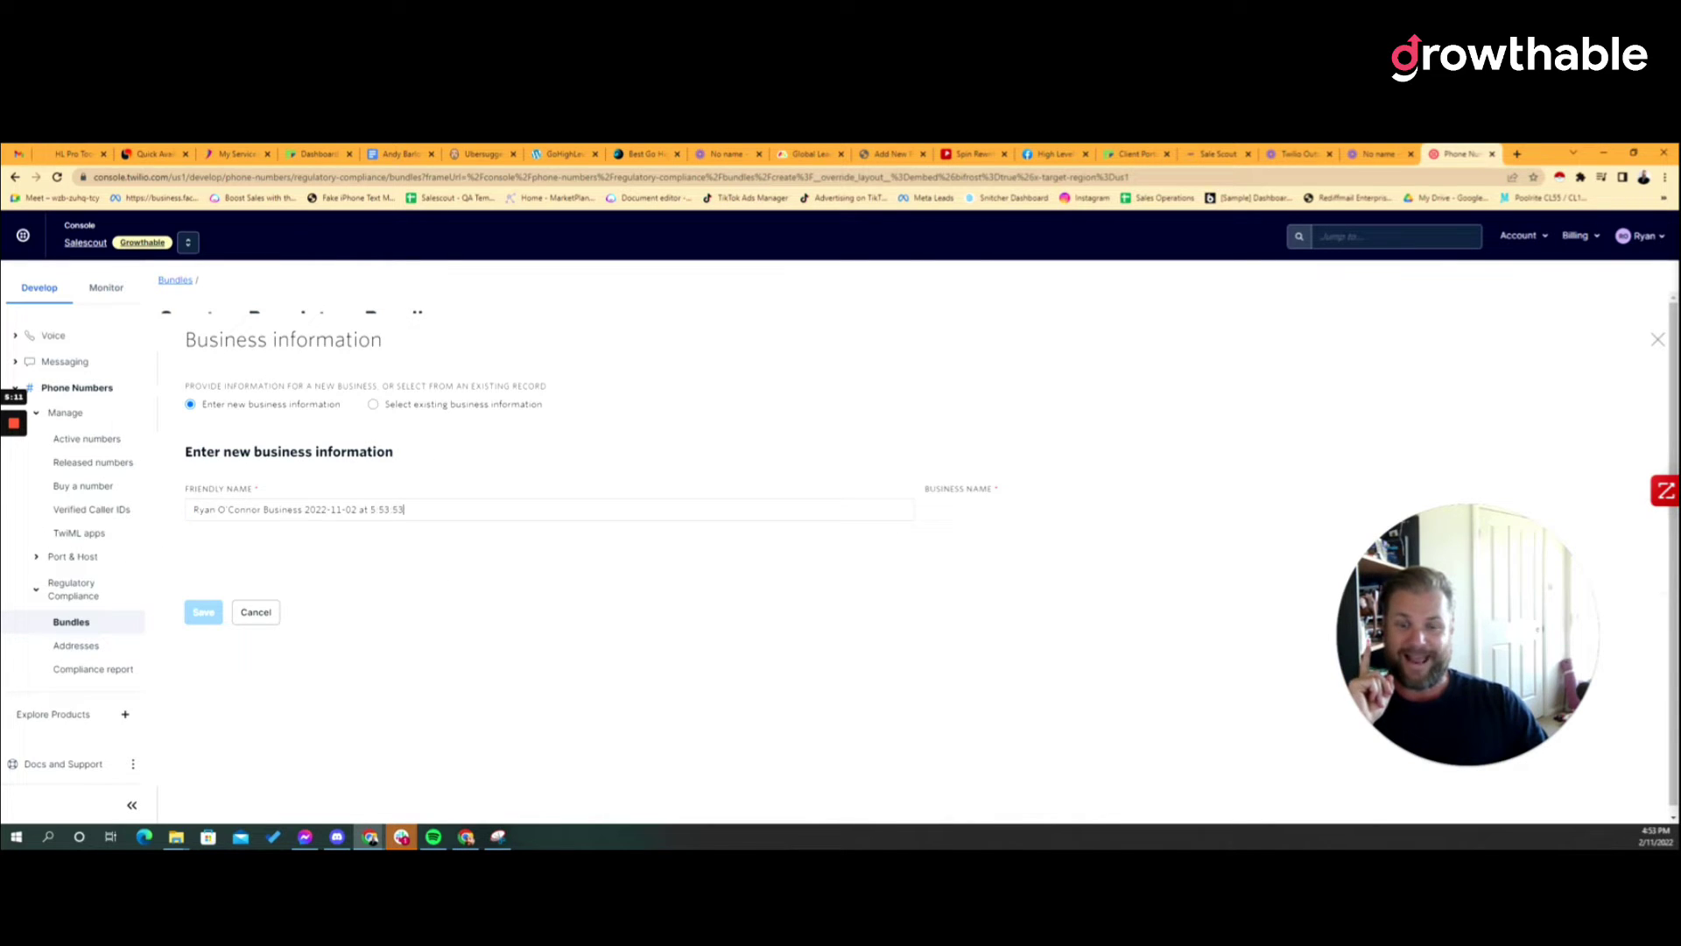
key(ctrl+a)
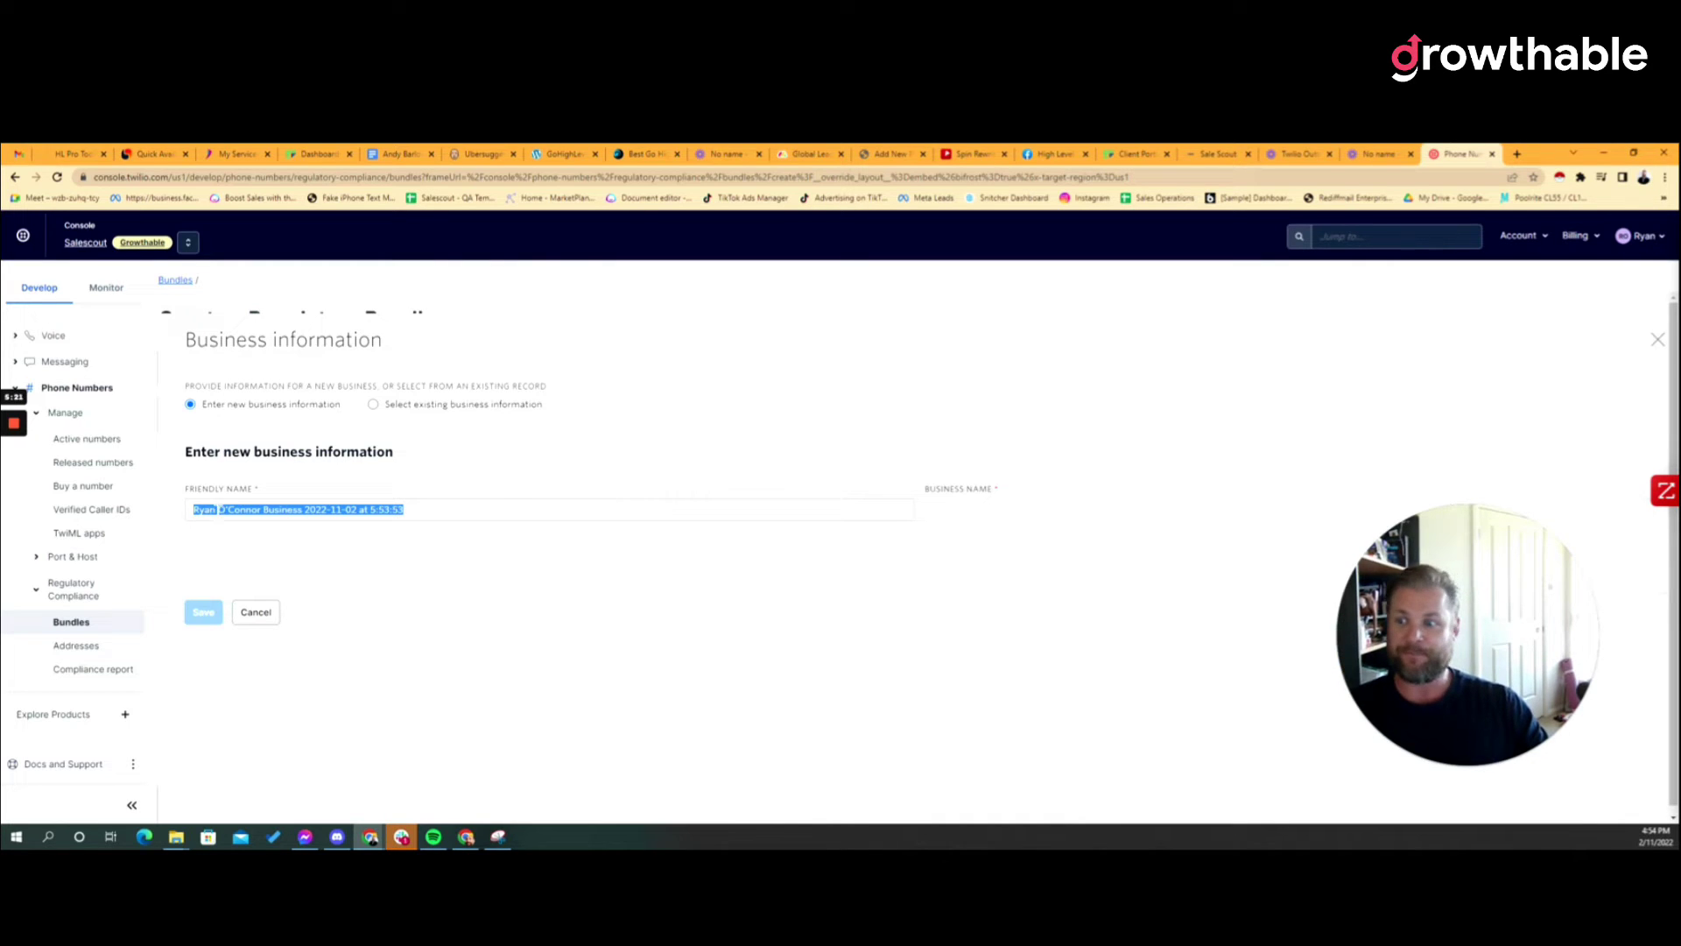
drag(374, 527, 42, 509)
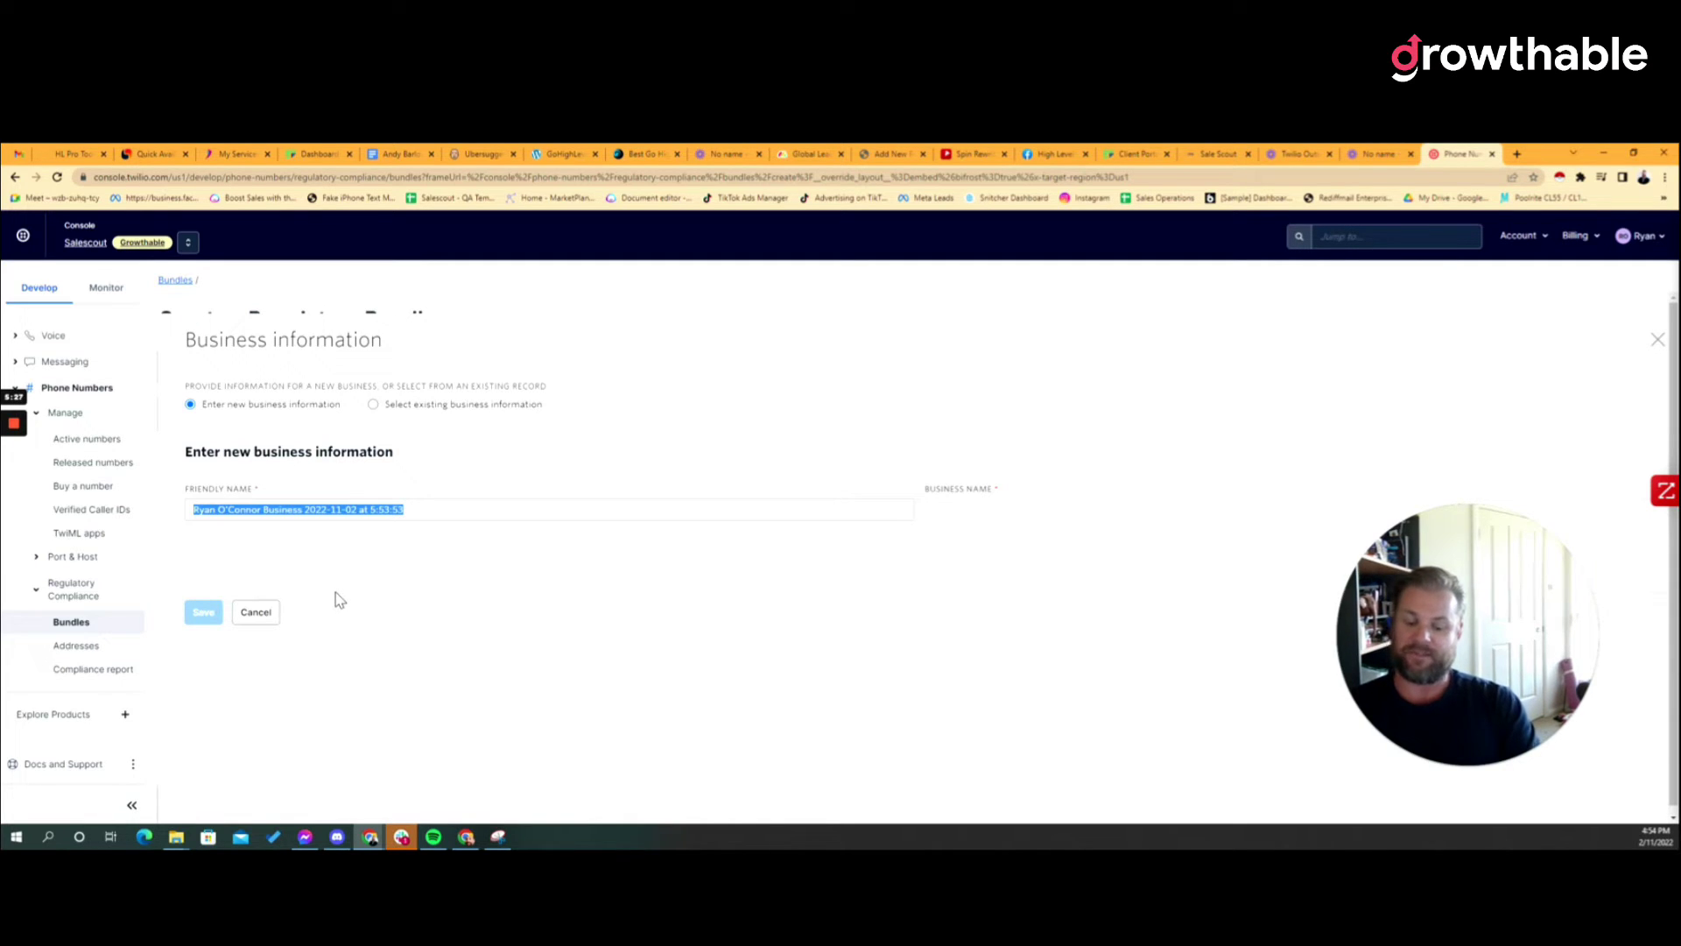
text(Gr)
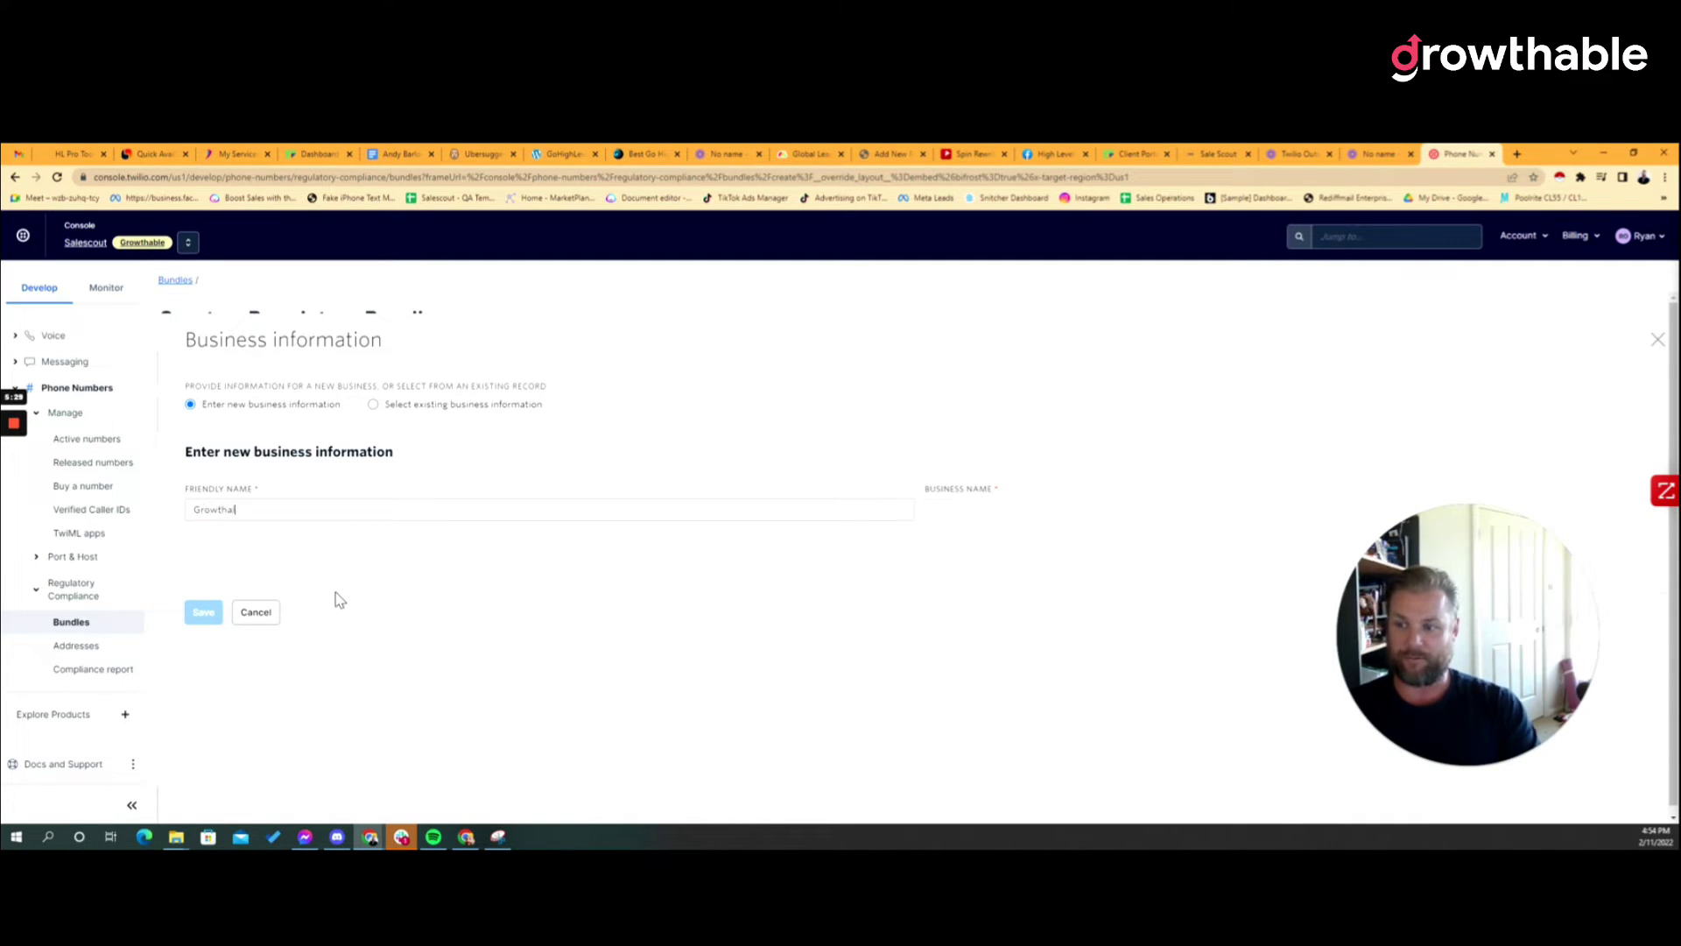
text(owthable Bundle)
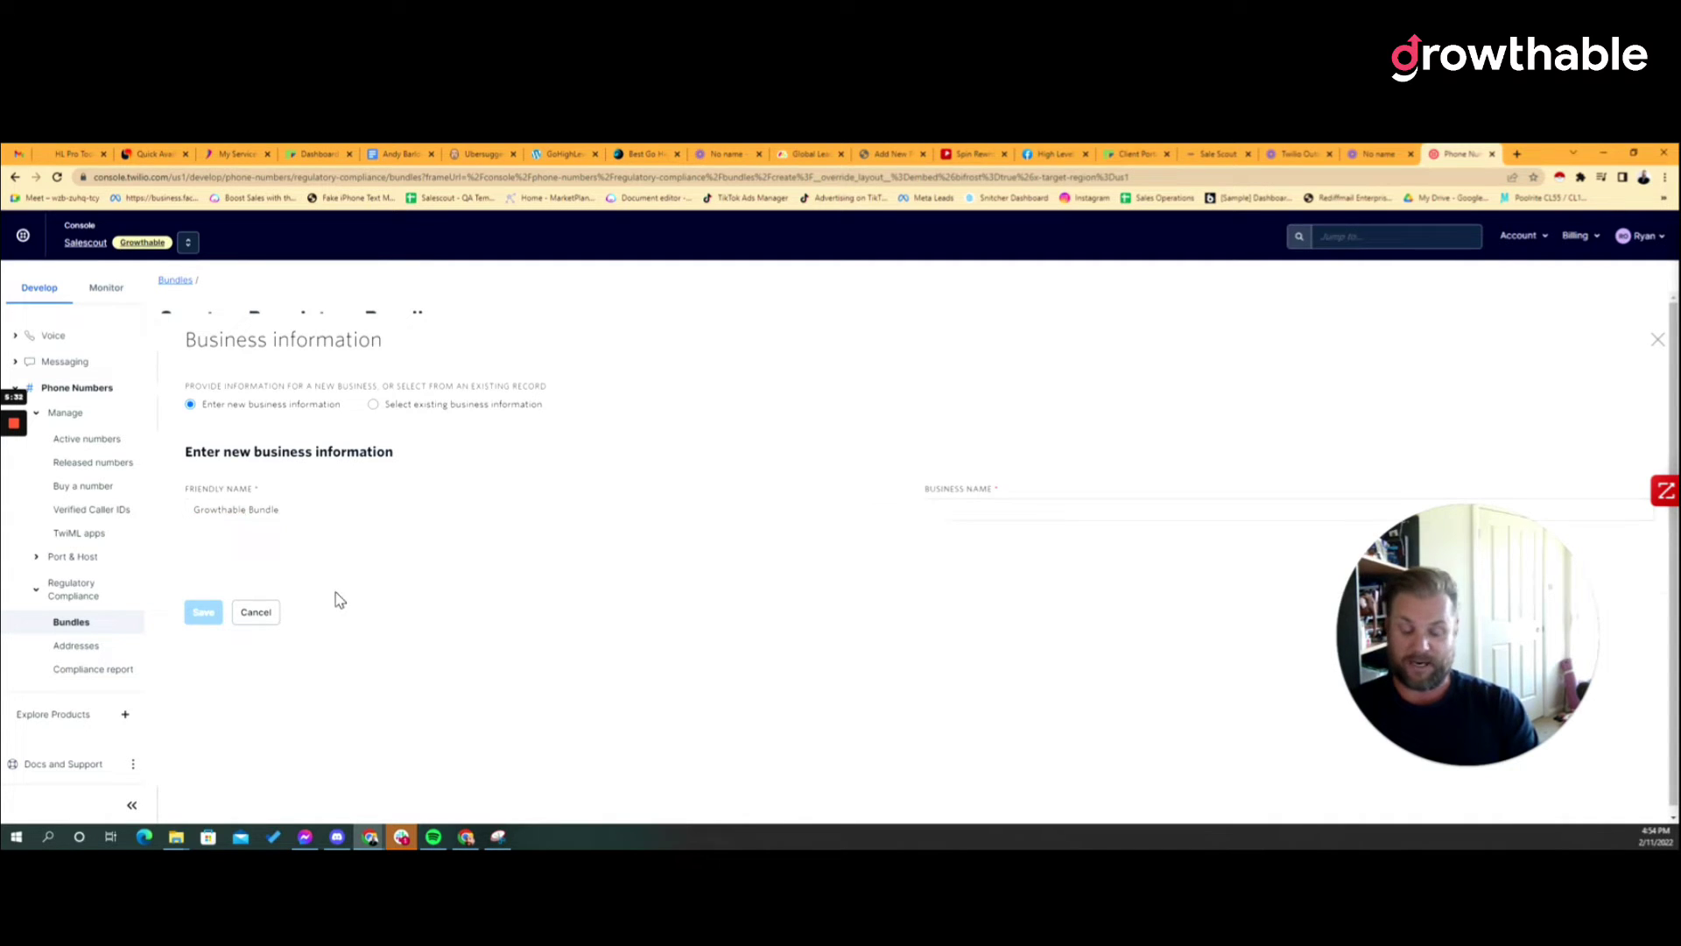
key(Tab)
text(Sales)
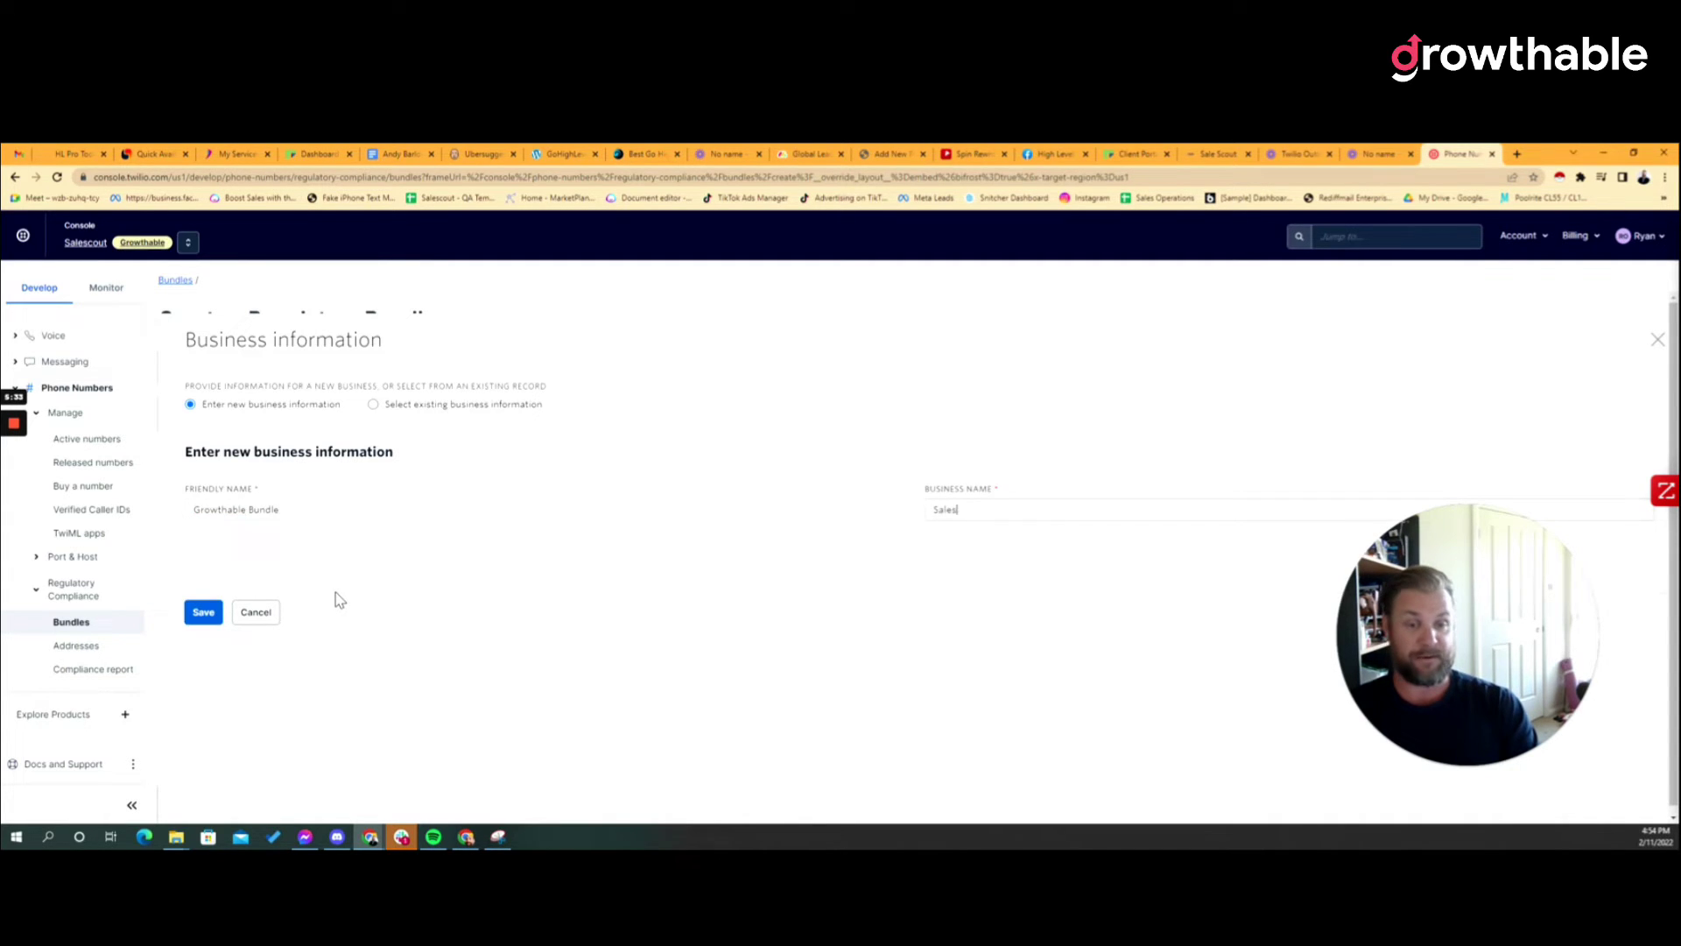
text(SCou)
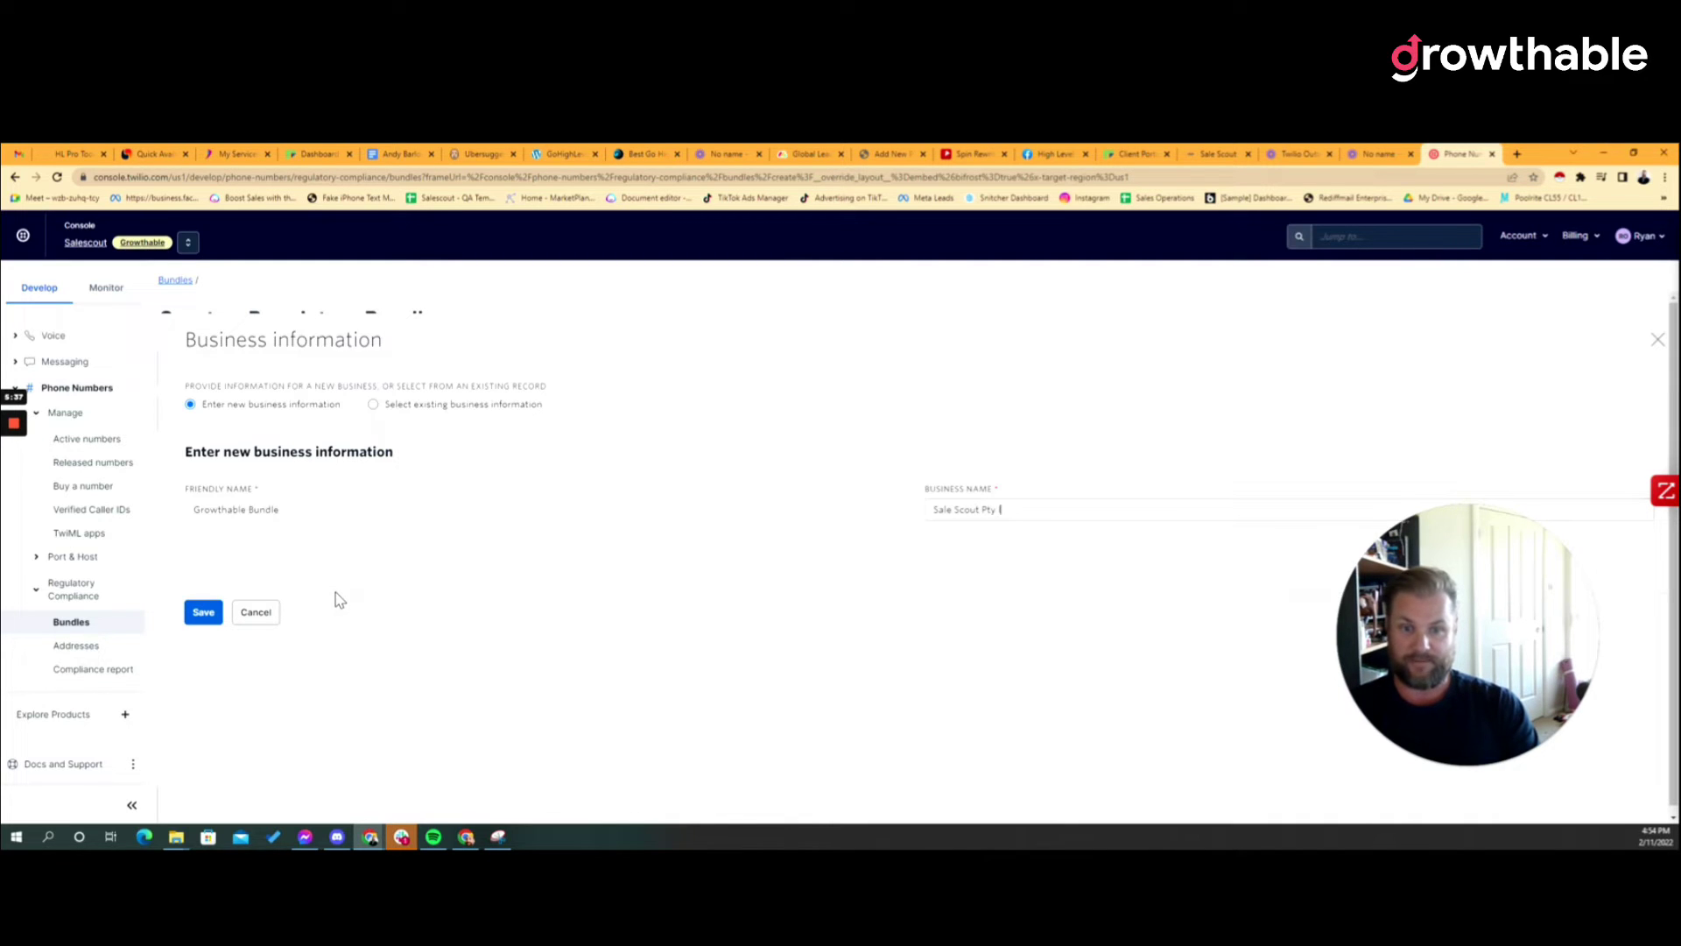
key(BackSpace)
text(d)
click(203, 612)
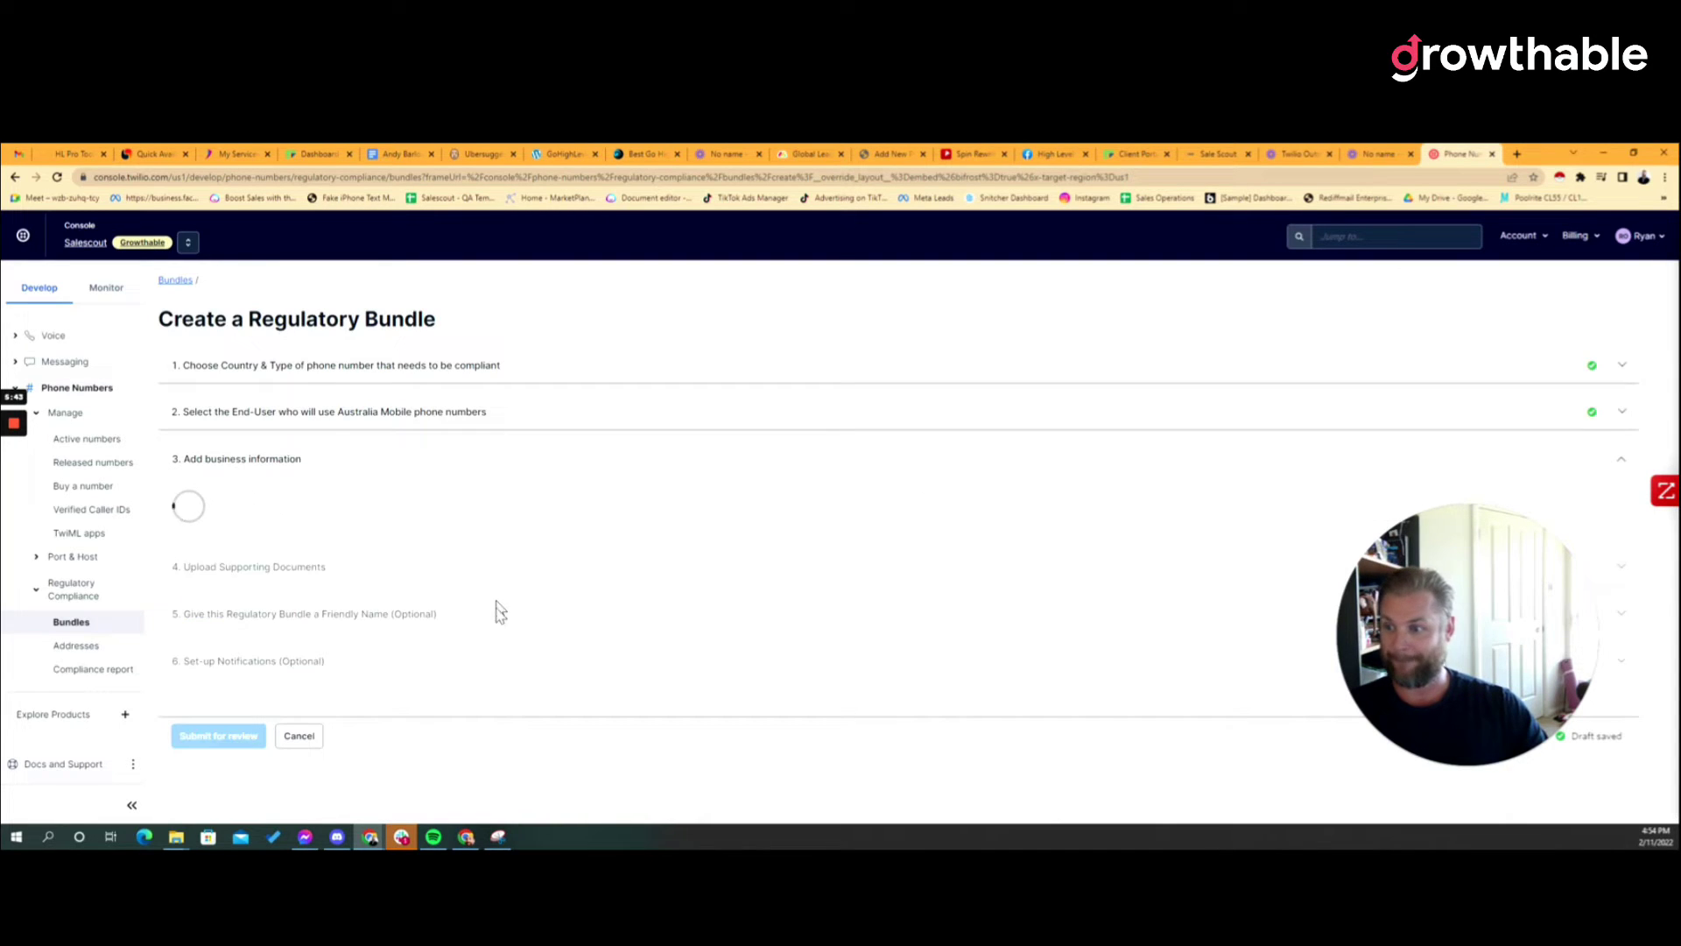
Move to supporting documents and add a Commercial register document
click(190, 604)
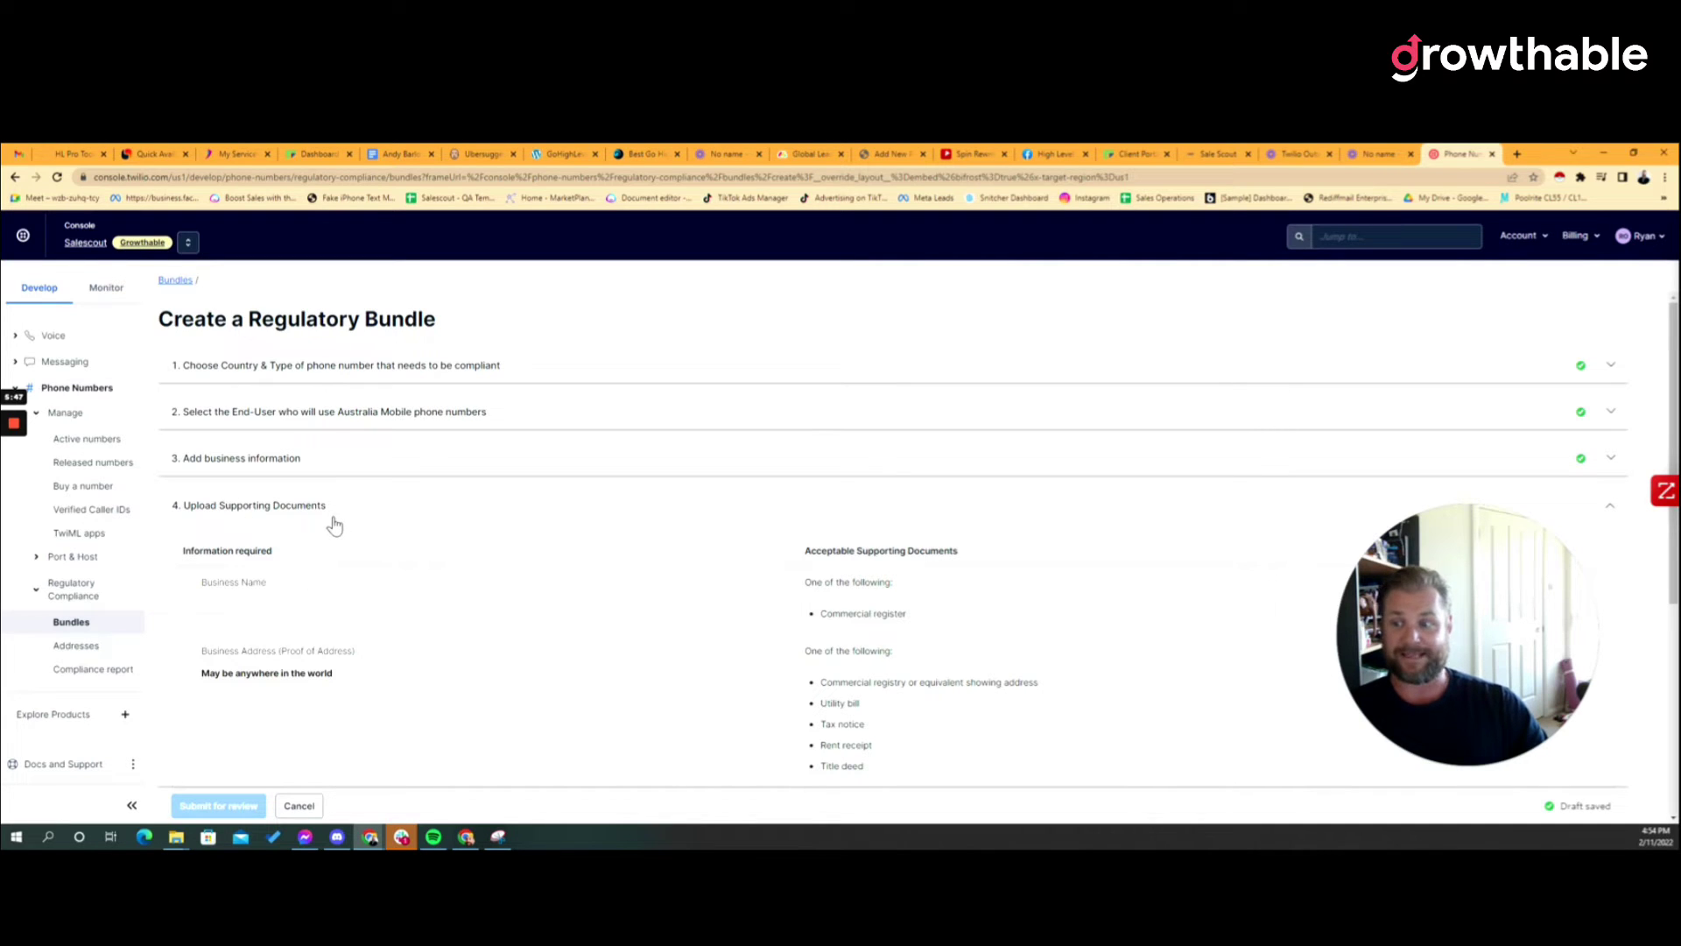
scroll(329, 619, down, 1)
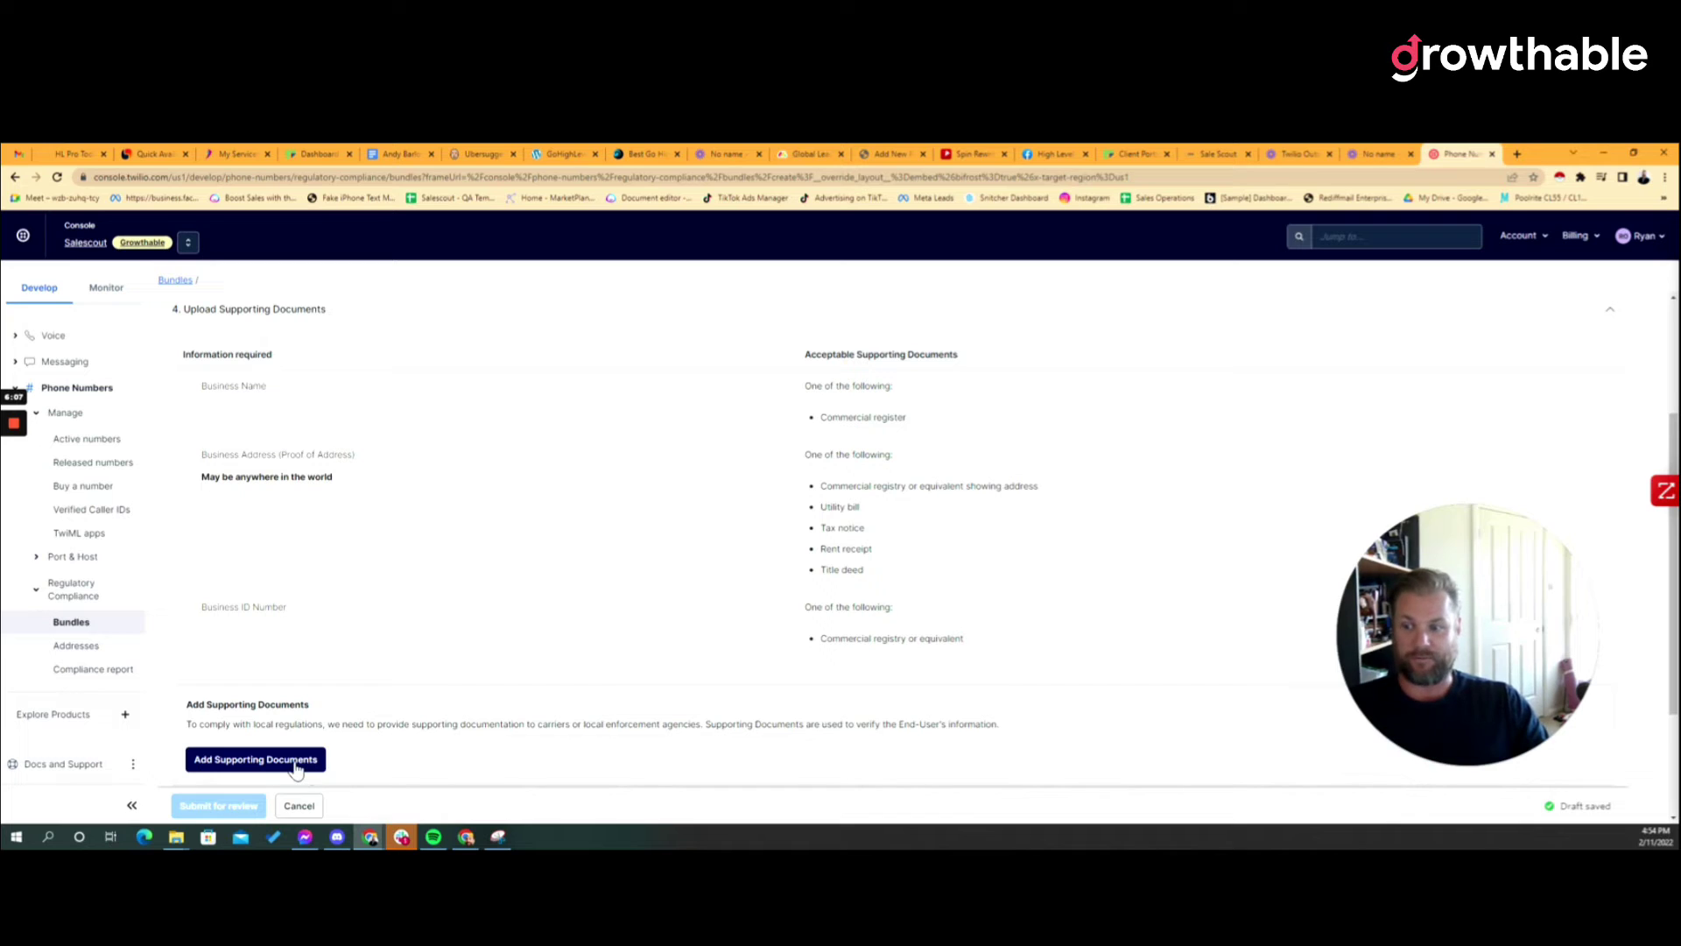
click(295, 762)
click(926, 440)
click(244, 455)
Upload Busines_name_address.pdf, found by searching Downloads for 'asic'
click(963, 434)
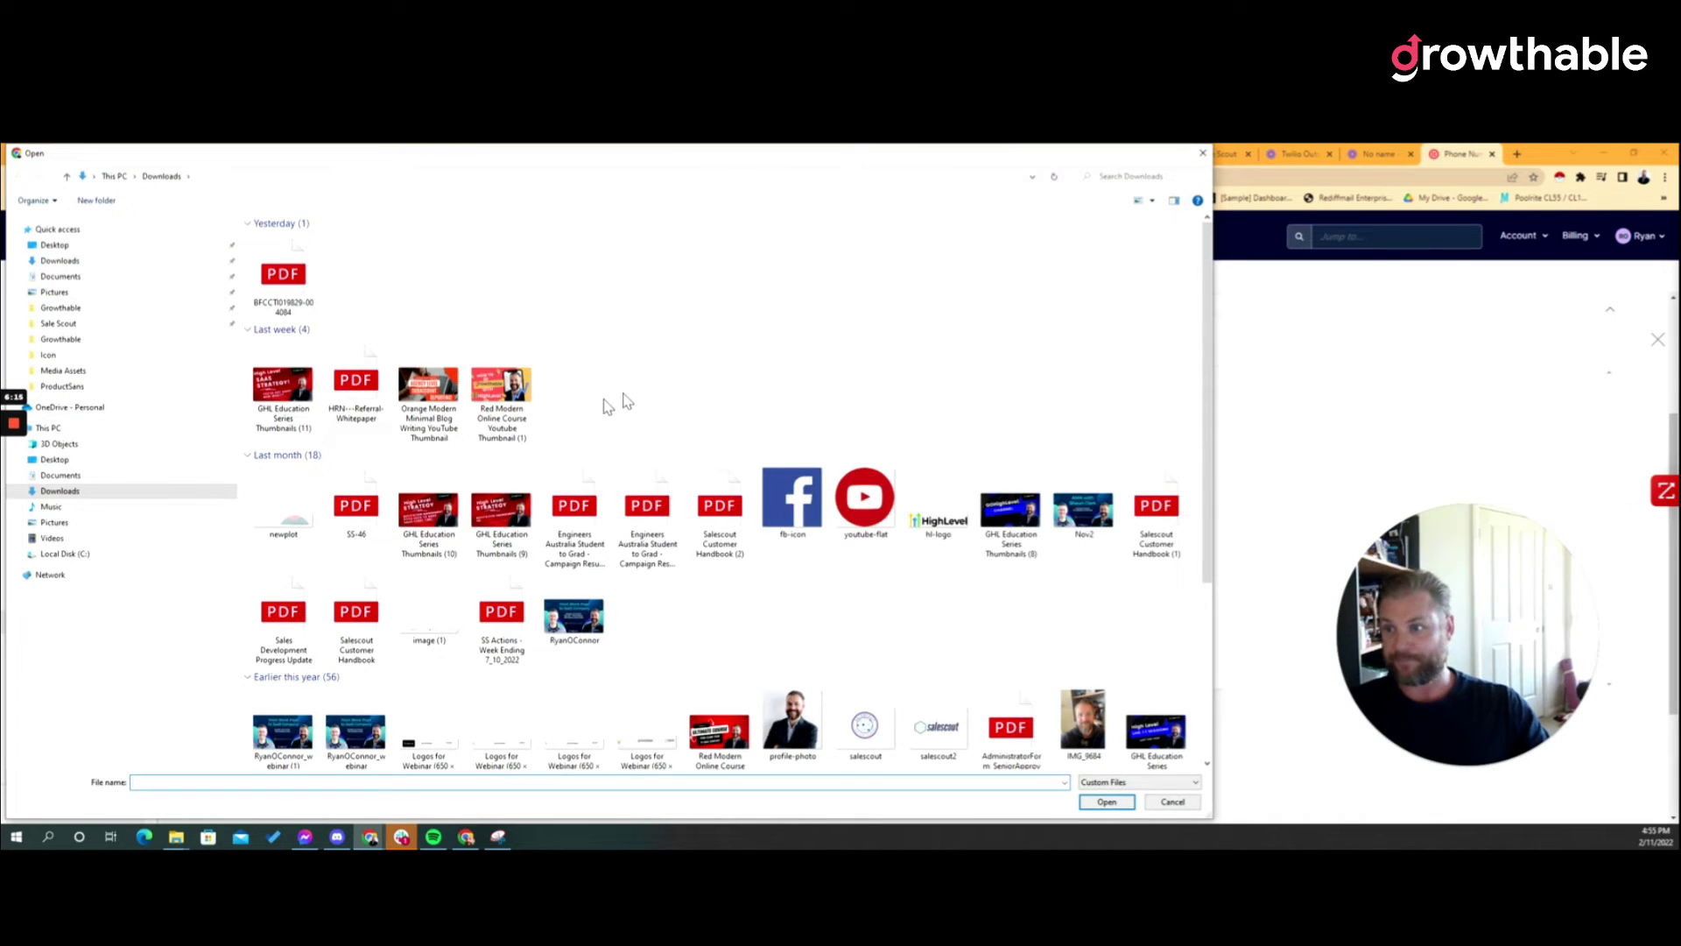
text(asi)
click(1144, 176)
text(d)
key(BackSpace)
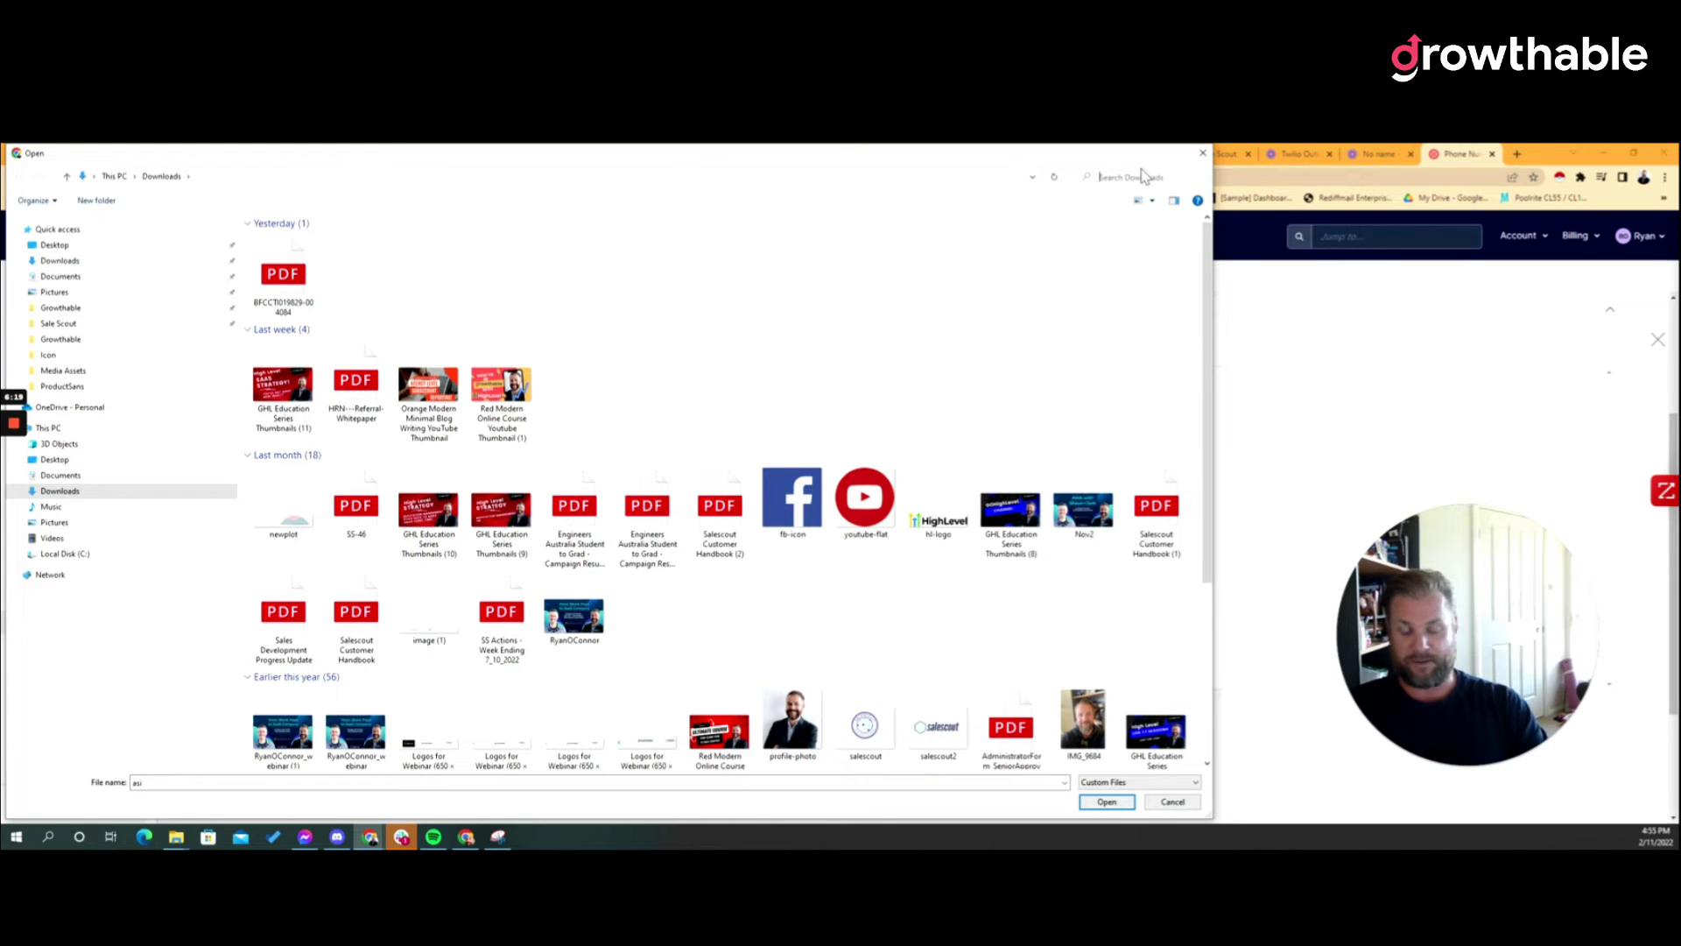
text(asic)
key(Tab)
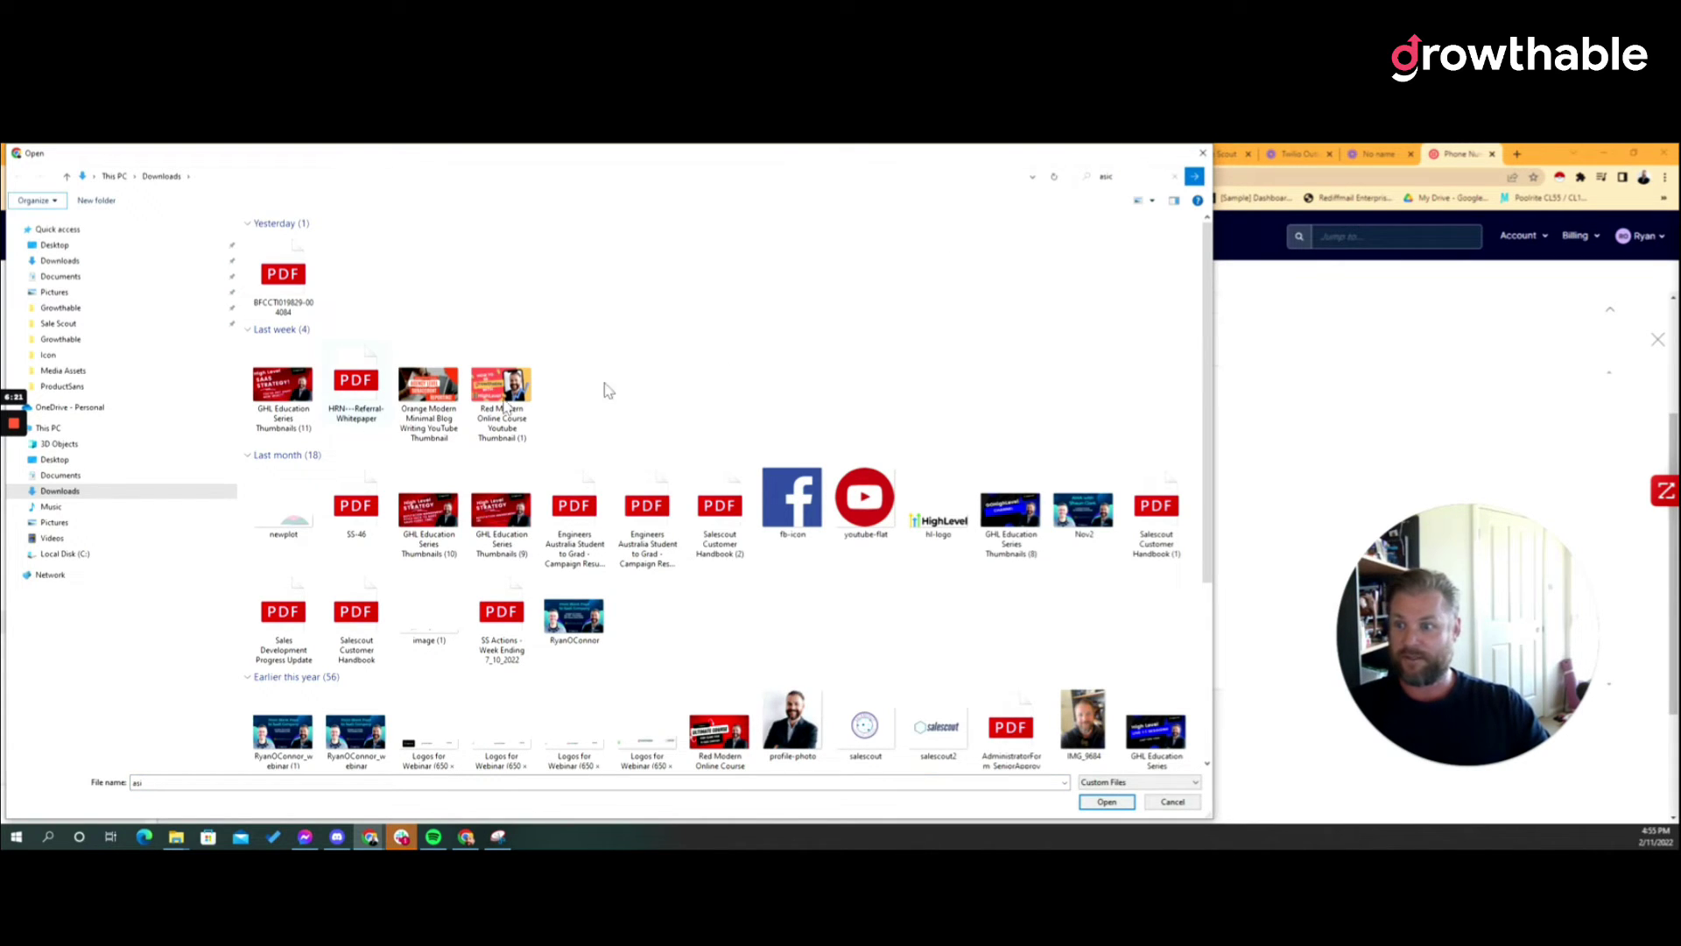
click(323, 259)
Attach Busines_name_address.pdf as the commercial register and enter business name 'Sale Scout Pty Ltd'
double_click(324, 259)
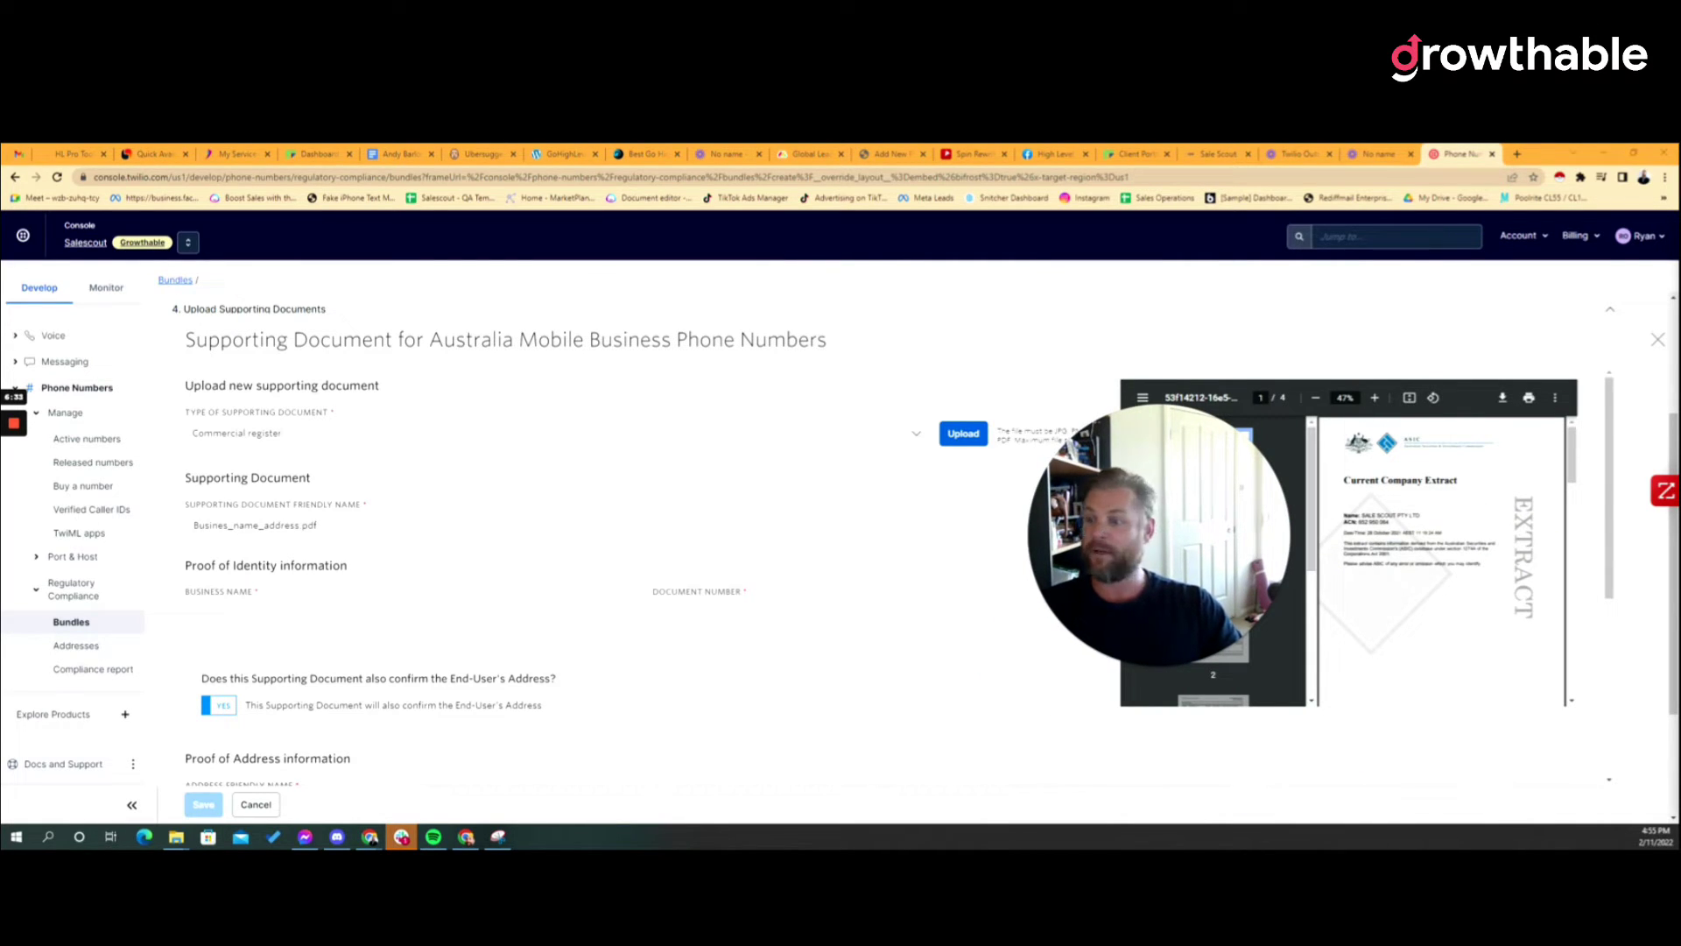
click(201, 611)
text(Sale)
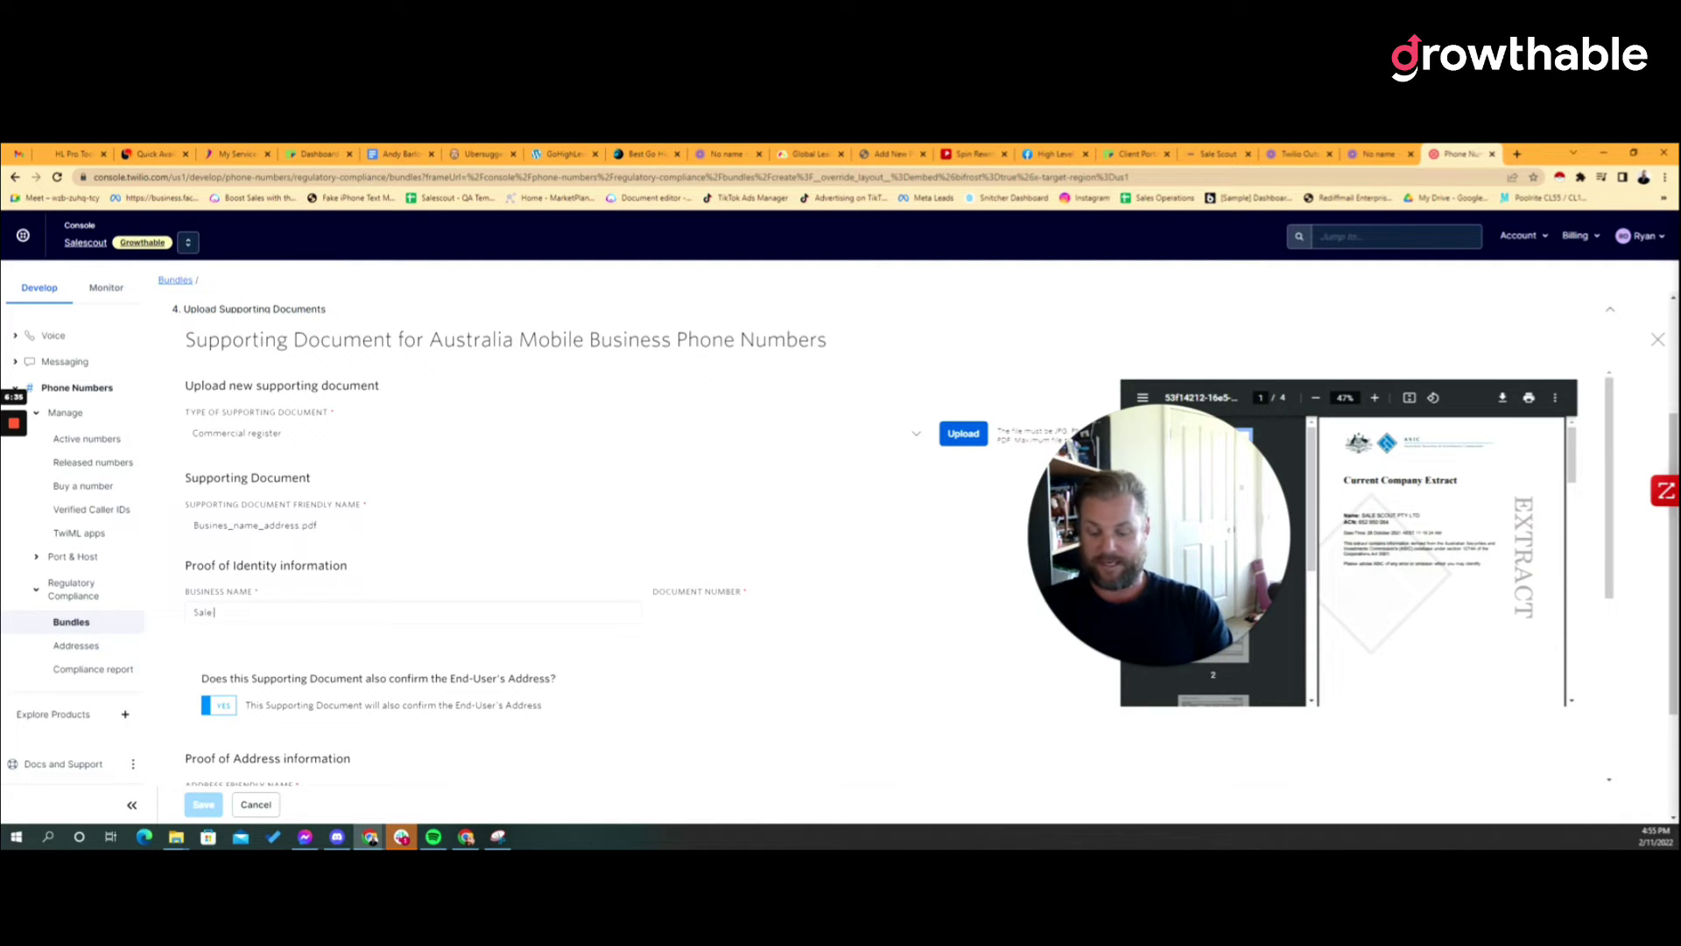
text( Scout Pt)
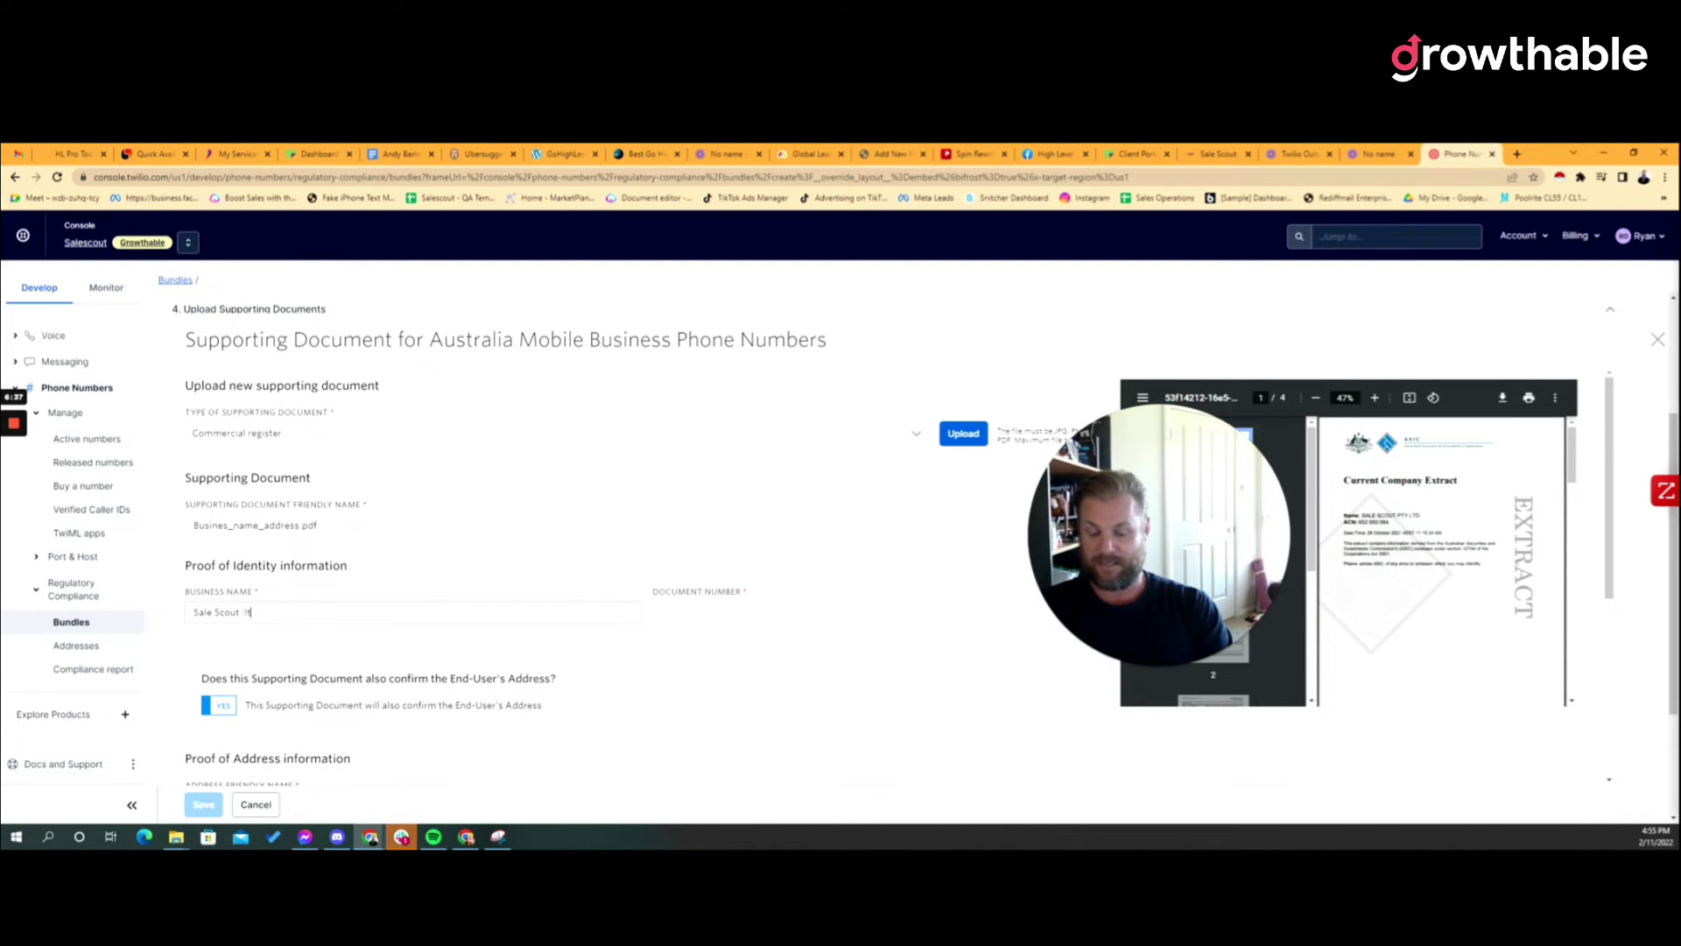
text(y Lt)
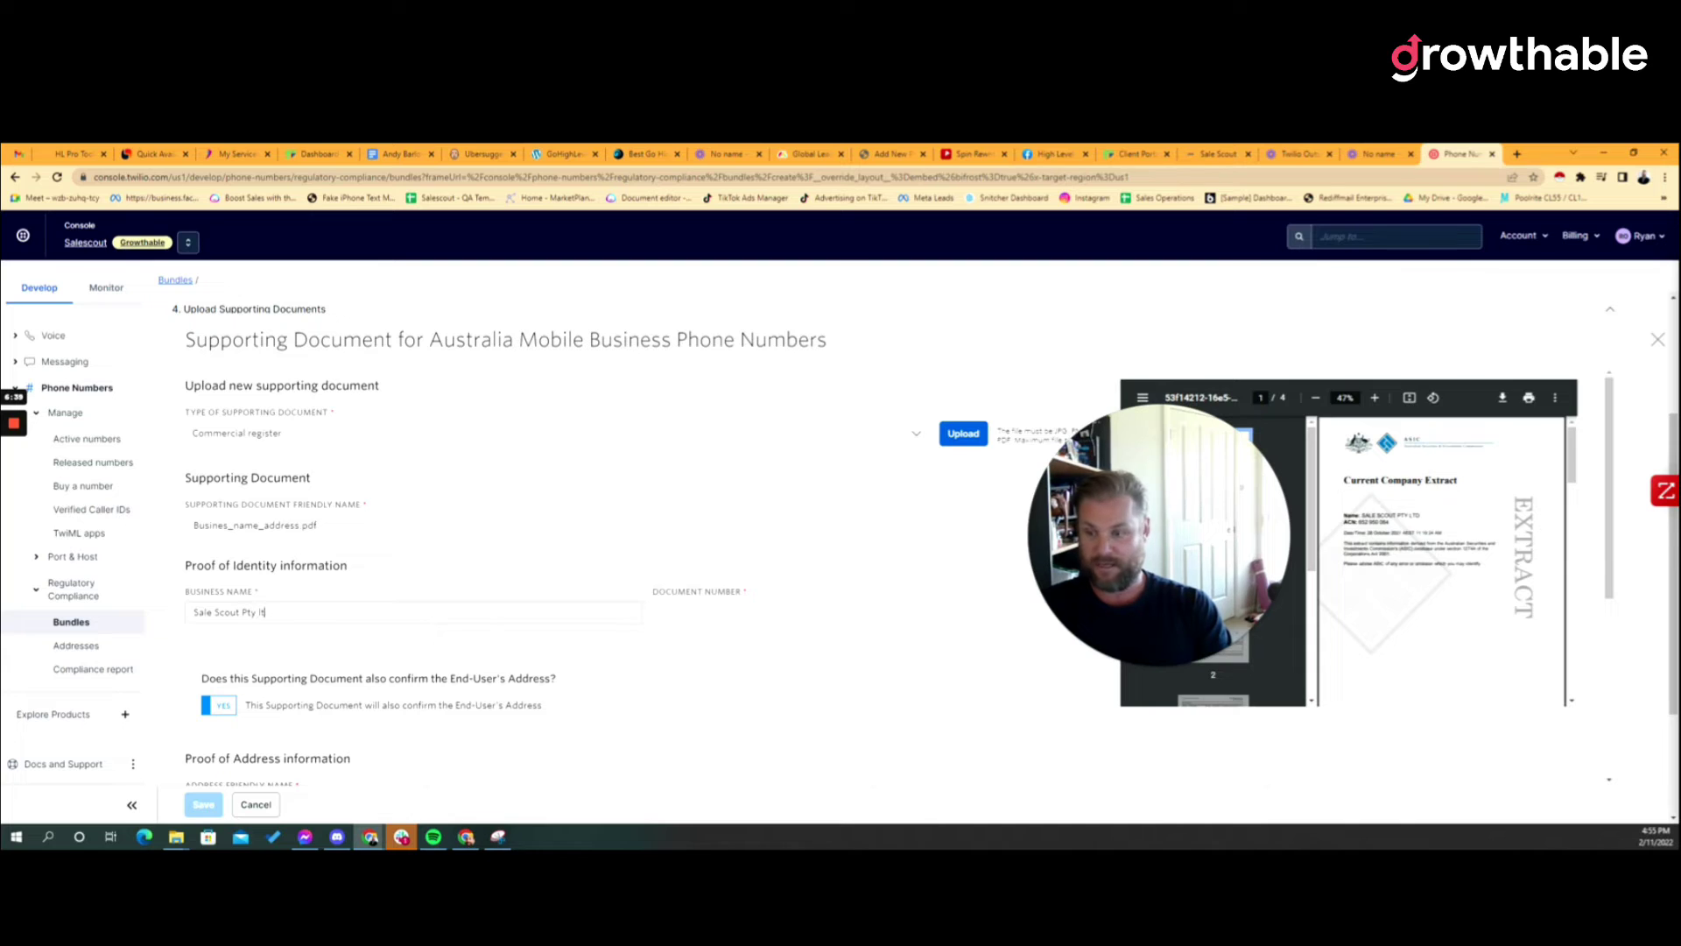
text(d)
key(Tab)
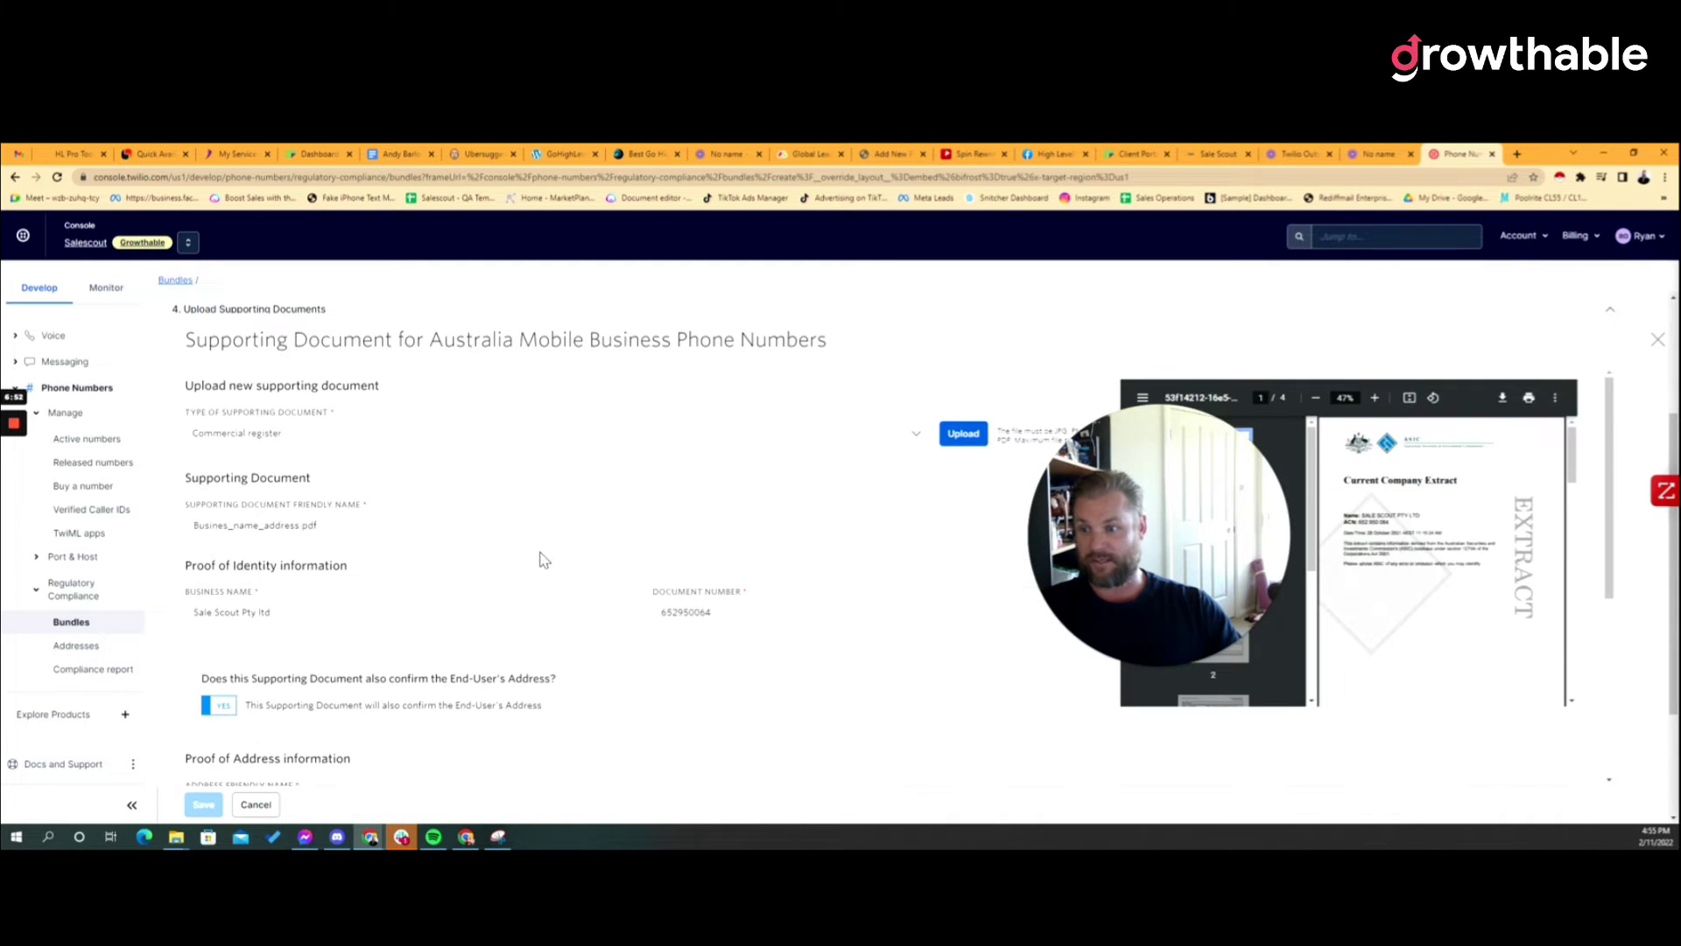
Enter the customer name and set the address country to Australia
scroll(405, 548, down, 3)
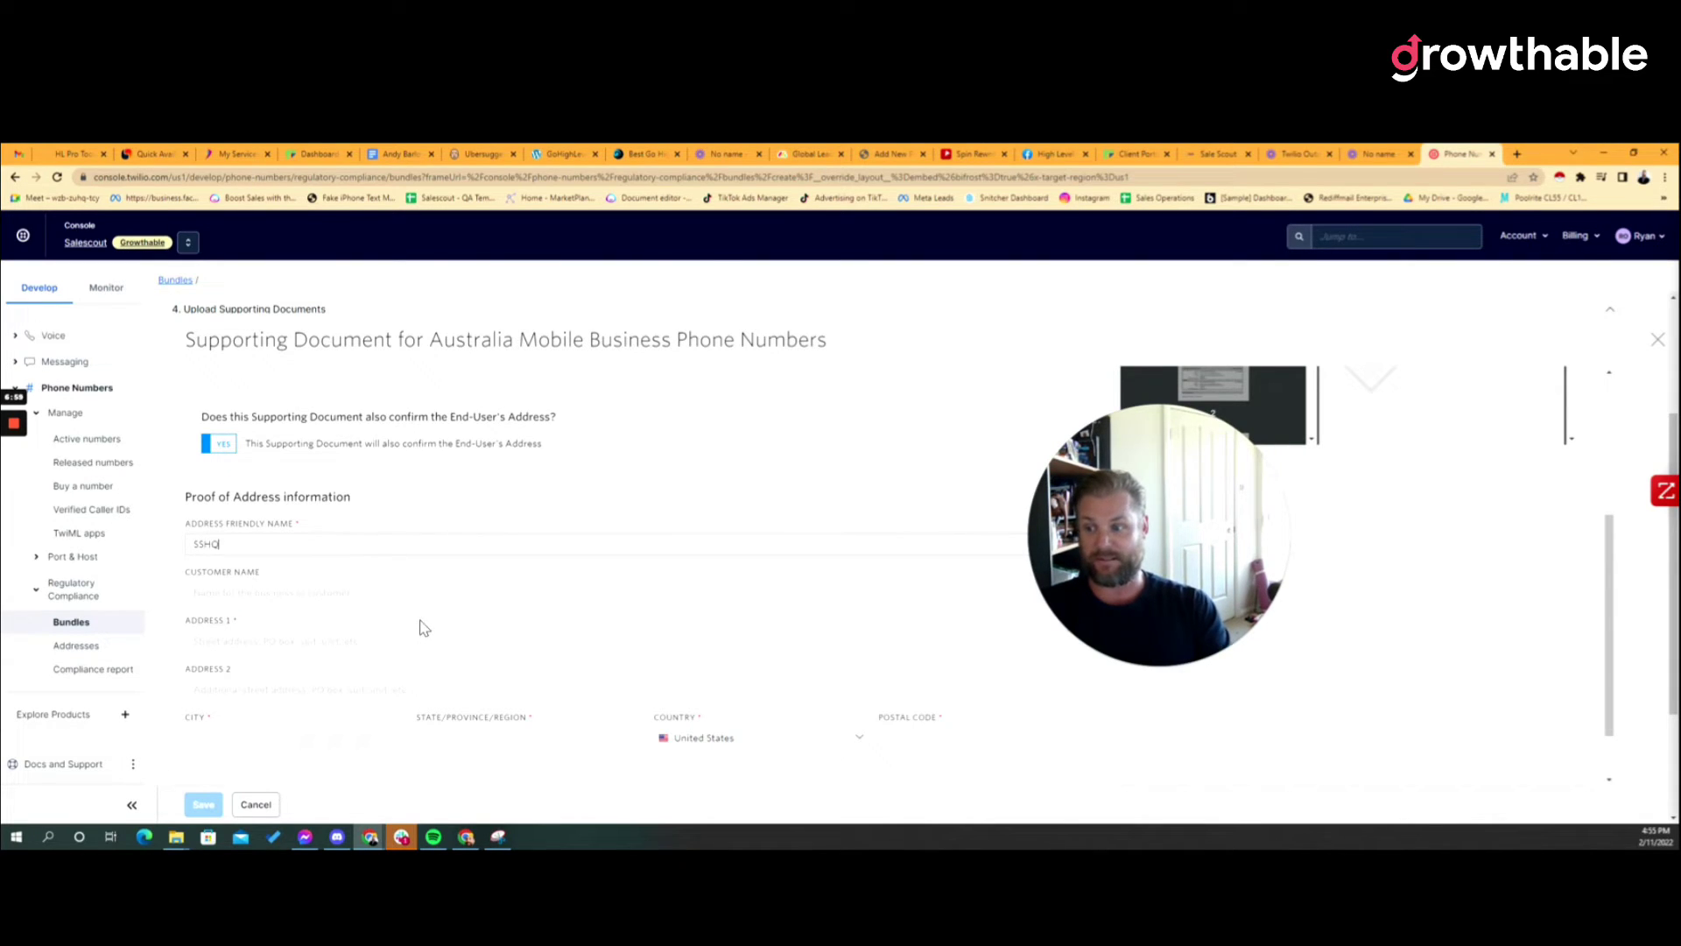
key(Tab)
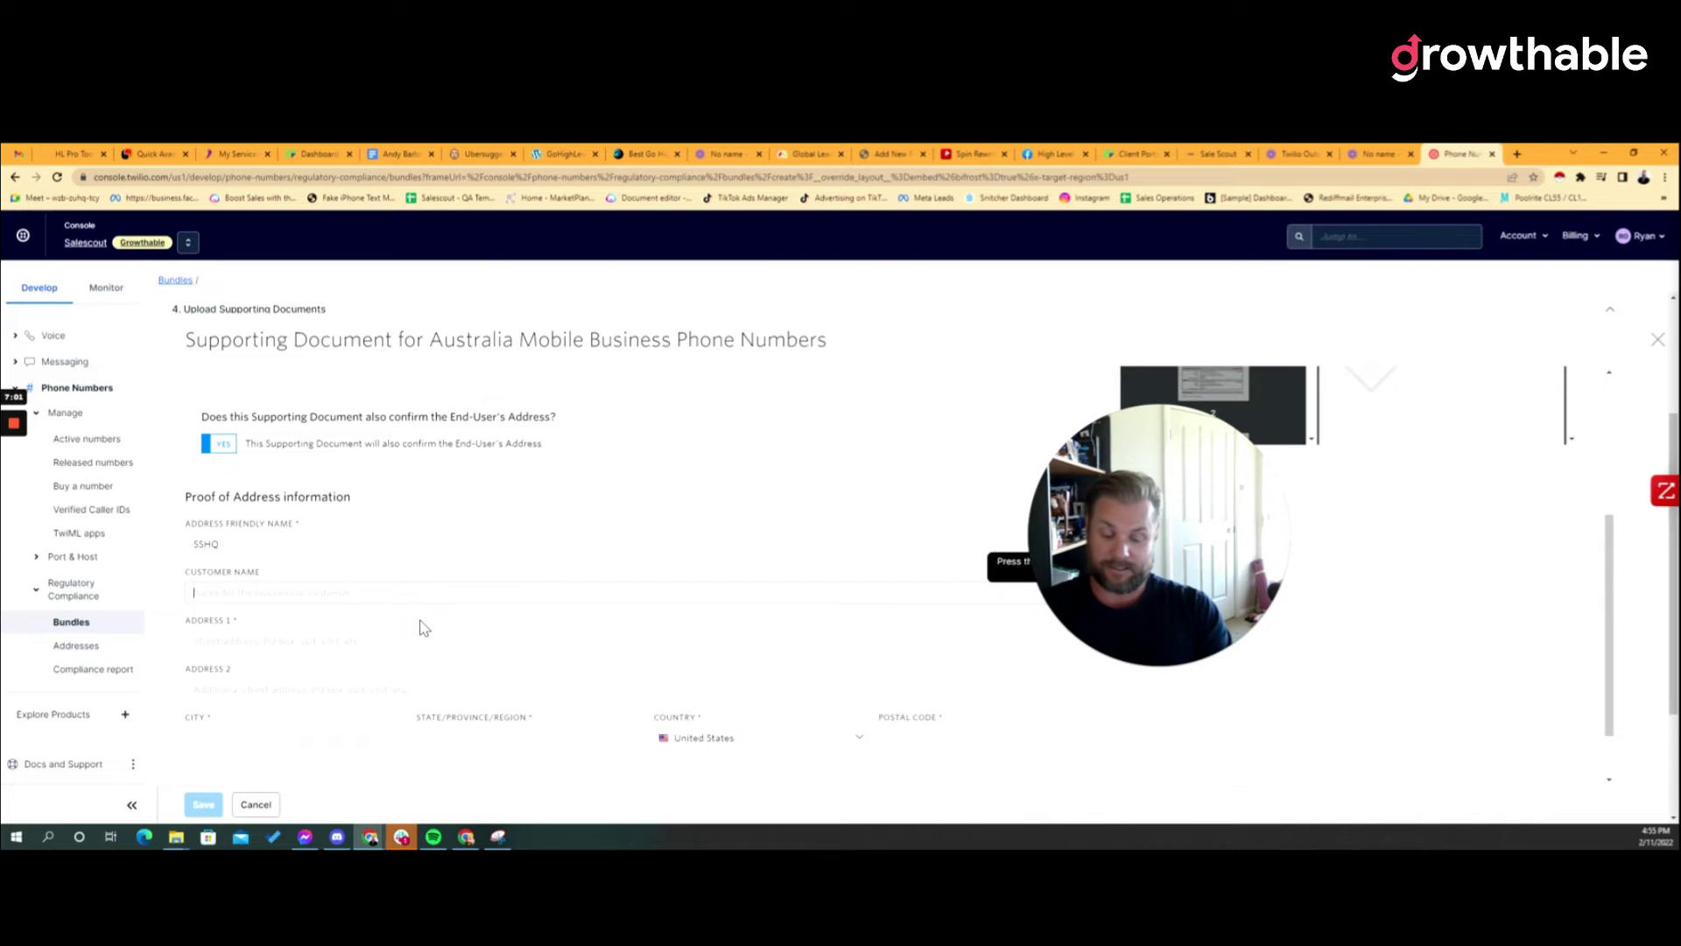
text(Growthable)
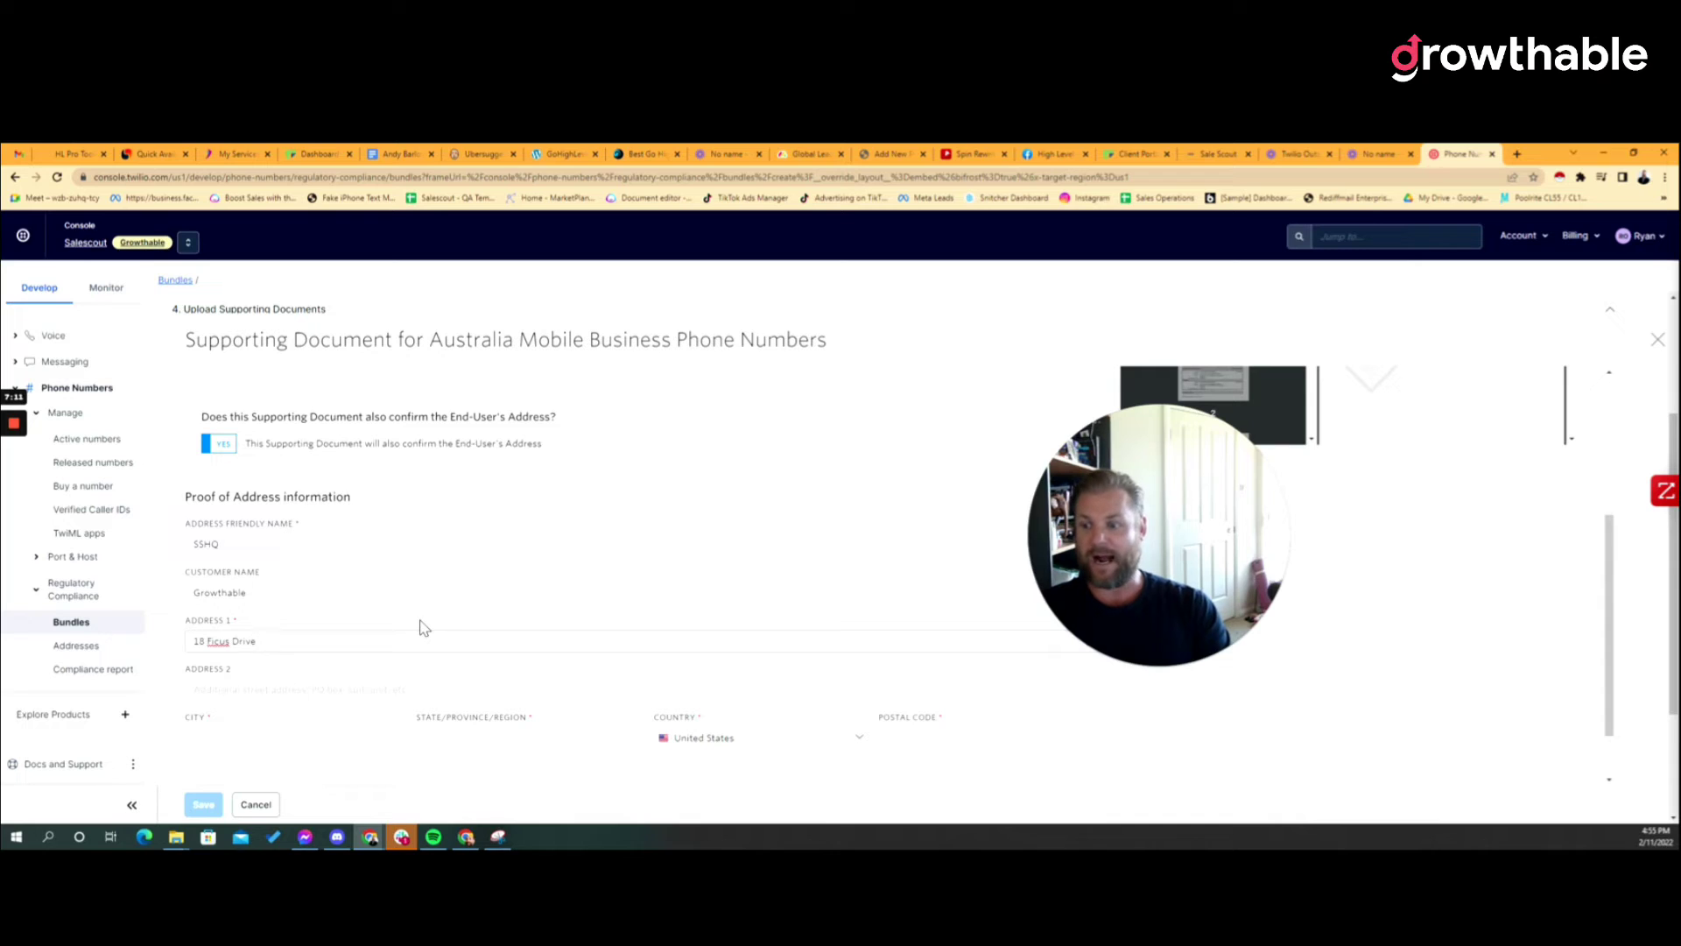
key(Tab)
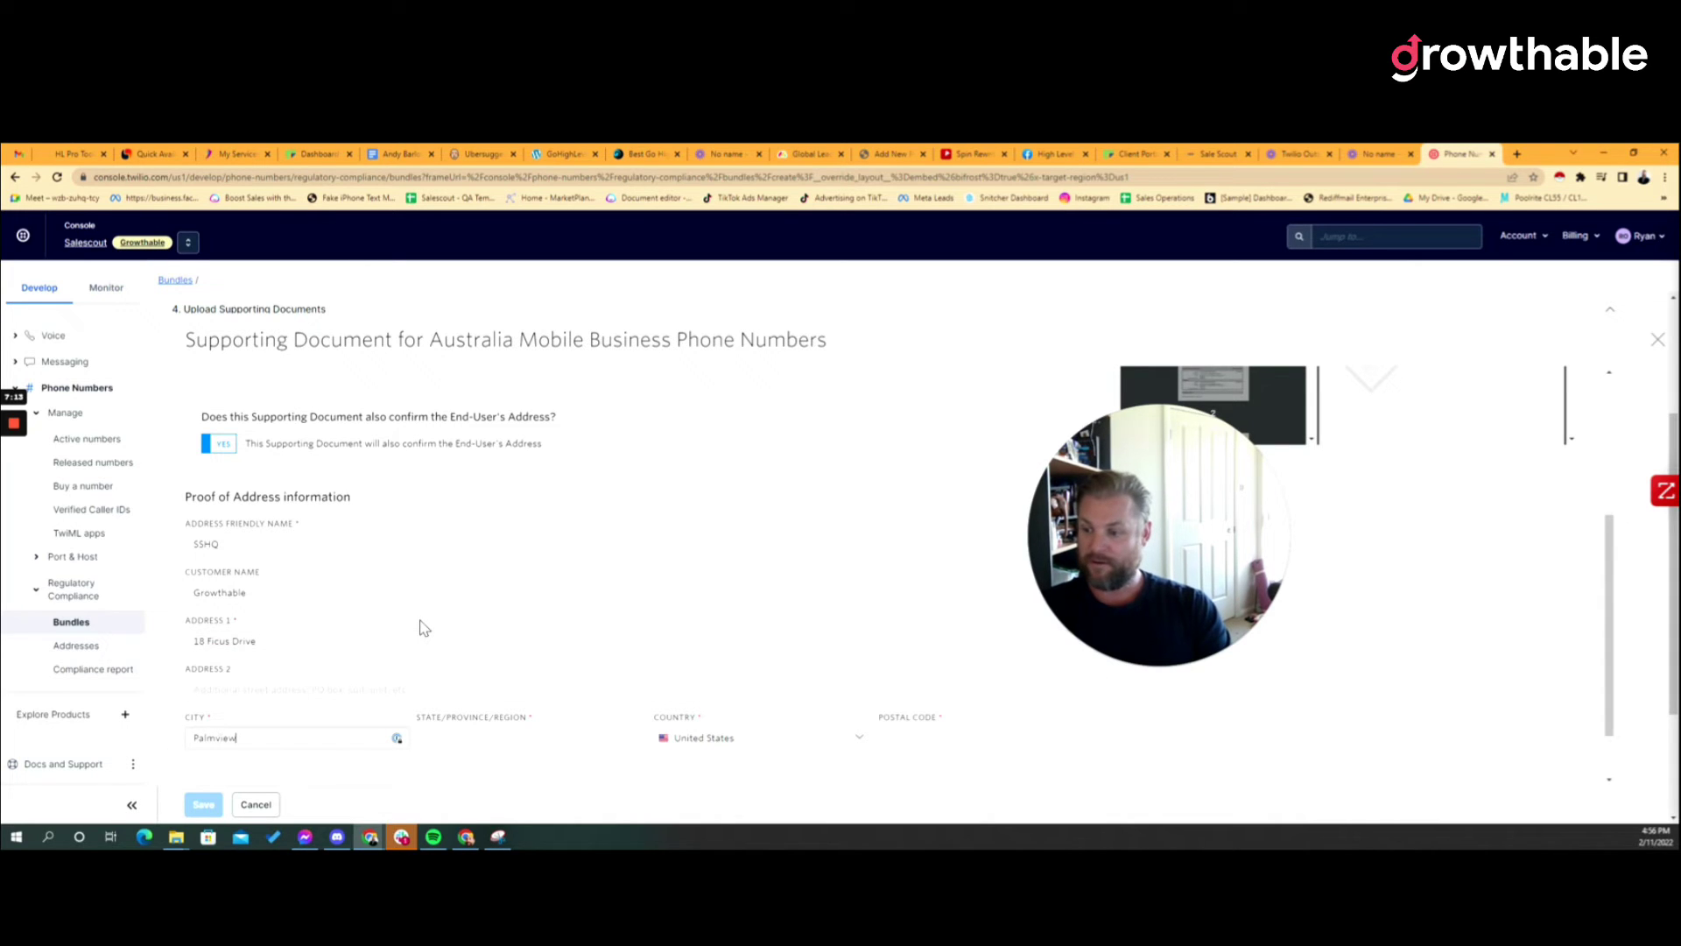
key(Tab)
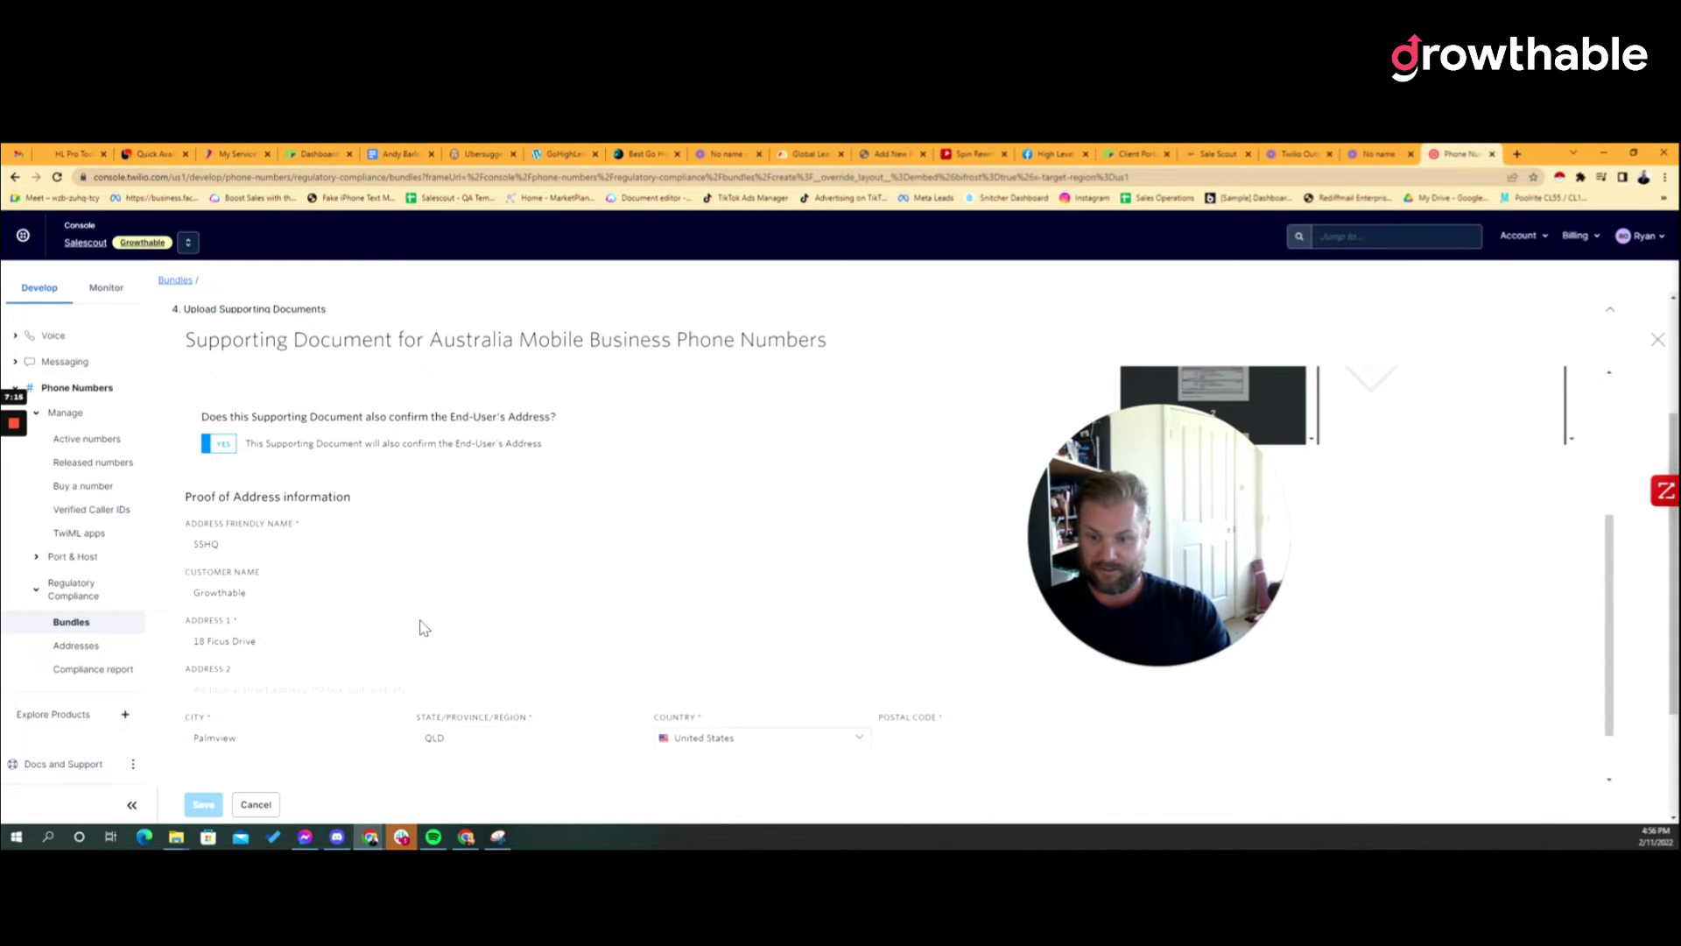
click(788, 740)
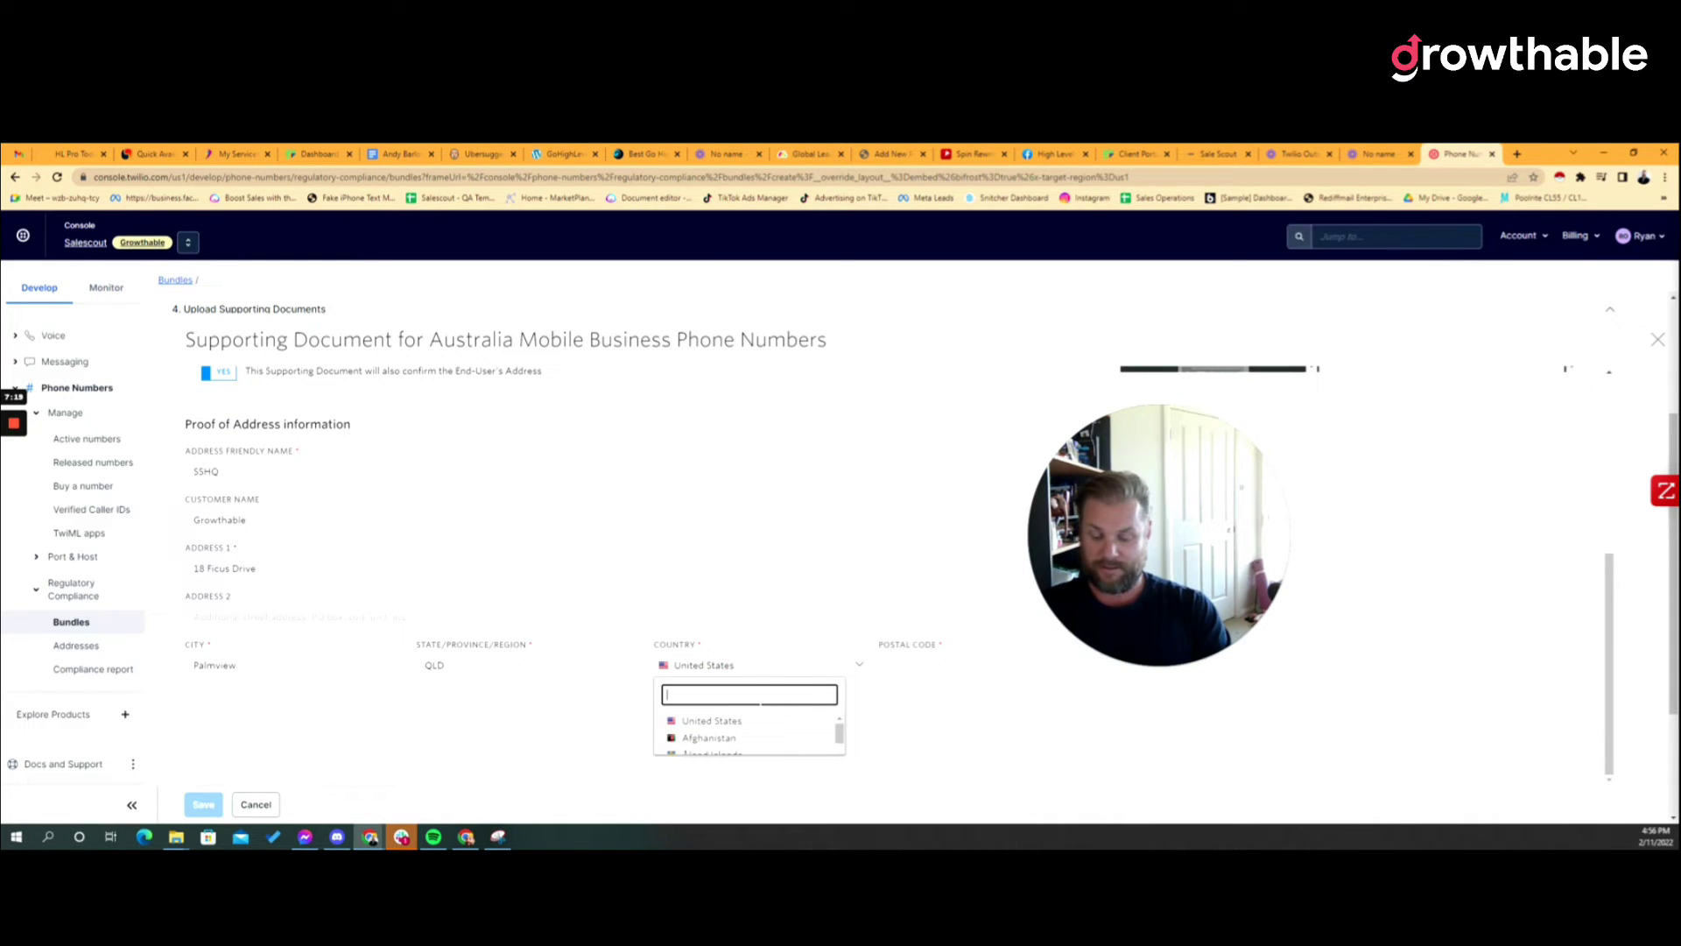
text(Austral)
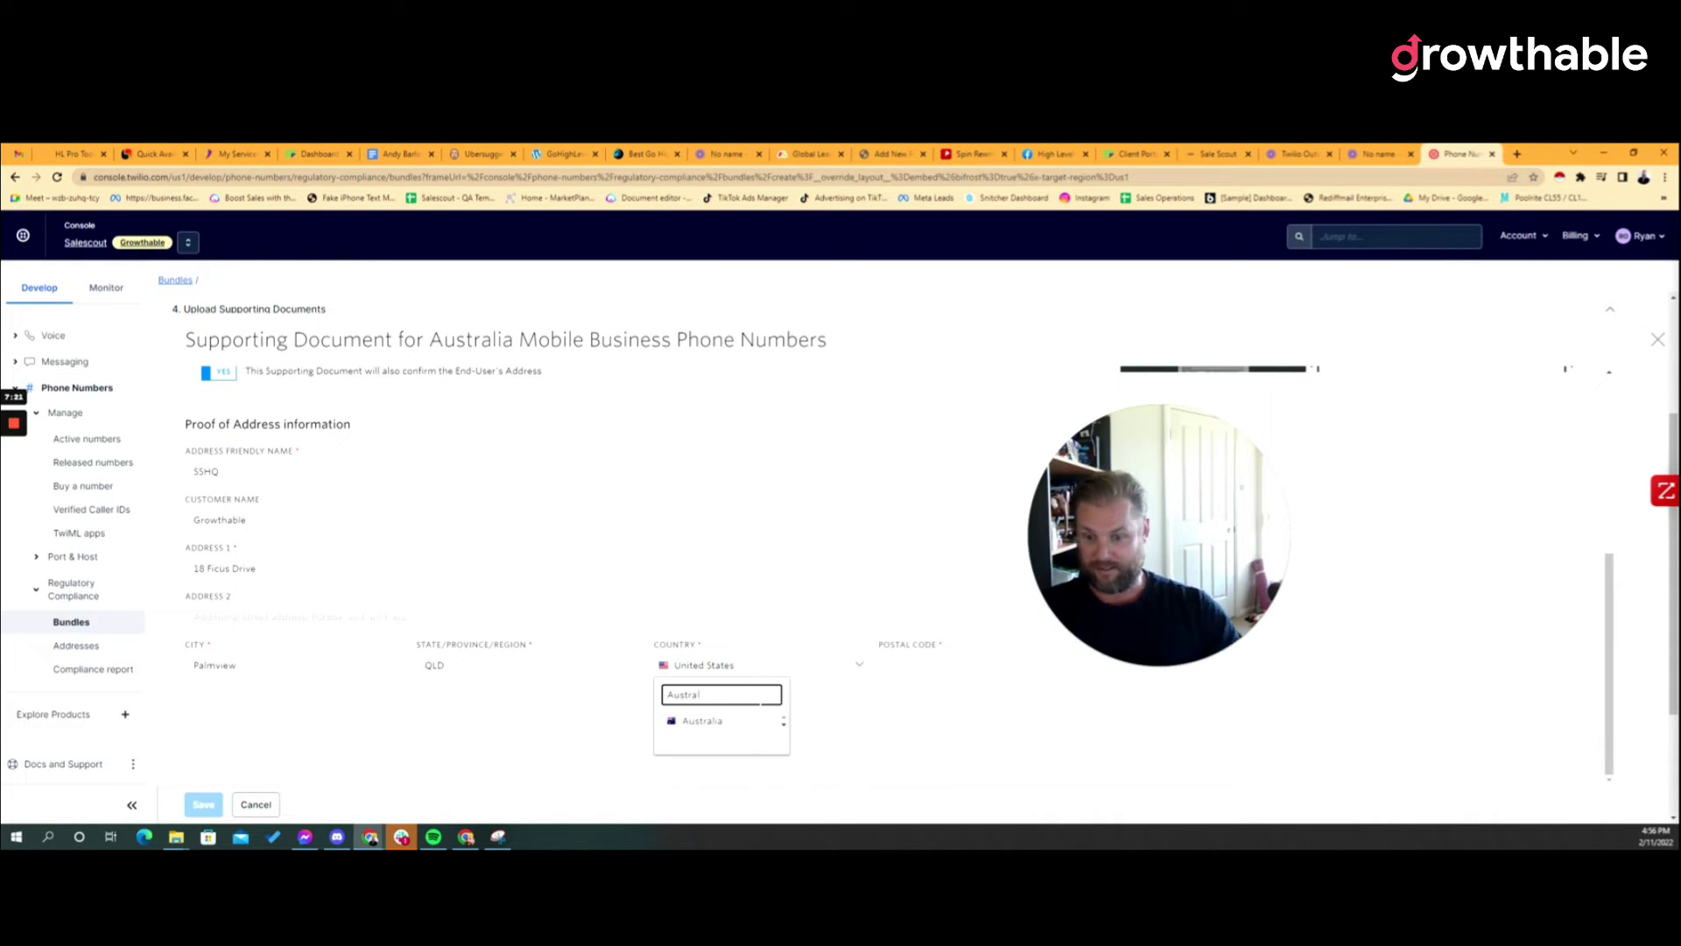
click(732, 721)
Enter postal code 4553, correcting the mistyped digits, and save the supporting document
click(988, 659)
text(20)
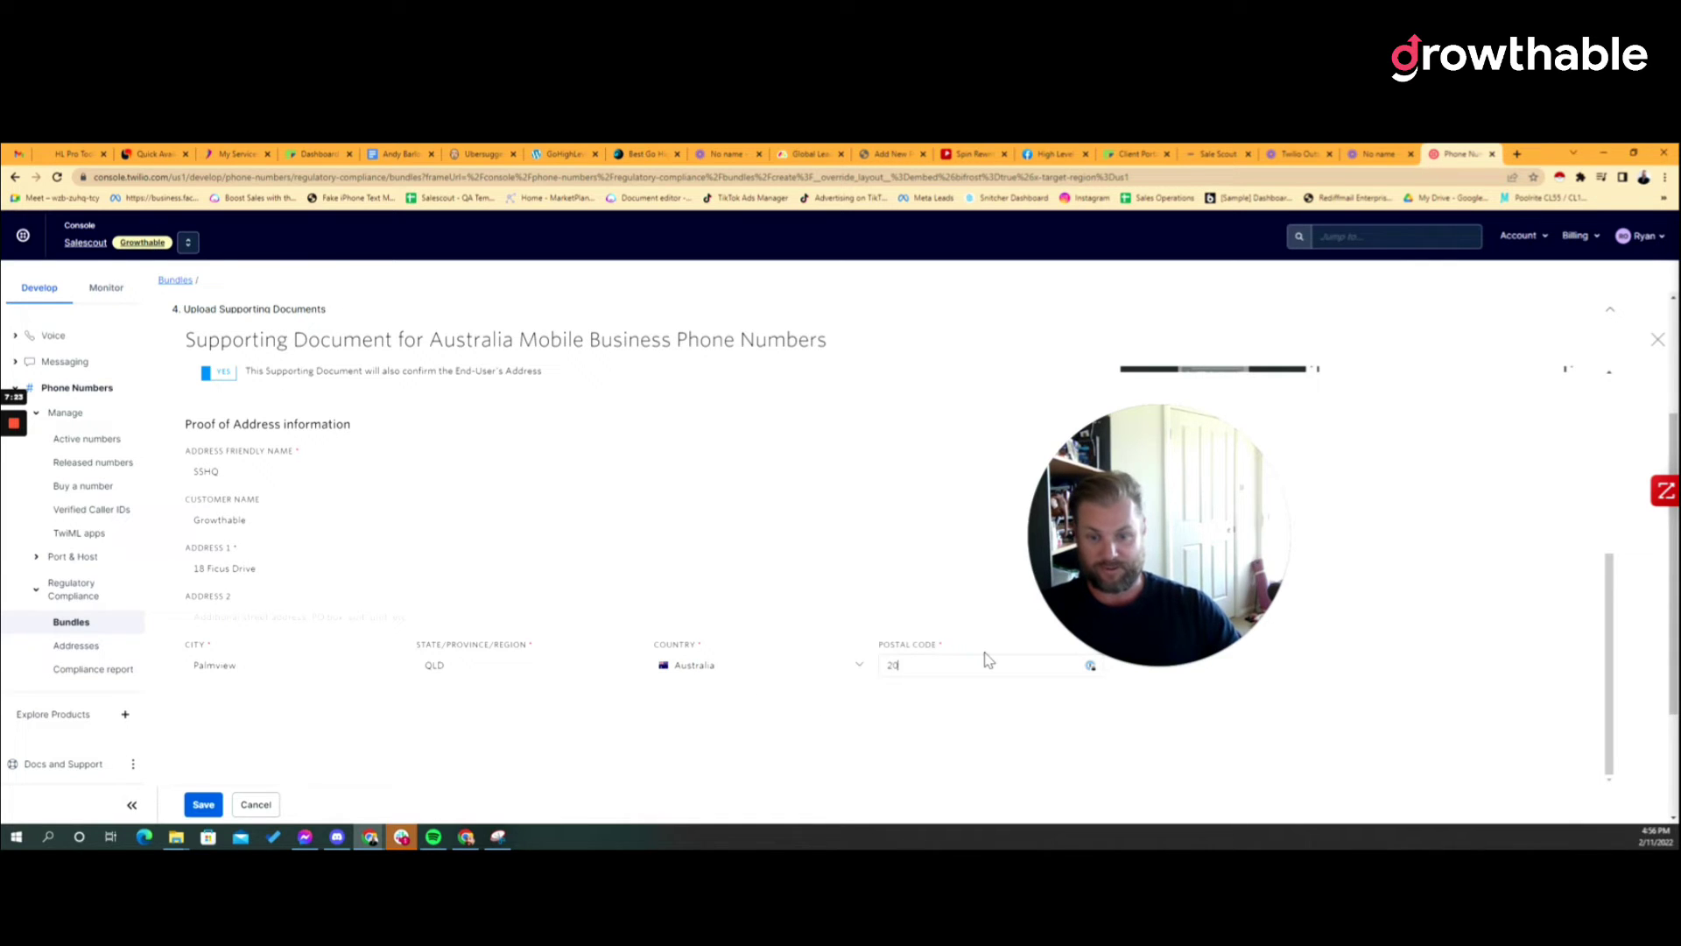
text(1)
key(shift+Left)
text(4153)
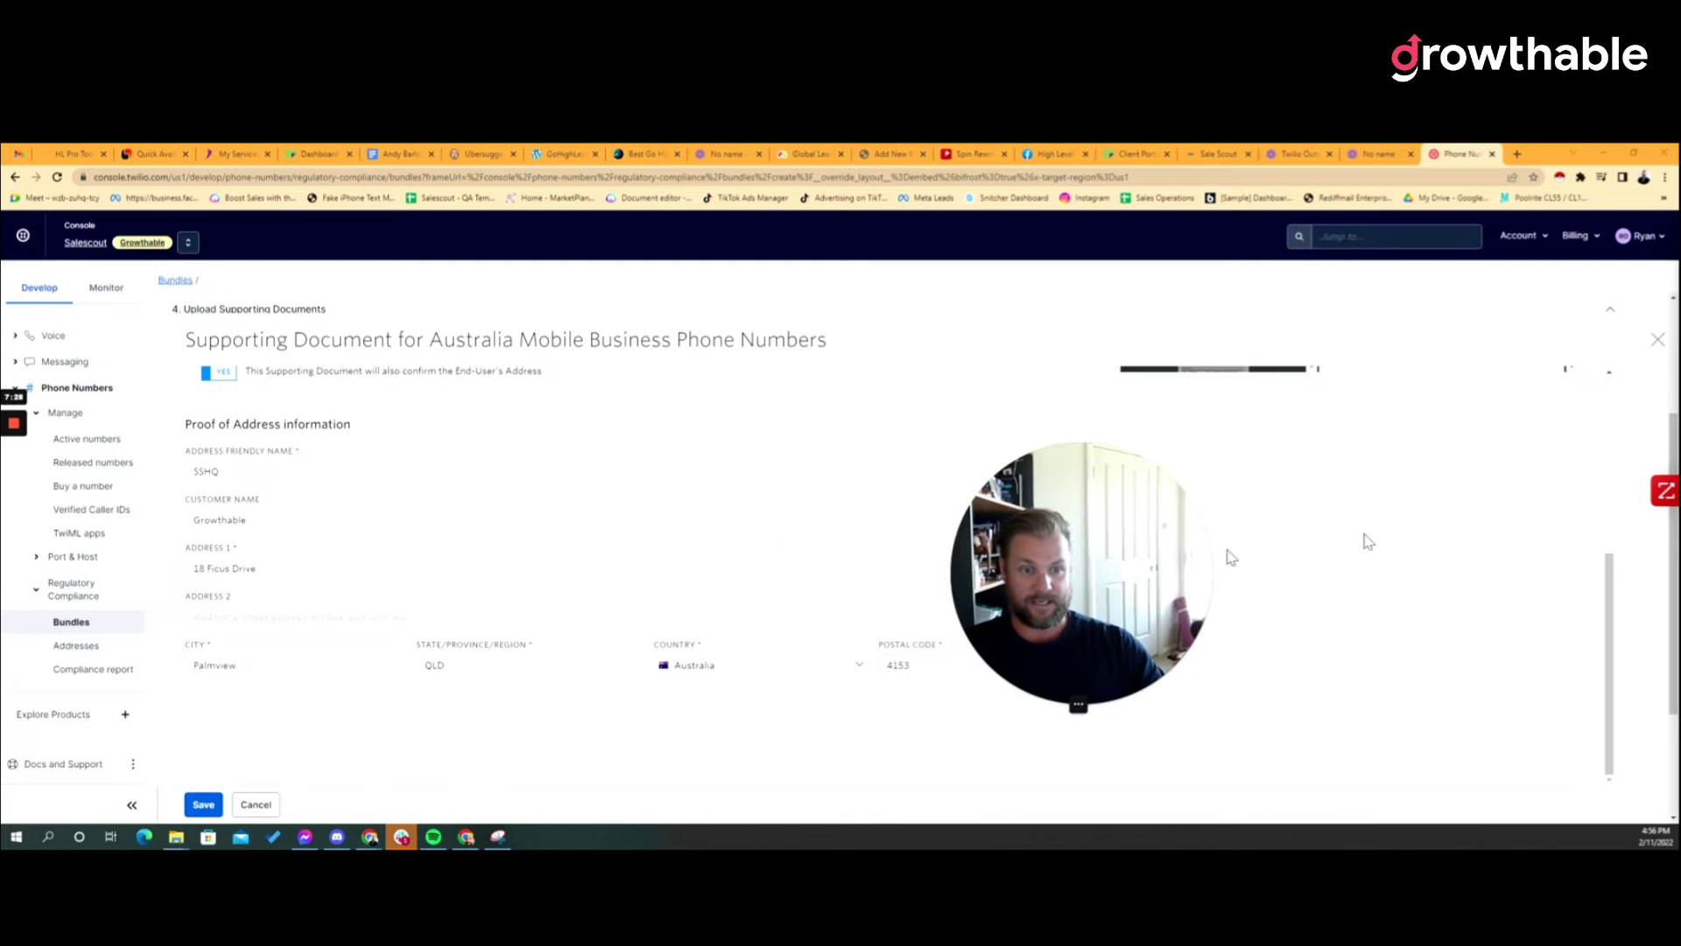
scroll(1362, 536, up, 4)
scroll(1441, 560, down, 5)
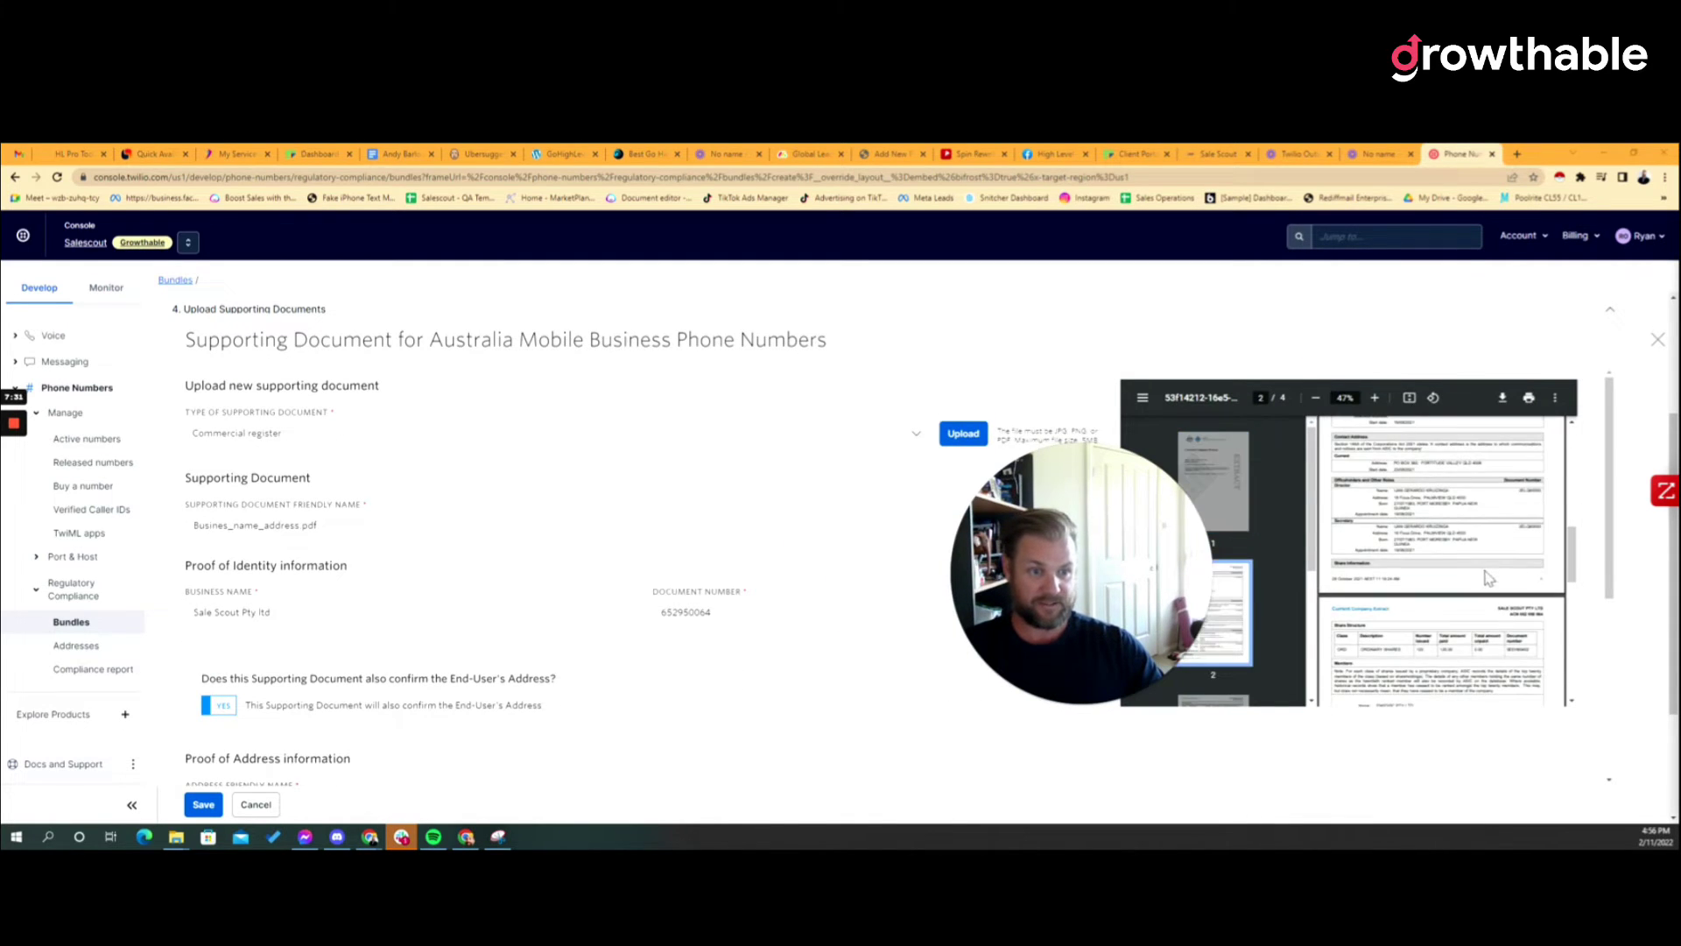
scroll(845, 675, down, 3)
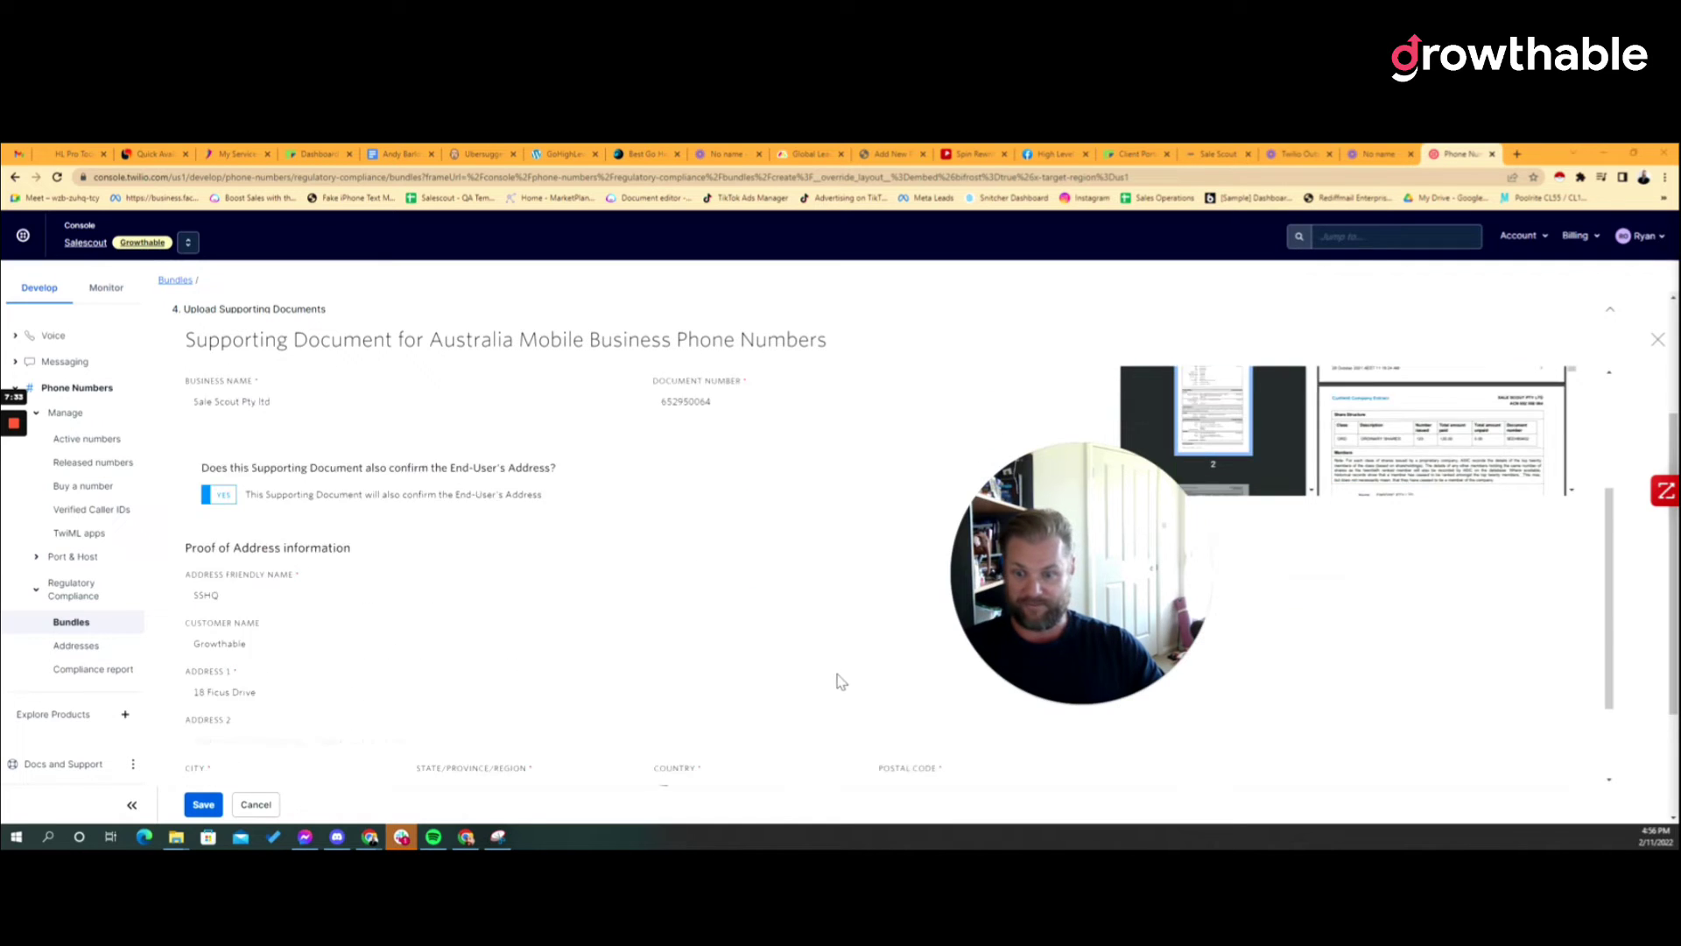
drag(913, 738, 887, 738)
text(4553)
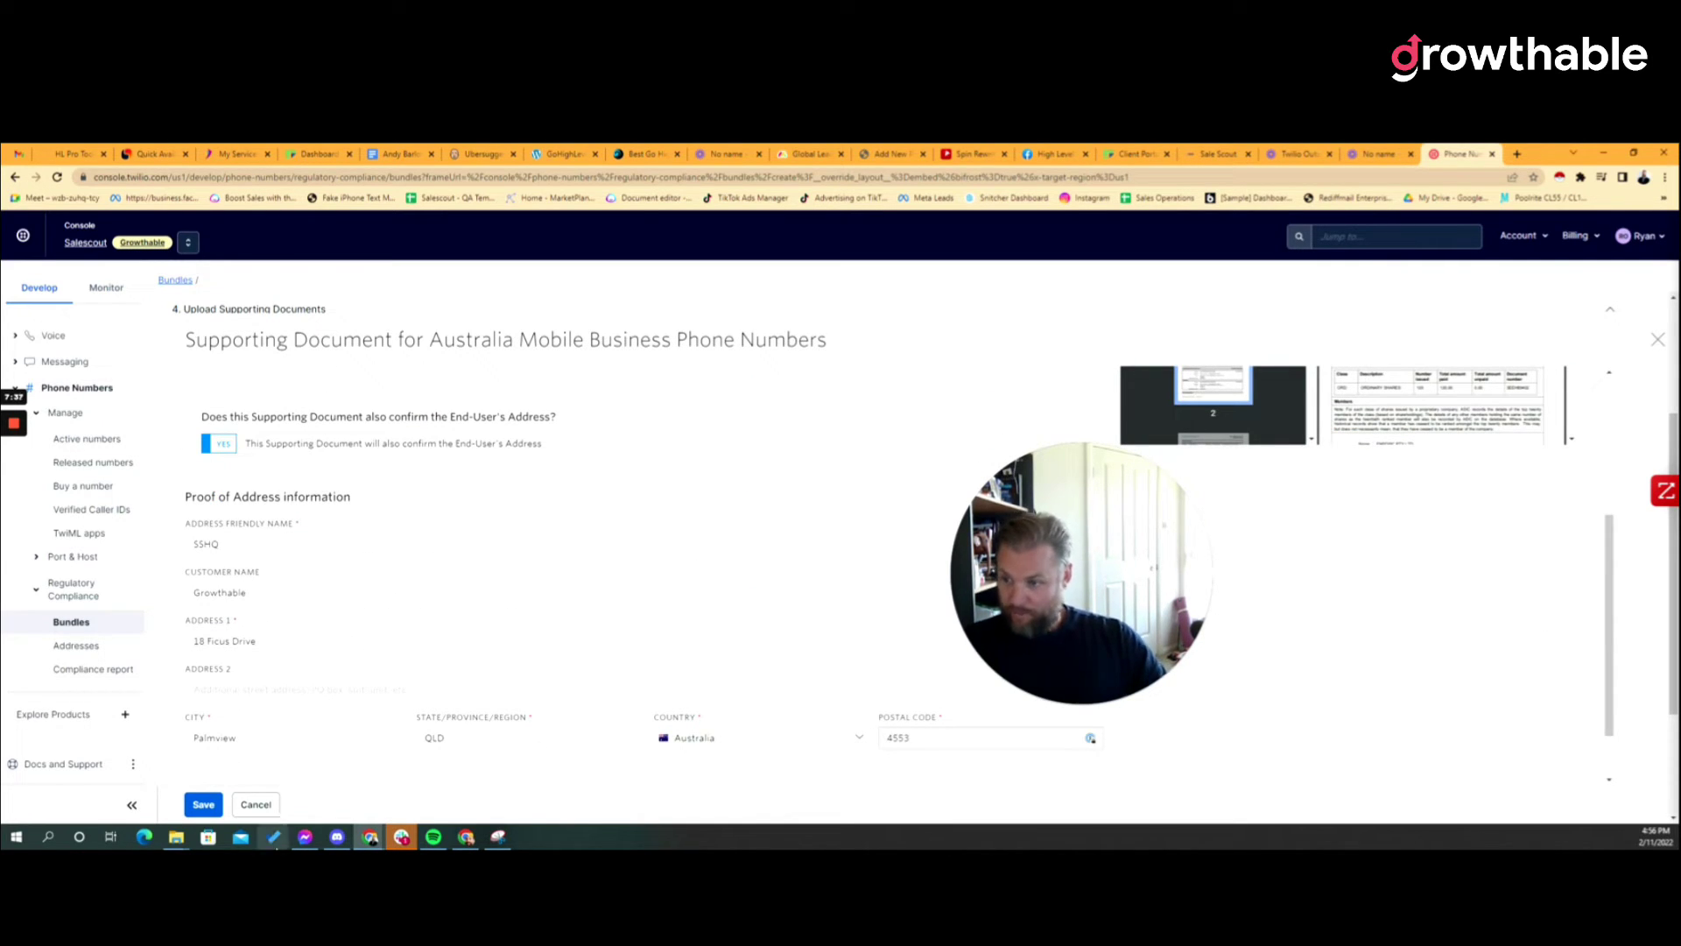
scroll(200, 810, down, 1)
click(199, 807)
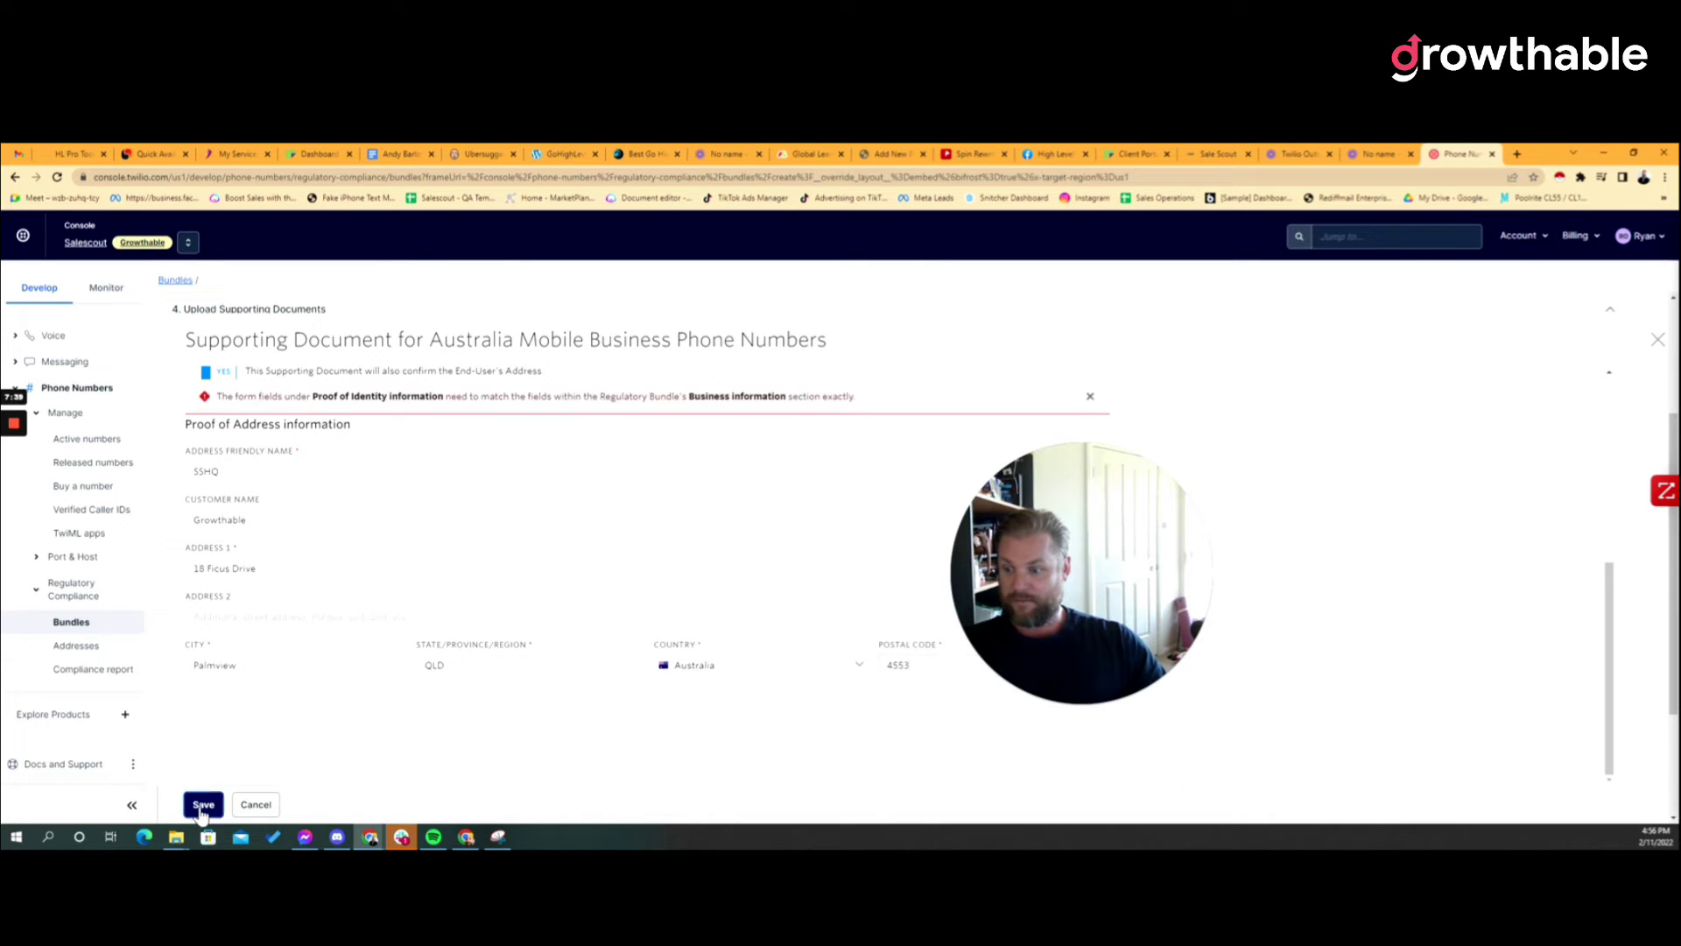
Correct the business name to 'Sale Scout Pty Ltd' and save again
scroll(606, 650, up, 4)
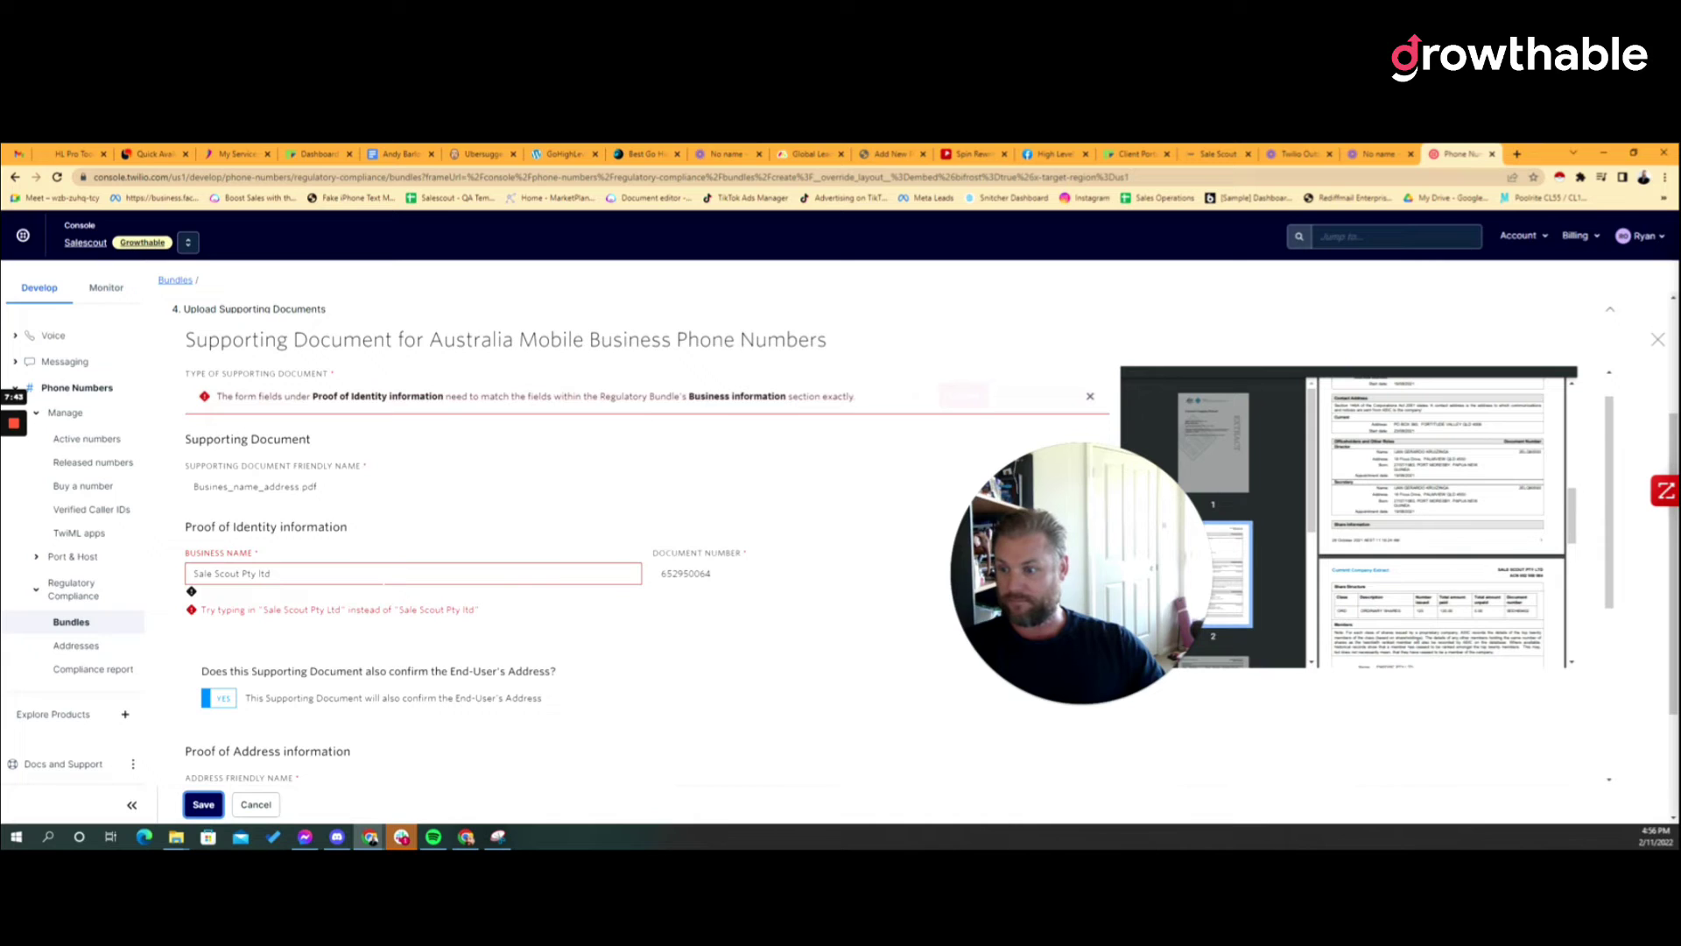
double_click(261, 574)
text(Ltd)
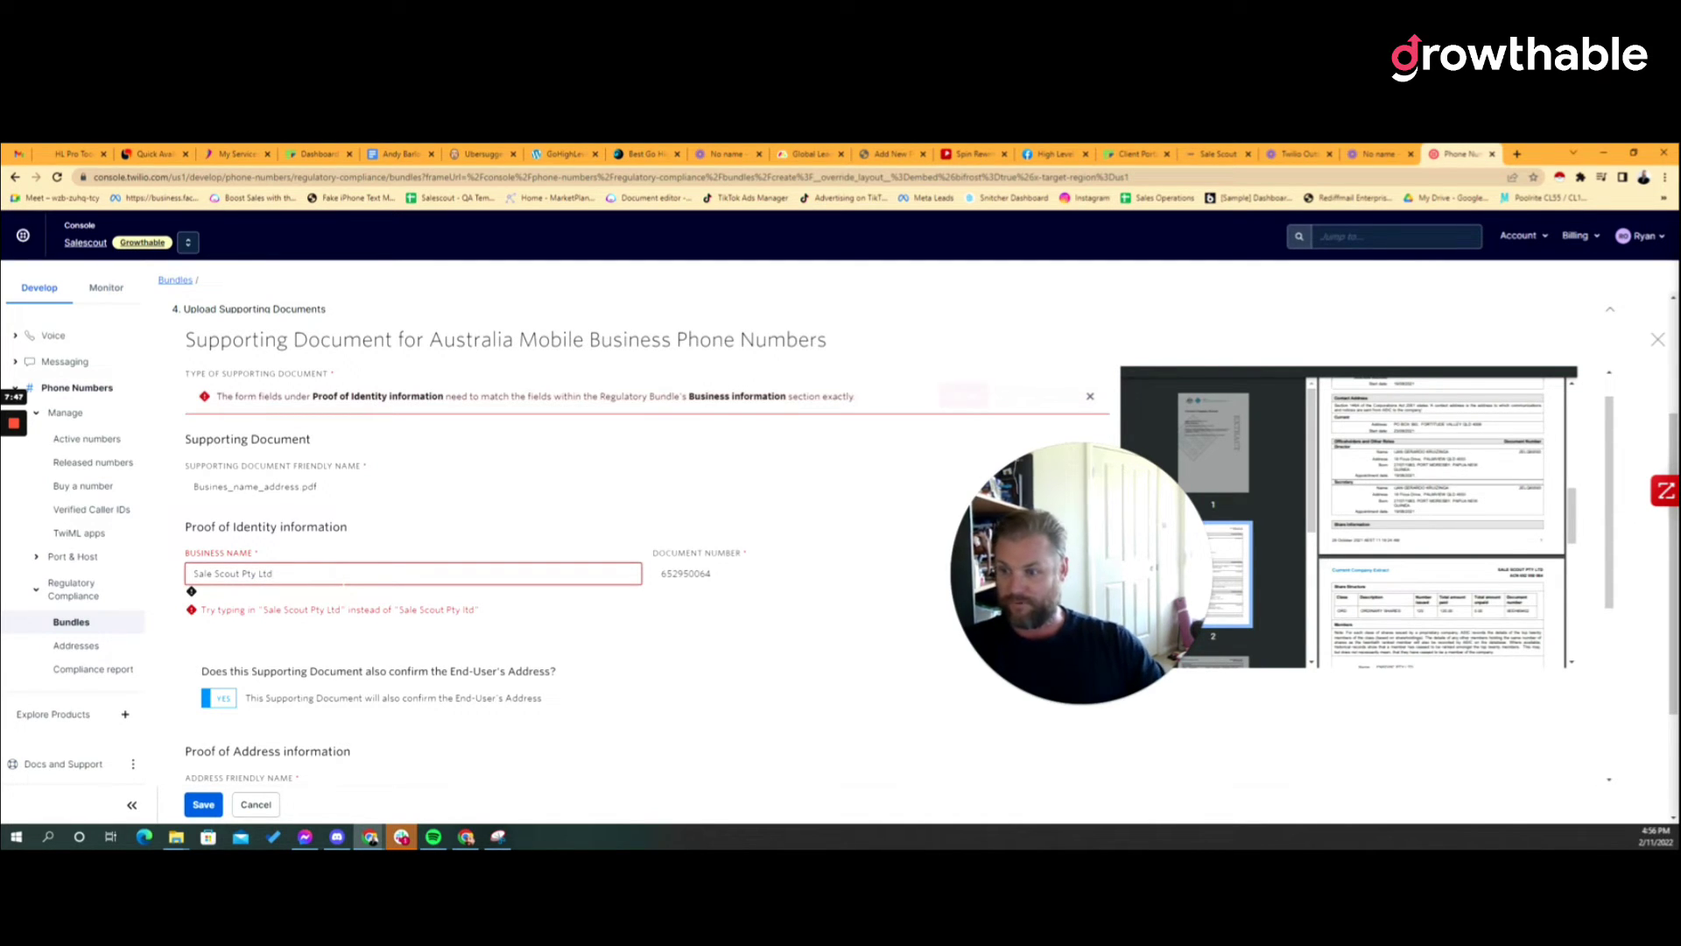
scroll(329, 648, down, 4)
click(210, 804)
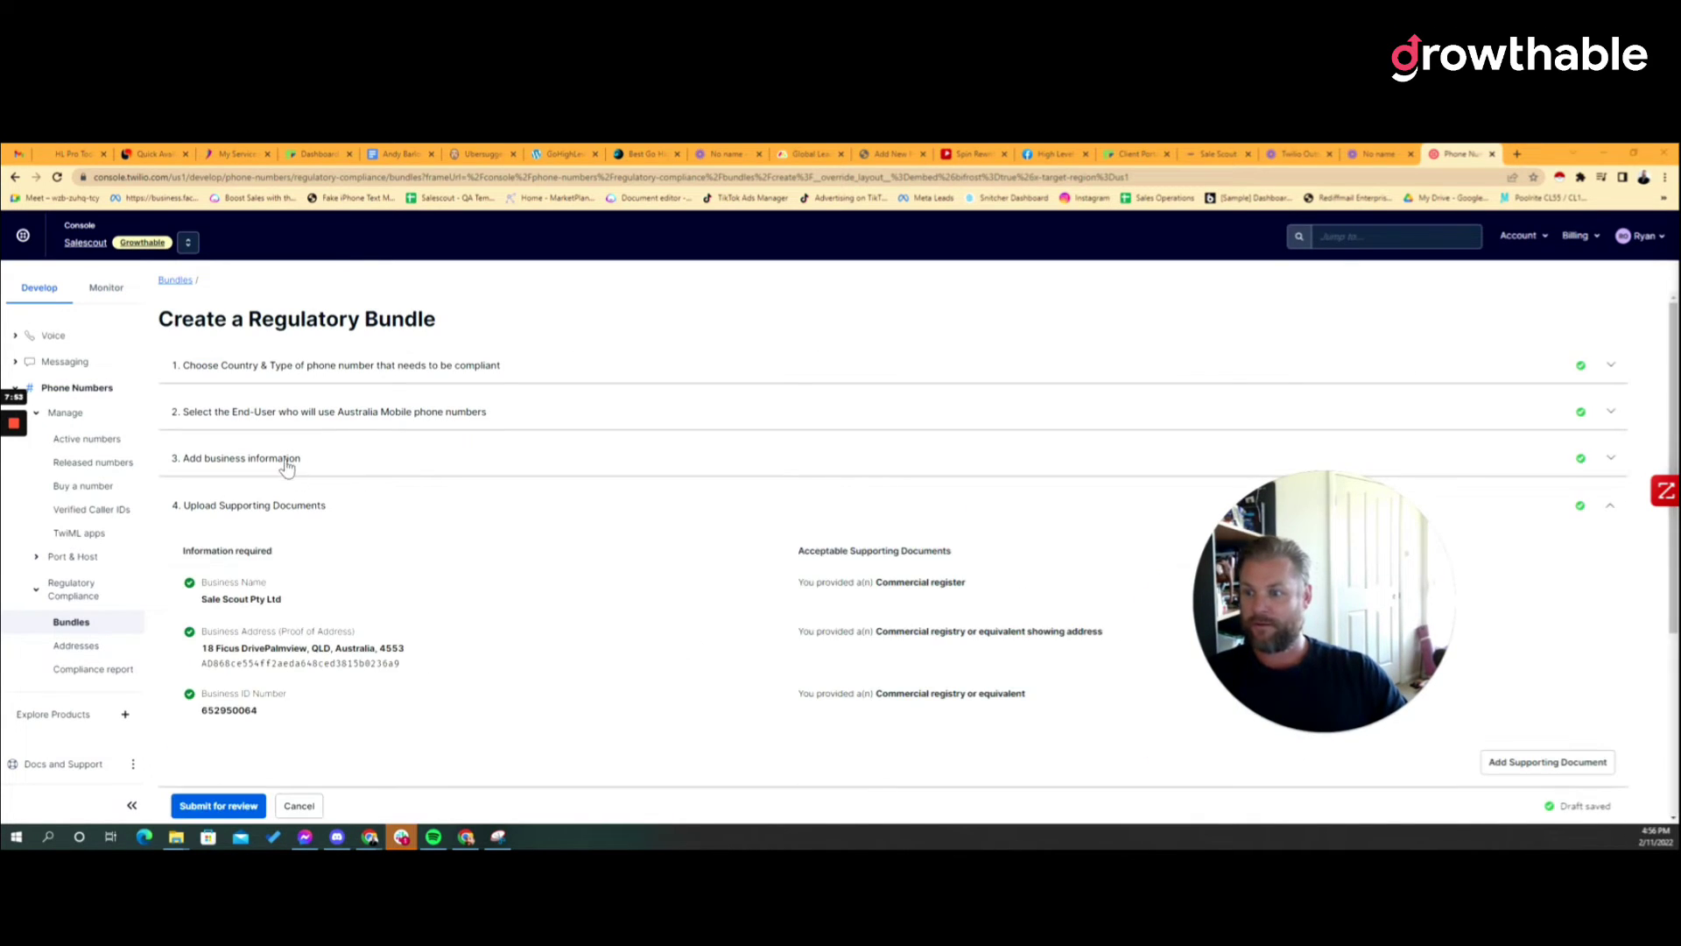
Submit the Australia Mobile bundle for review, agree to the acknowledgement, then check Gmail
click(218, 804)
click(1070, 569)
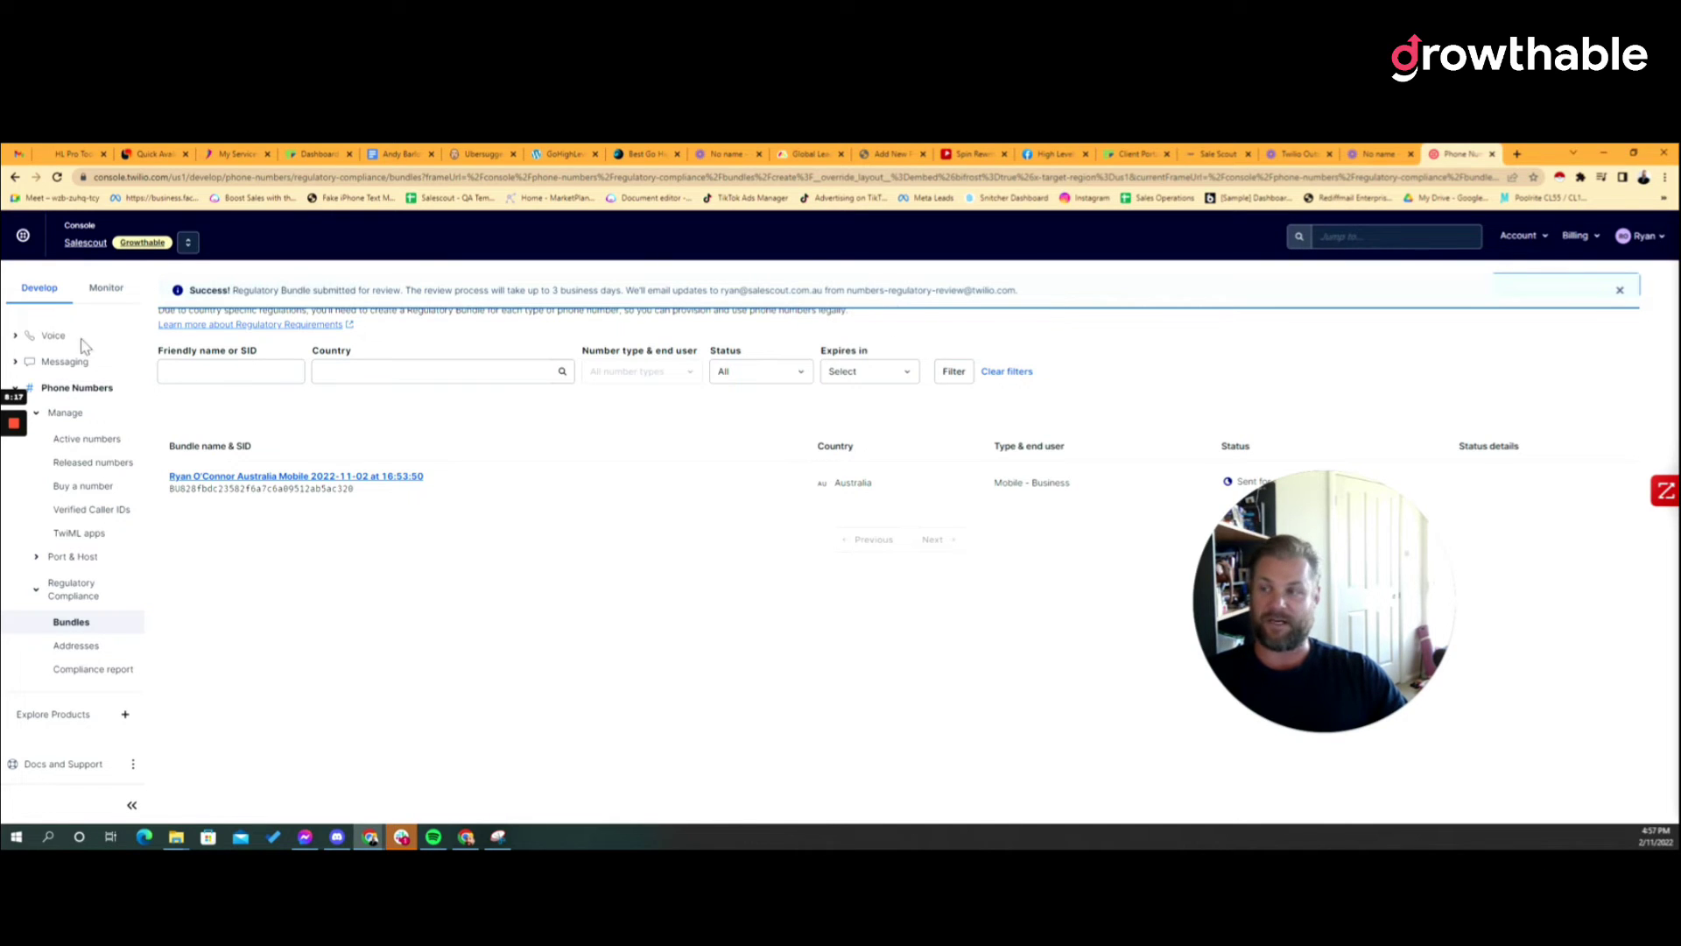
click(20, 155)
click(375, 330)
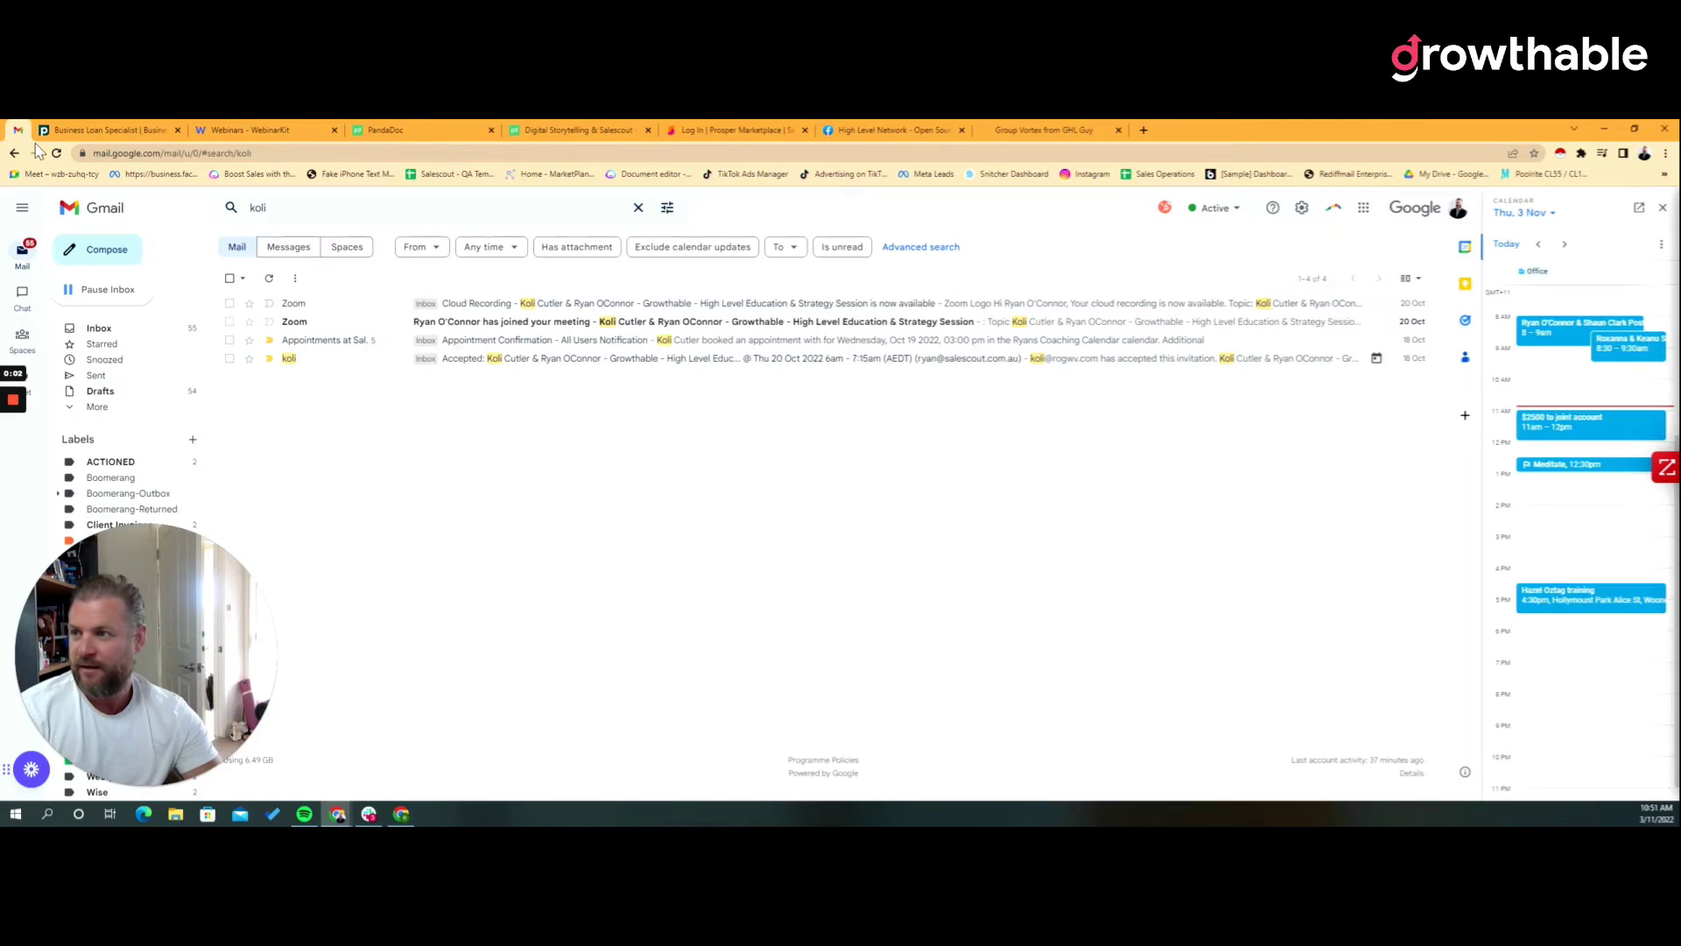
Clear the Gmail search and open the bundle's Pending Review status email
click(99, 328)
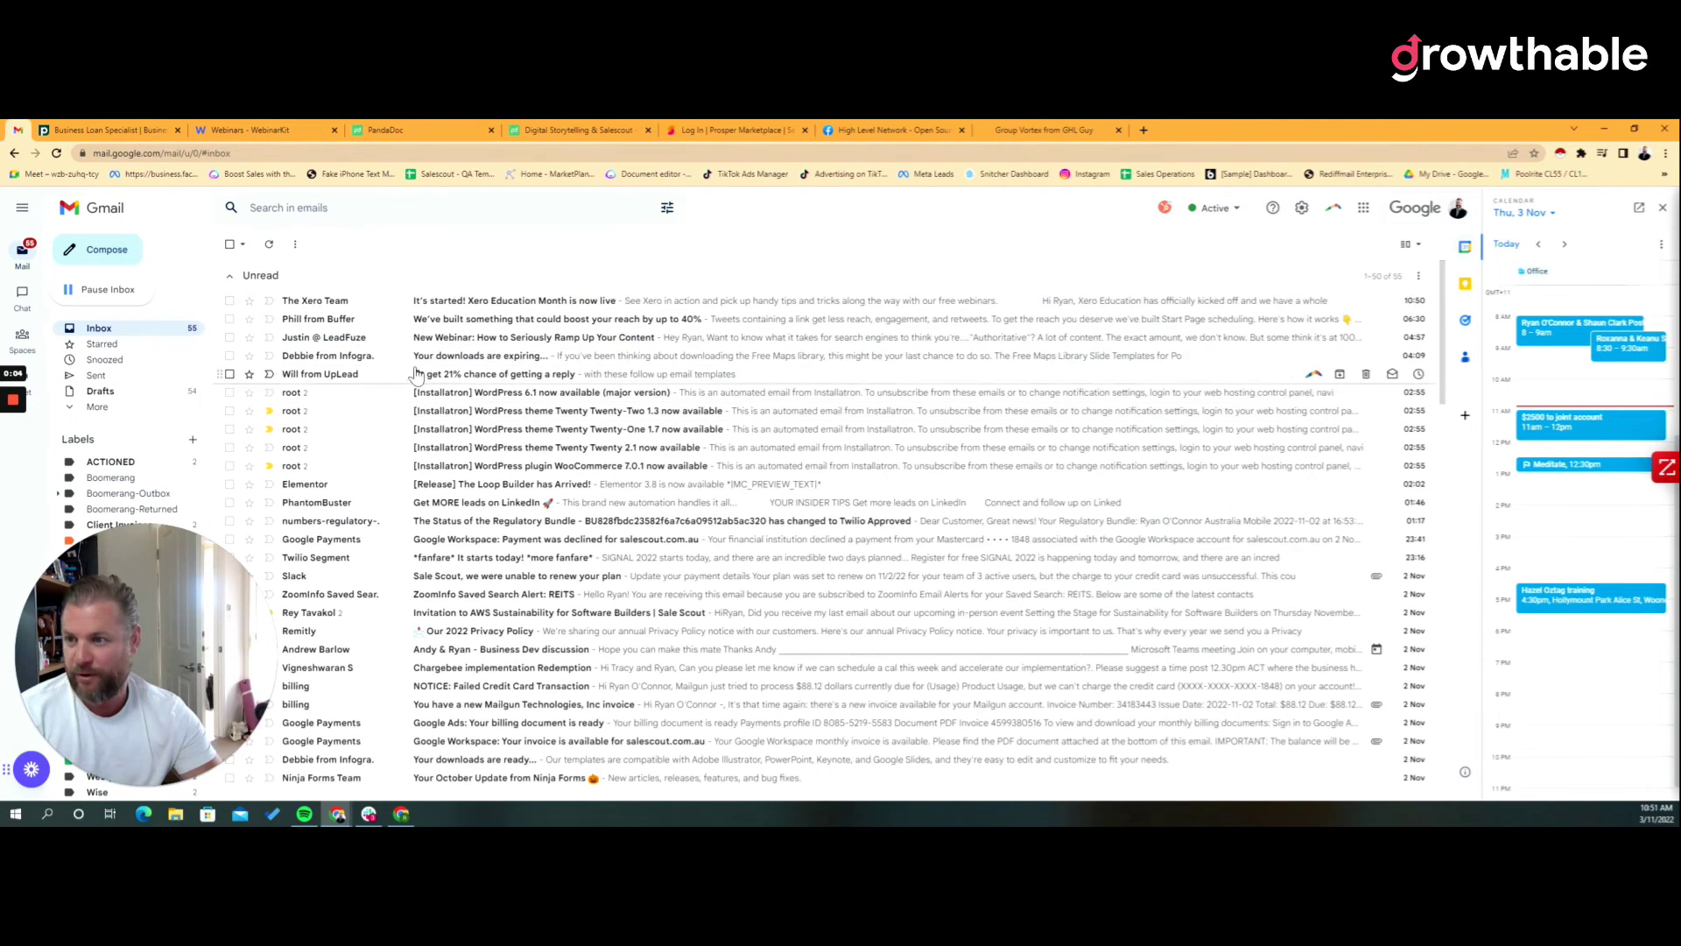
scroll(435, 392, down, 10)
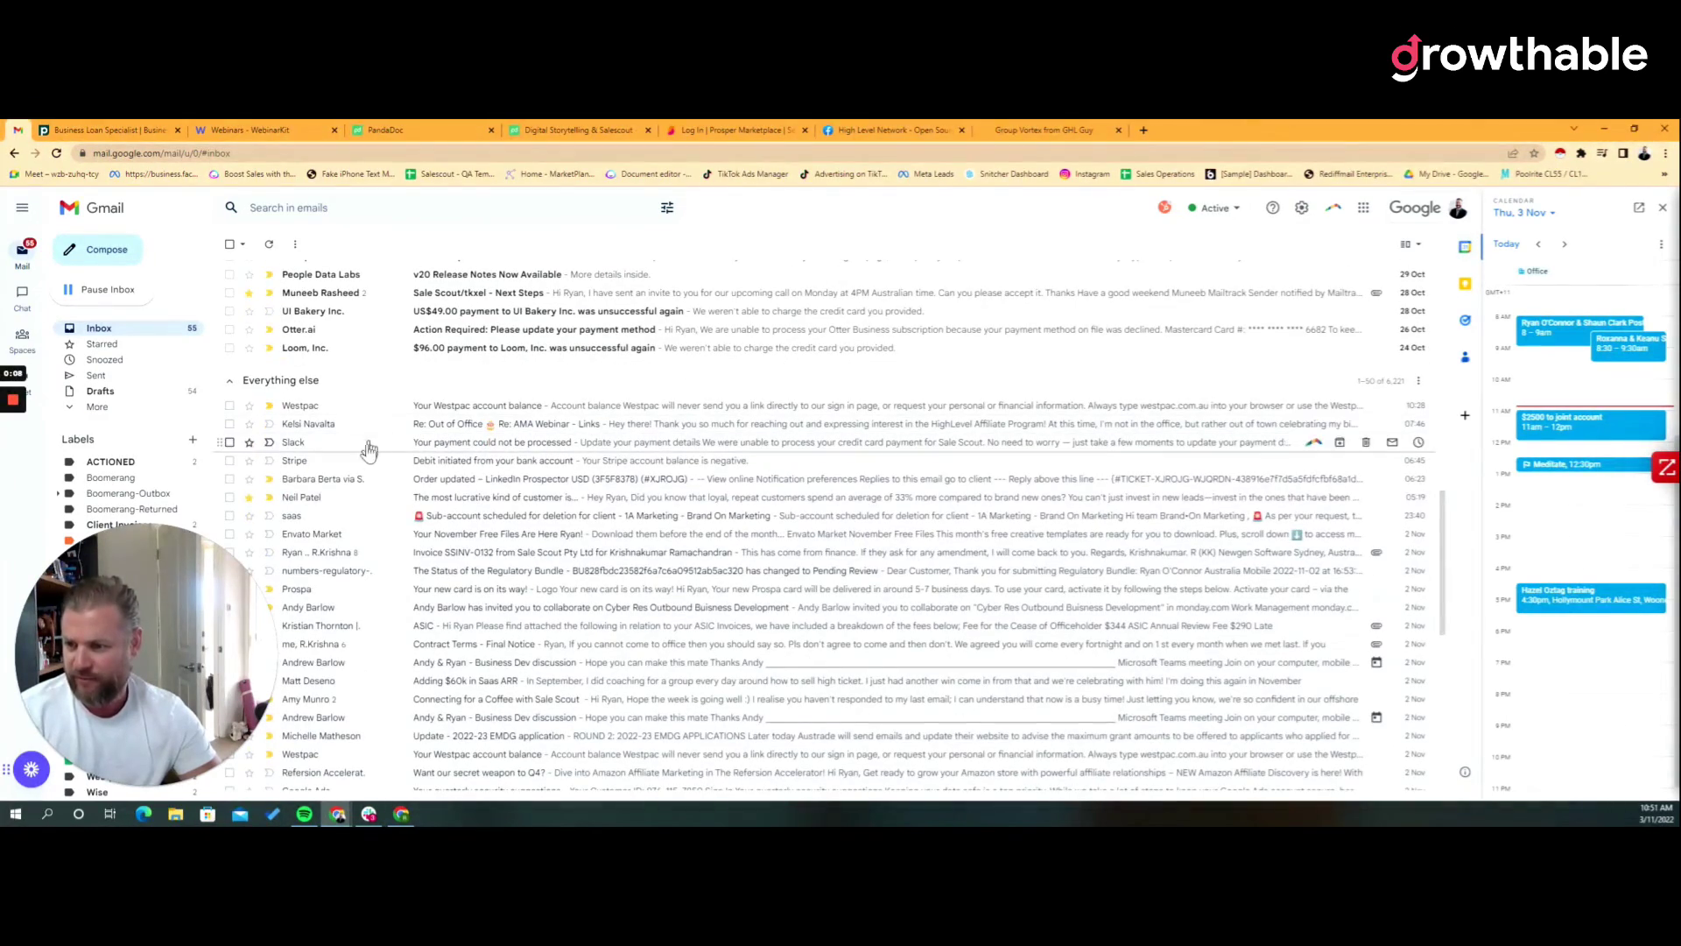
scroll(395, 517, down, 3)
scroll(429, 536, up, 2)
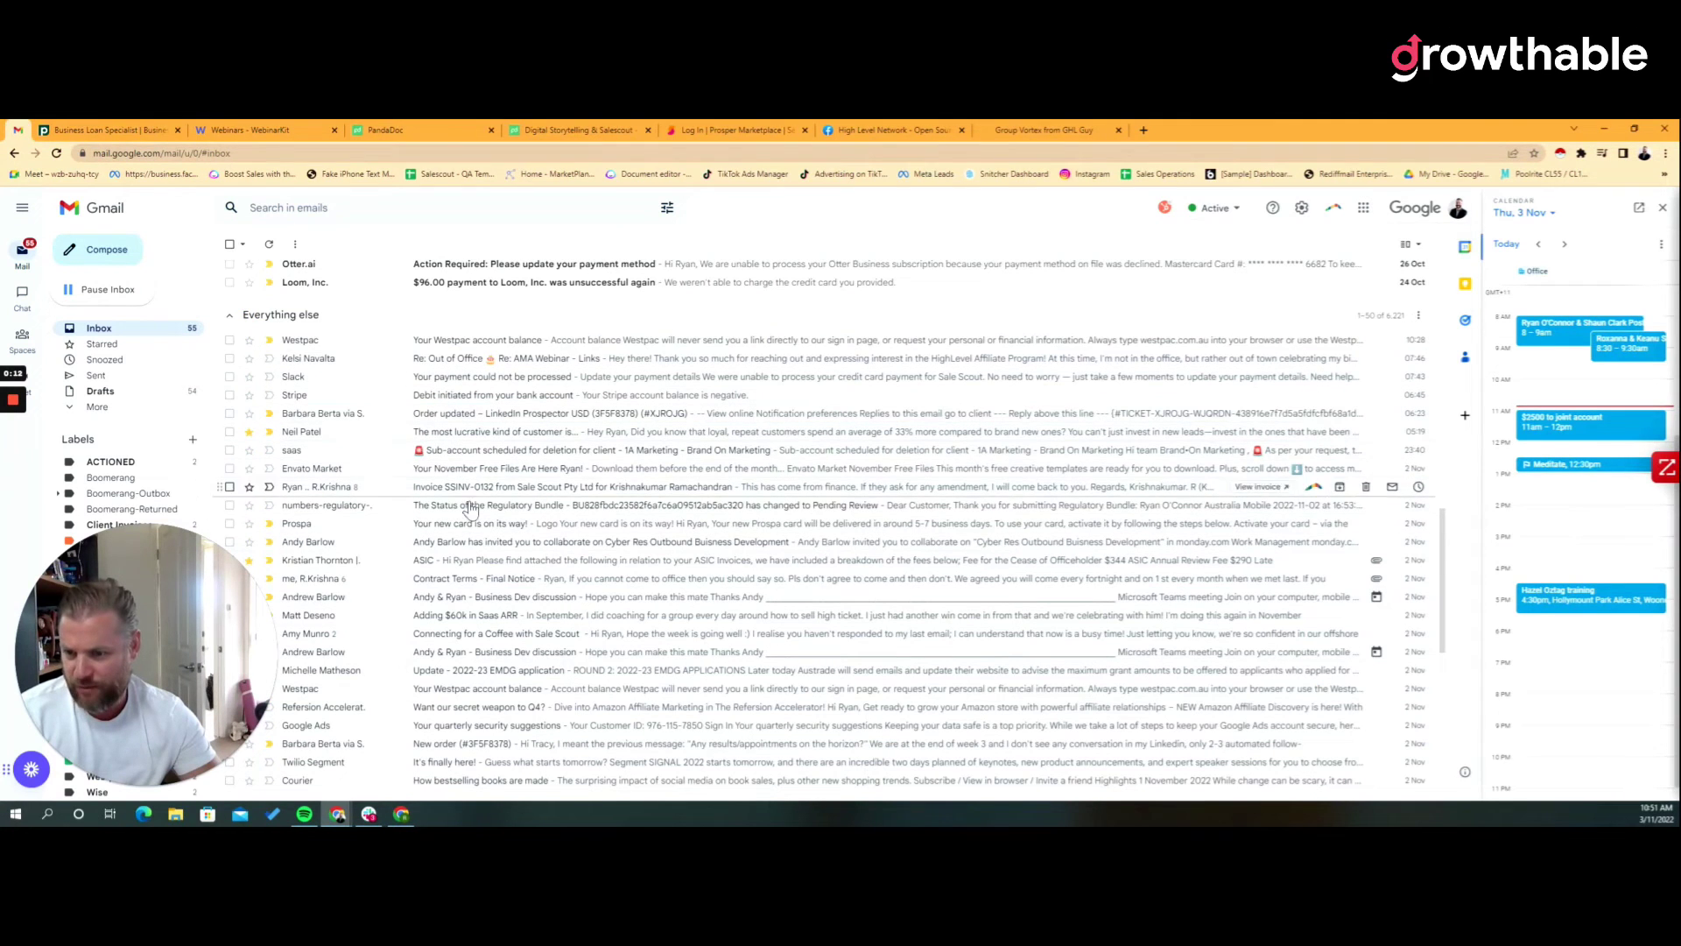
click(486, 506)
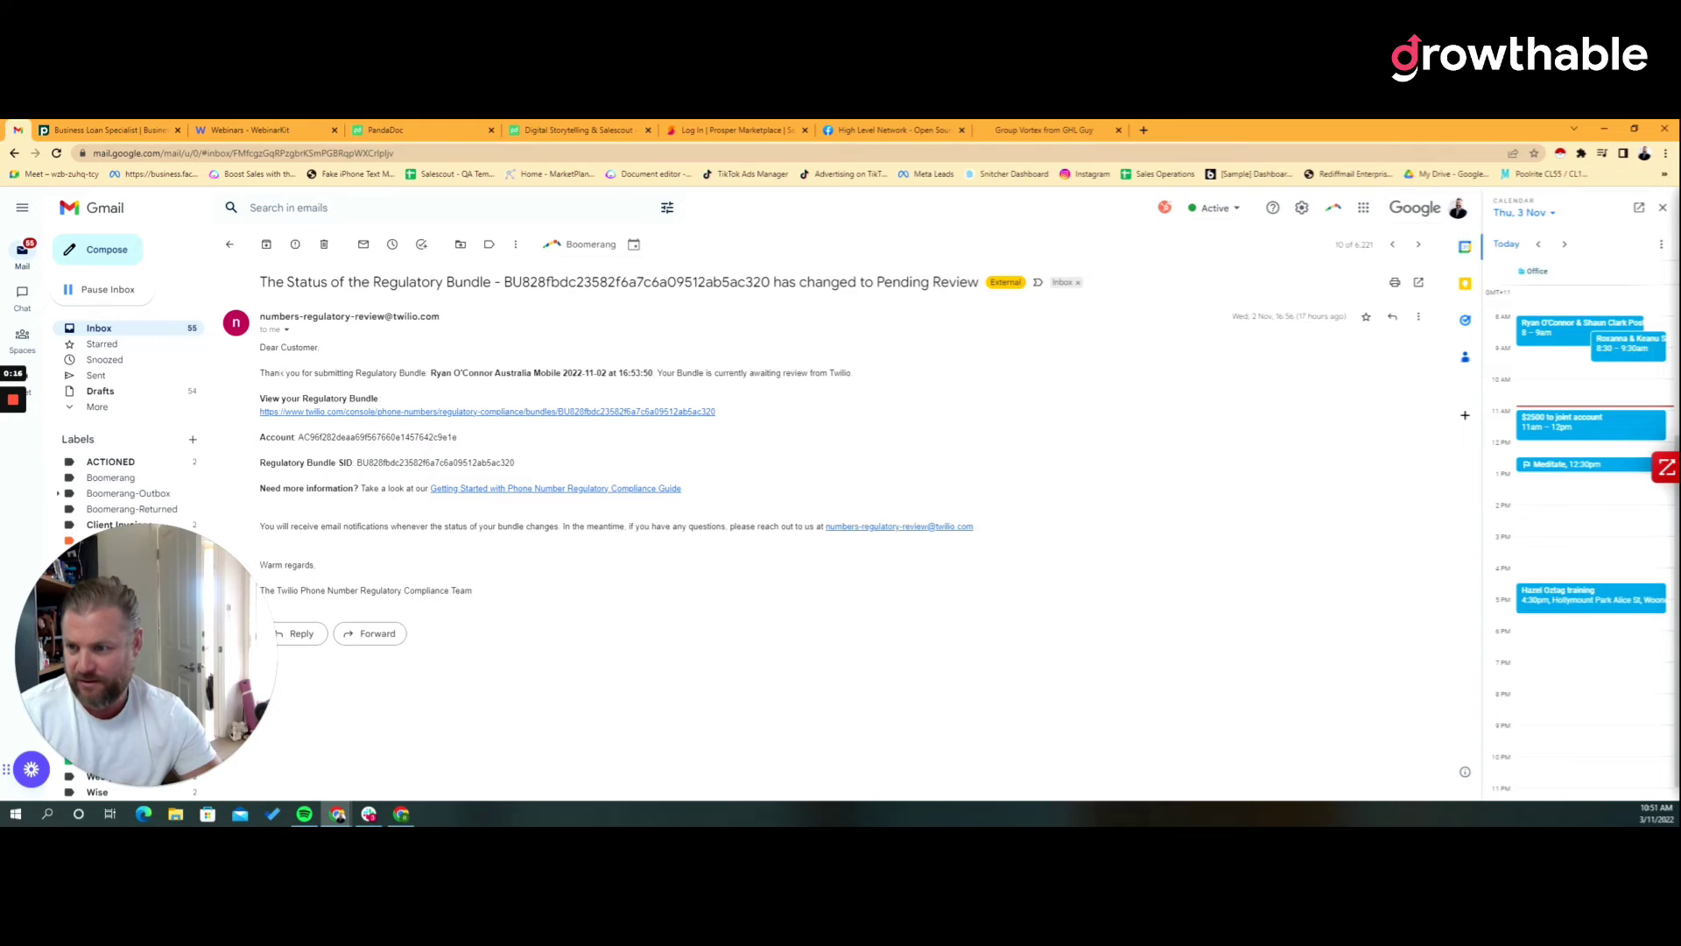
Search mail for 'The Status of the Regulatory Bundle' and follow the Twilio Approved email's bundle link
drag(284, 373, 827, 386)
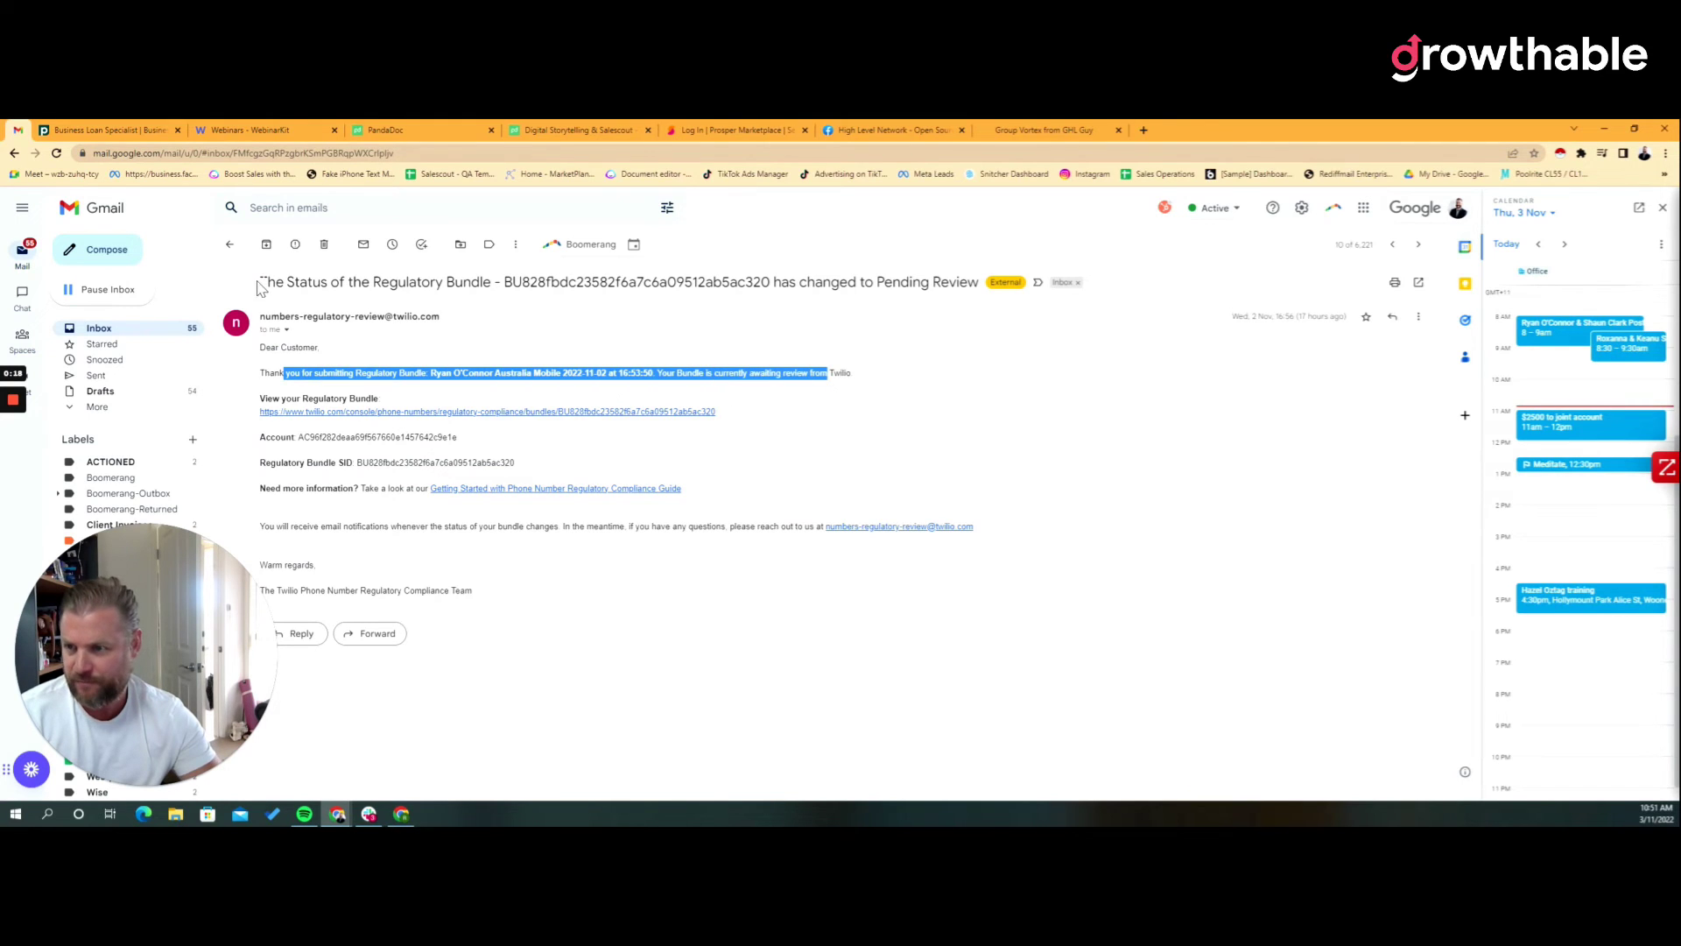
drag(491, 282, 348, 282)
right_click(301, 283)
key(Escape)
right_click(343, 215)
click(372, 305)
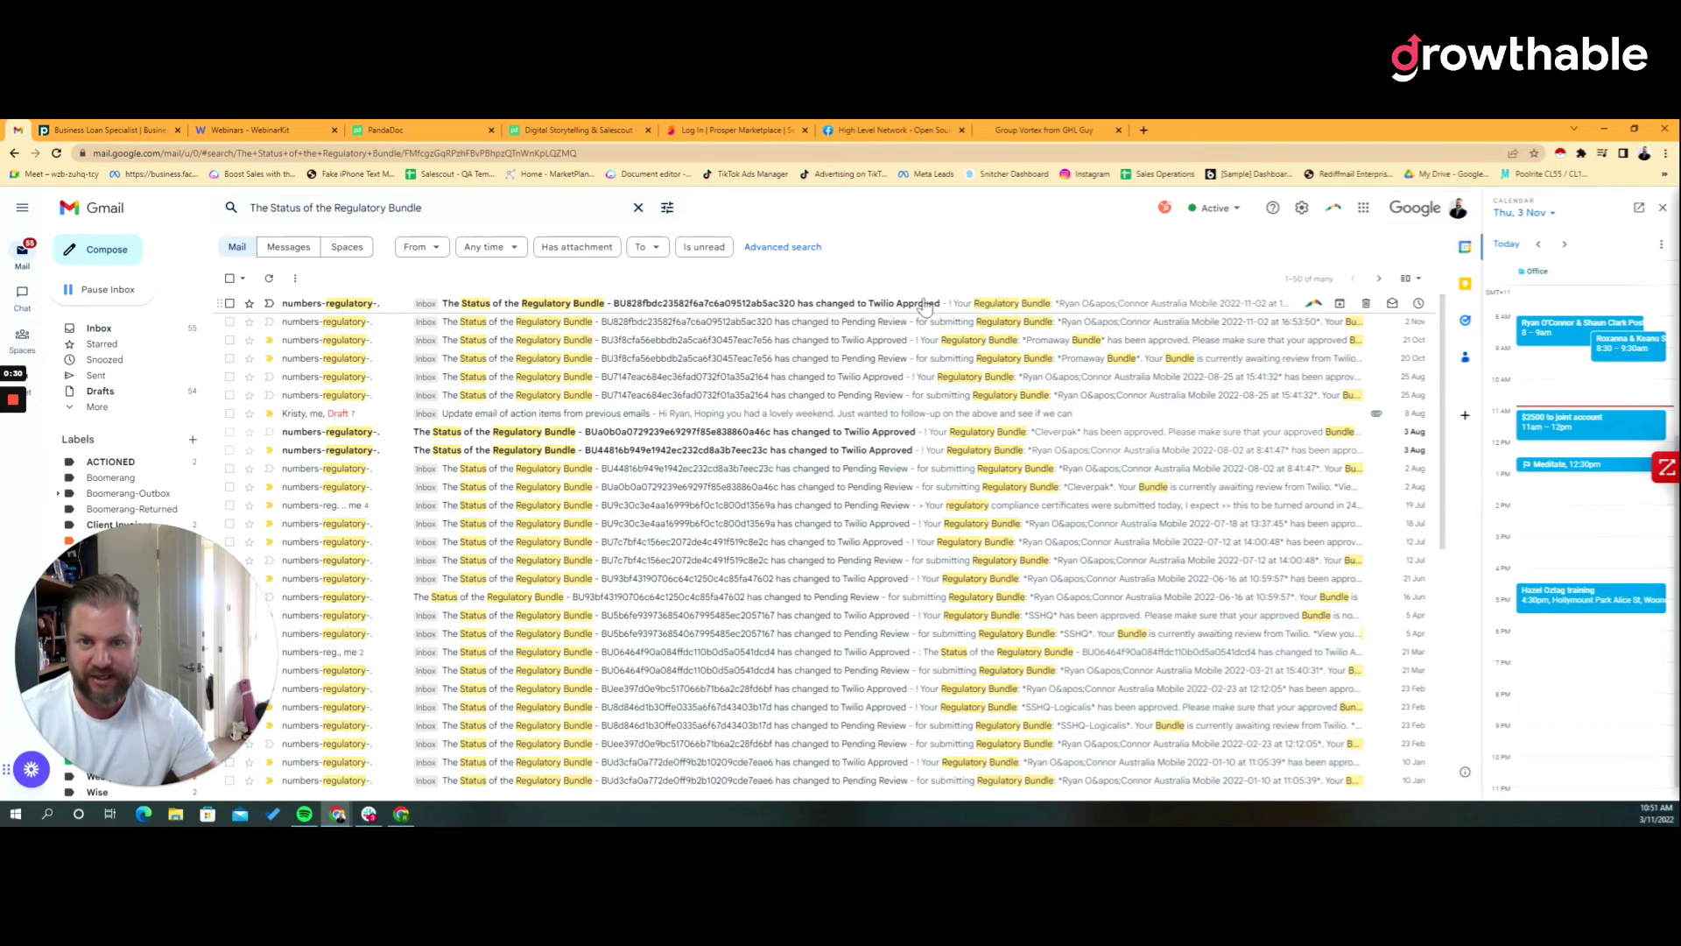
click(895, 313)
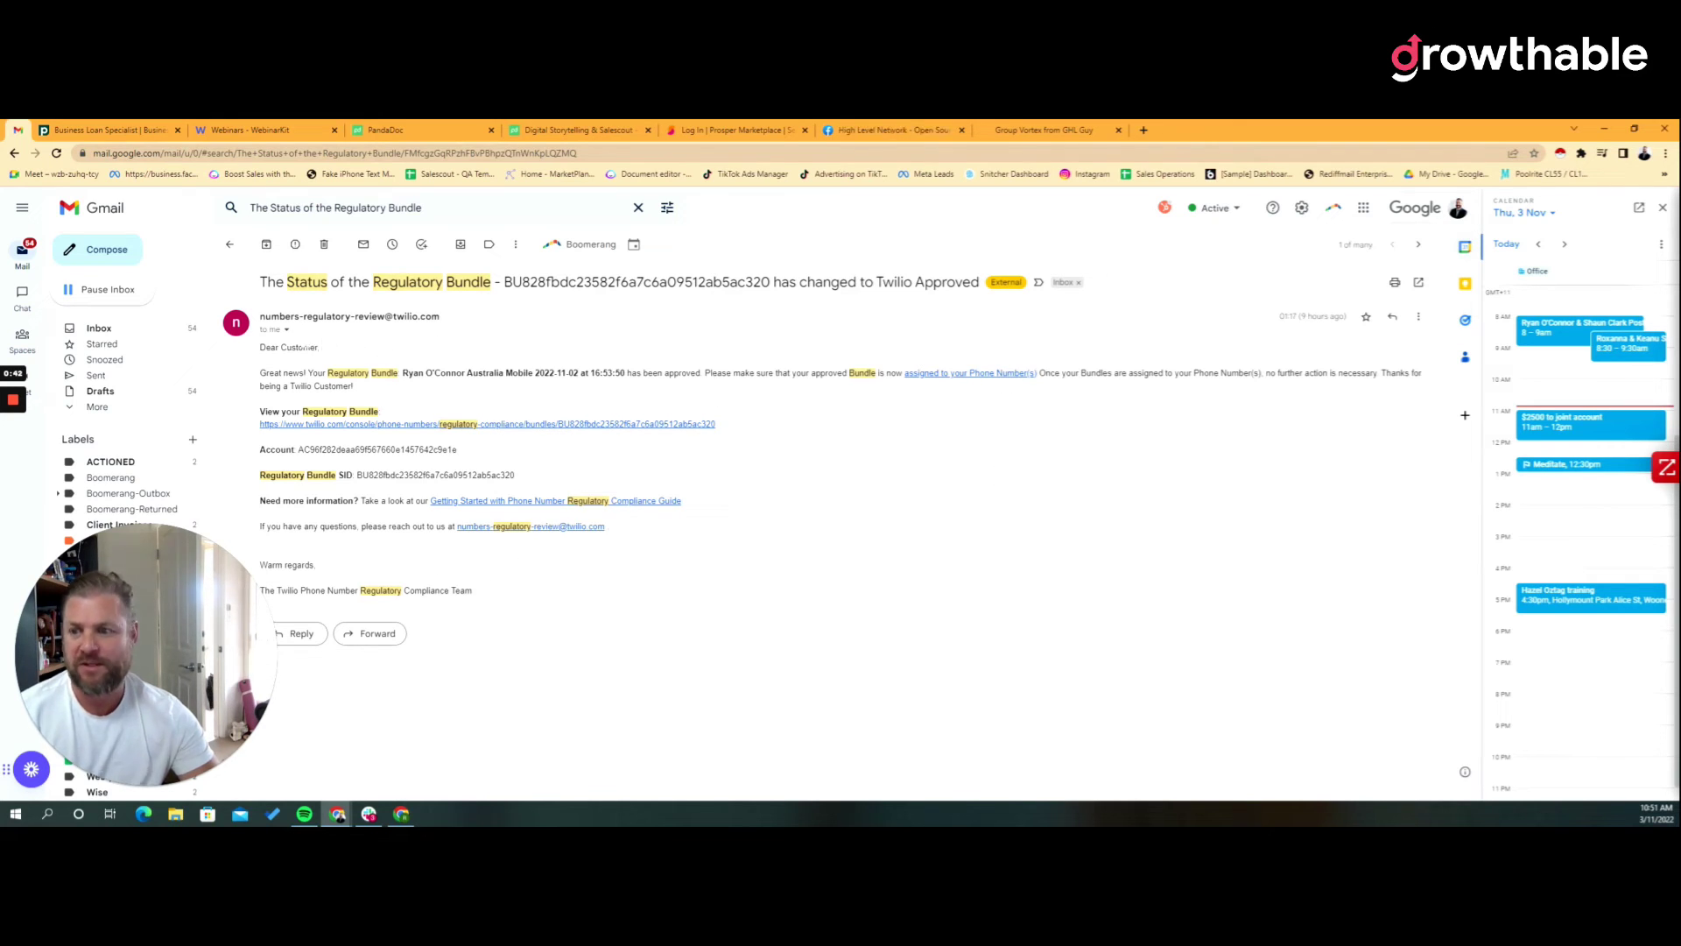
click(526, 425)
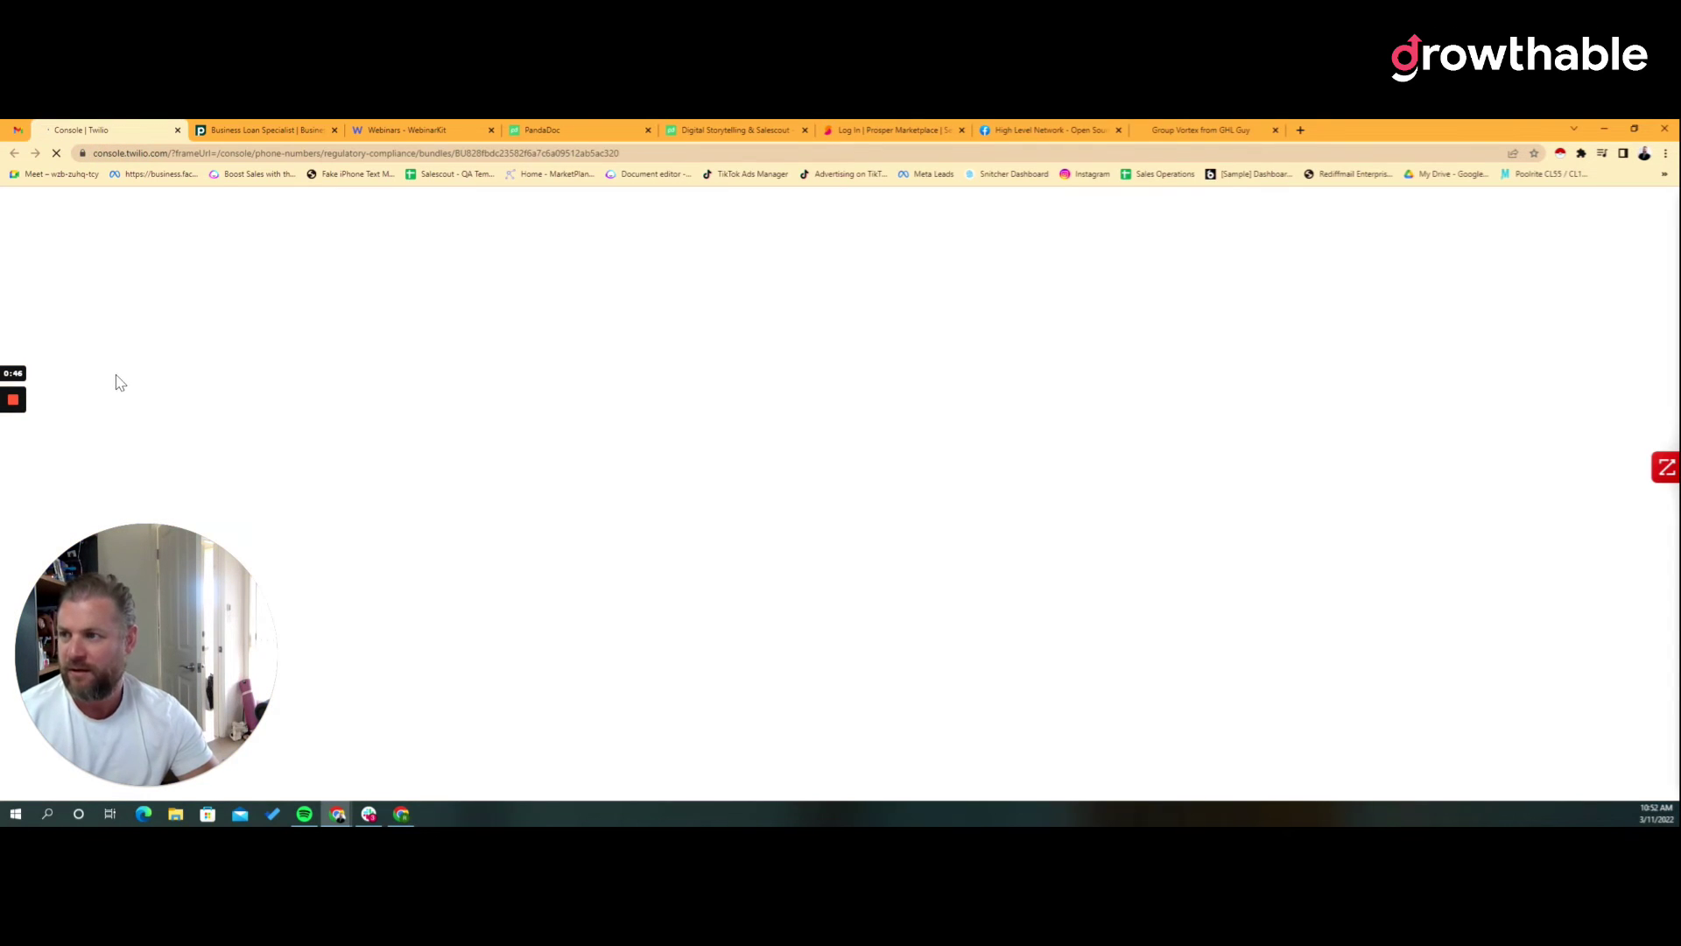
Visit the Messaging overview, then switch to the Growthable subaccount via View subaccounts
mouse_move(10, 428)
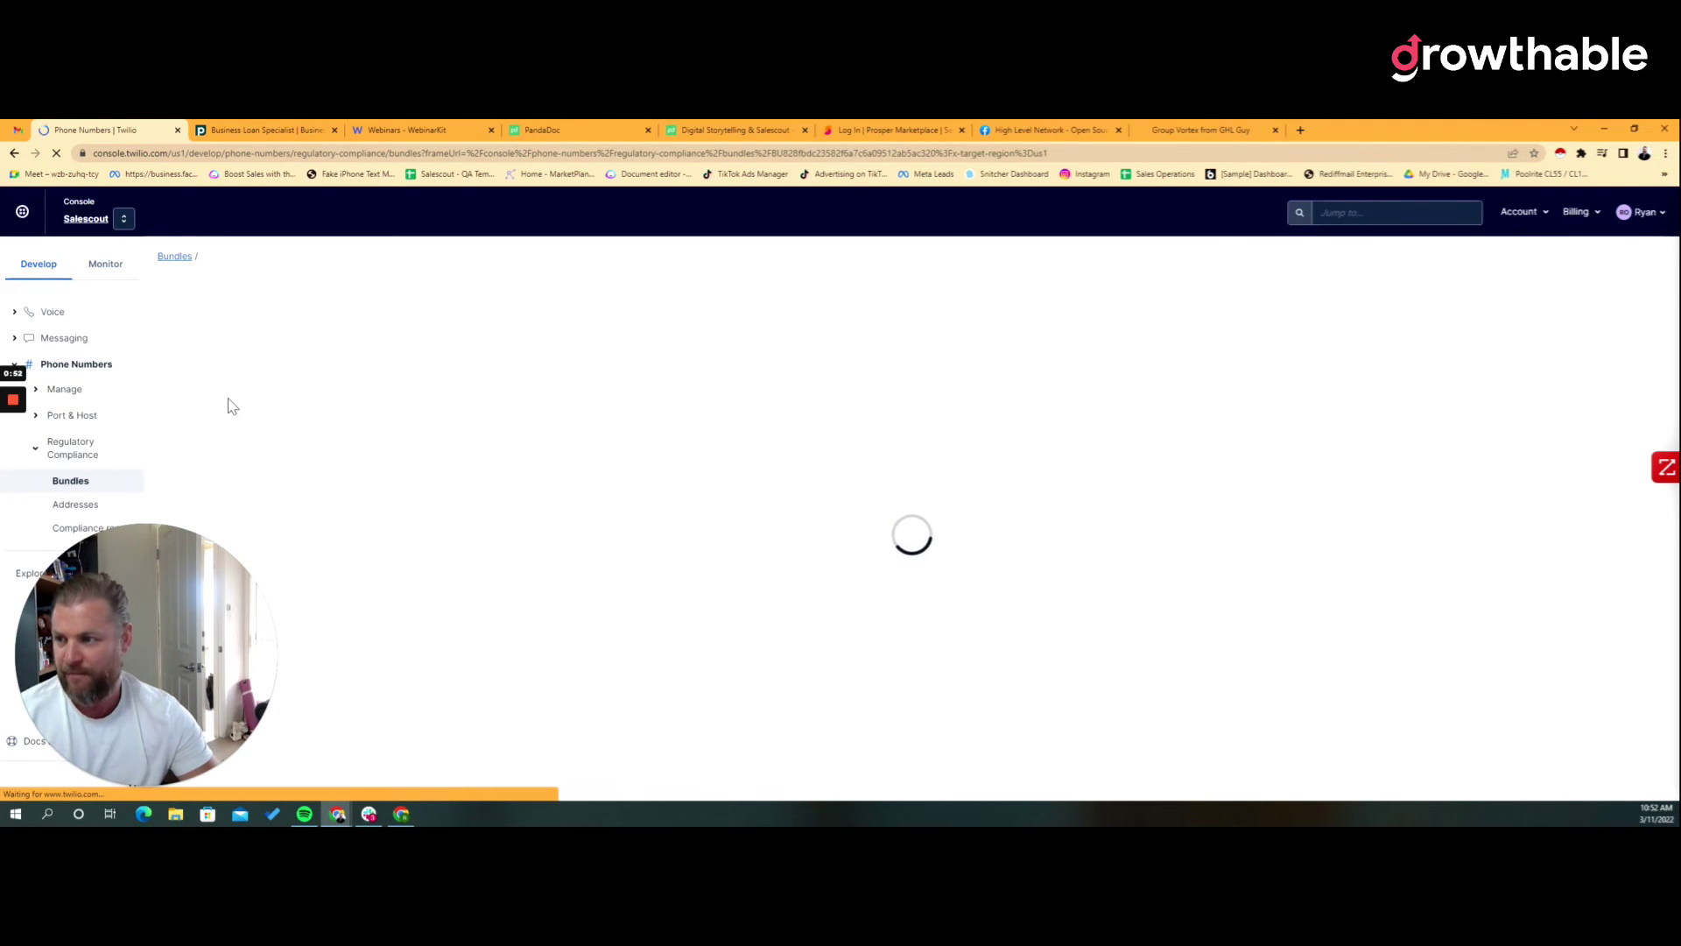
drag(140, 613, 1346, 523)
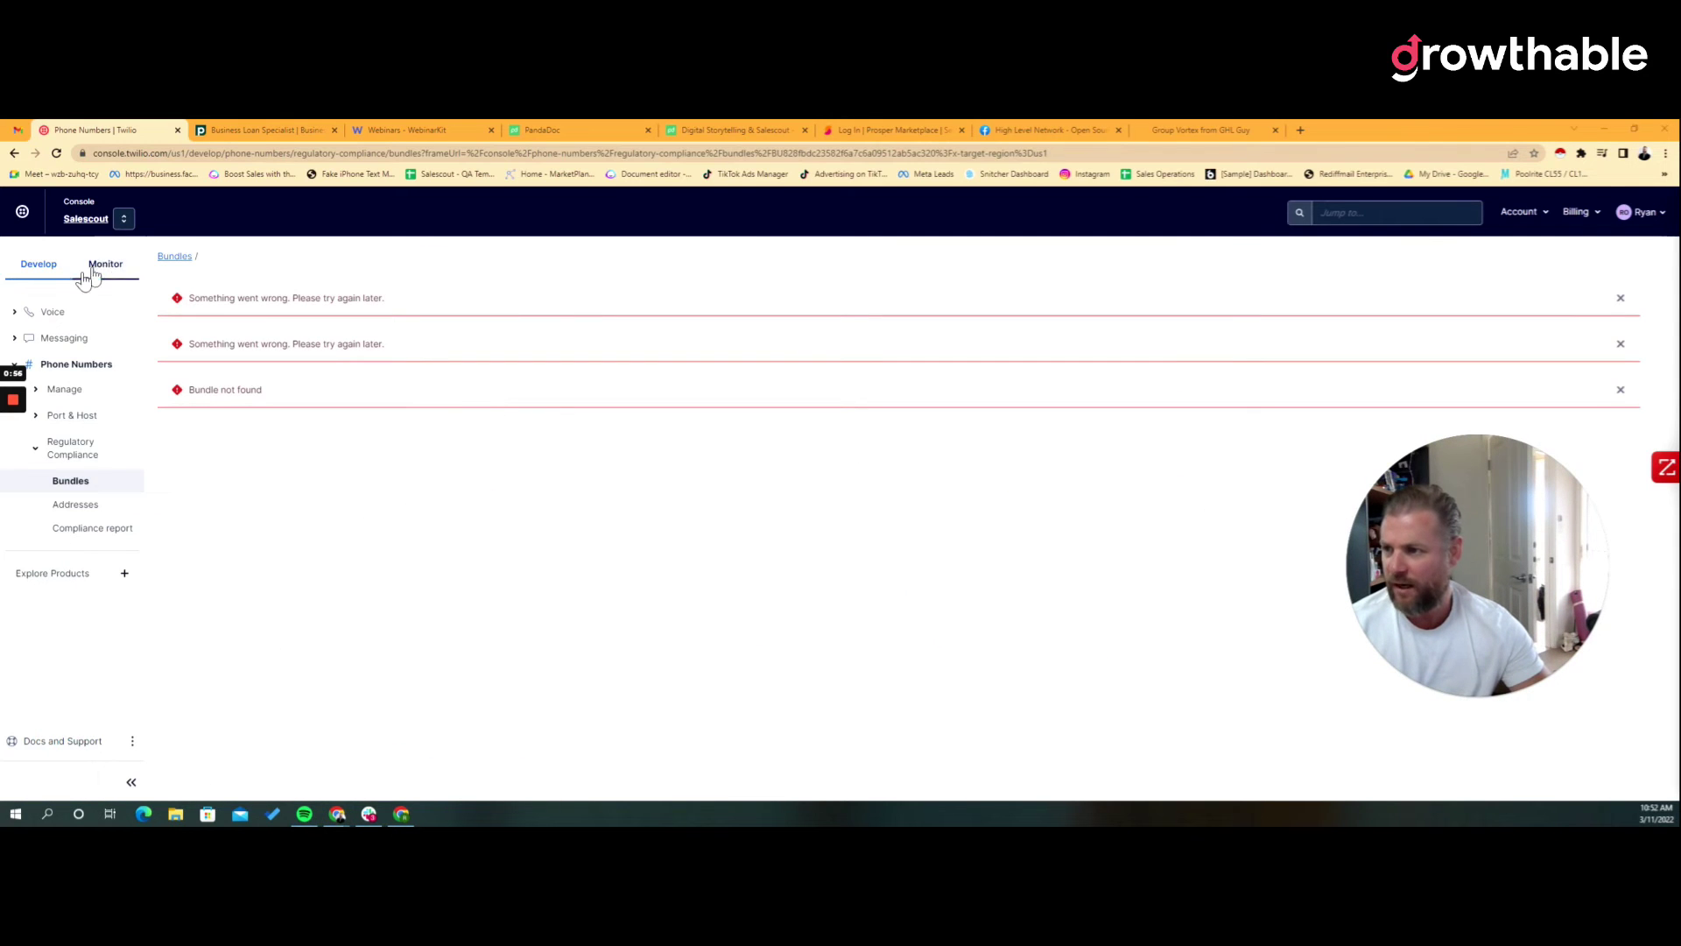
click(84, 339)
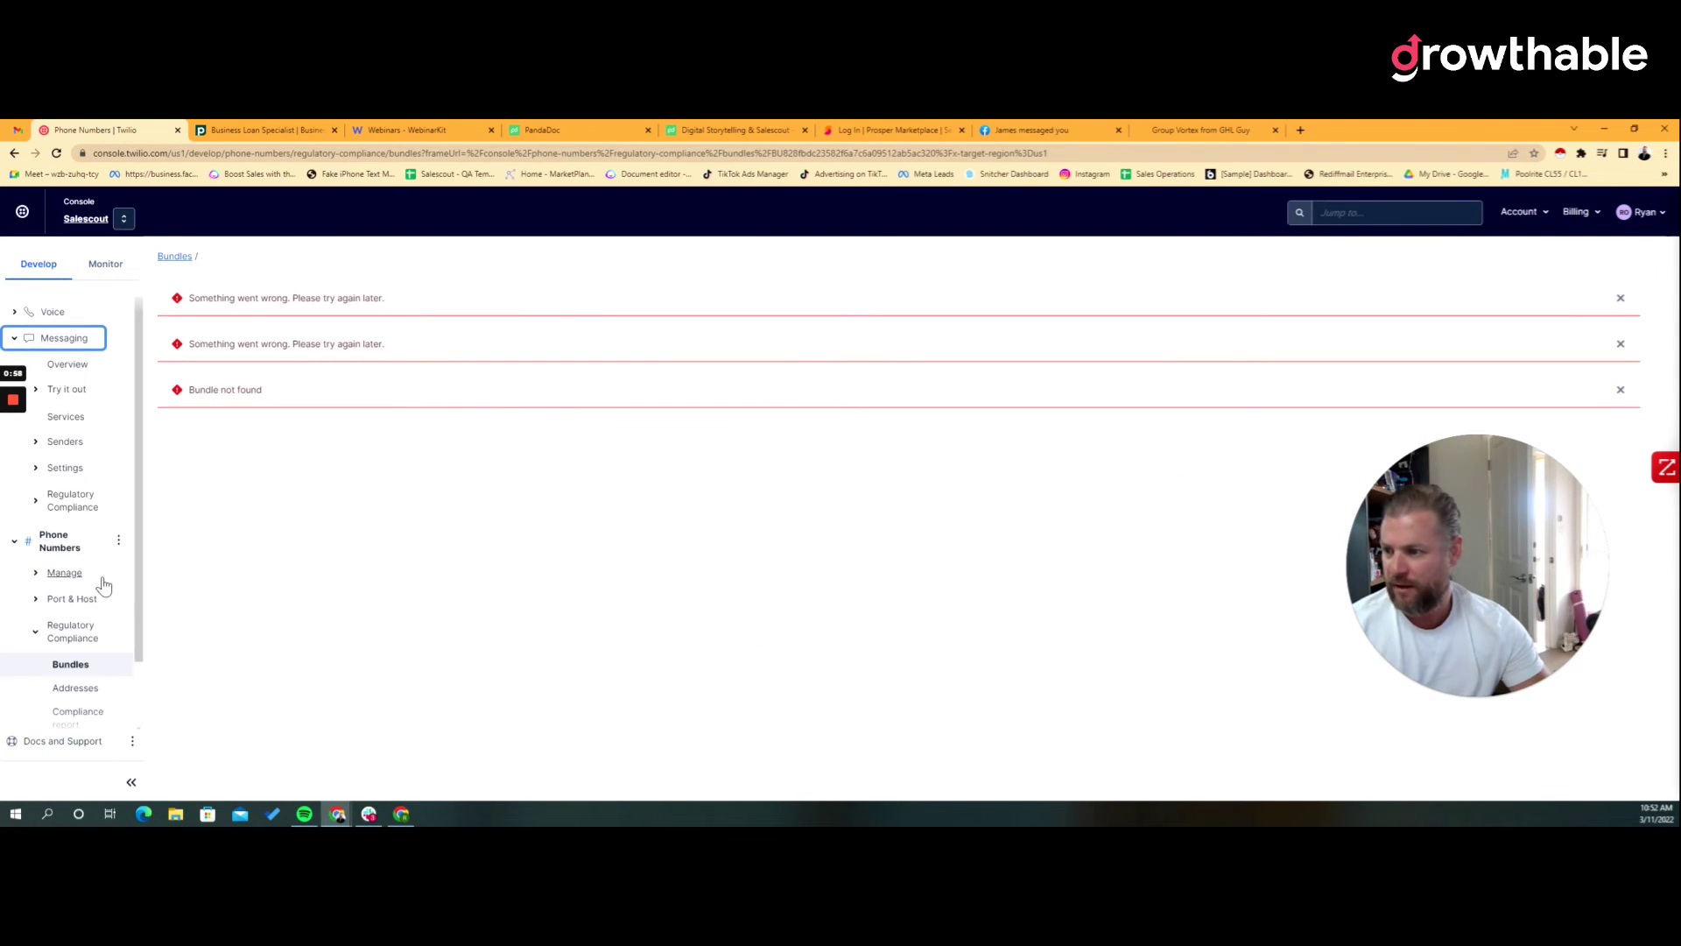
click(68, 364)
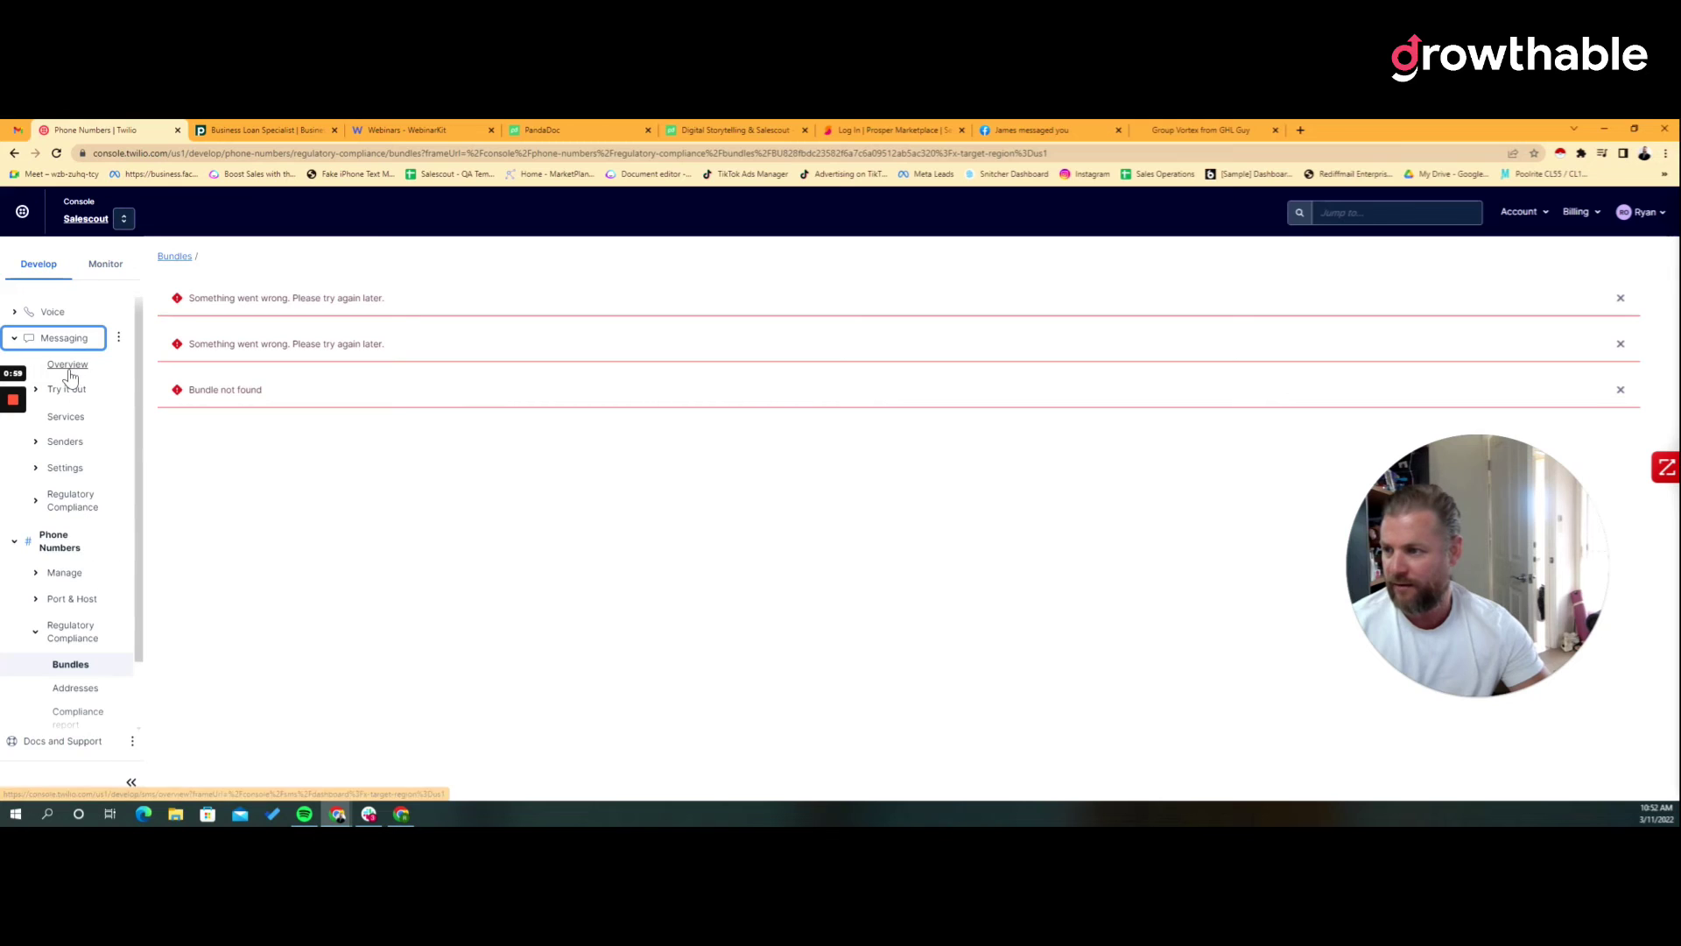
click(124, 218)
click(166, 330)
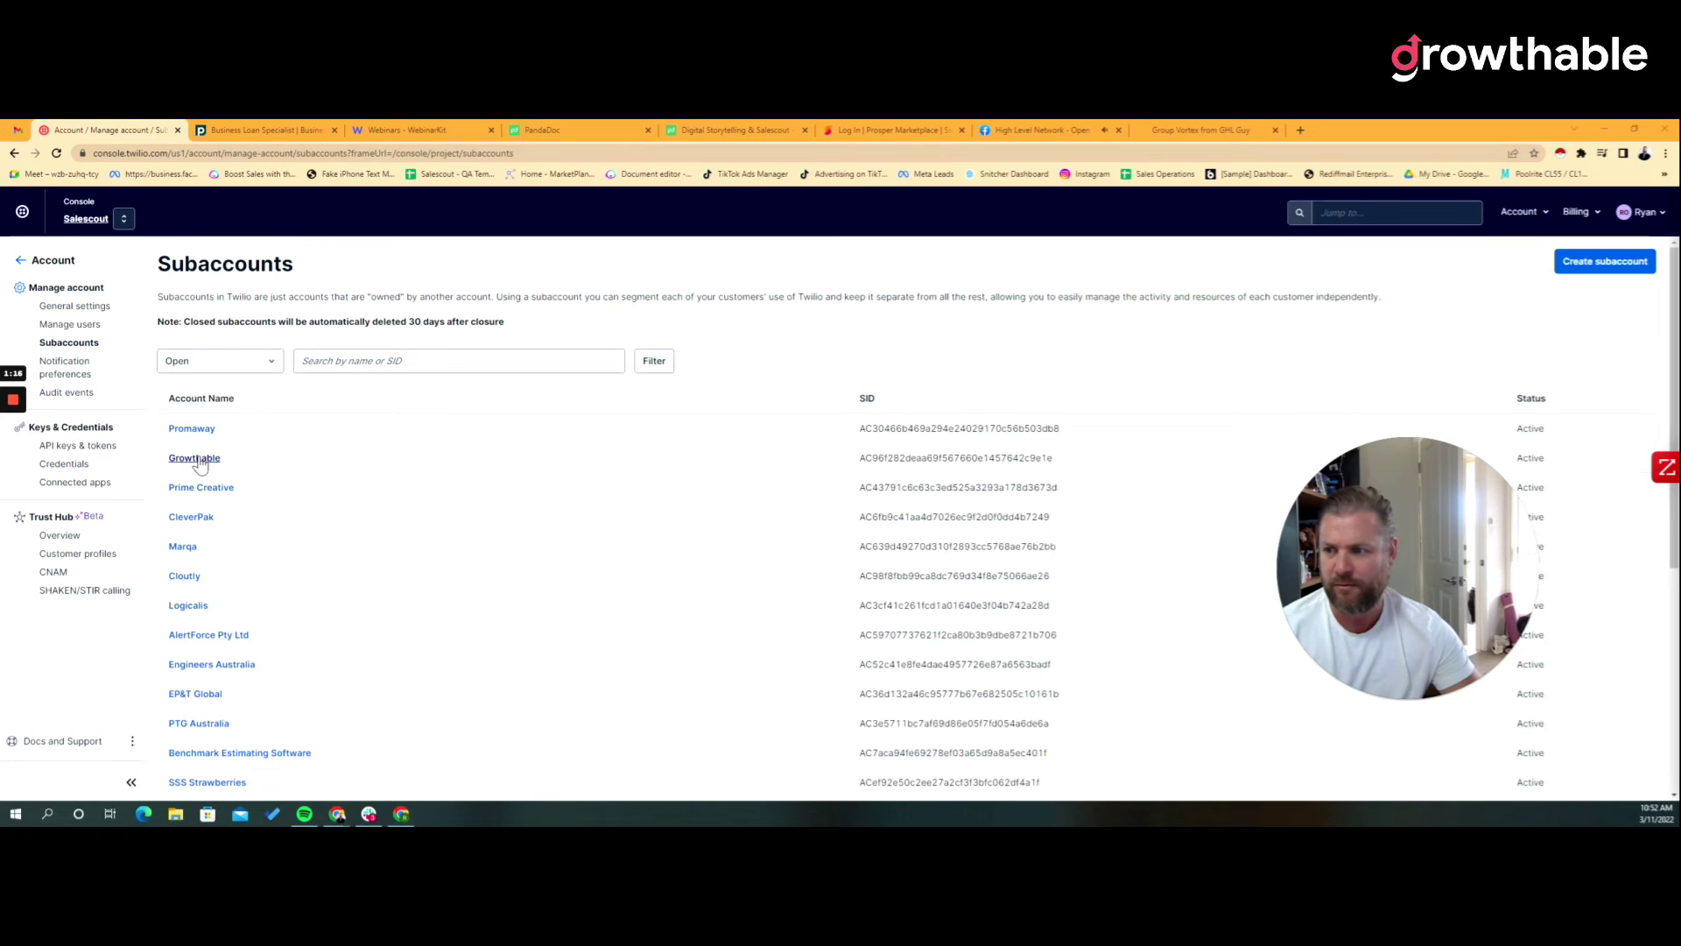
click(197, 460)
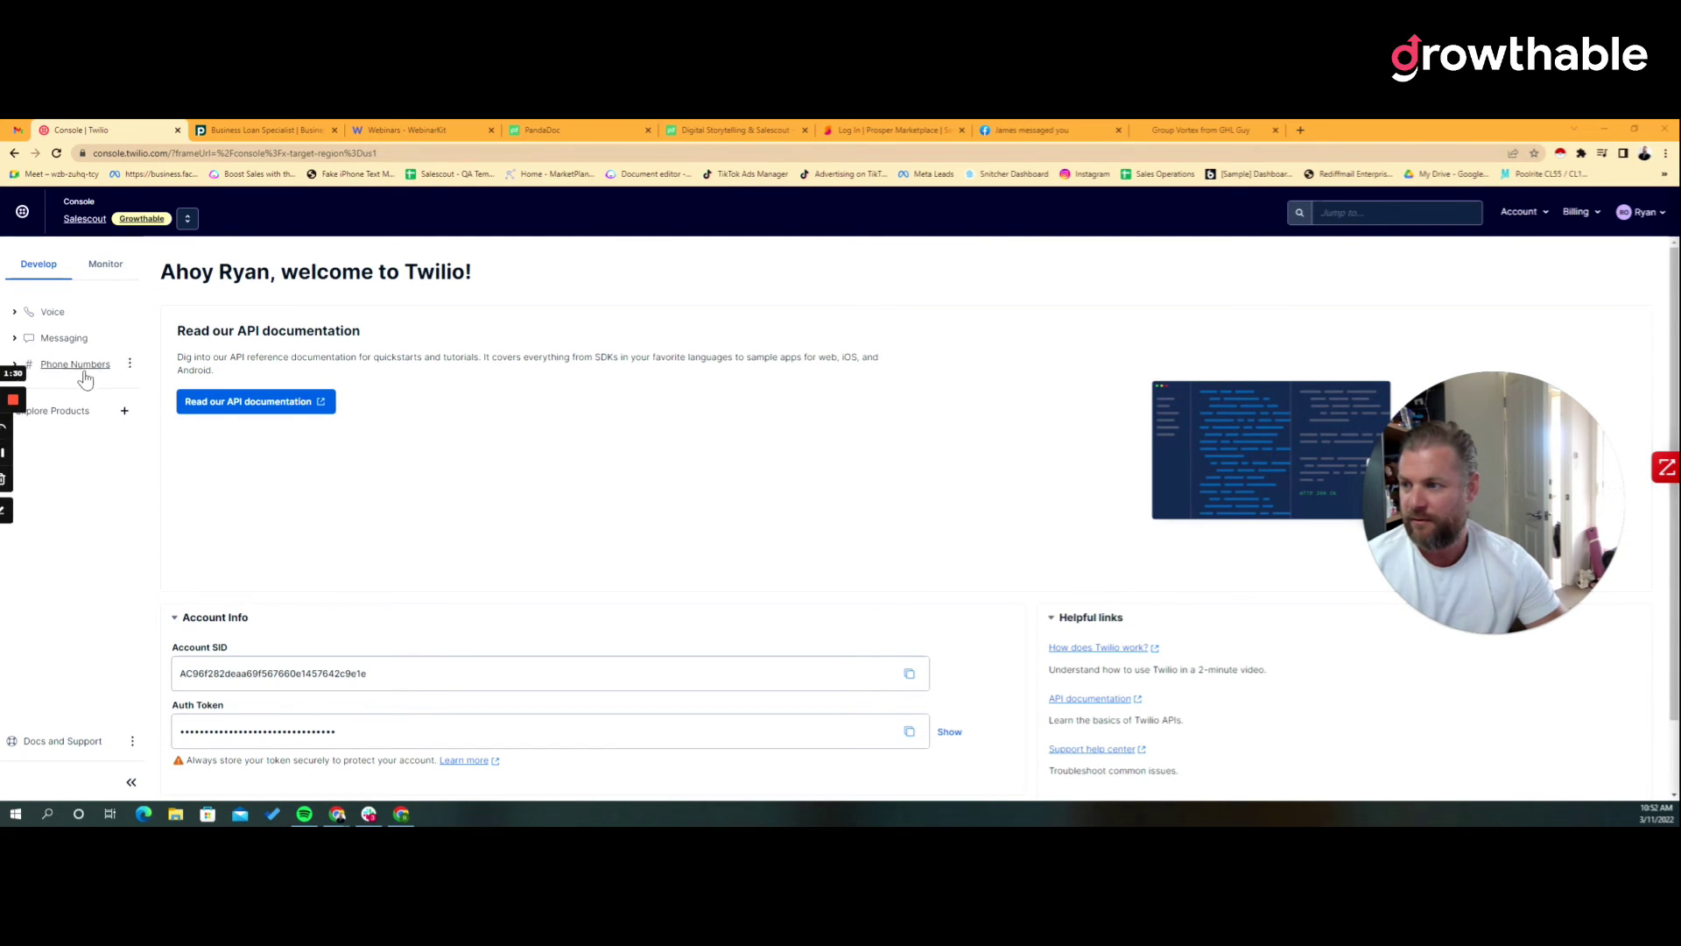
Go to Phone Numbers > Manage to list the account's active numbers
click(24, 365)
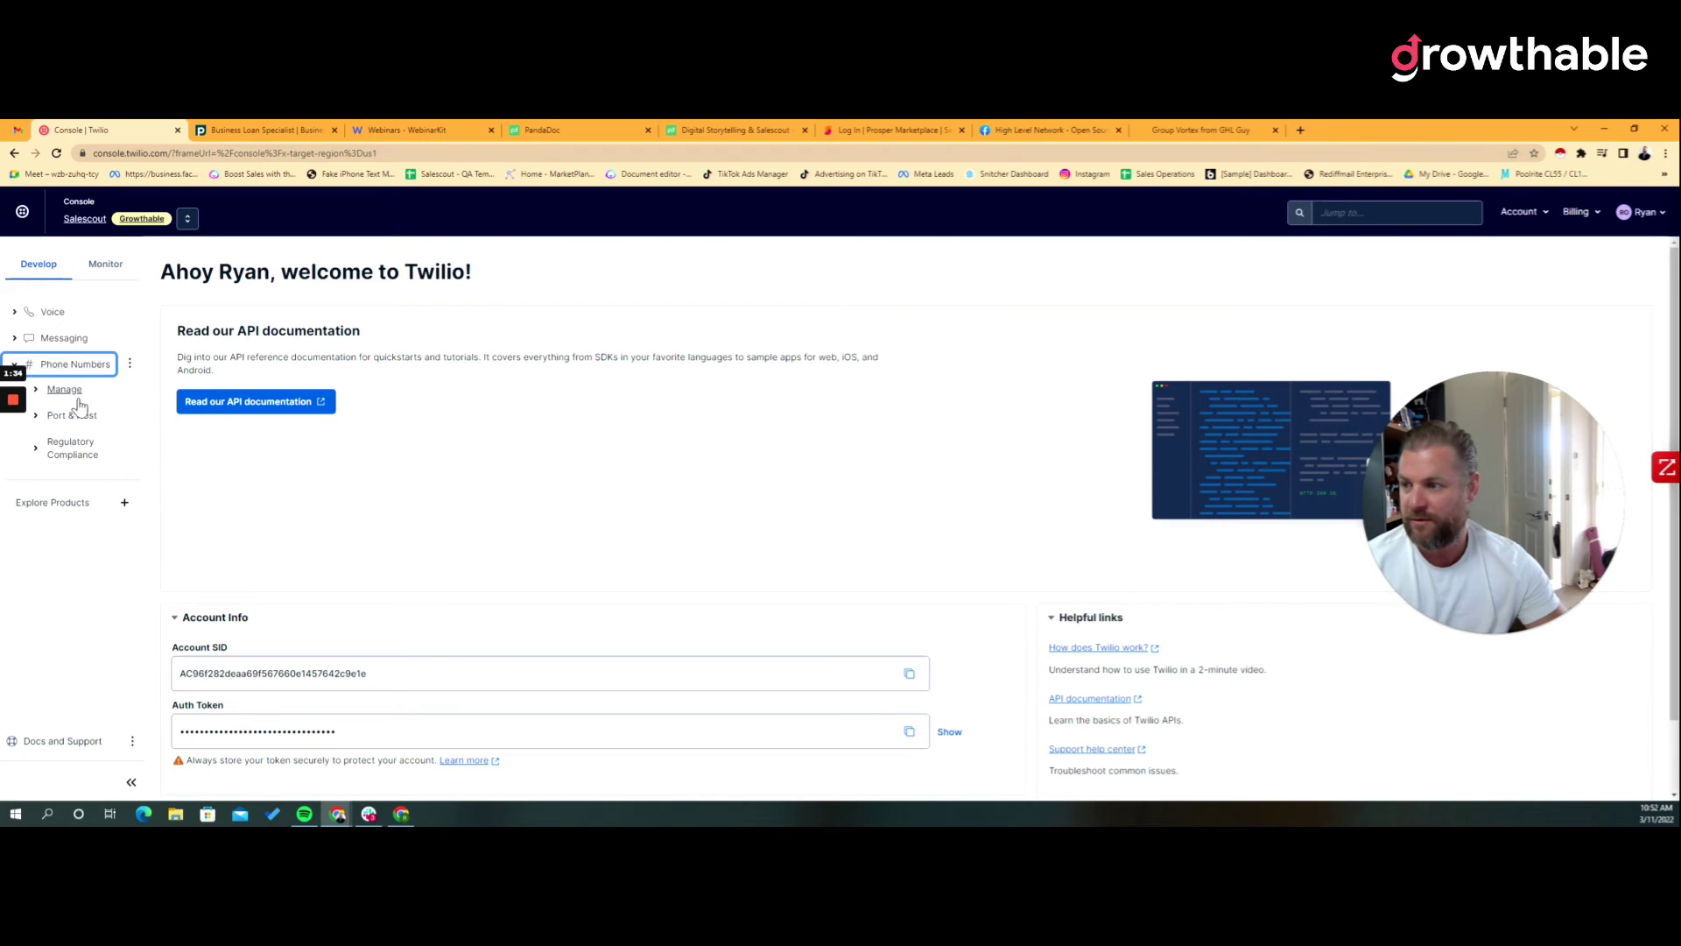
click(40, 390)
click(92, 417)
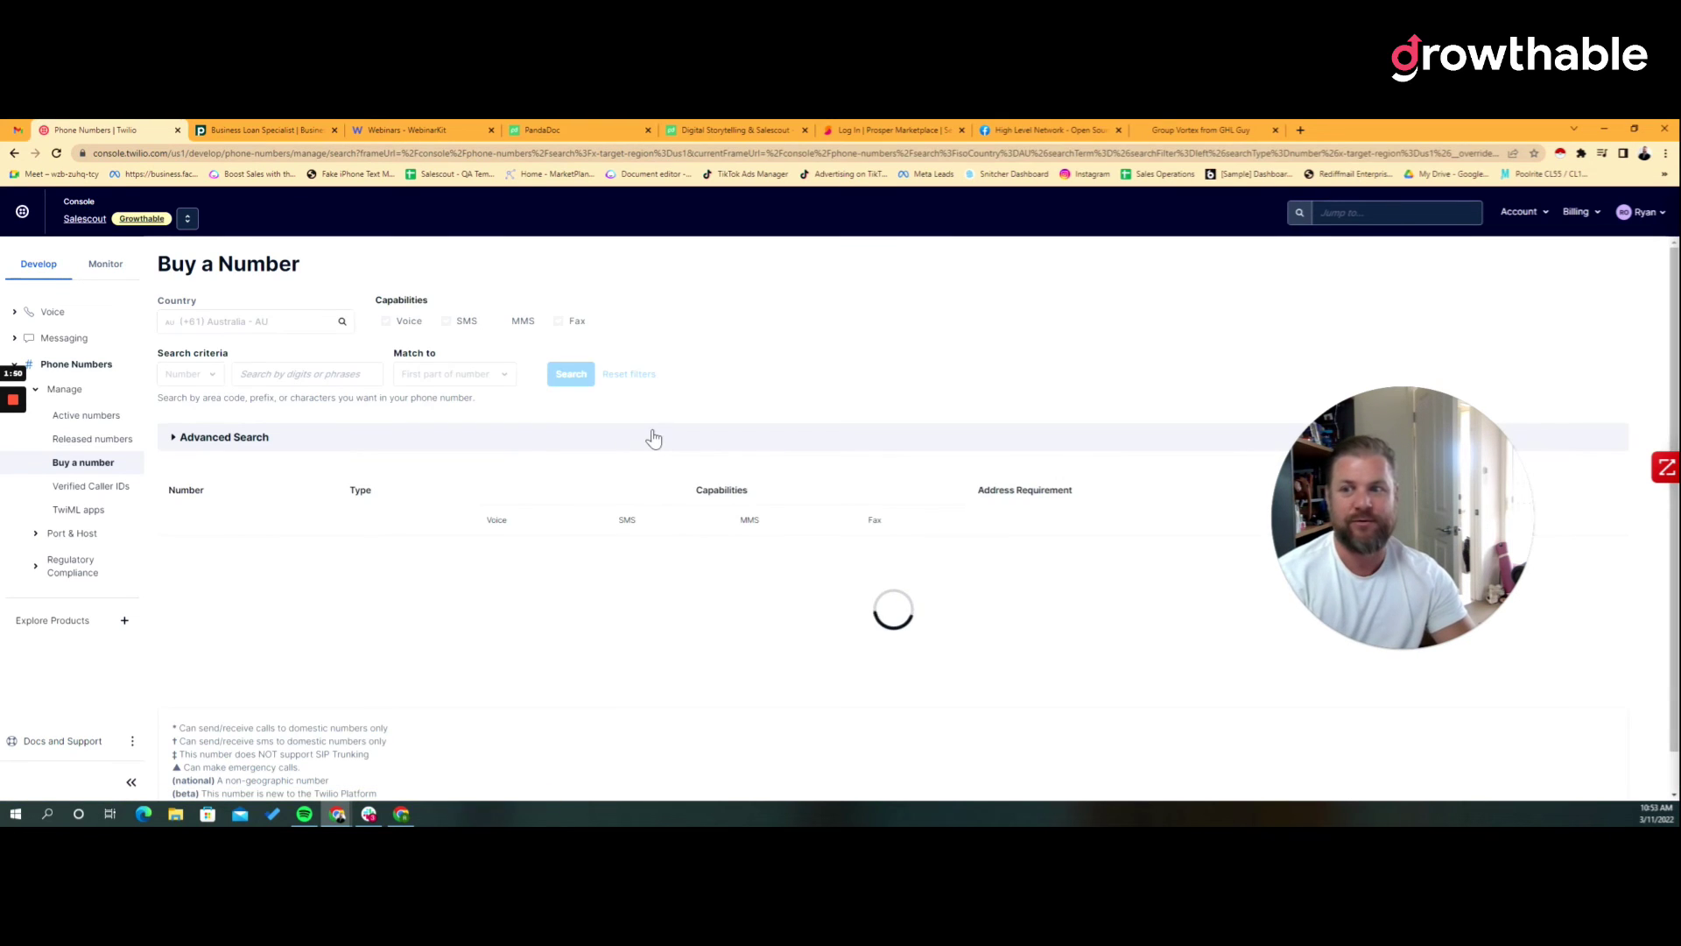
scroll(330, 563, down, 10)
scroll(410, 631, up, 15)
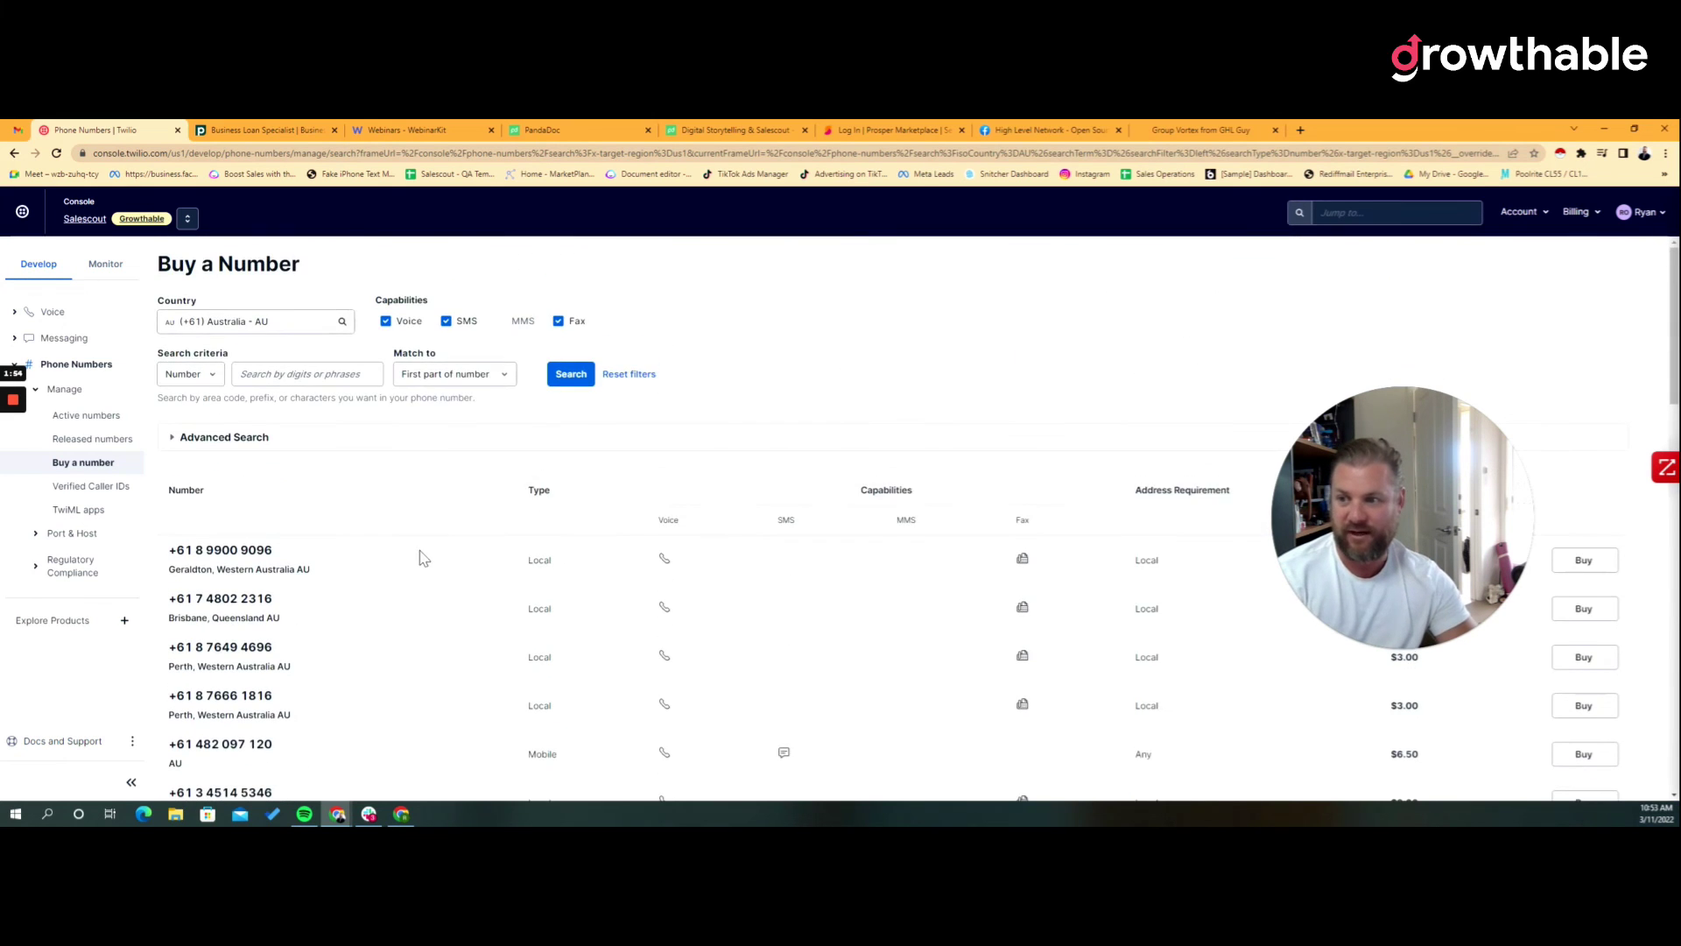
scroll(438, 561, down, 12)
scroll(471, 534, up, 10)
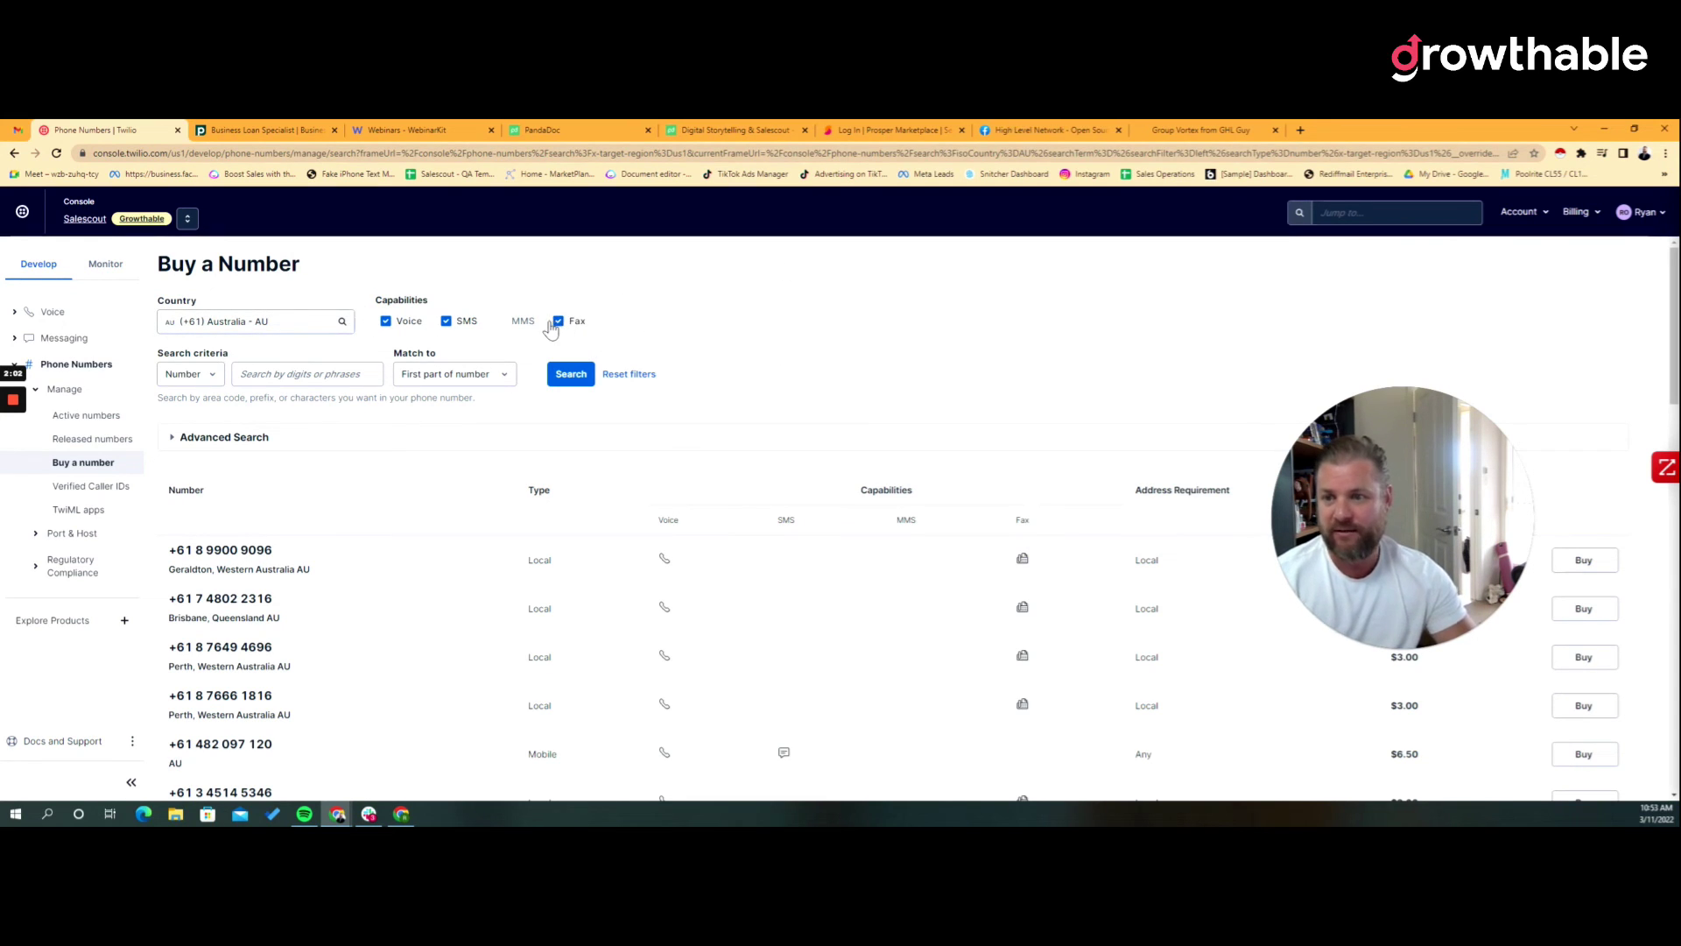
click(558, 322)
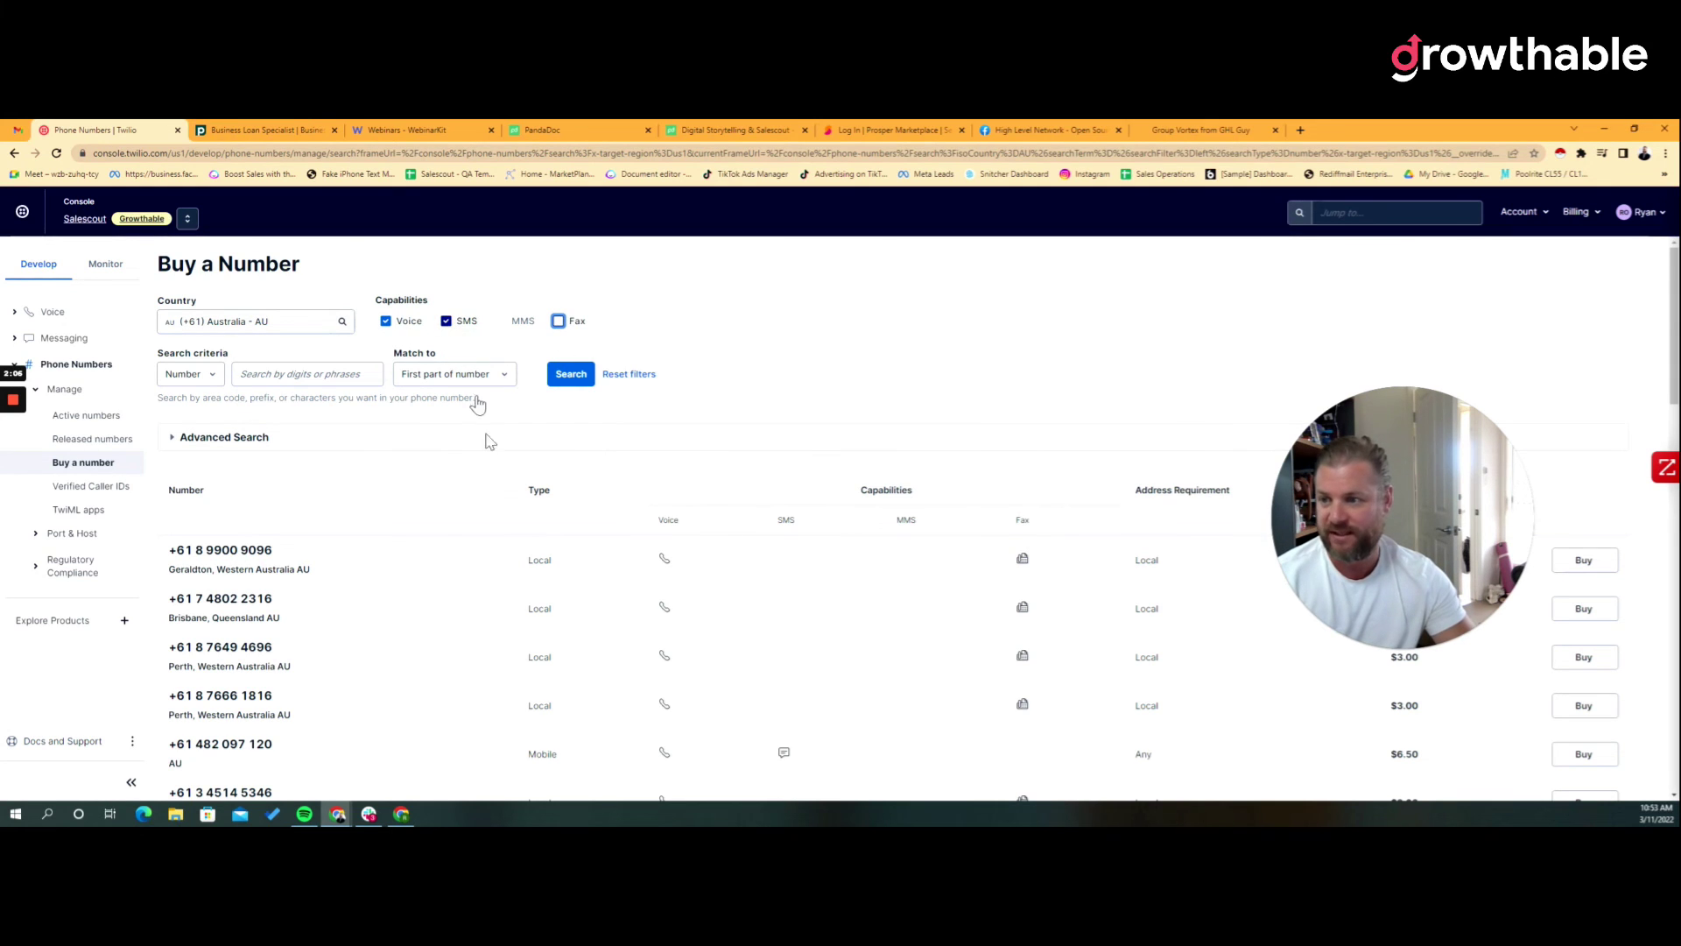
click(570, 377)
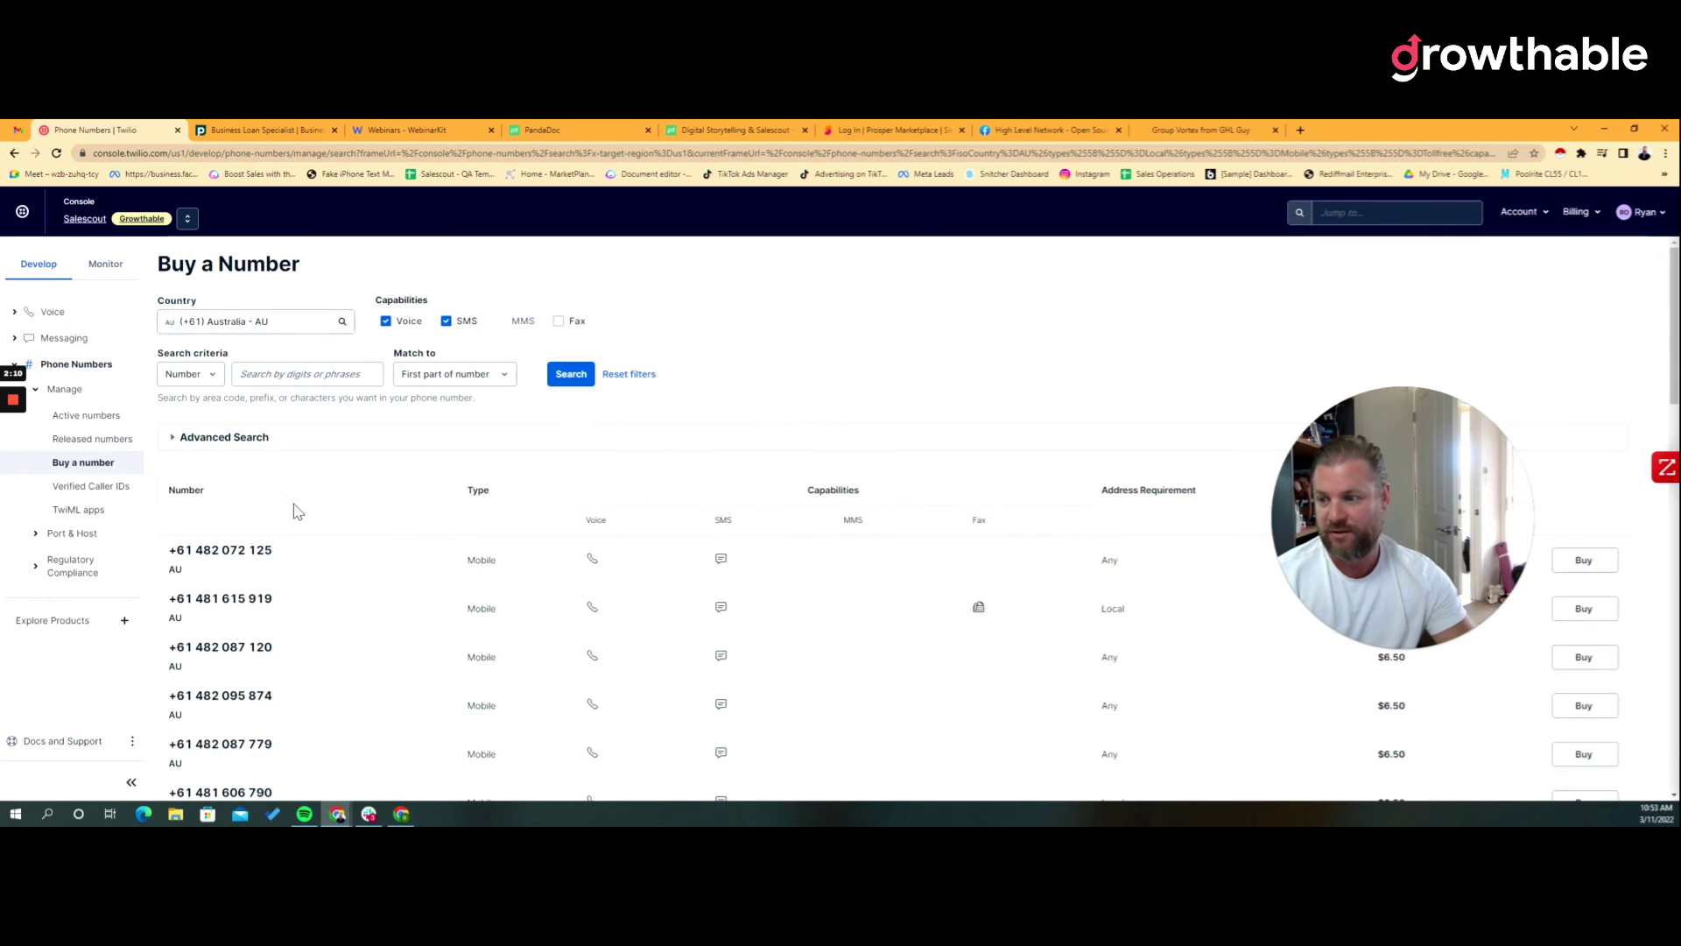
scroll(359, 574, down, 3)
scroll(424, 570, down, 2)
scroll(424, 570, up, 6)
drag(1401, 525, 1222, 390)
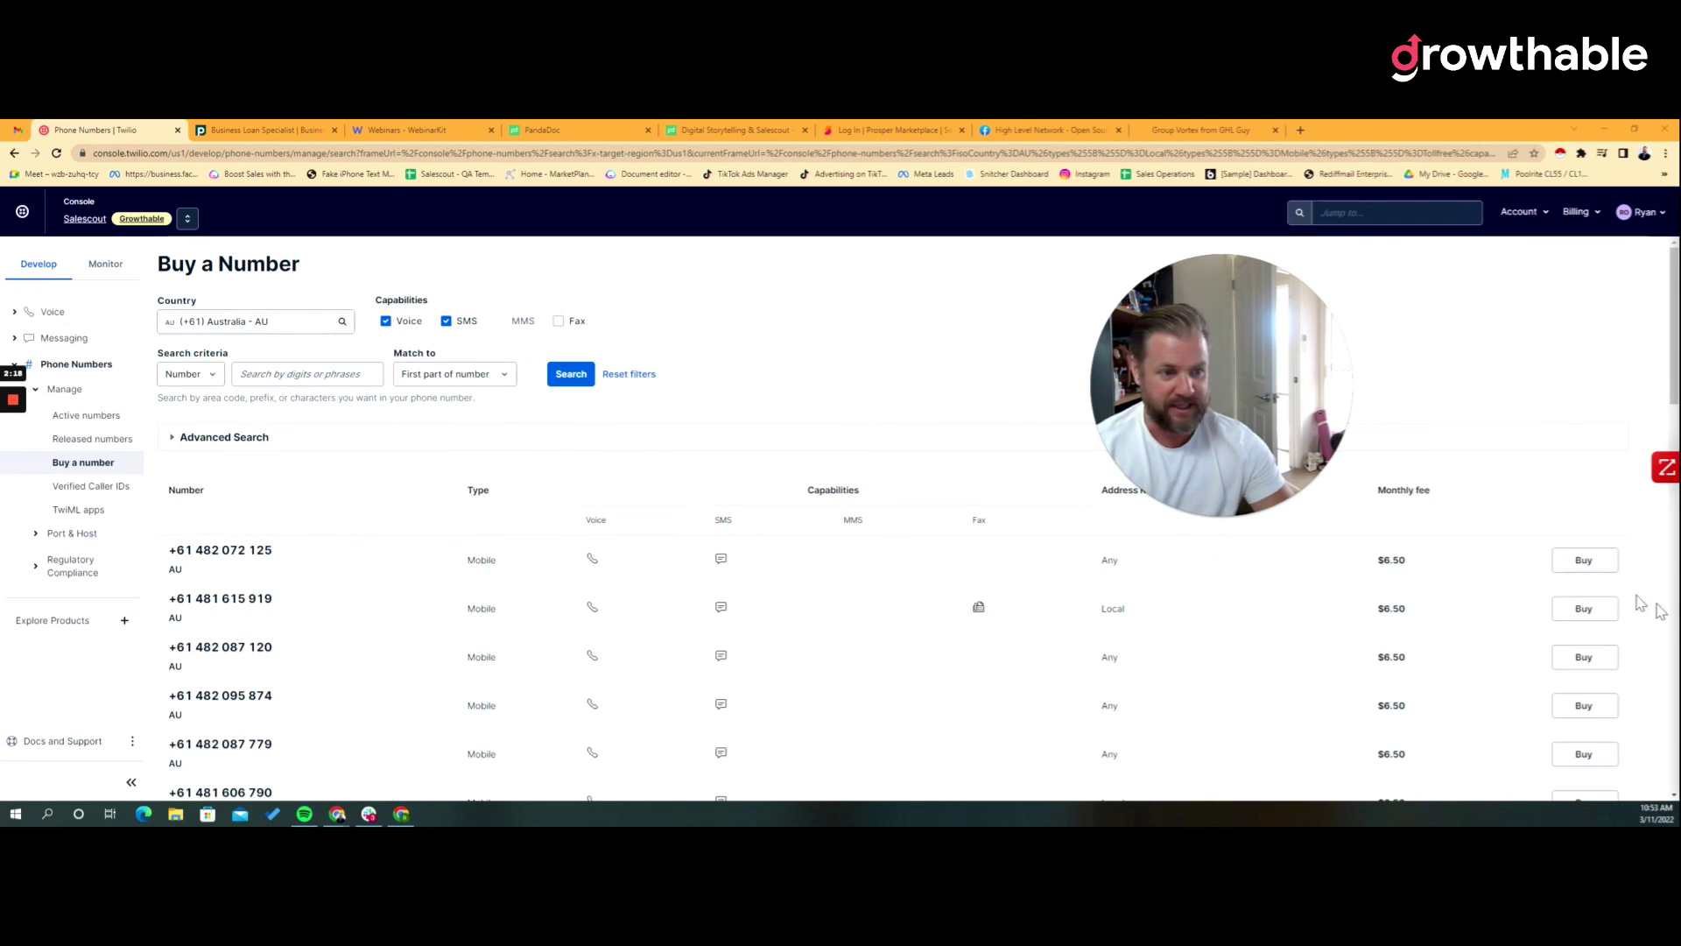
click(1599, 565)
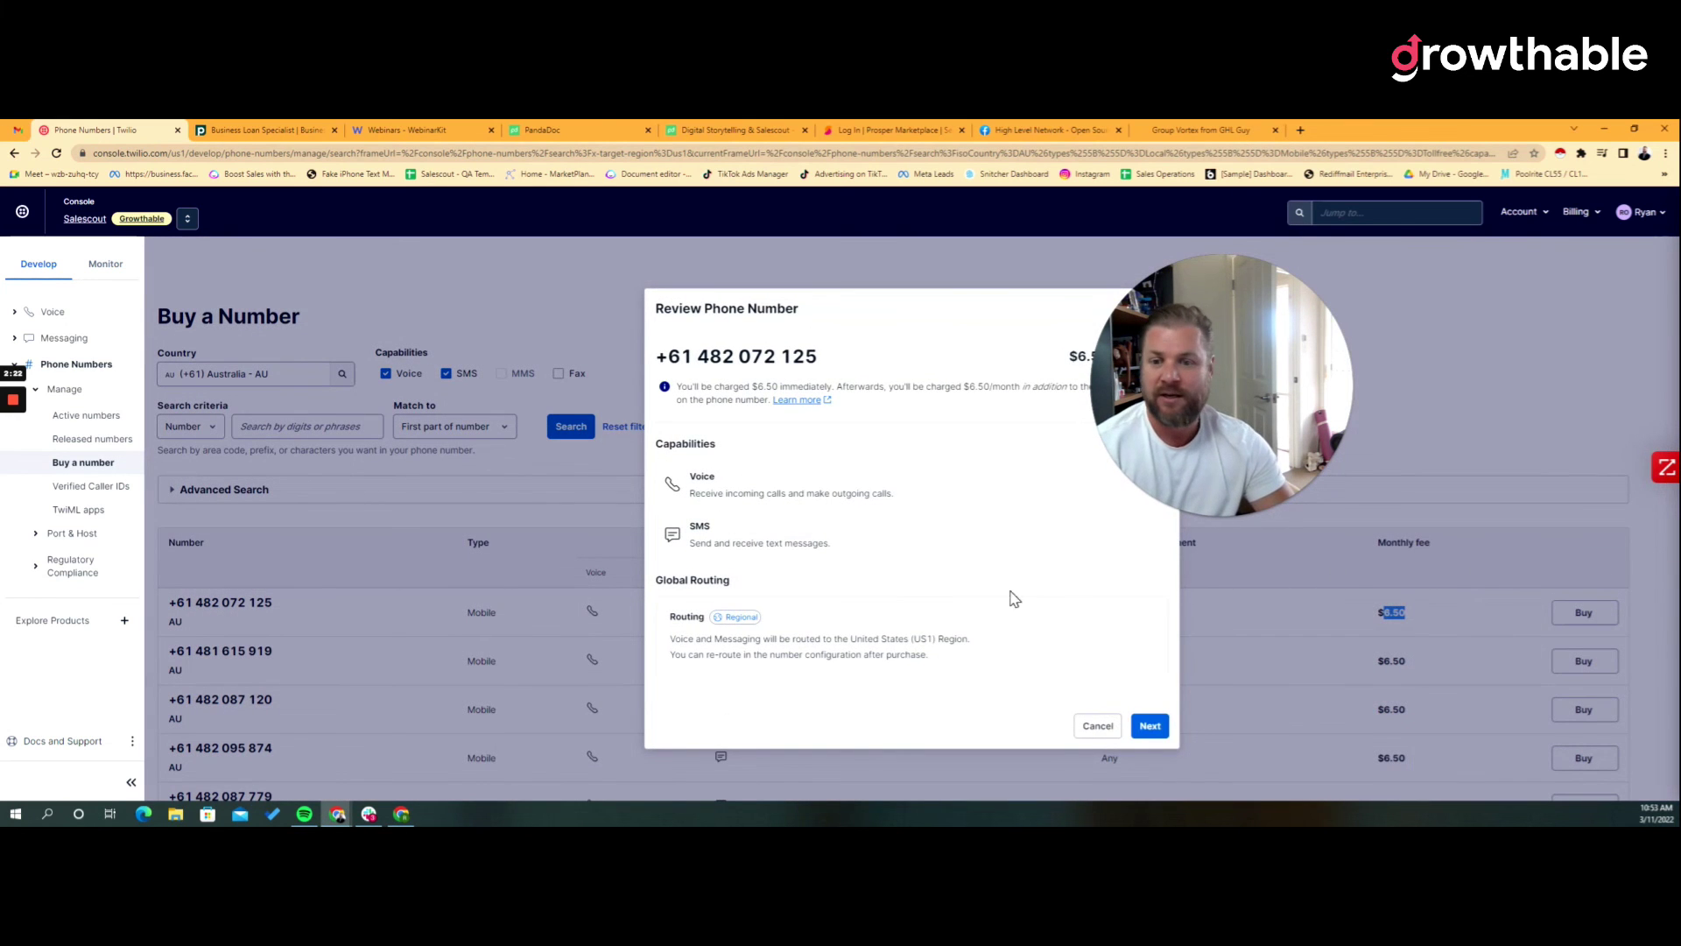
click(1148, 728)
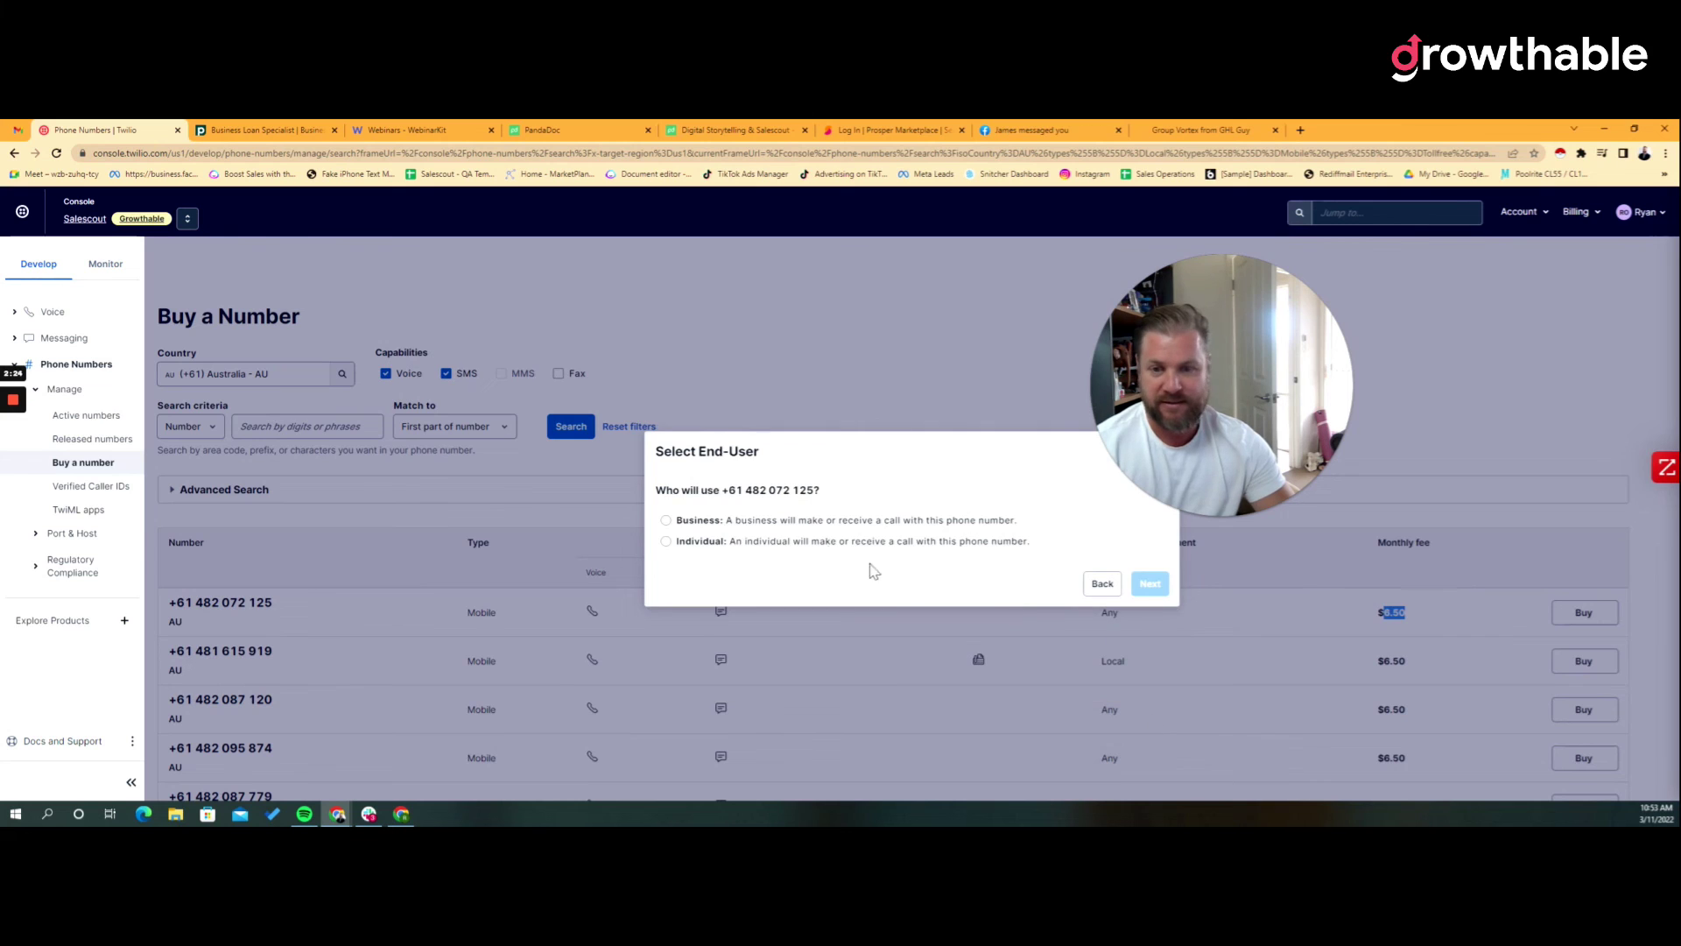
click(789, 526)
click(1150, 583)
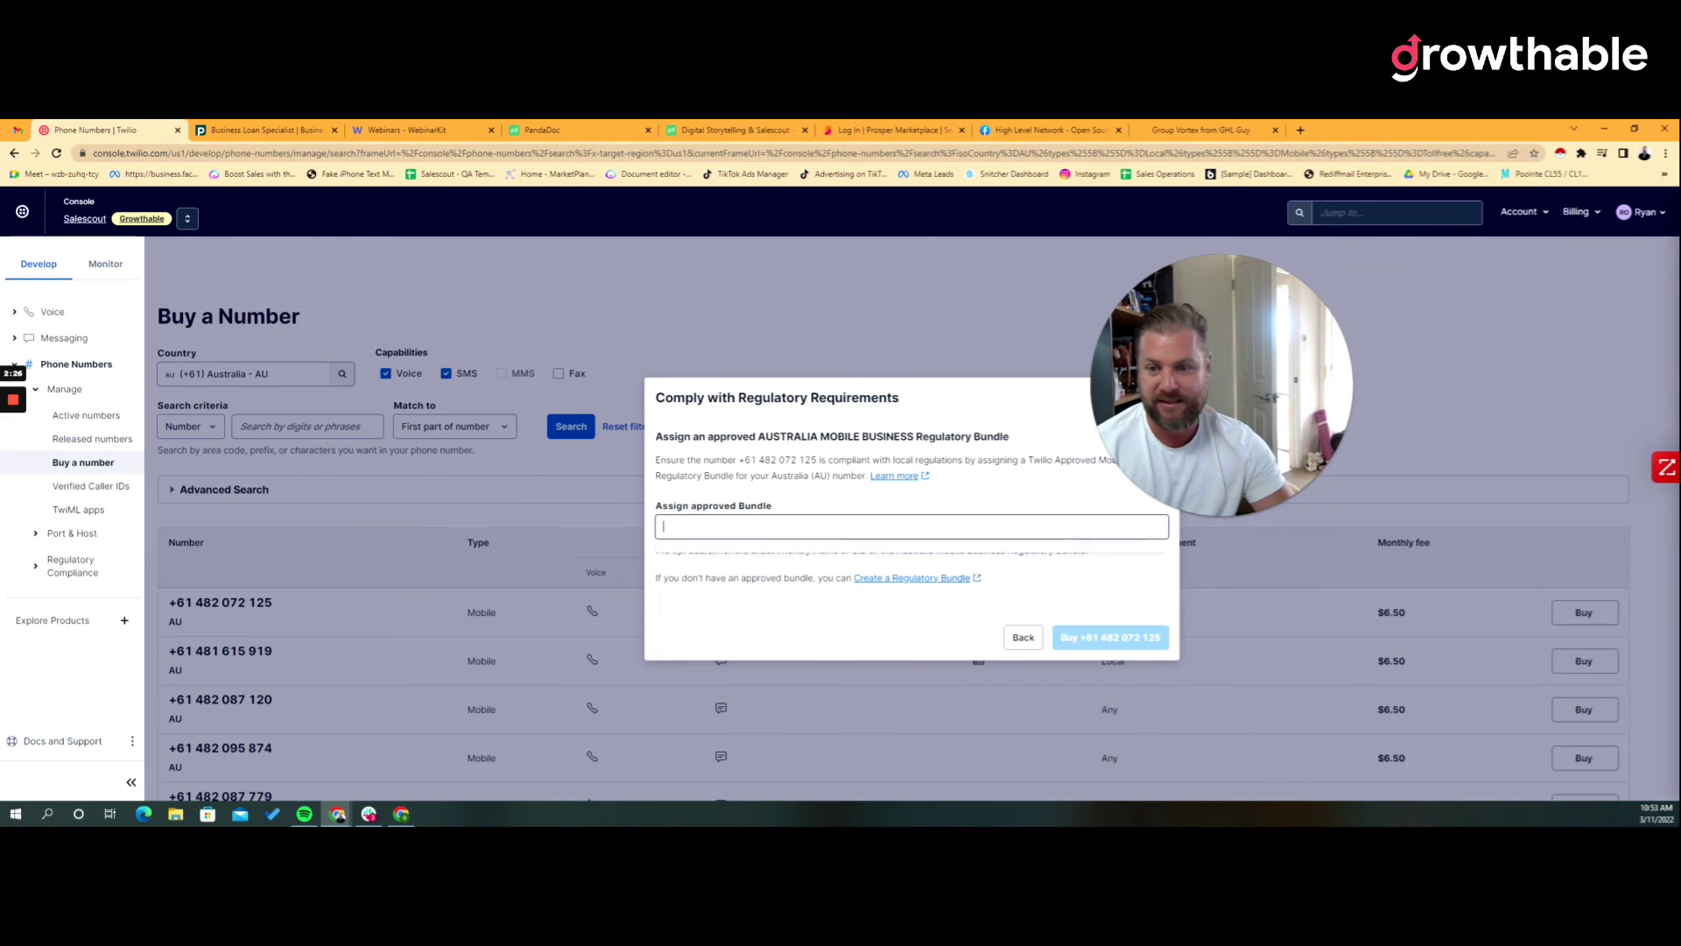
click(773, 561)
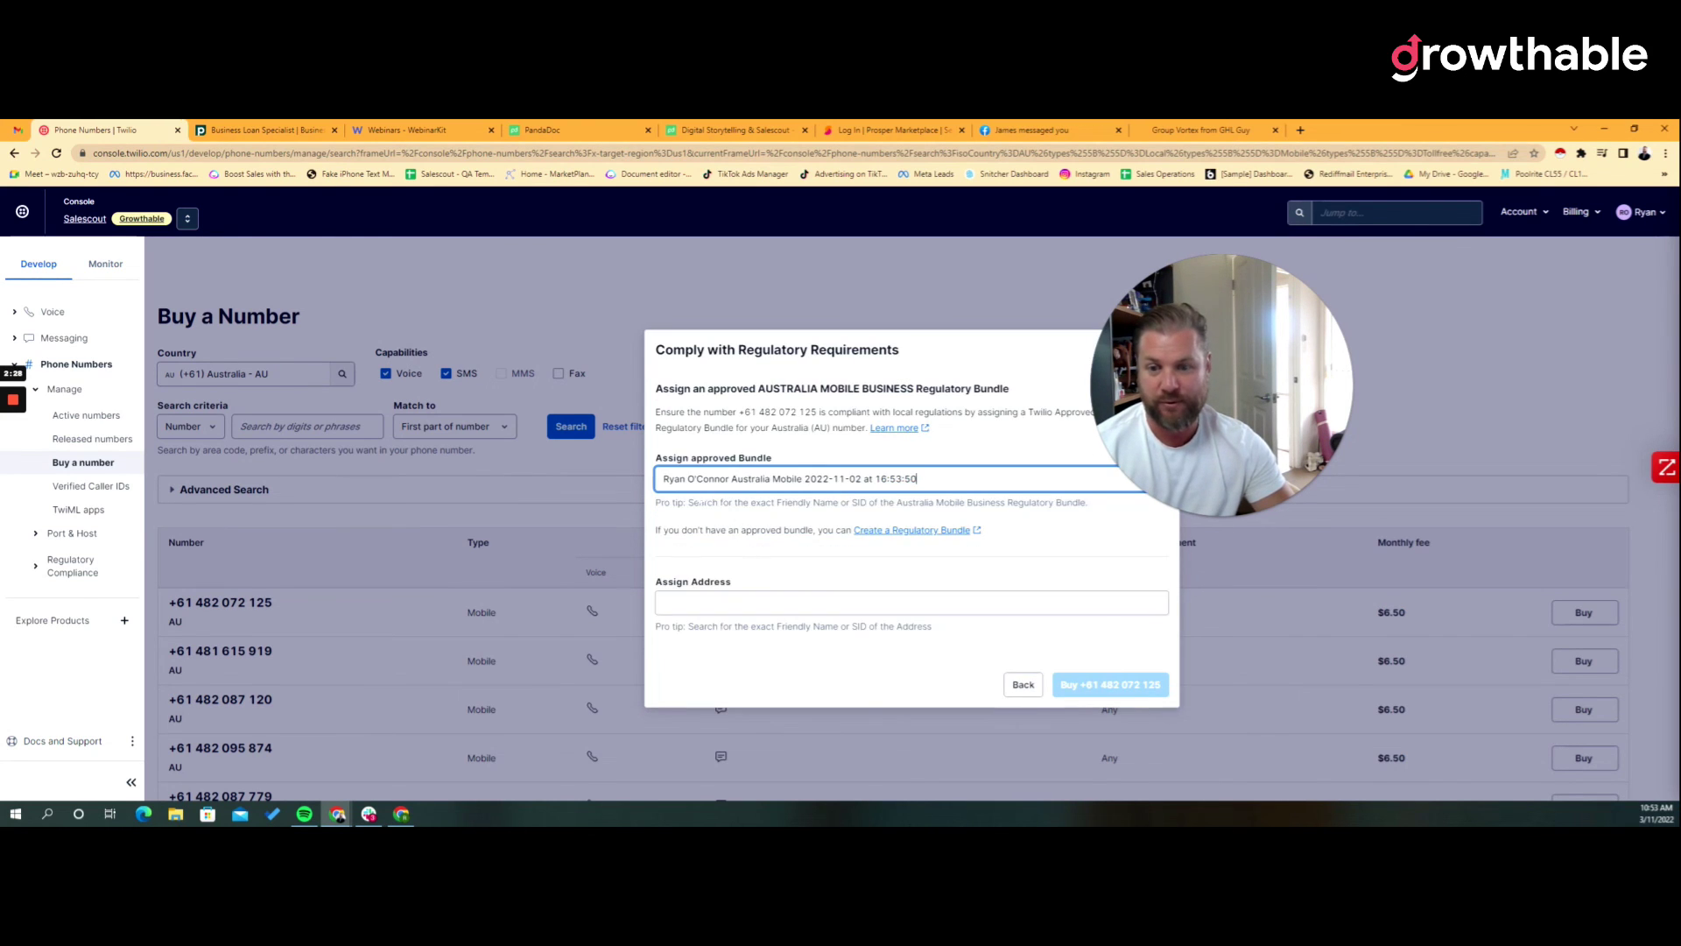
click(701, 602)
click(734, 637)
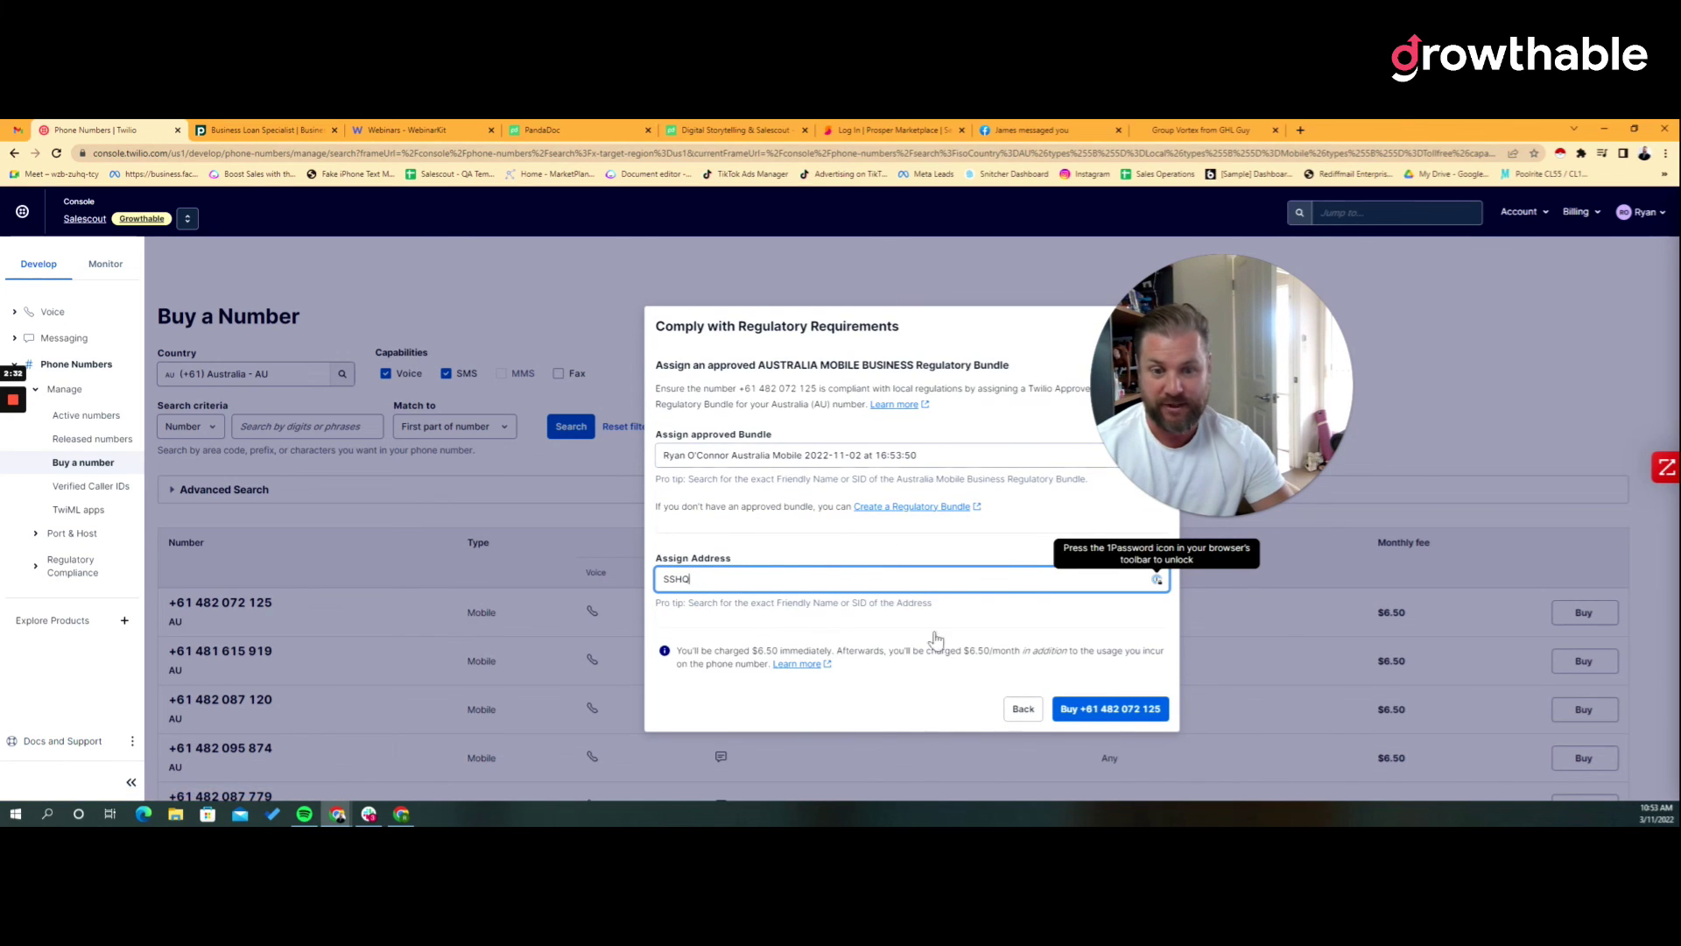
click(1110, 708)
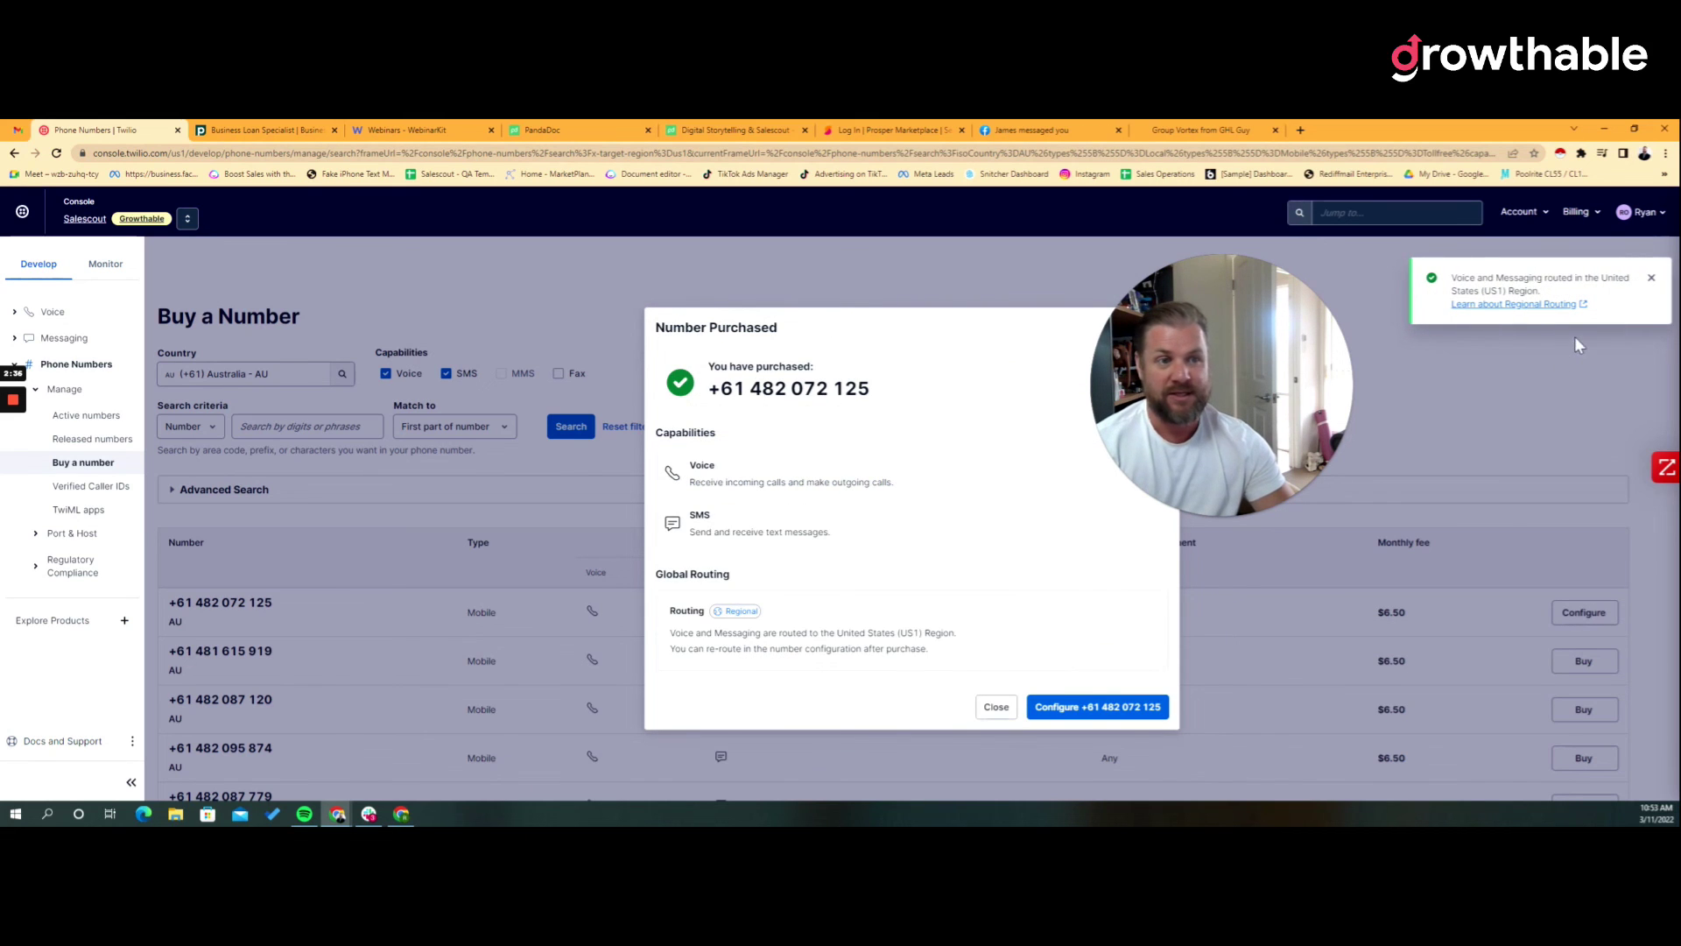
Load app.salescout.co in a new browser tab, fixing the mistyped address
click(1300, 129)
text(ap)
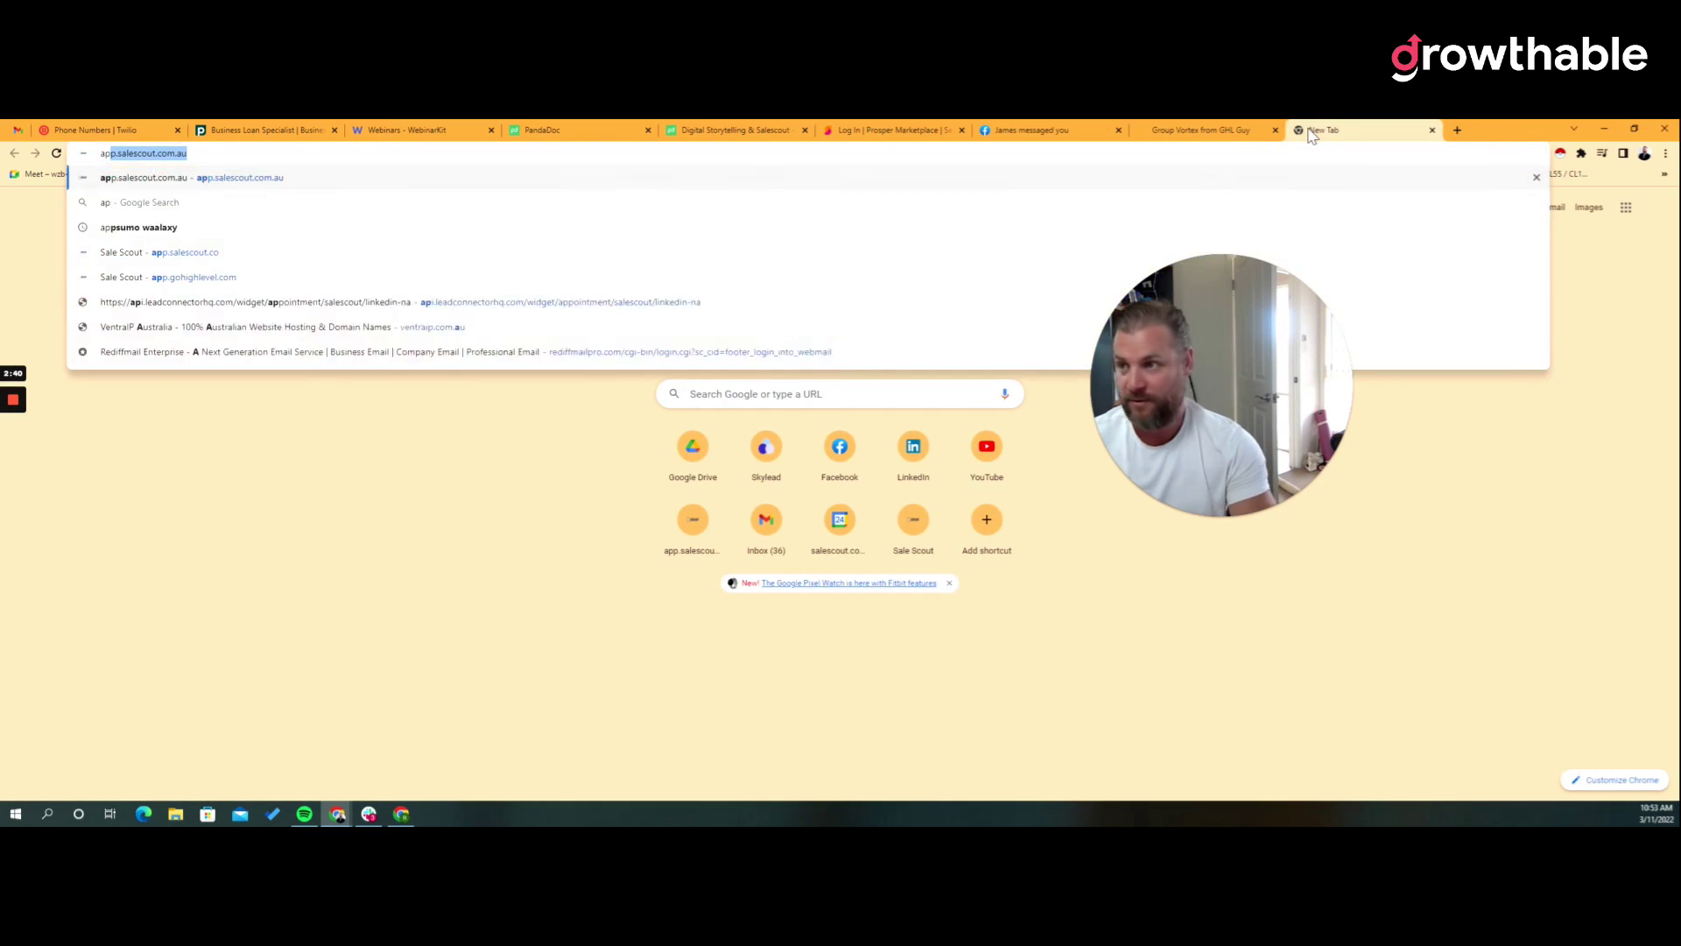
key(Return)
drag(190, 153, 210, 153)
key(BackSpace)
key(Return)
Switch Sale Scout to the Growthable sub-account
mouse_move(24, 414)
click(117, 244)
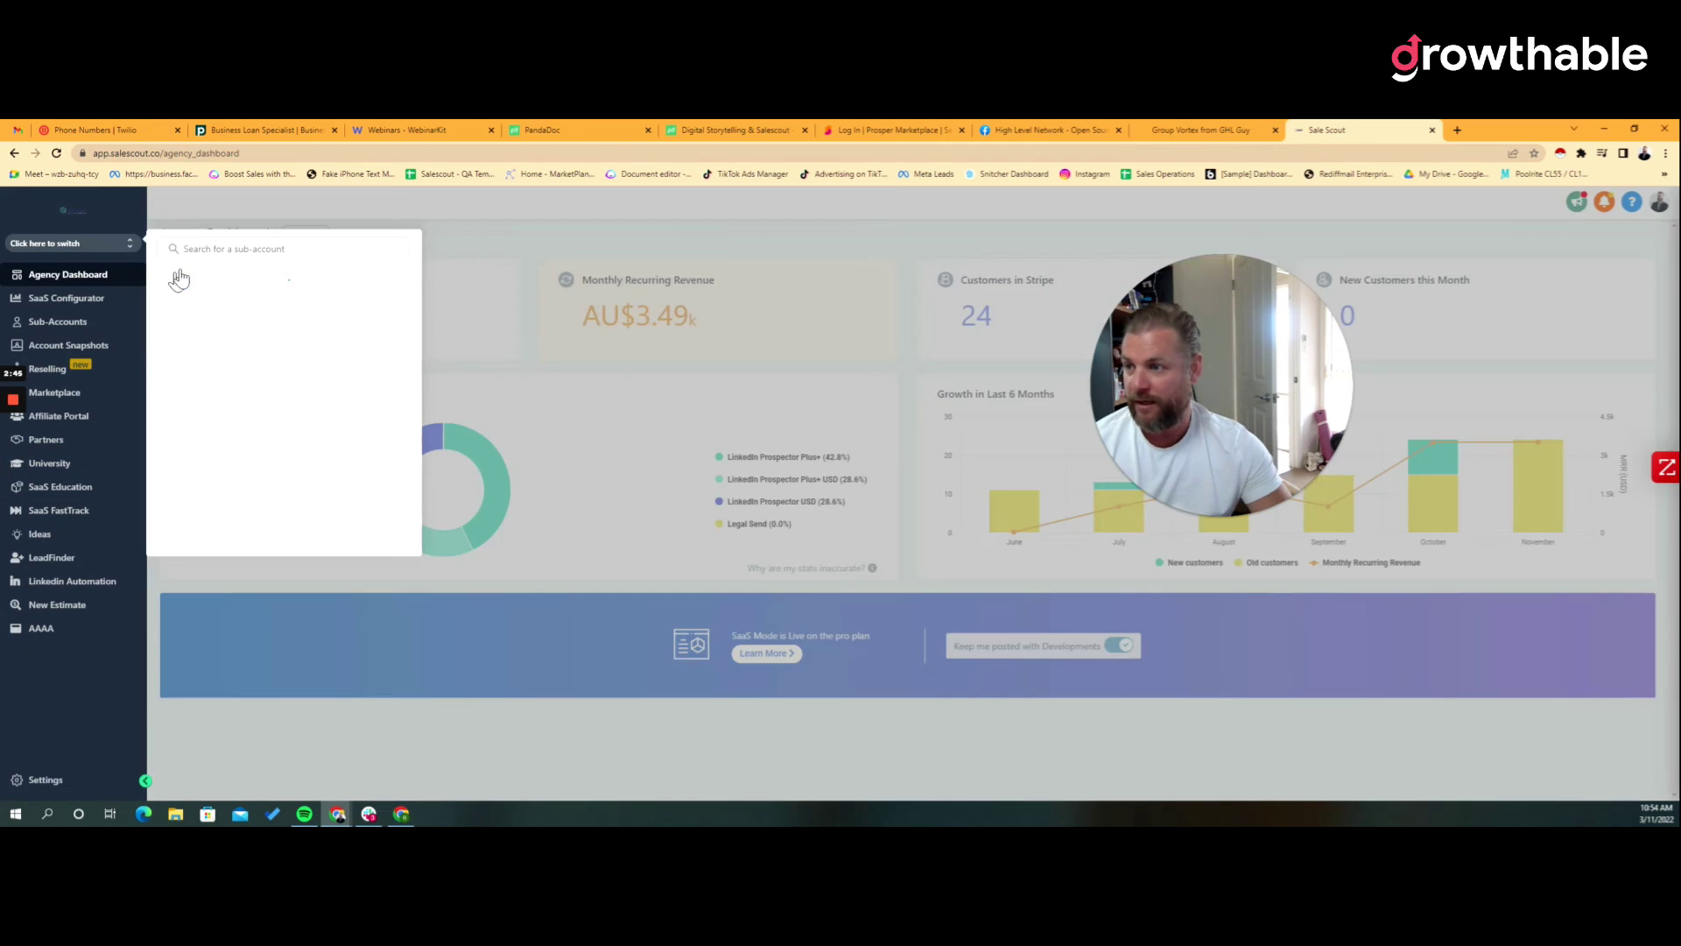
text(Growtha)
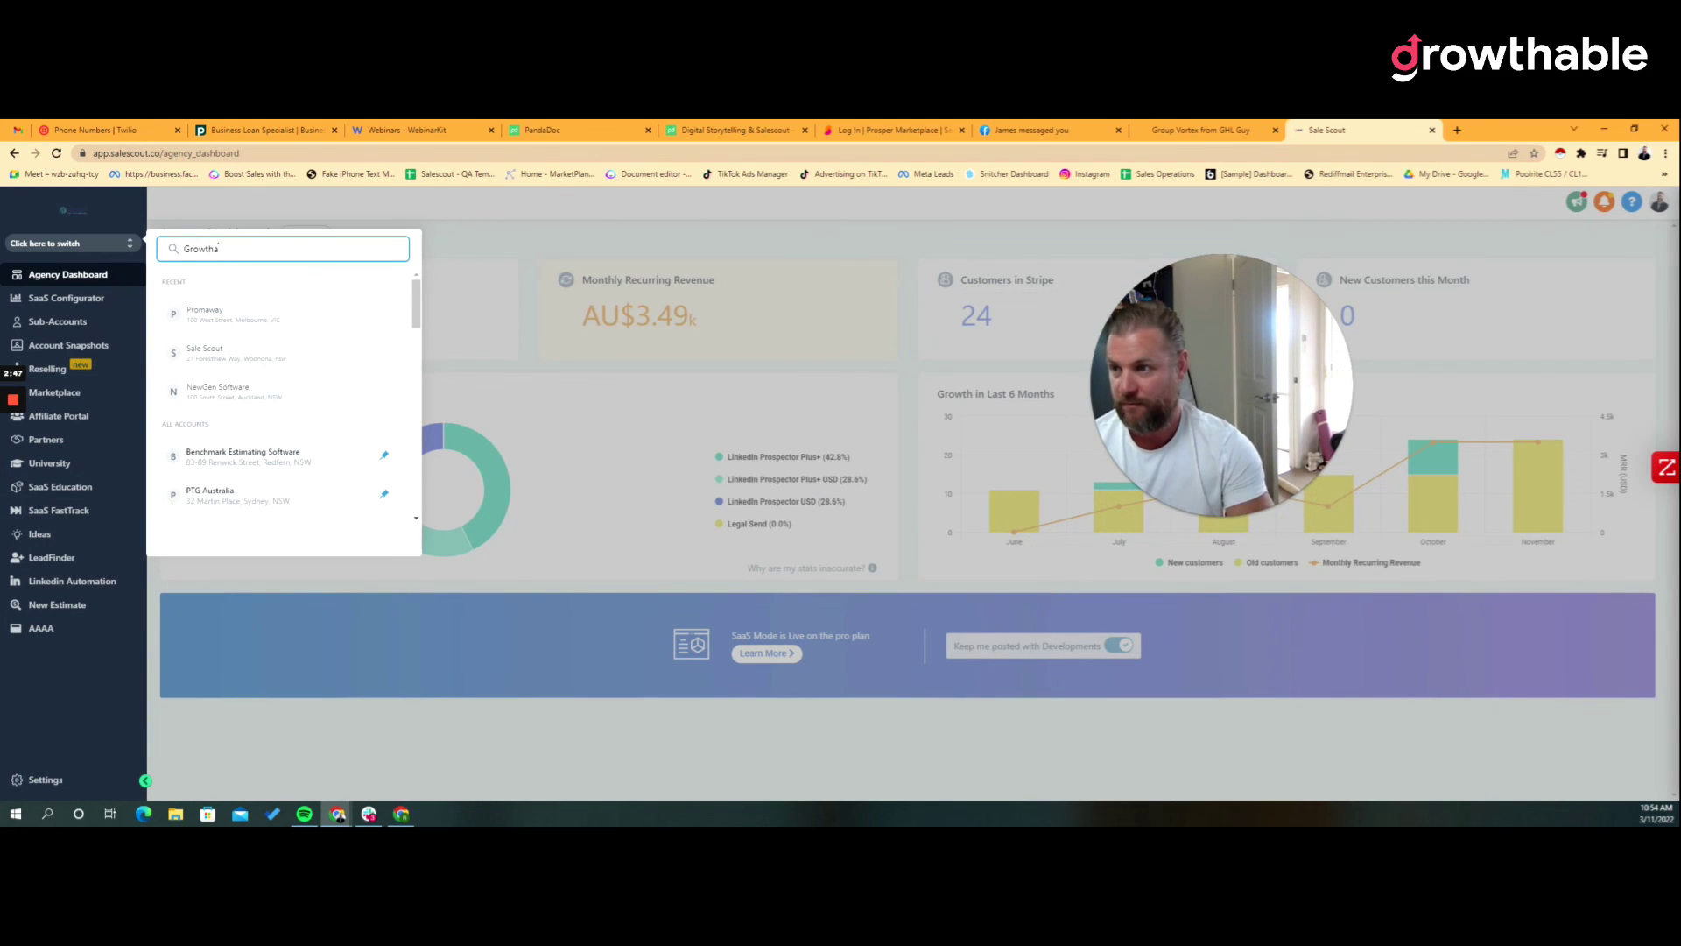
click(229, 329)
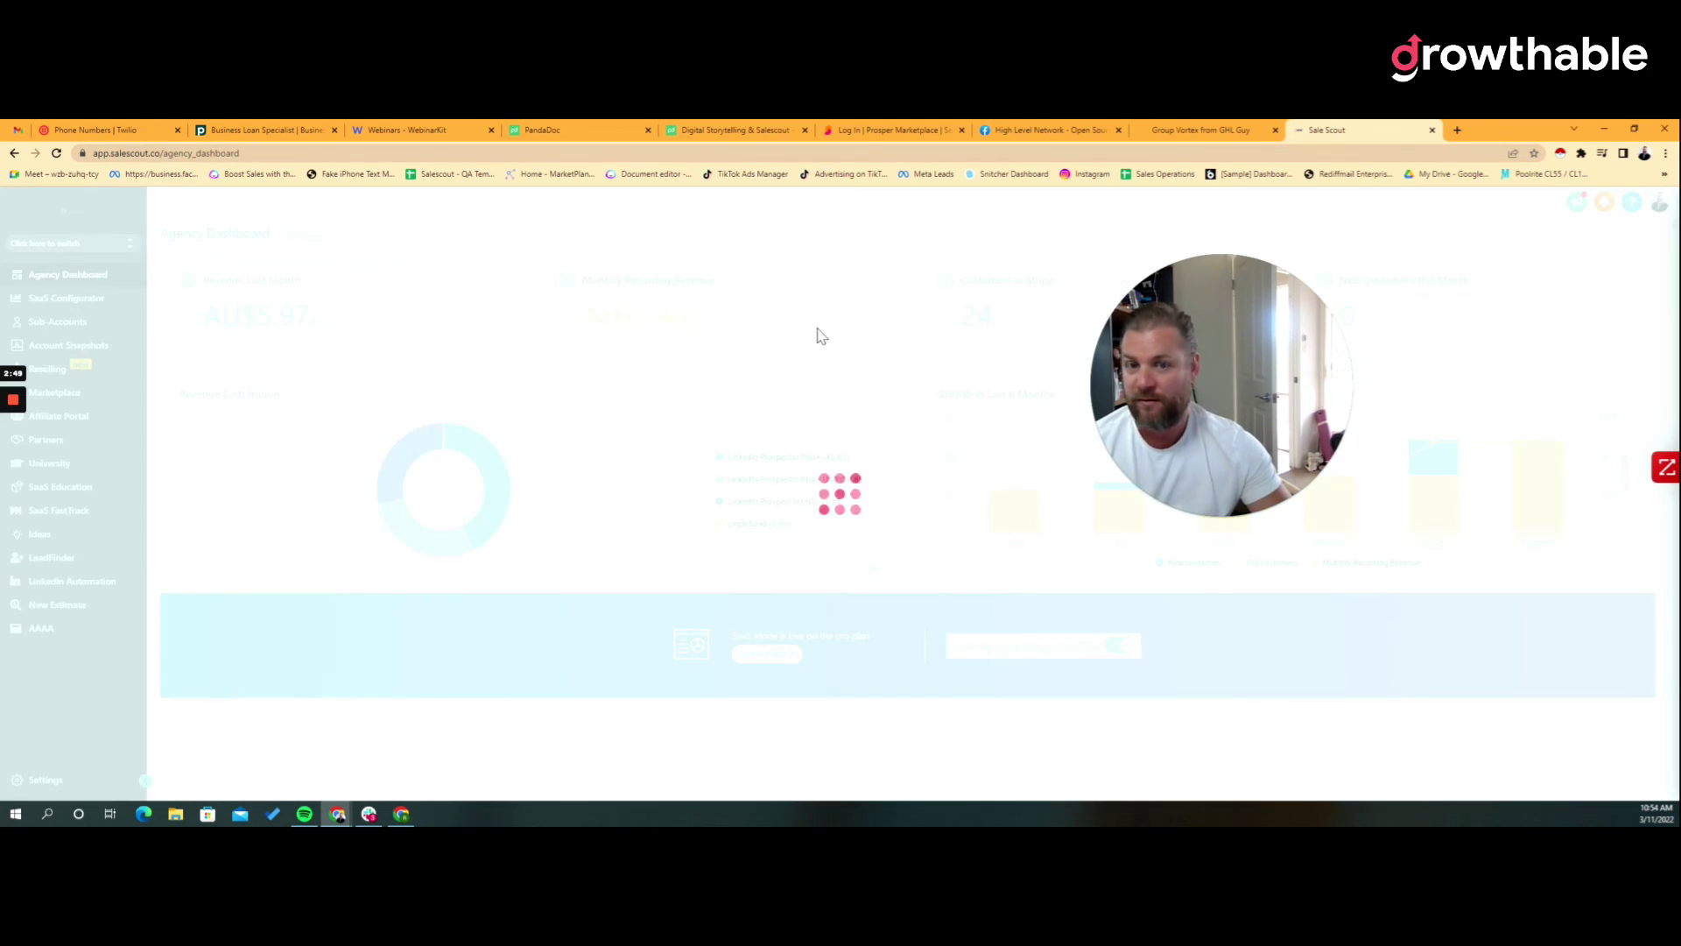
drag(1237, 373, 1274, 434)
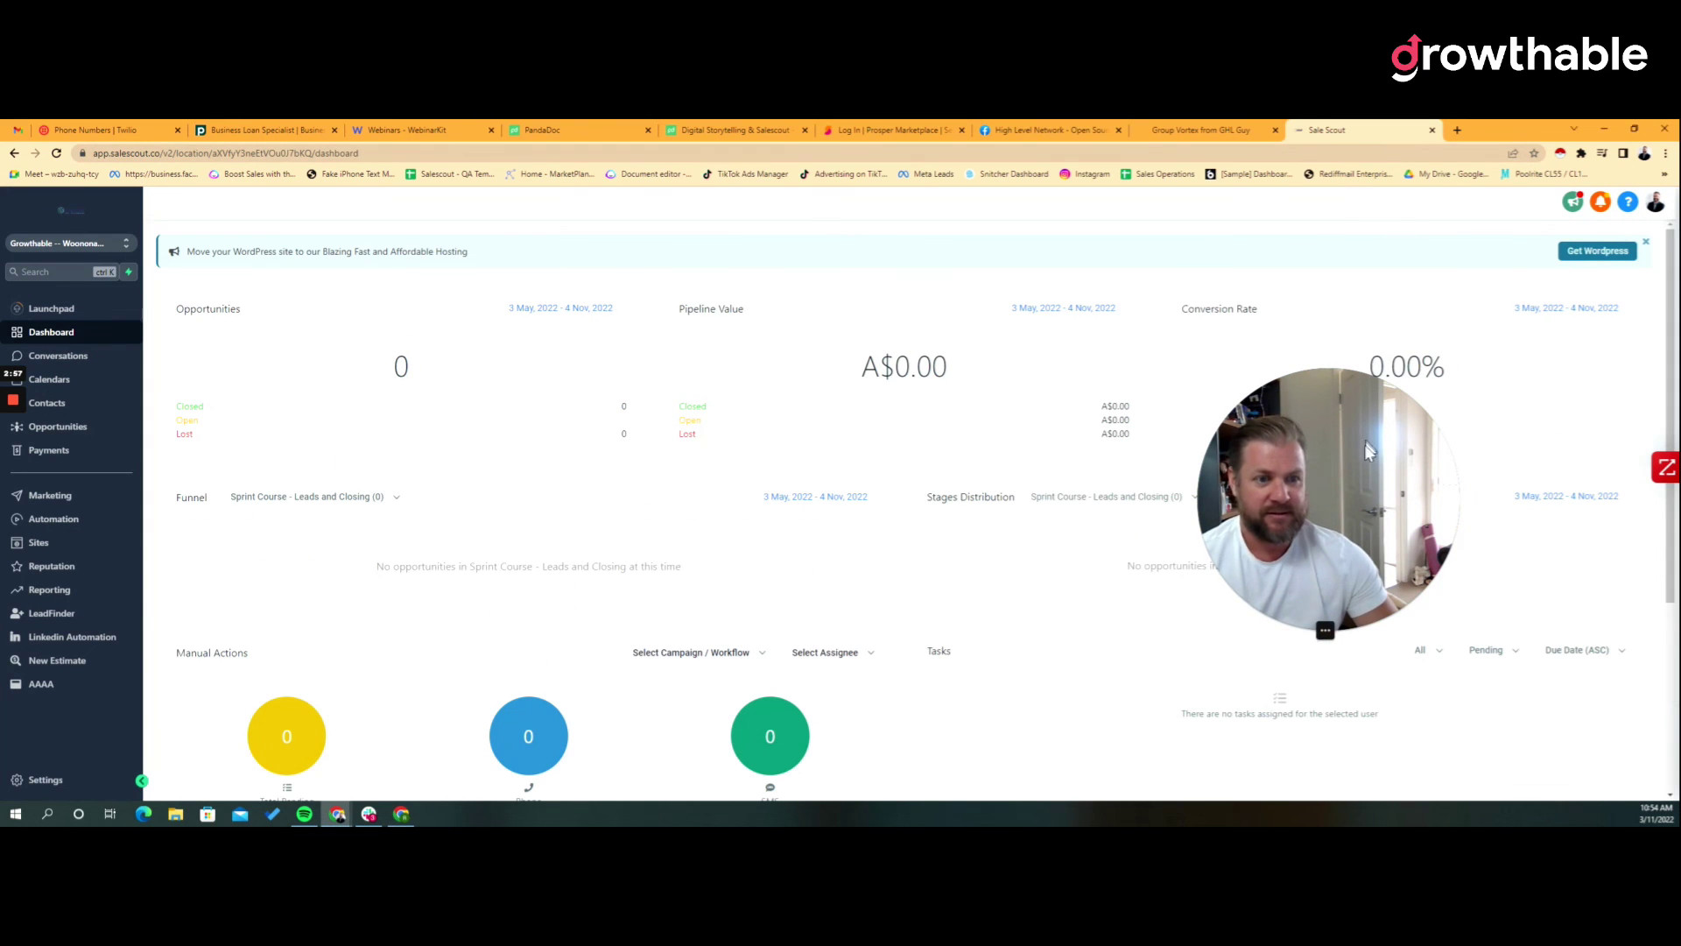
drag(1363, 449, 1406, 438)
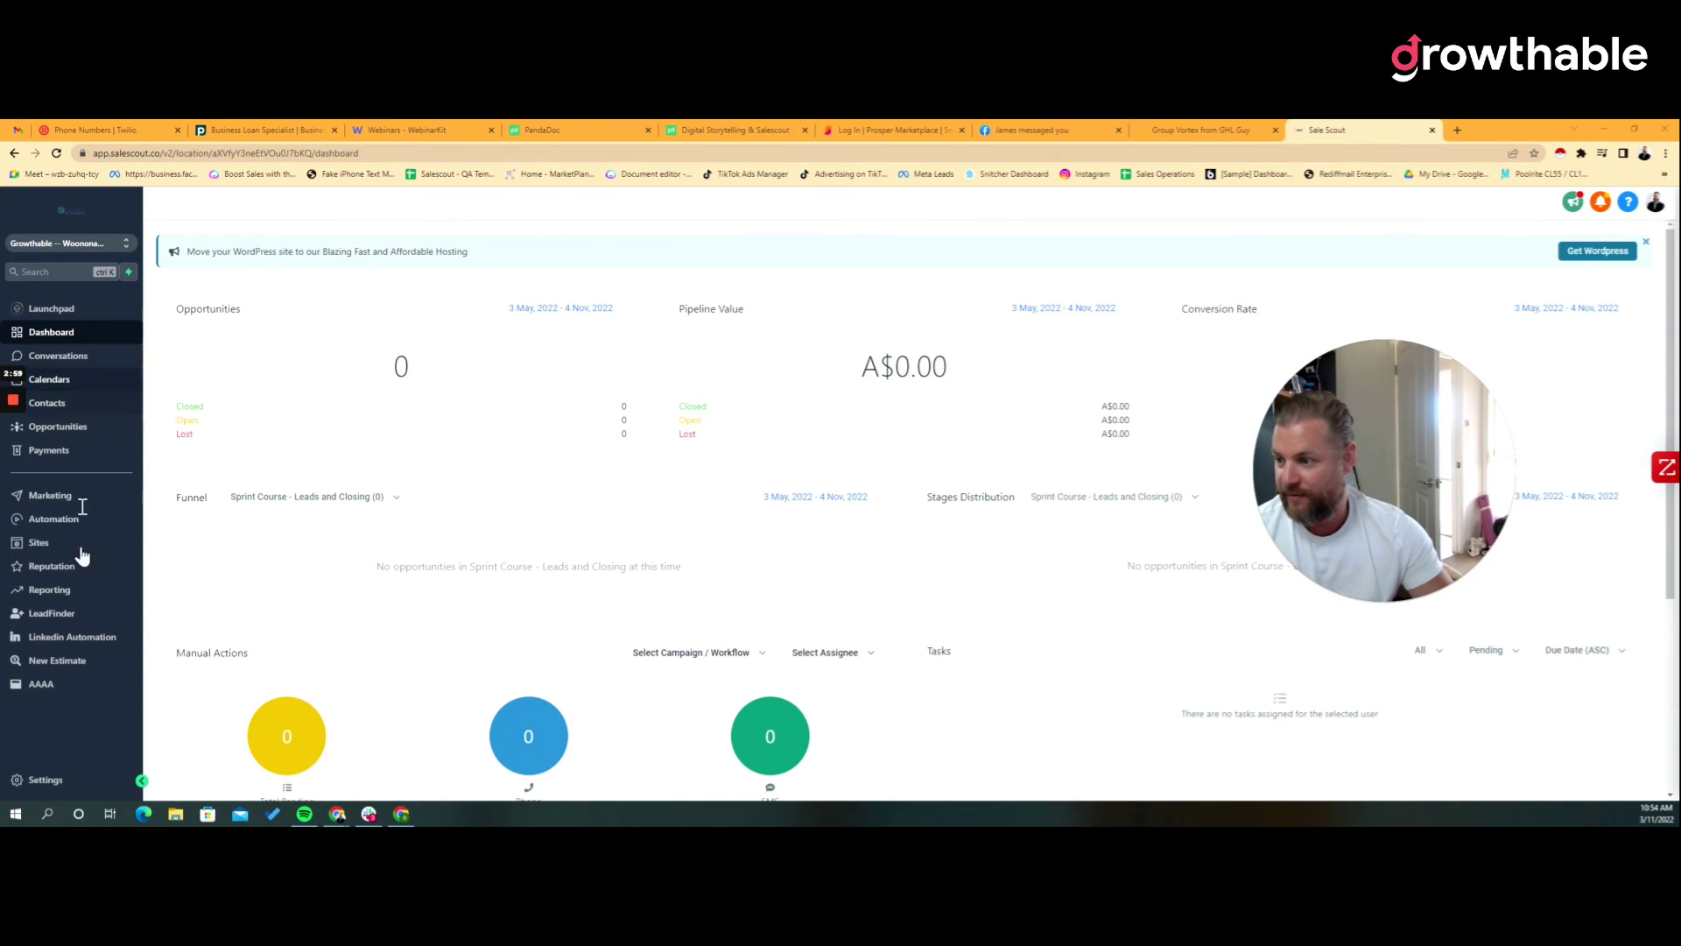
click(42, 780)
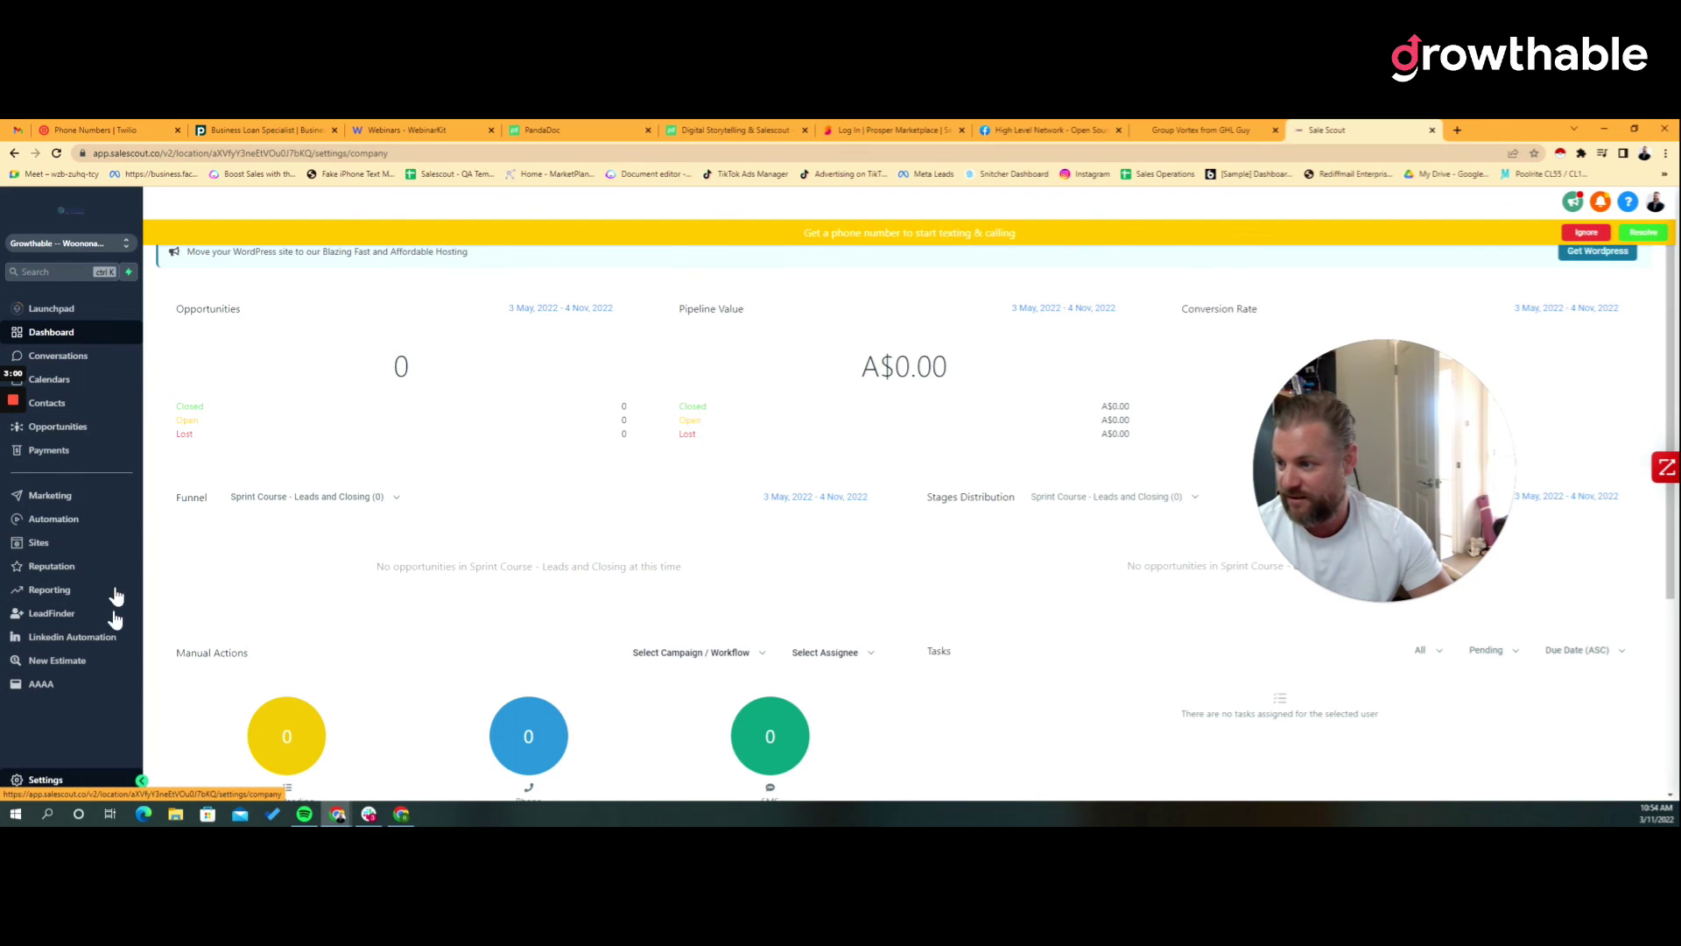
click(87, 506)
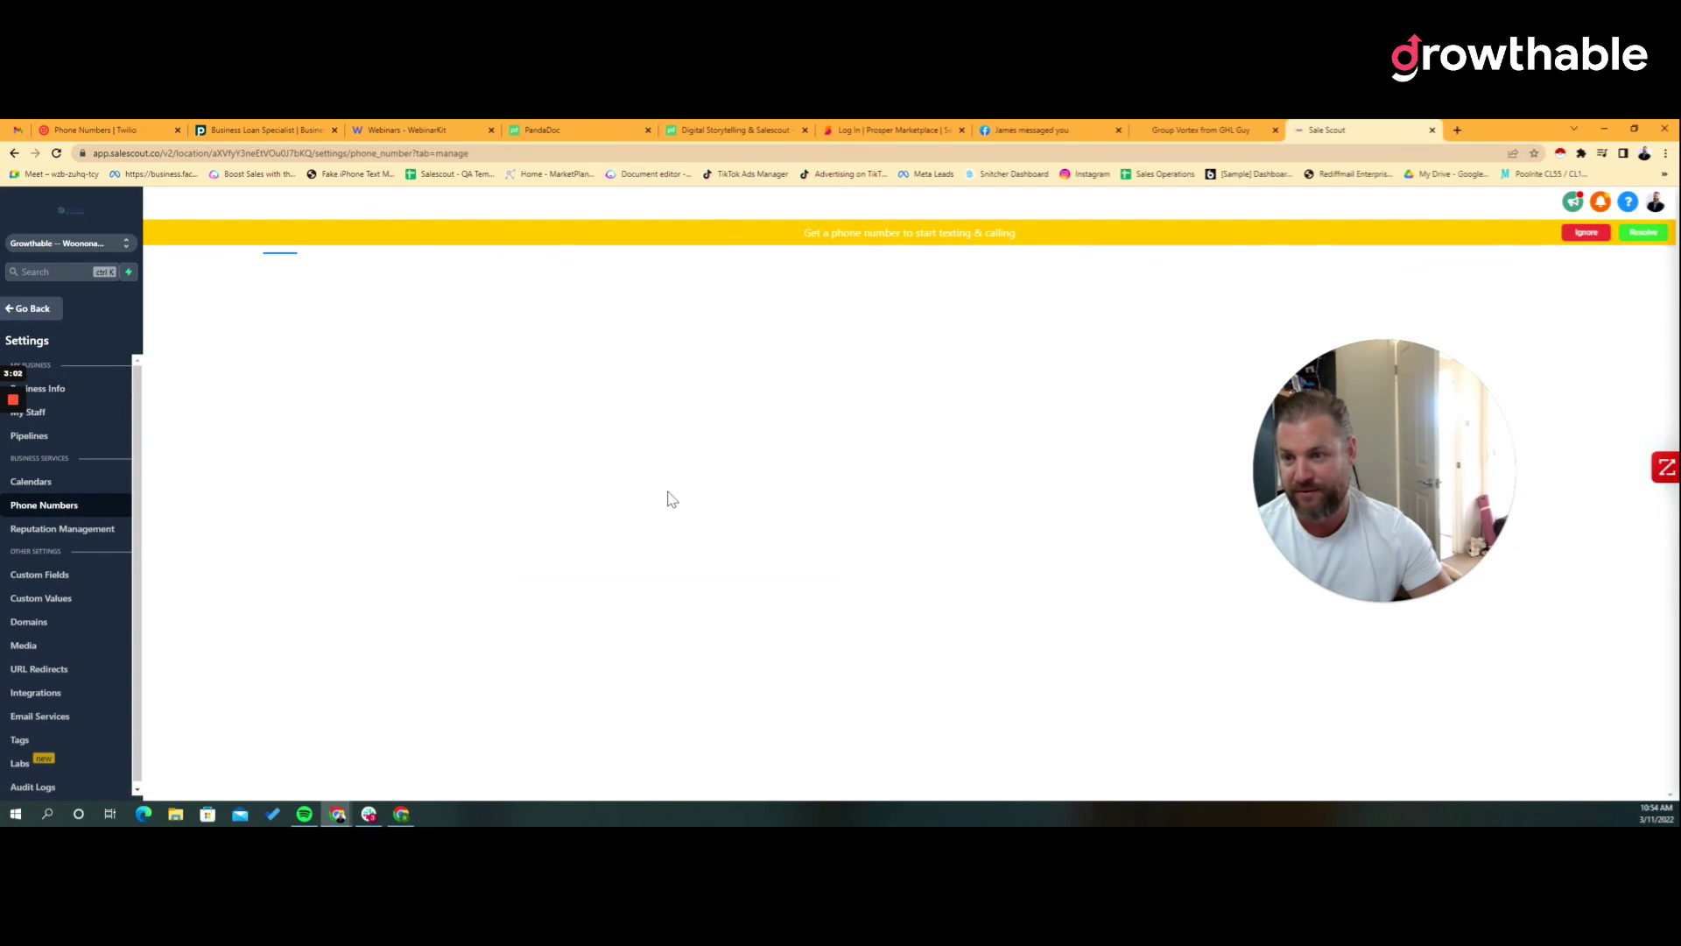
drag(1391, 405, 1134, 600)
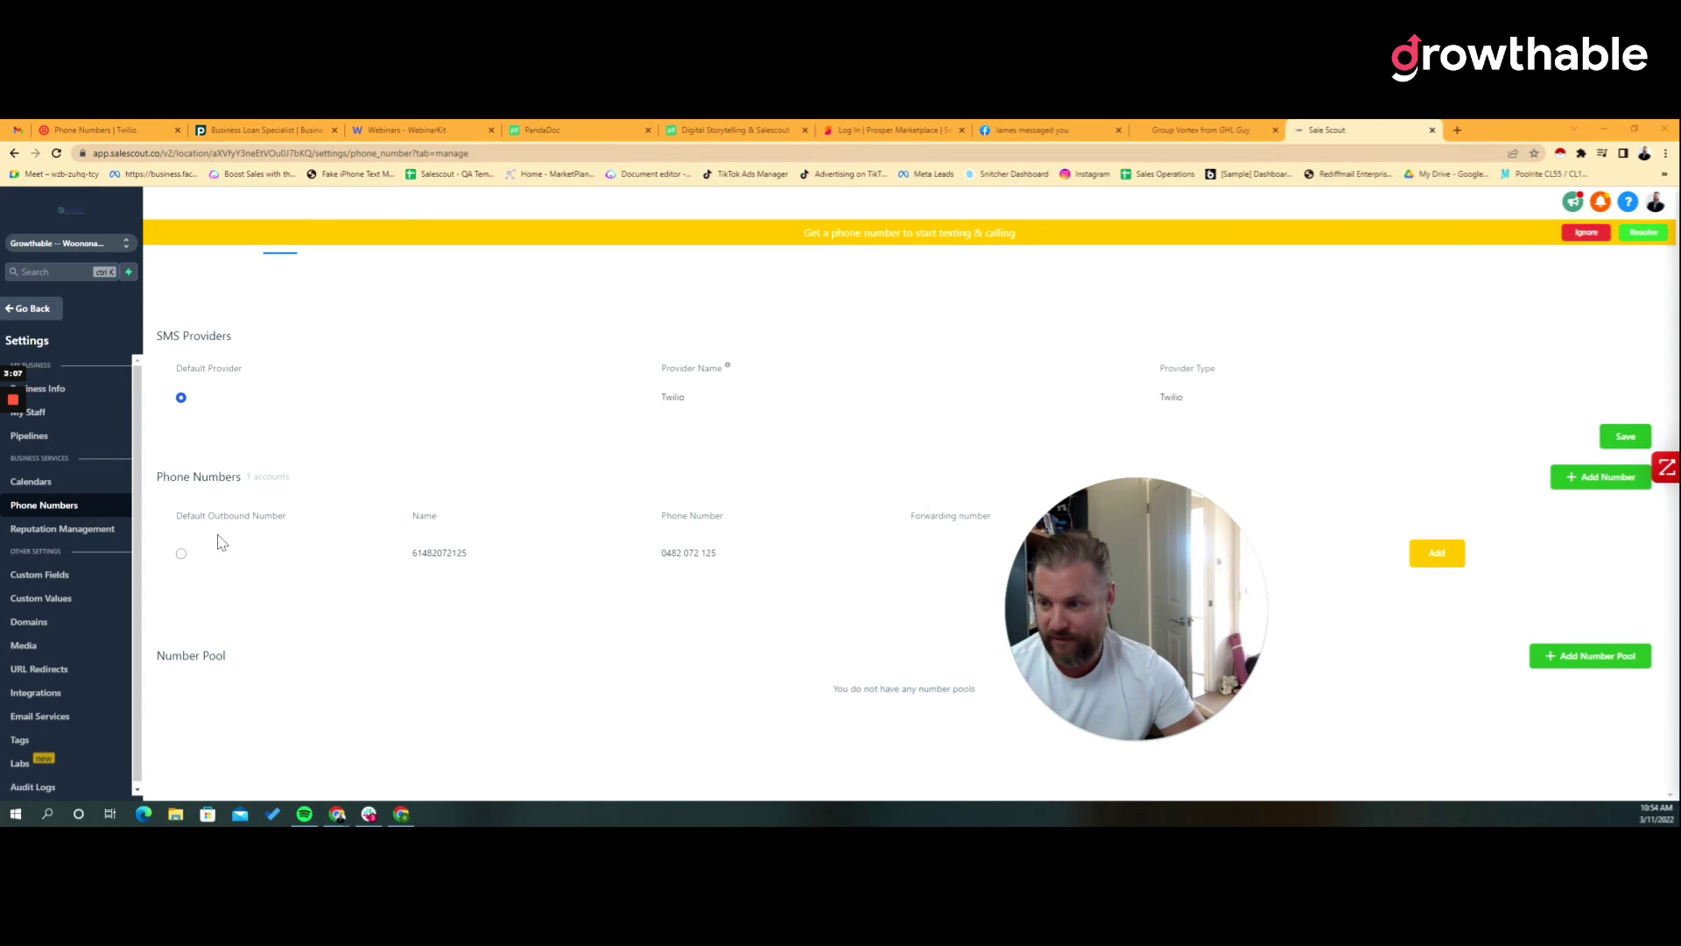
drag(1033, 612, 1185, 277)
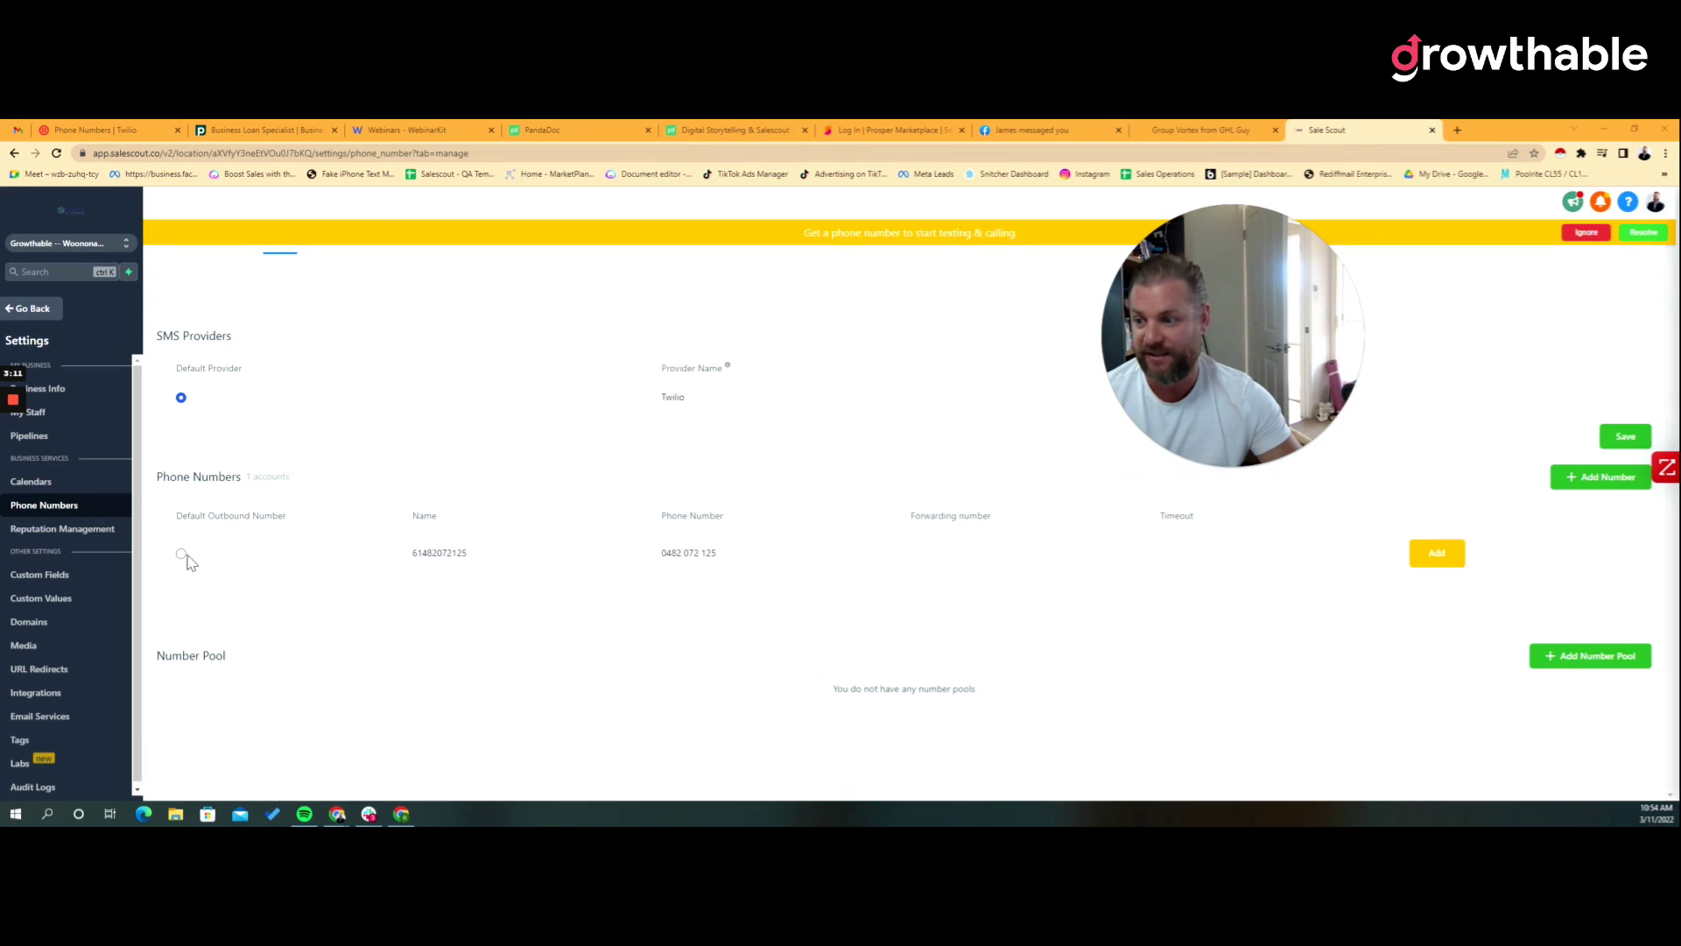
click(1436, 555)
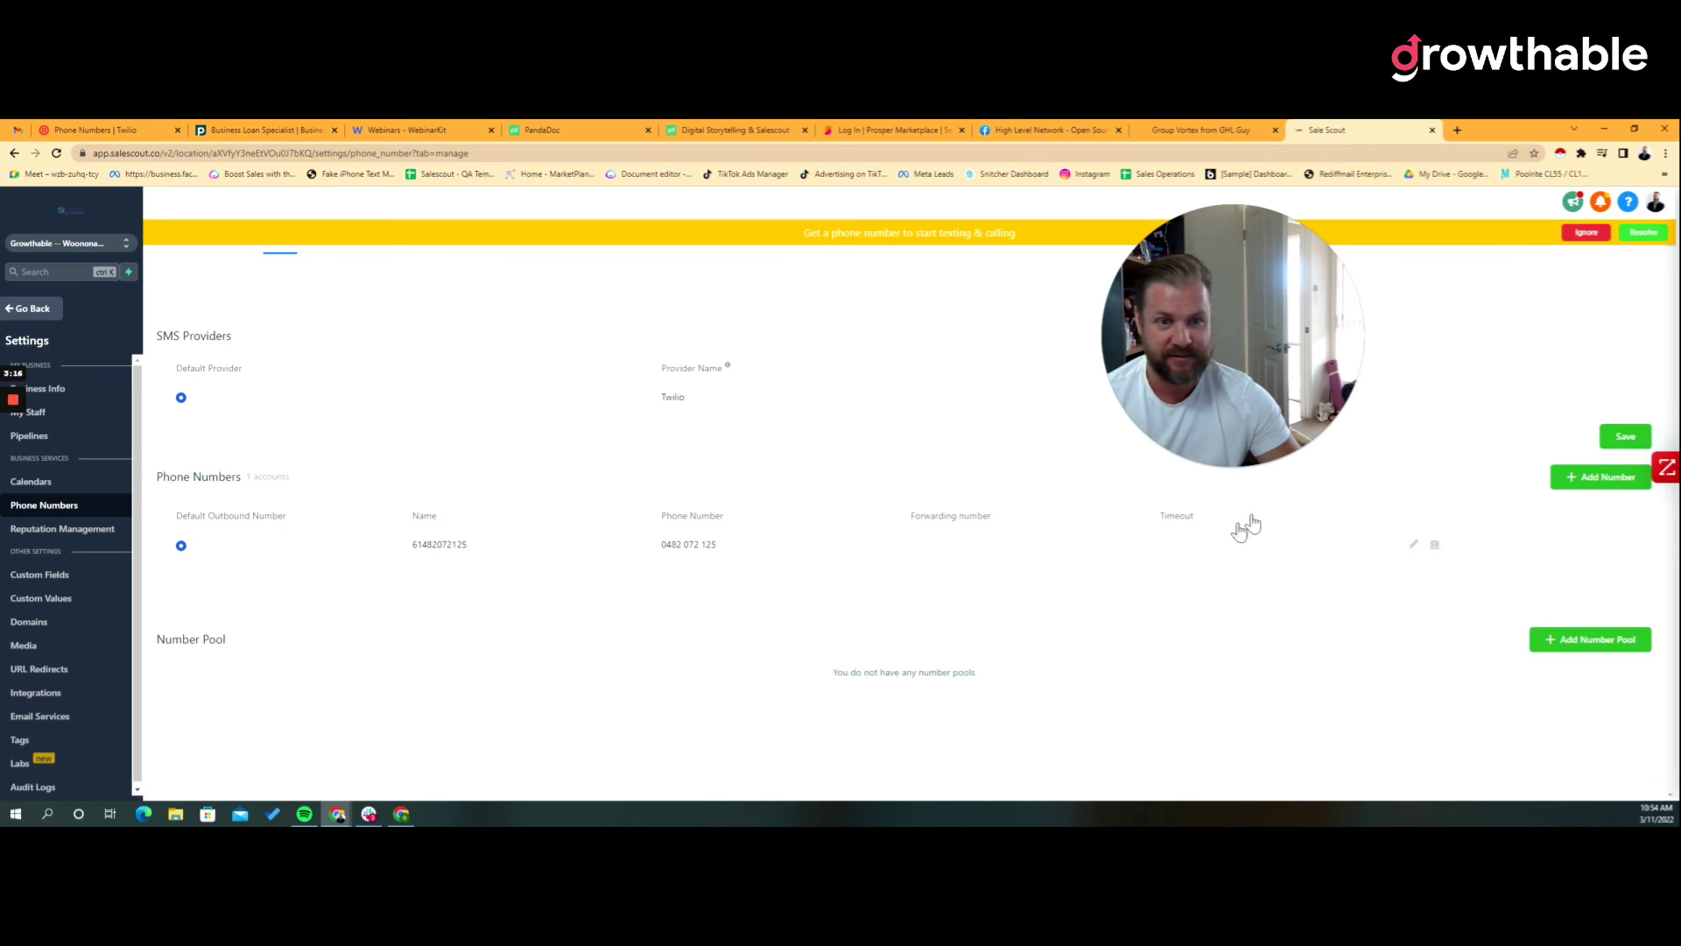
mouse_move(1208, 477)
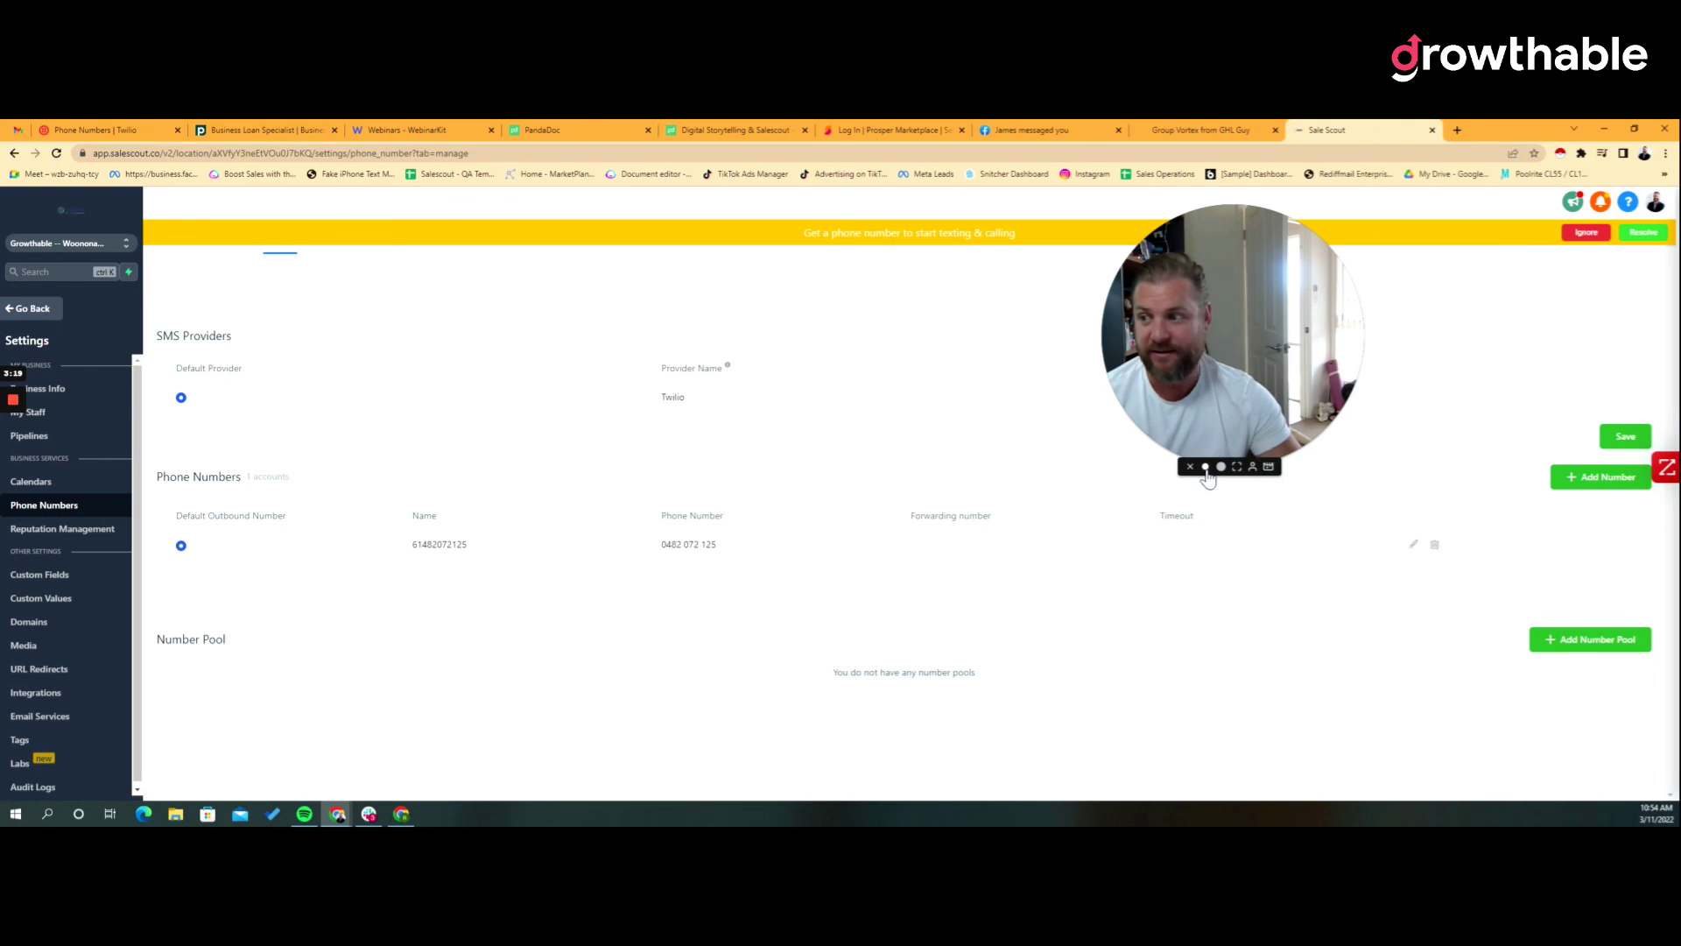